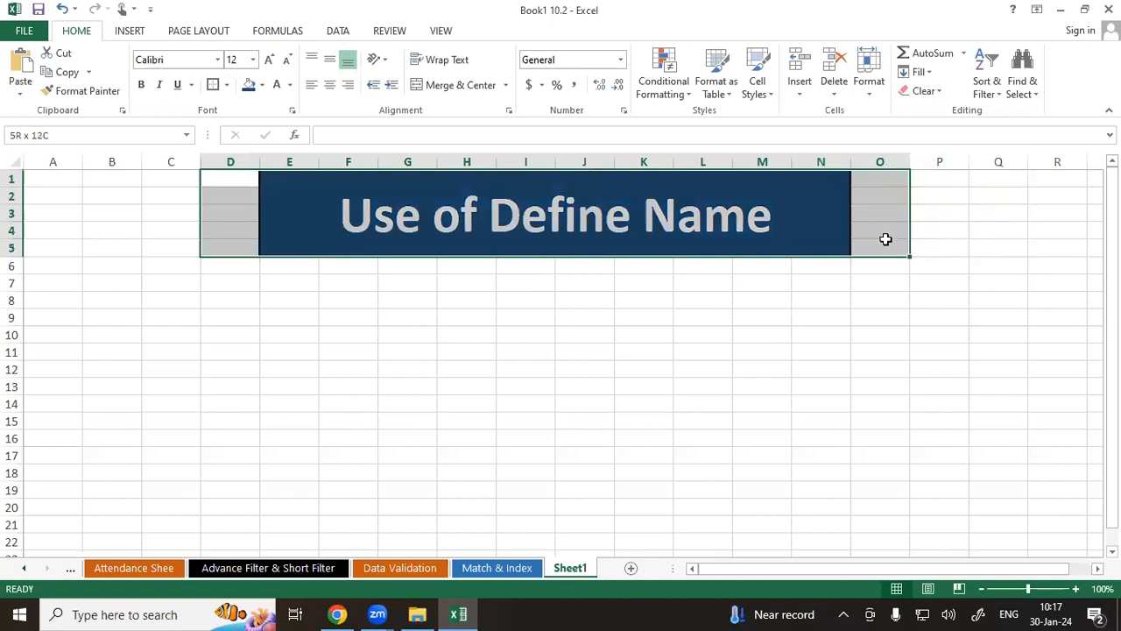
# Switch to the Student Marksheet sheet.
pyautogui.click(529, 415)
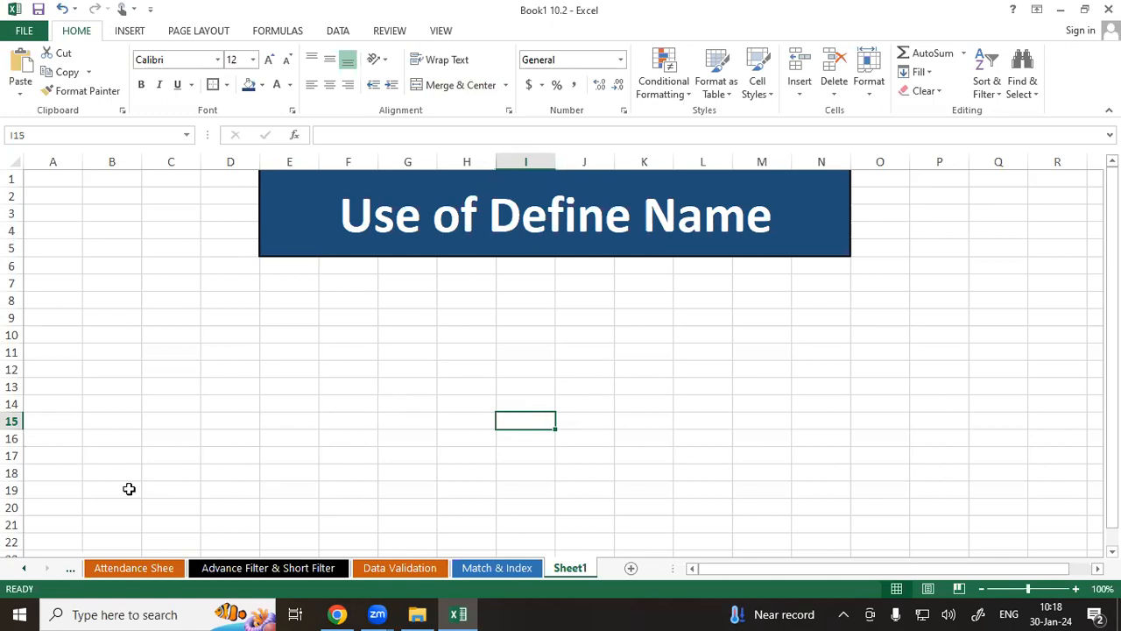
pyautogui.rightClick(41, 570)
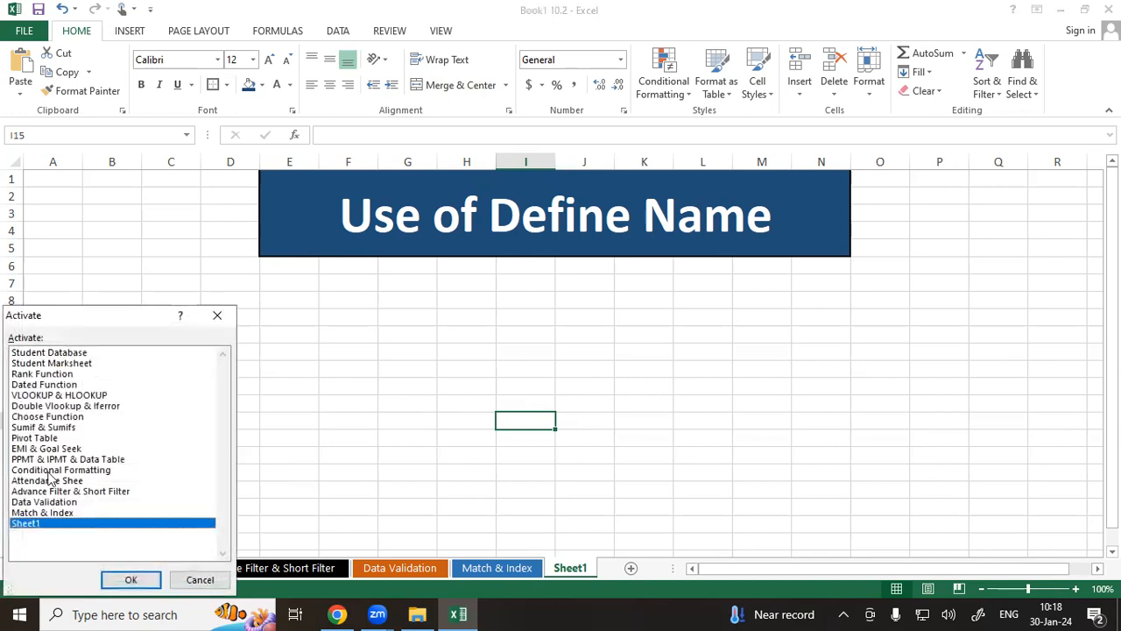
pyautogui.click(69, 363)
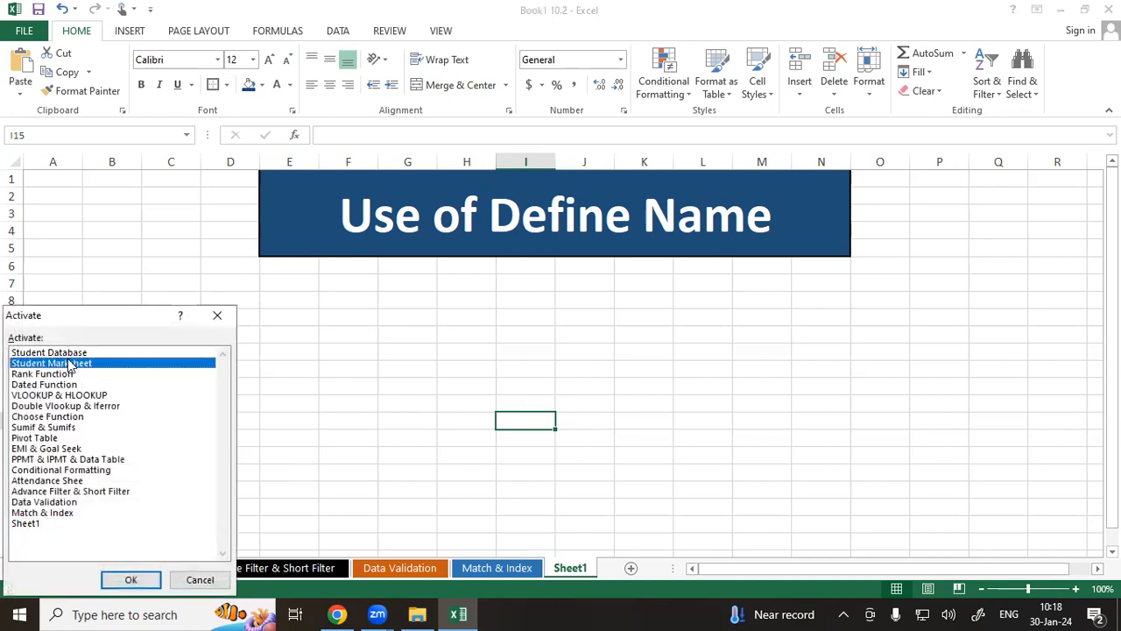
pyautogui.click(123, 578)
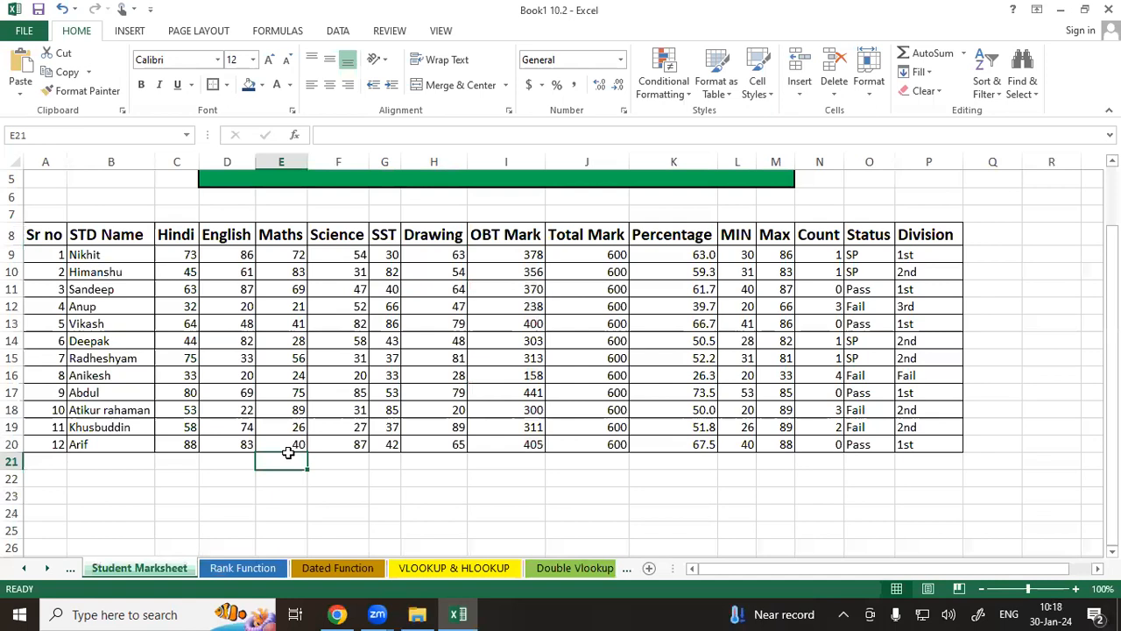
# Select Nikhit's row of subject marks on the Student Marksheet.
pyautogui.click(102, 254)
pyautogui.moveTo(102, 254); pyautogui.dragTo(459, 248)
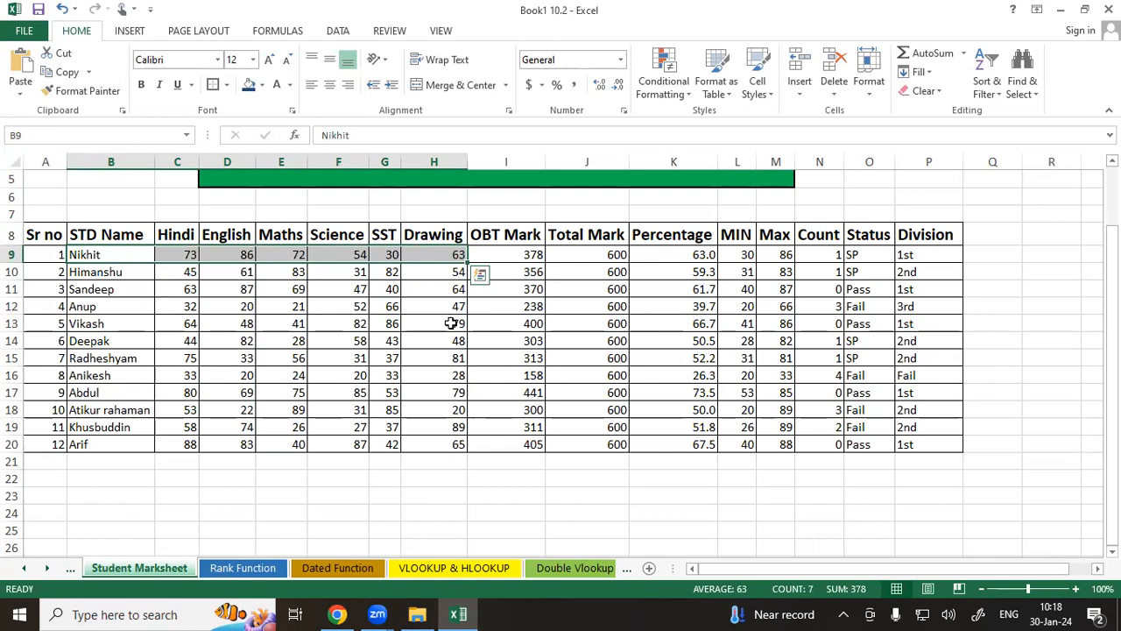
pyautogui.click(508, 474)
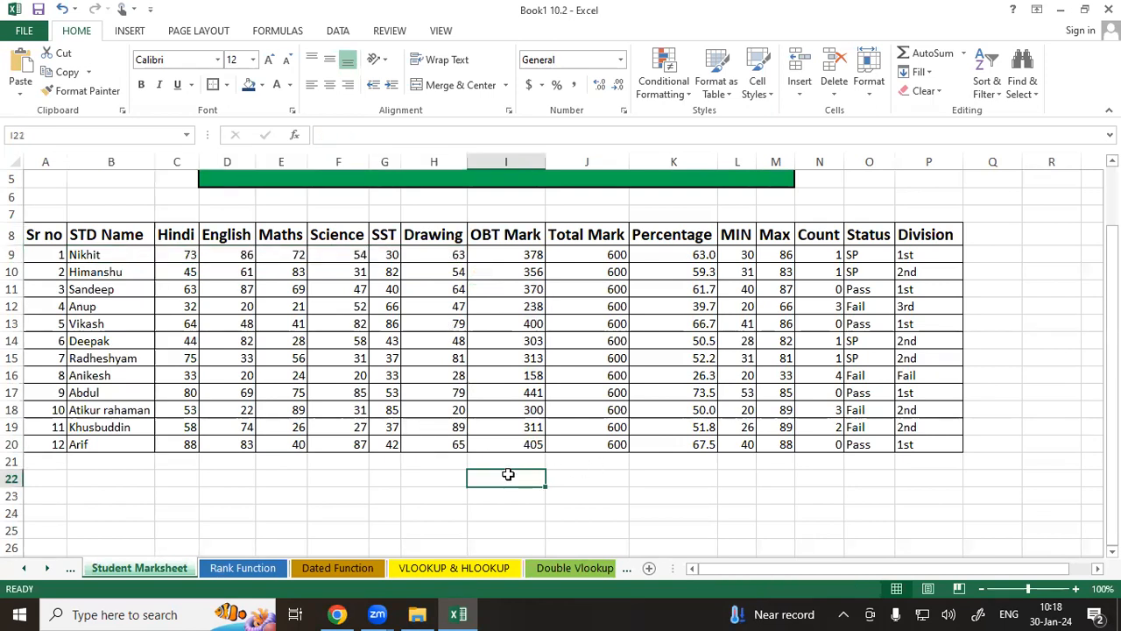
pyautogui.moveTo(178, 252); pyautogui.dragTo(405, 252)
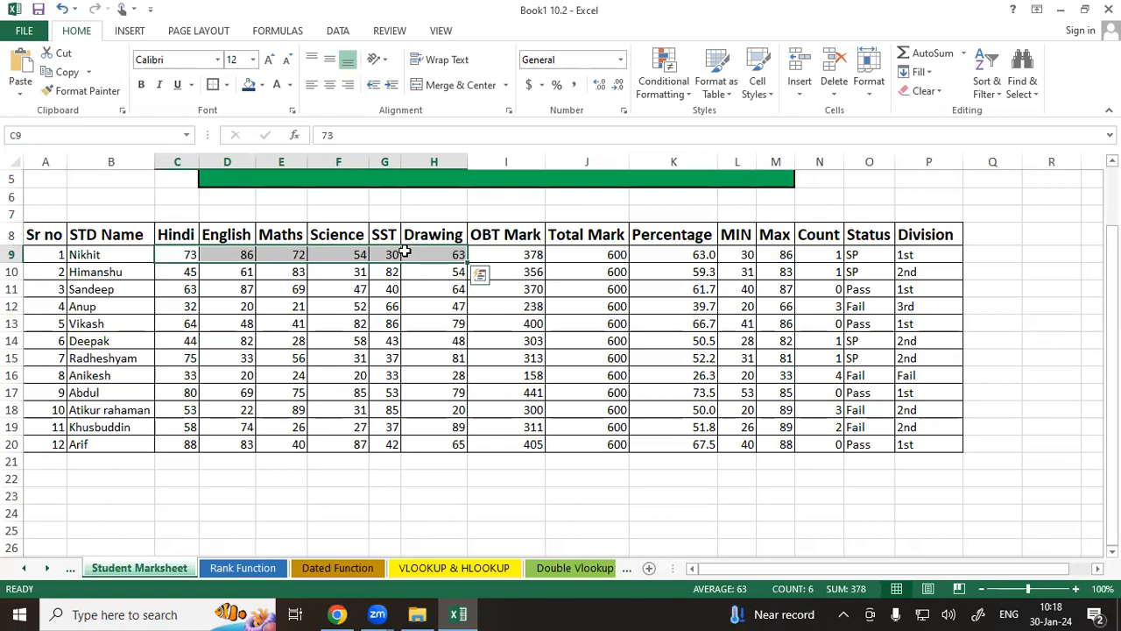
# Return to Sheet1 and select cell E7.
pyautogui.rightClick(49, 570)
pyautogui.doubleClick(33, 525)
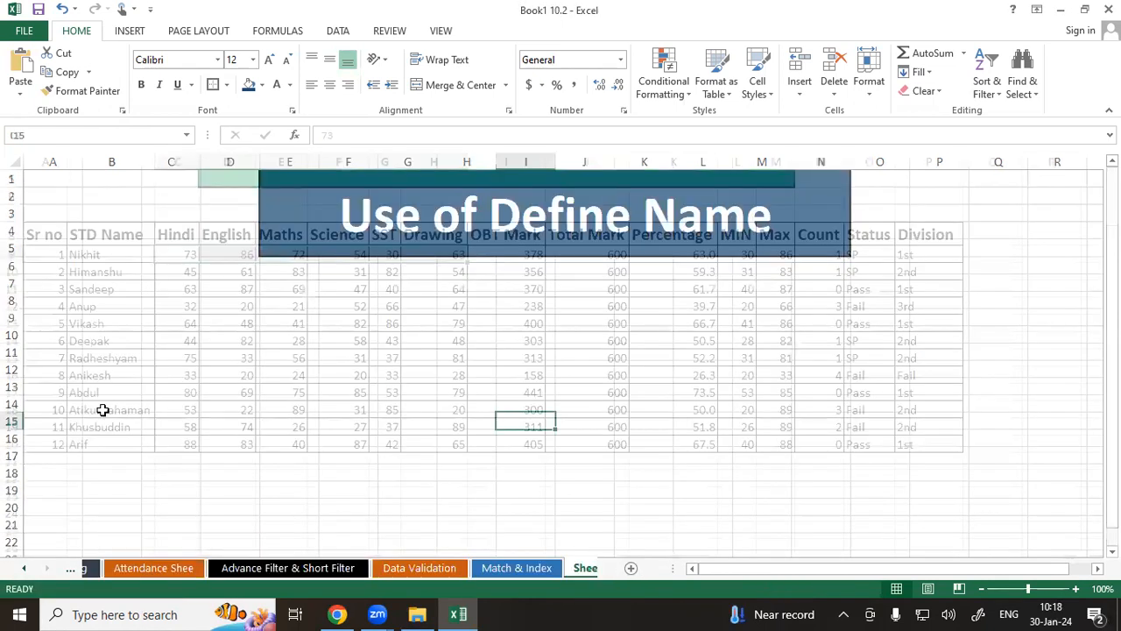
pyautogui.click(280, 297)
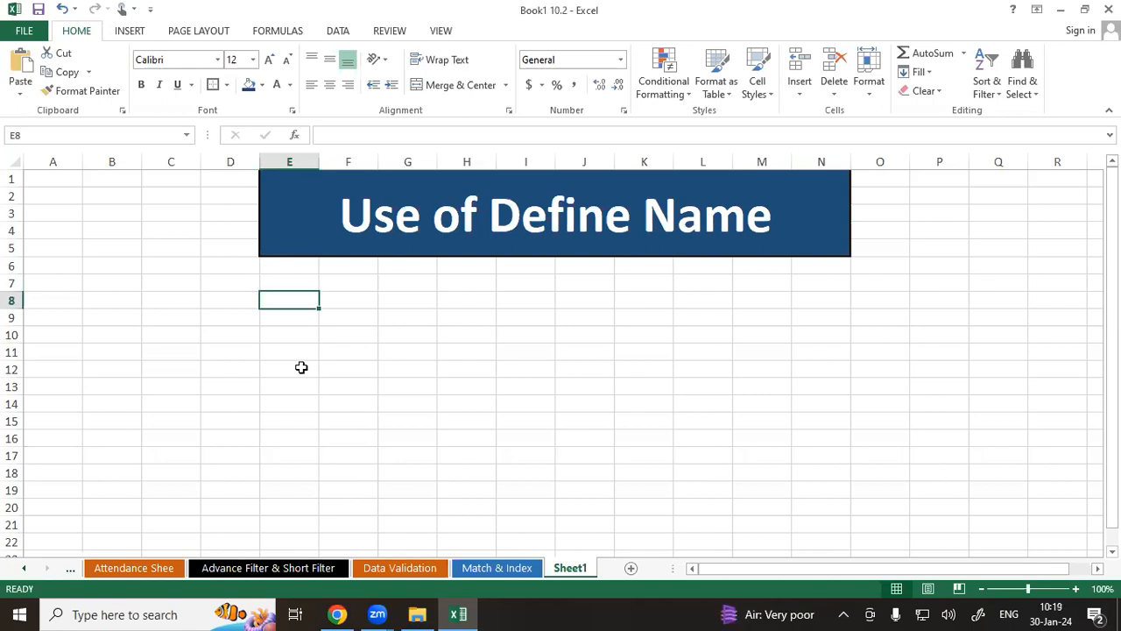
pyautogui.click(287, 283)
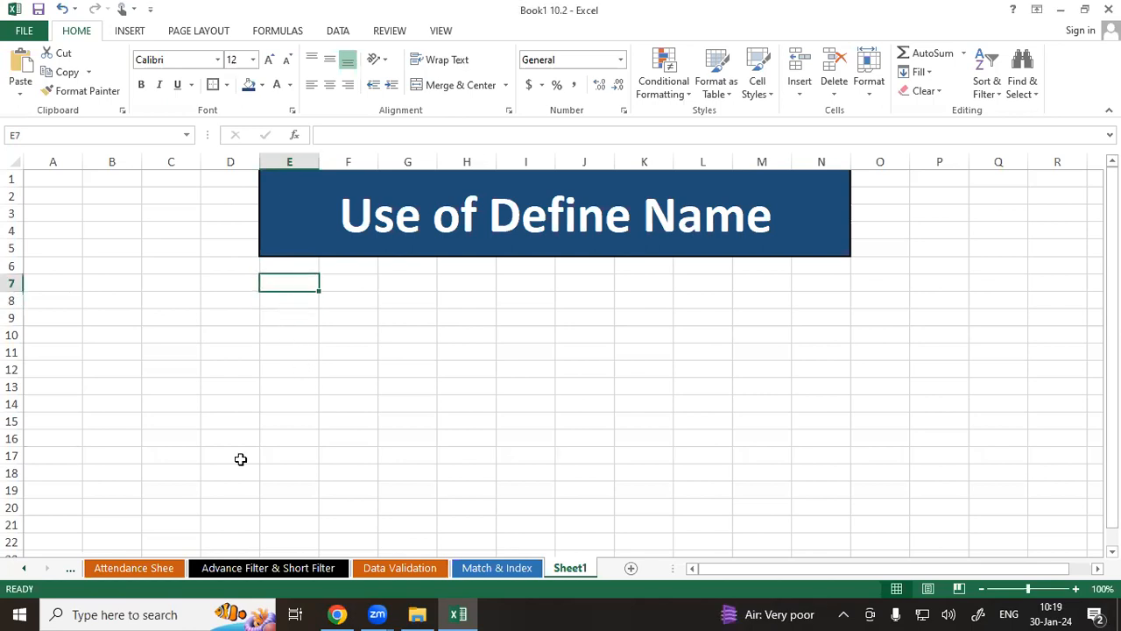
# Copy the student names B9:B20 from the Student Marksheet sheet.
pyautogui.rightClick(49, 569)
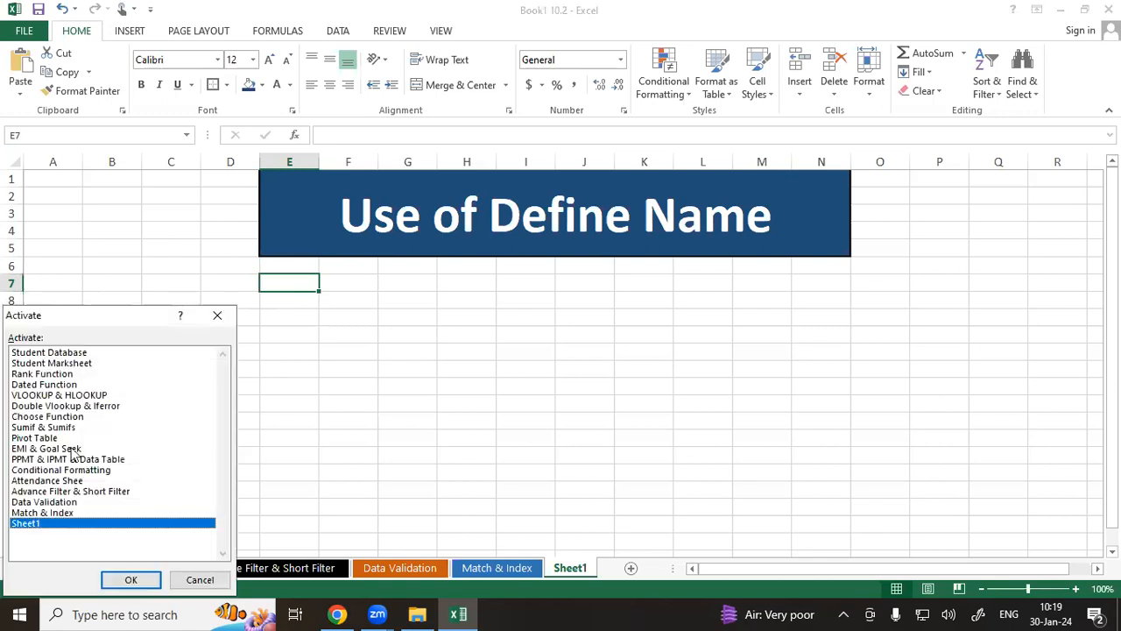
pyautogui.doubleClick(53, 363)
pyautogui.moveTo(91, 255); pyautogui.dragTo(101, 443)
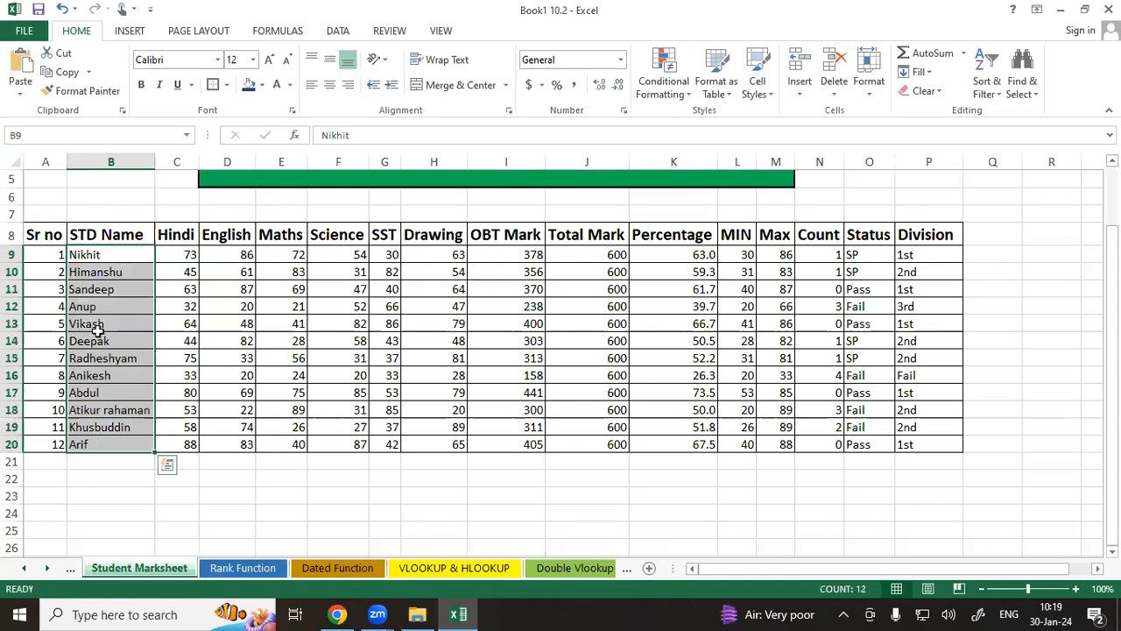
pyautogui.rightClick(98, 333)
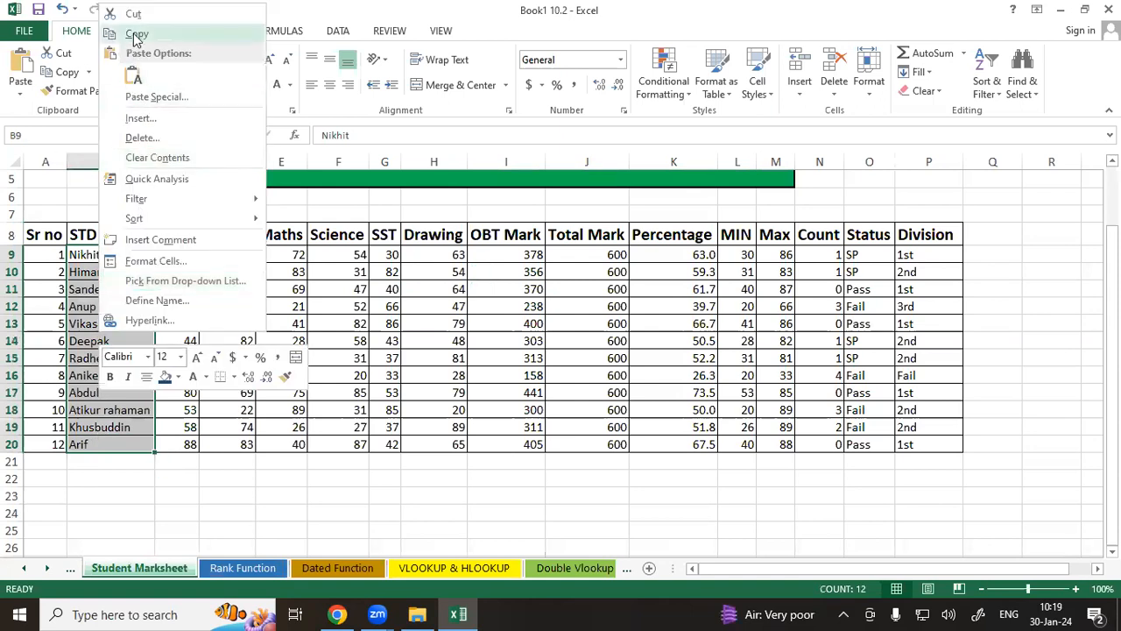
pyautogui.hotkey('ctrl', 'c')
# Return to Sheet1 and paste the names as values starting at E7.
pyautogui.rightClick(46, 568)
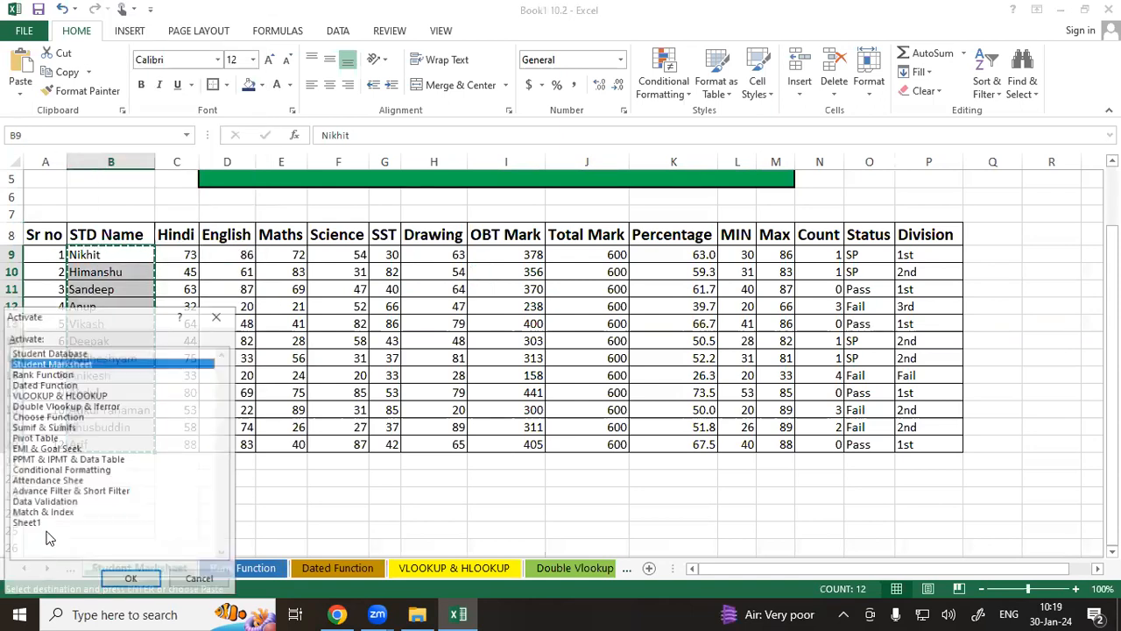
pyautogui.click(51, 523)
pyautogui.click(130, 580)
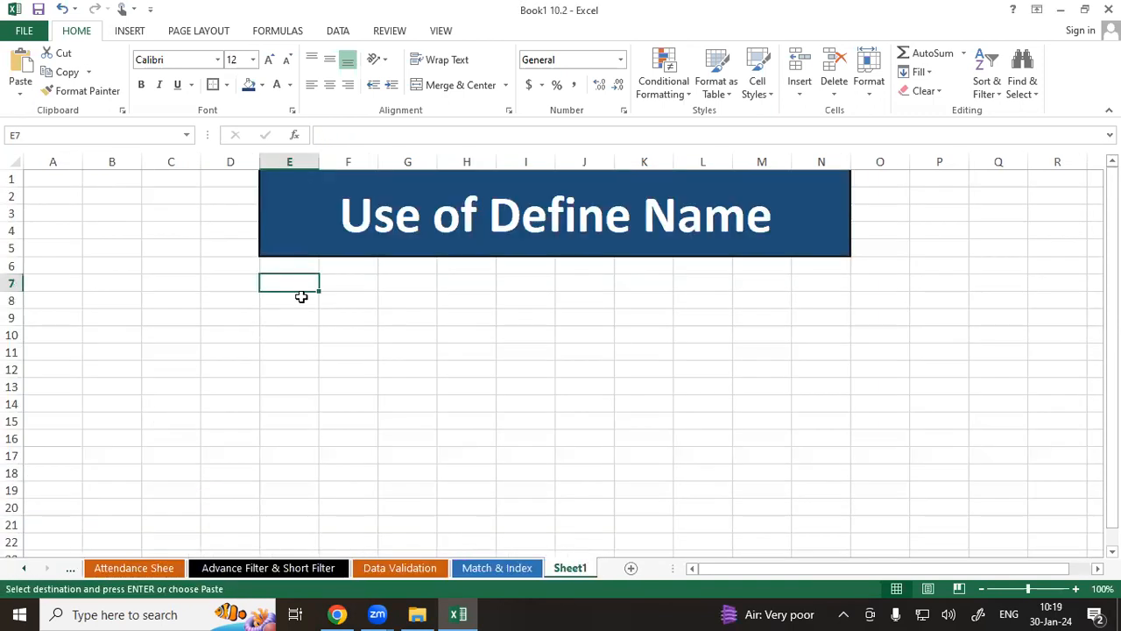
pyautogui.rightClick(290, 281)
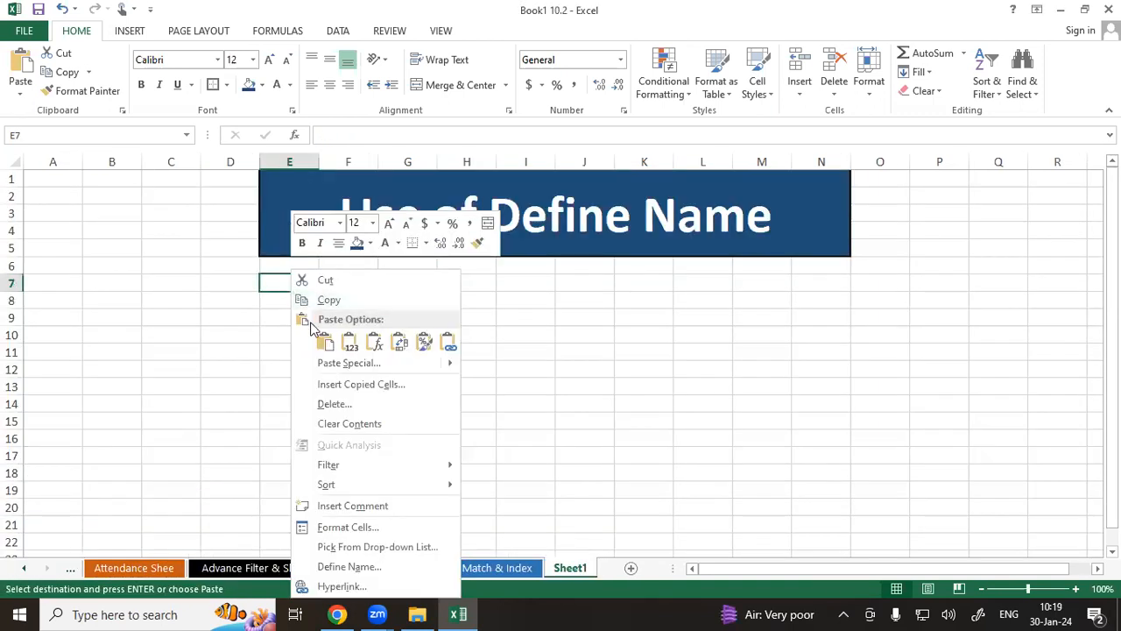
pyautogui.click(350, 347)
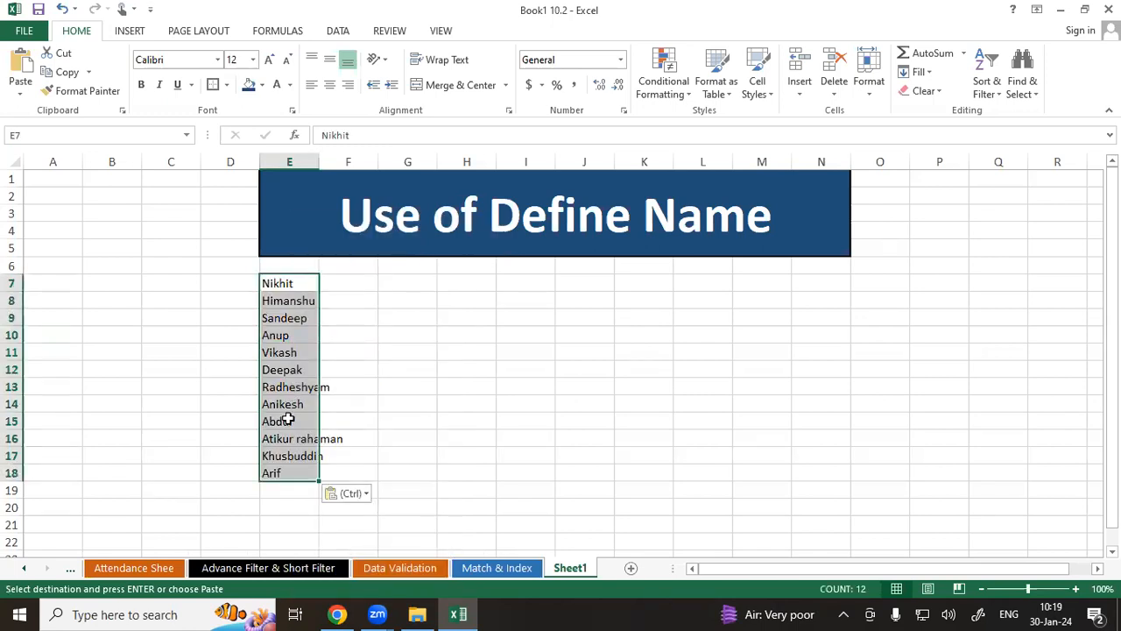
# Copy the pasted name list and paste it transposed starting at F7.
pyautogui.rightClick(285, 283)
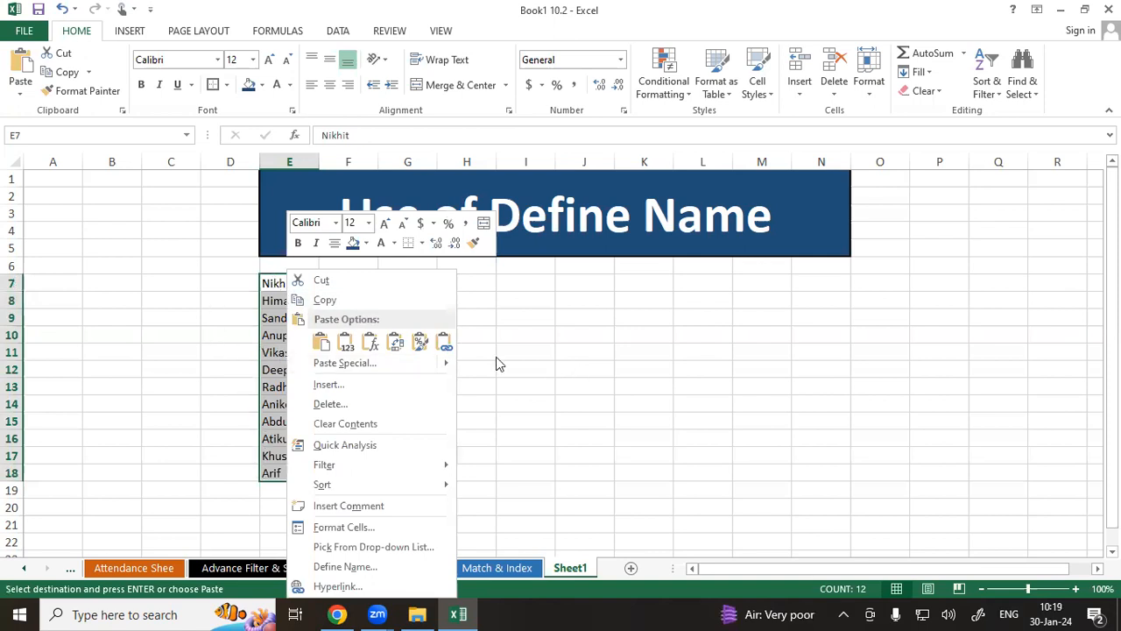
pyautogui.click(341, 303)
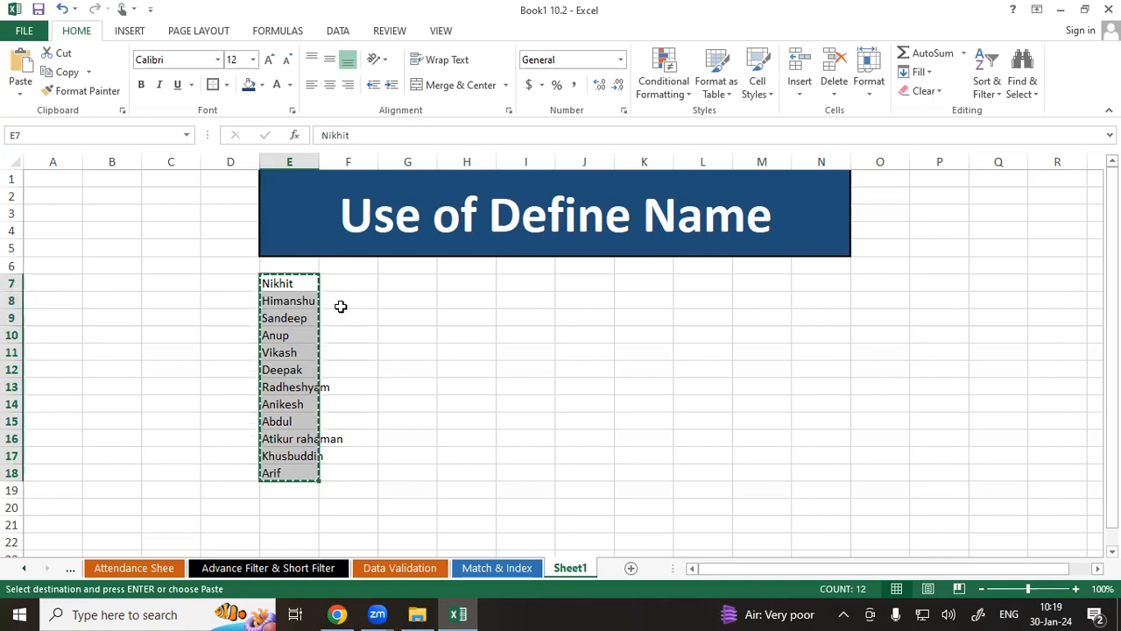
pyautogui.click(362, 280)
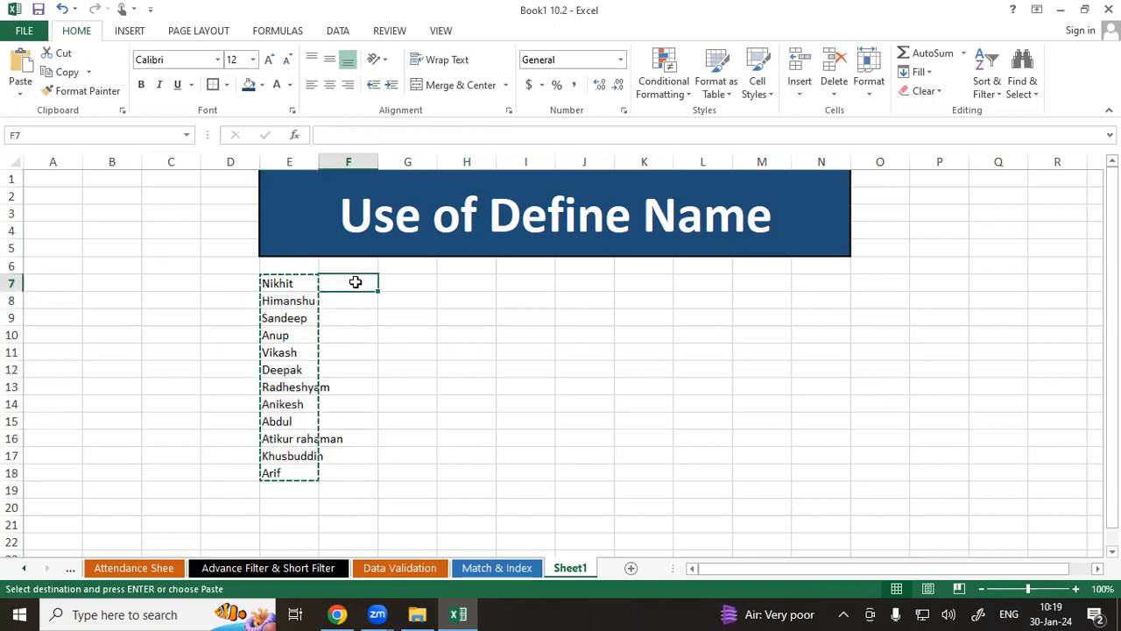
pyautogui.rightClick(361, 279)
pyautogui.click(412, 363)
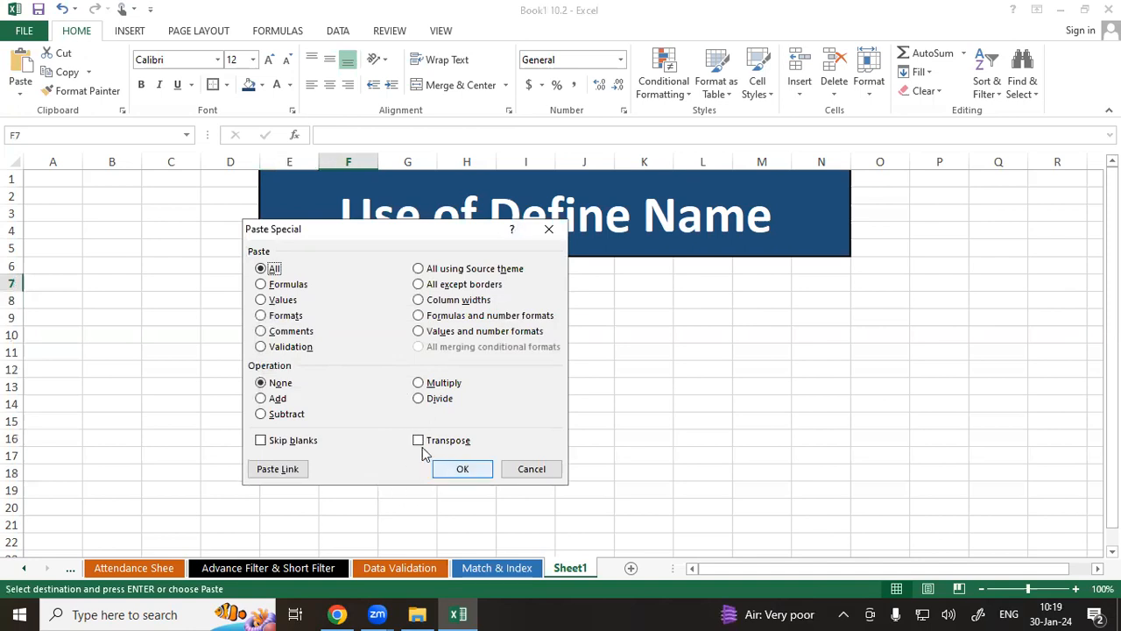
pyautogui.click(419, 442)
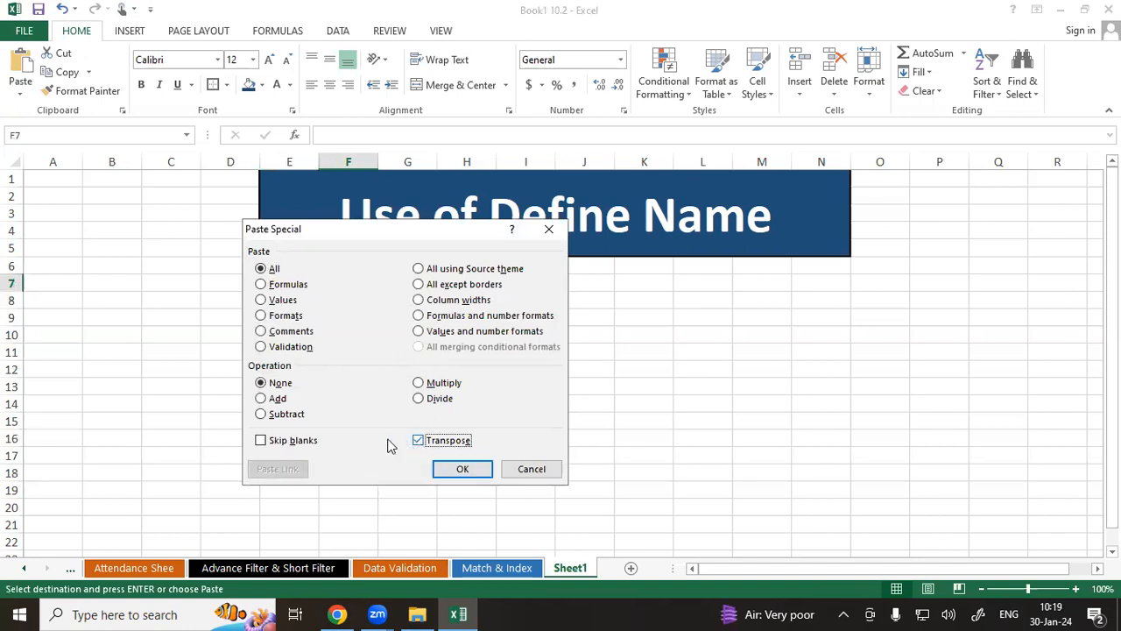
pyautogui.click(459, 470)
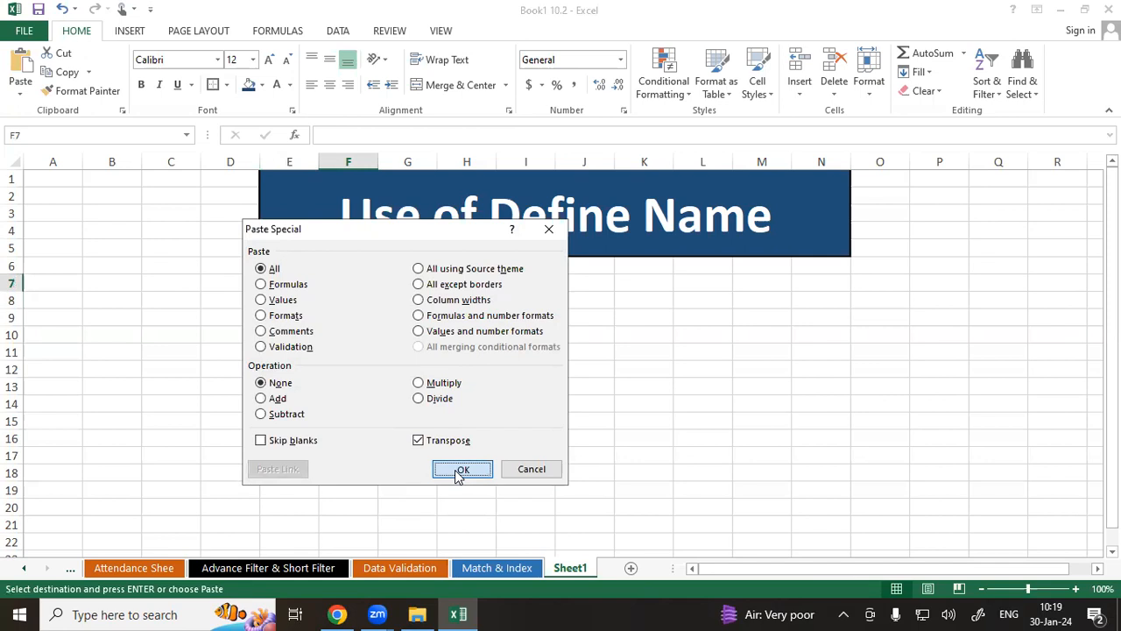
# Delete the vertical name list in column E.
pyautogui.moveTo(297, 407); pyautogui.dragTo(304, 485)
pyautogui.press('Delete')
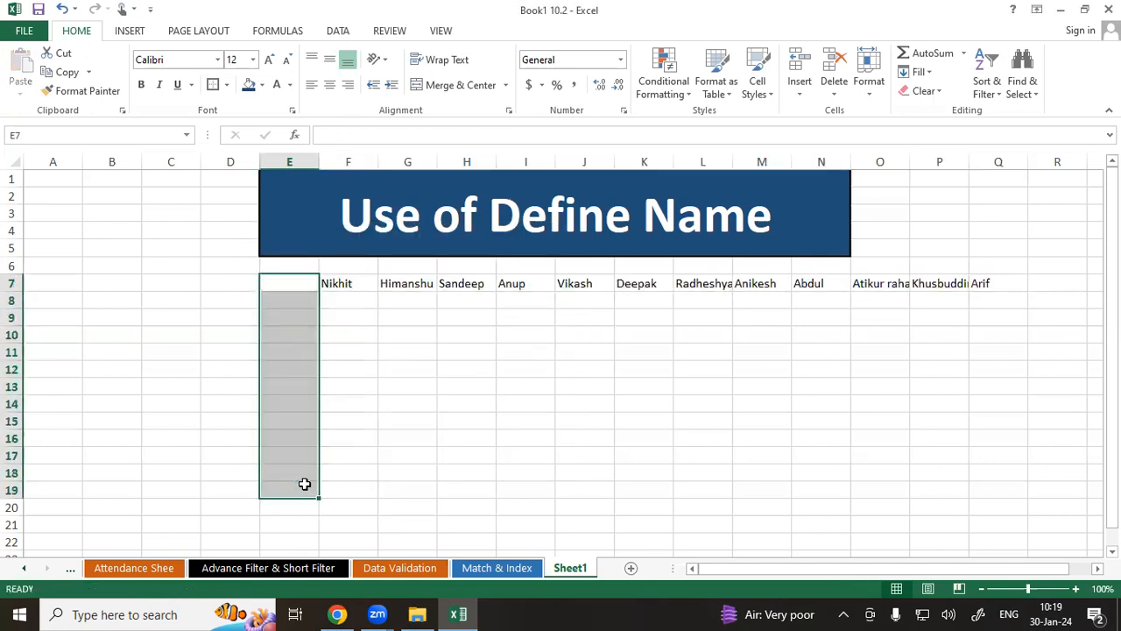
# Move the transposed row of names so it starts at D7.
pyautogui.click(424, 448)
pyautogui.moveTo(348, 283); pyautogui.dragTo(975, 283)
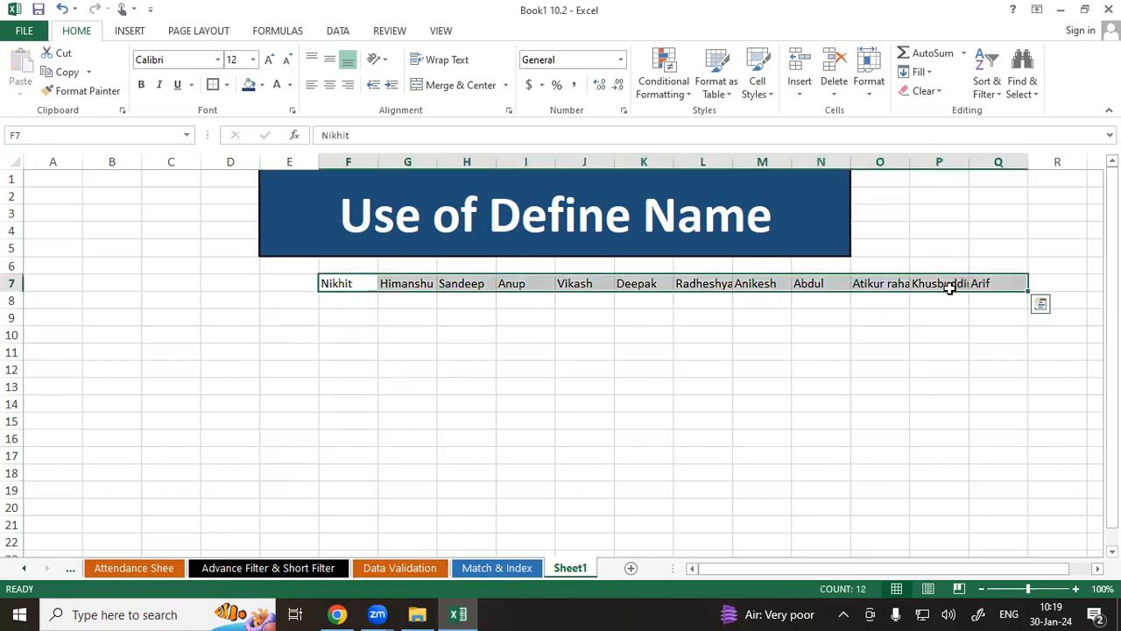
pyautogui.click(62, 71)
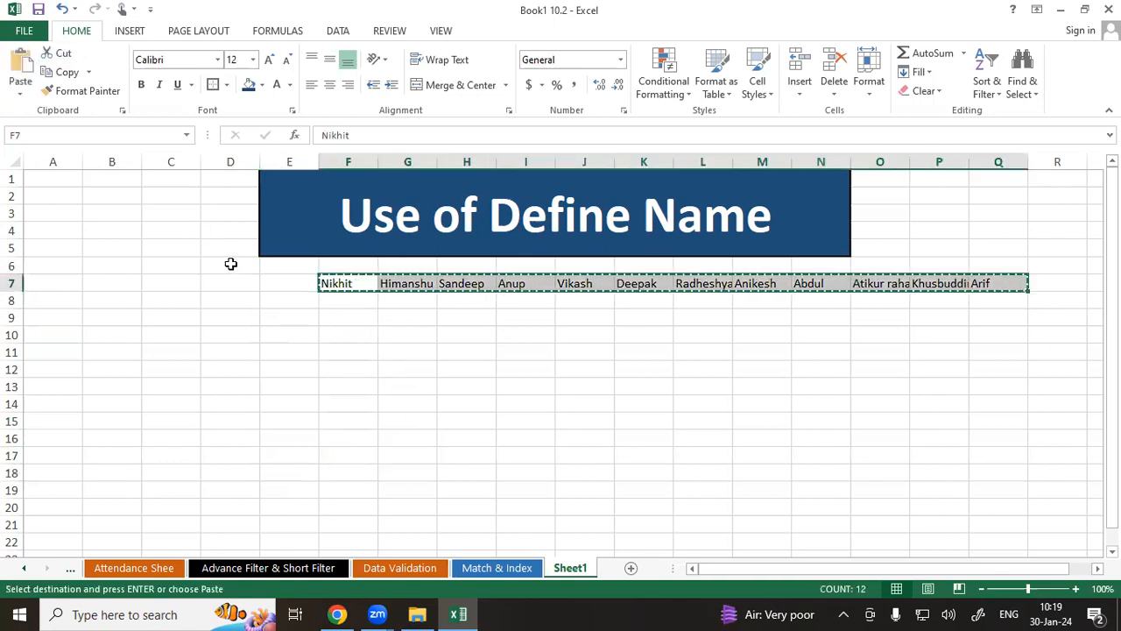
pyautogui.click(230, 283)
pyautogui.hotkey('ctrl', 'v')
pyautogui.click(385, 401)
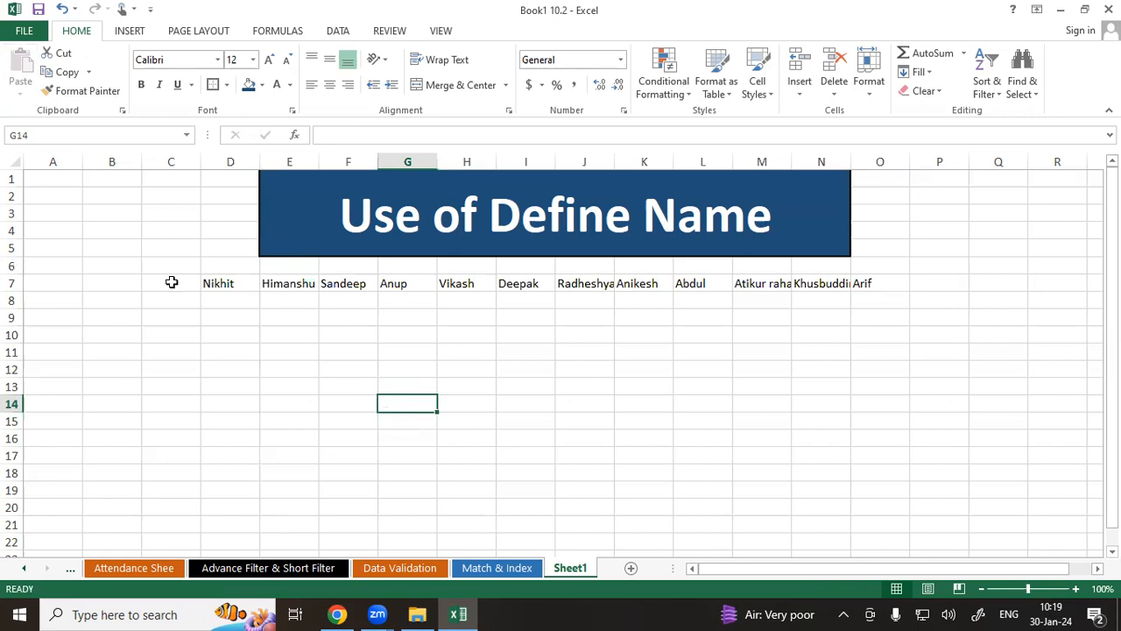
# Autofit the widths of columns D through O.
pyautogui.moveTo(228, 162); pyautogui.dragTo(848, 166)
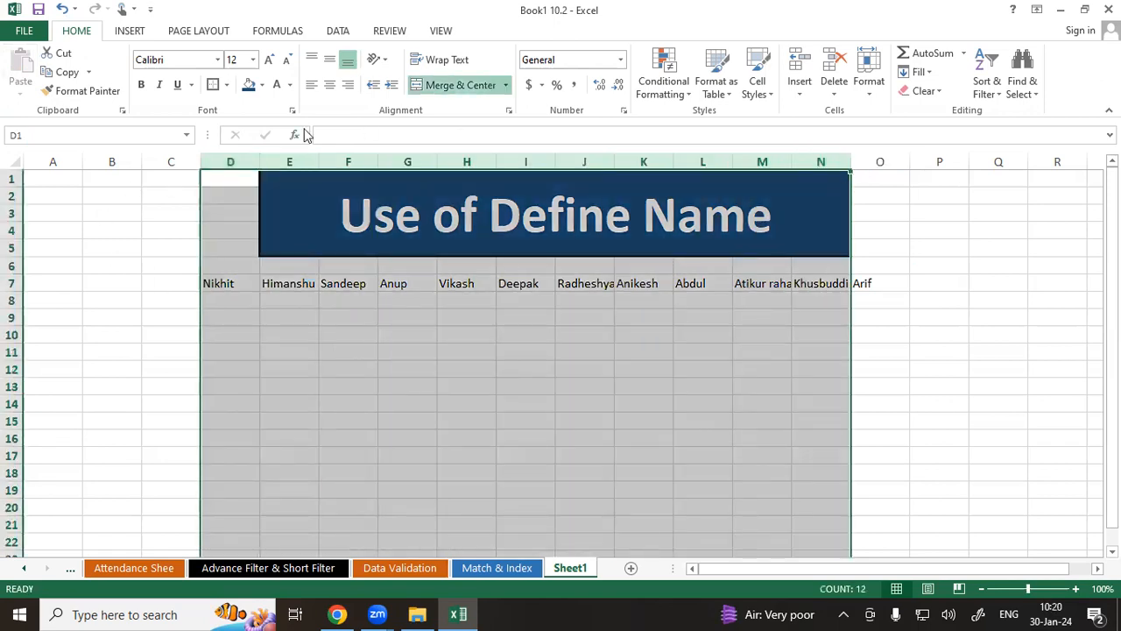
pyautogui.click(233, 161)
pyautogui.moveTo(692, 161); pyautogui.dragTo(921, 162)
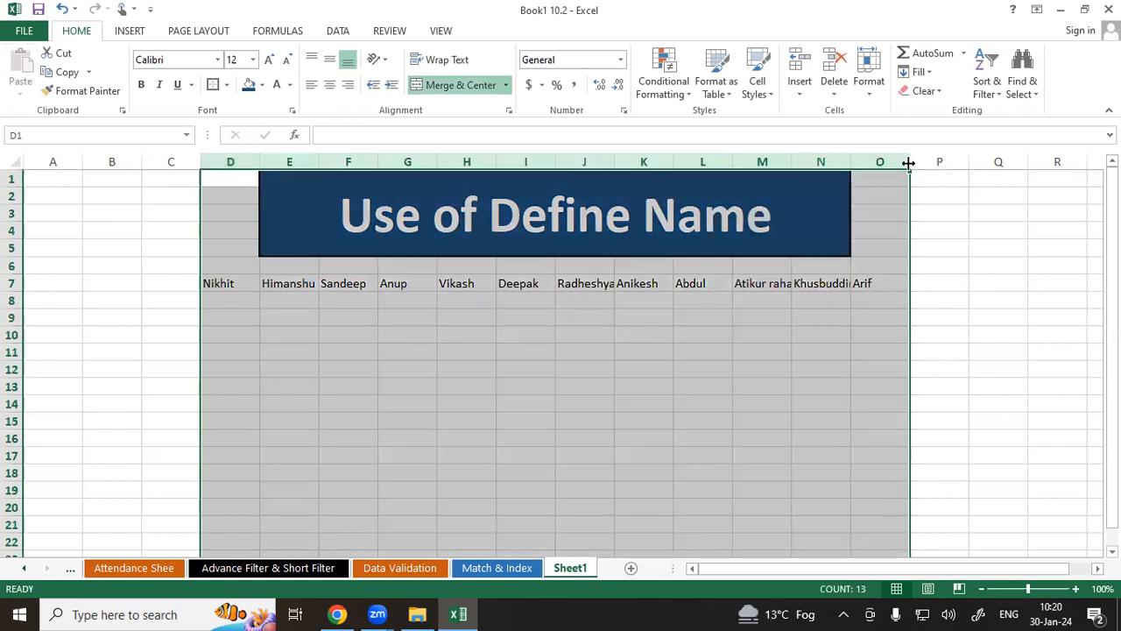
pyautogui.doubleClick(910, 161)
pyautogui.click(769, 342)
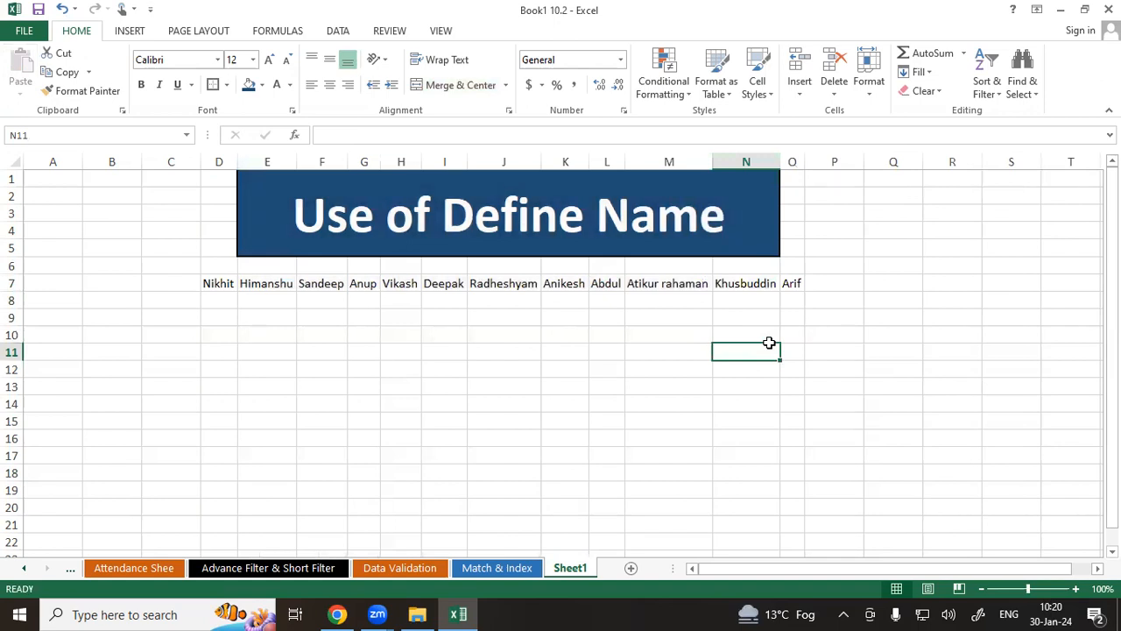
# Apply all borders to the range D7:O20.
pyautogui.moveTo(213, 286); pyautogui.dragTo(700, 449)
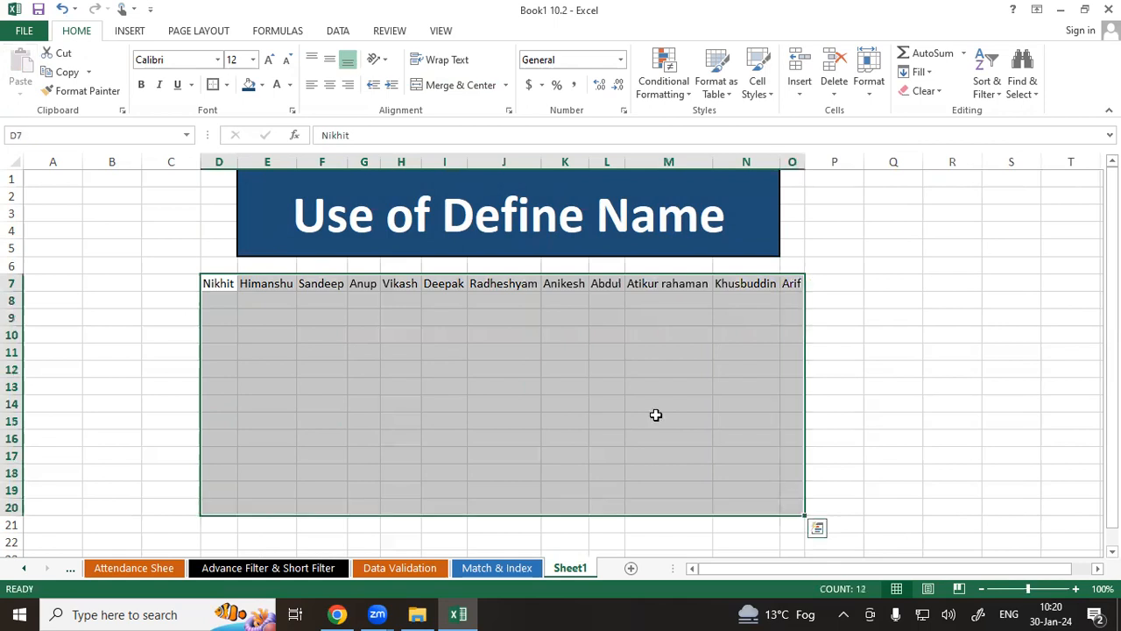
pyautogui.click(226, 85)
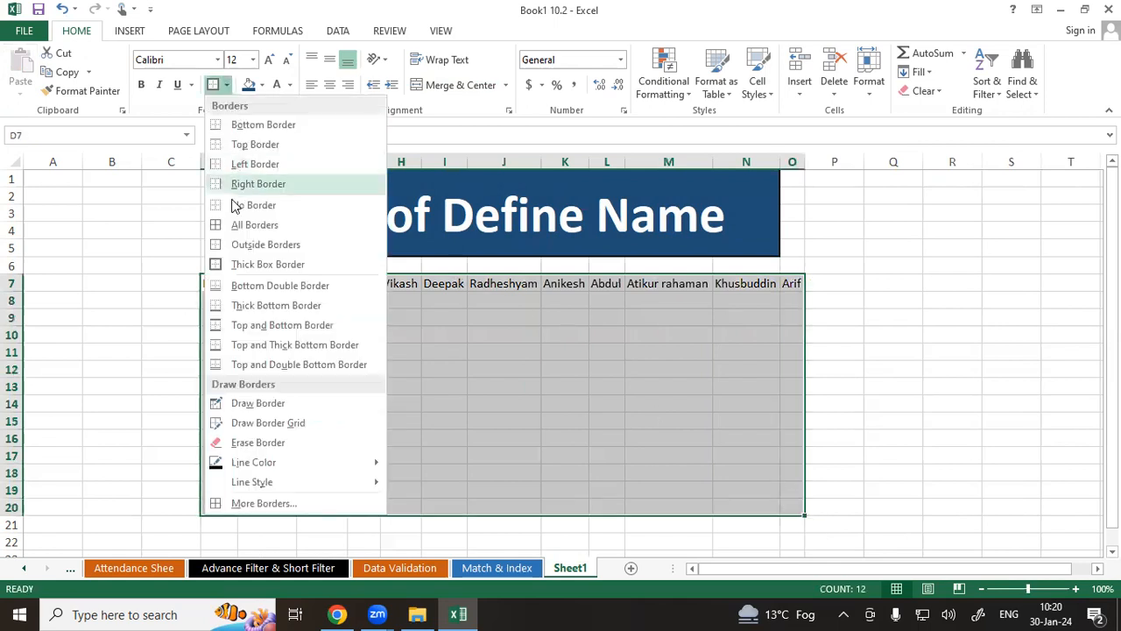
pyautogui.click(225, 225)
pyautogui.click(292, 354)
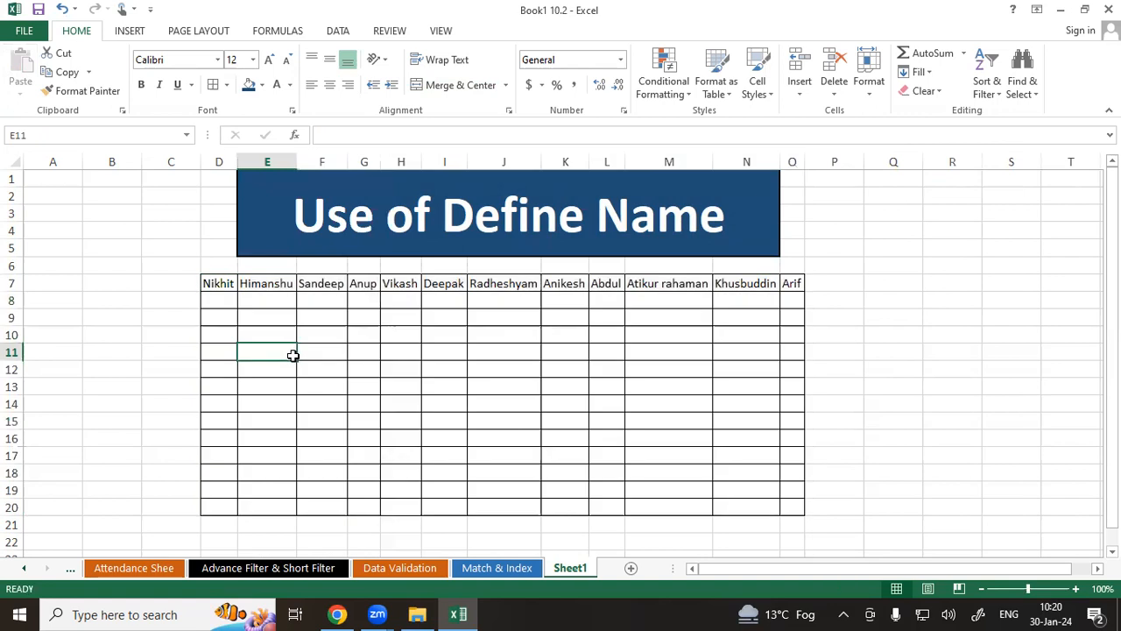
pyautogui.moveTo(217, 302); pyautogui.dragTo(222, 508)
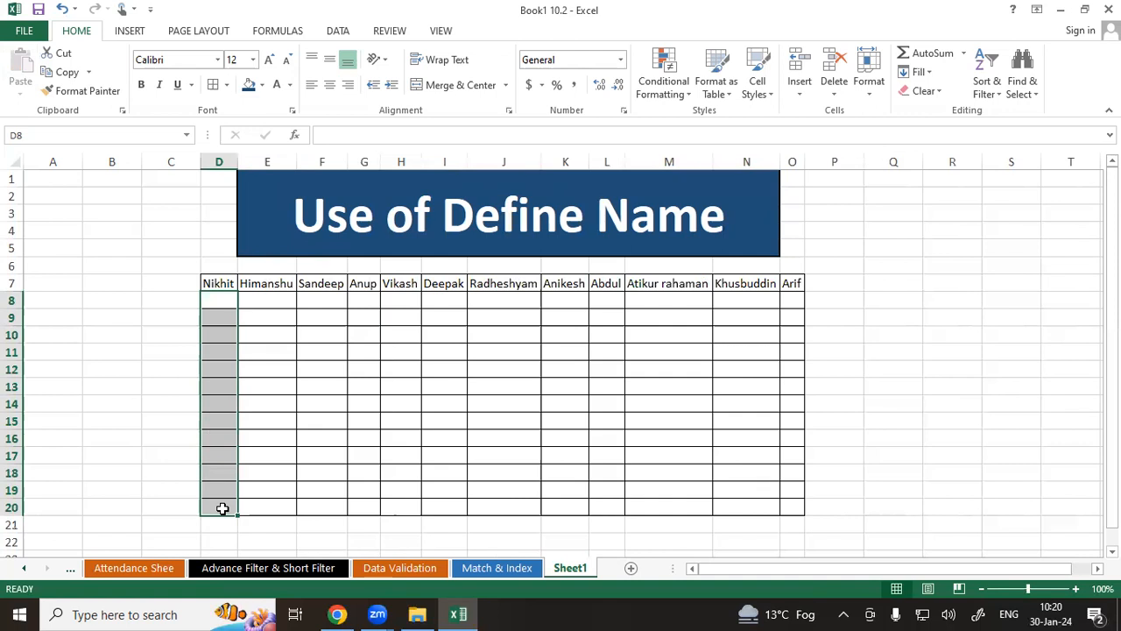
pyautogui.moveTo(219, 298); pyautogui.dragTo(788, 509)
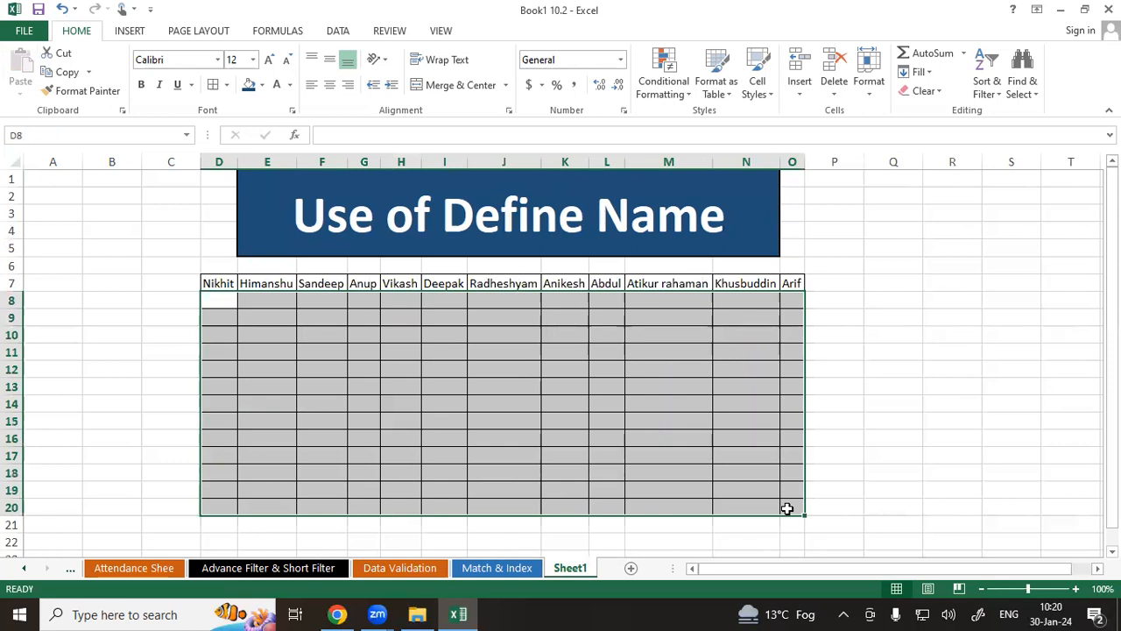
pyautogui.click(281, 347)
pyautogui.moveTo(218, 300); pyautogui.dragTo(779, 506)
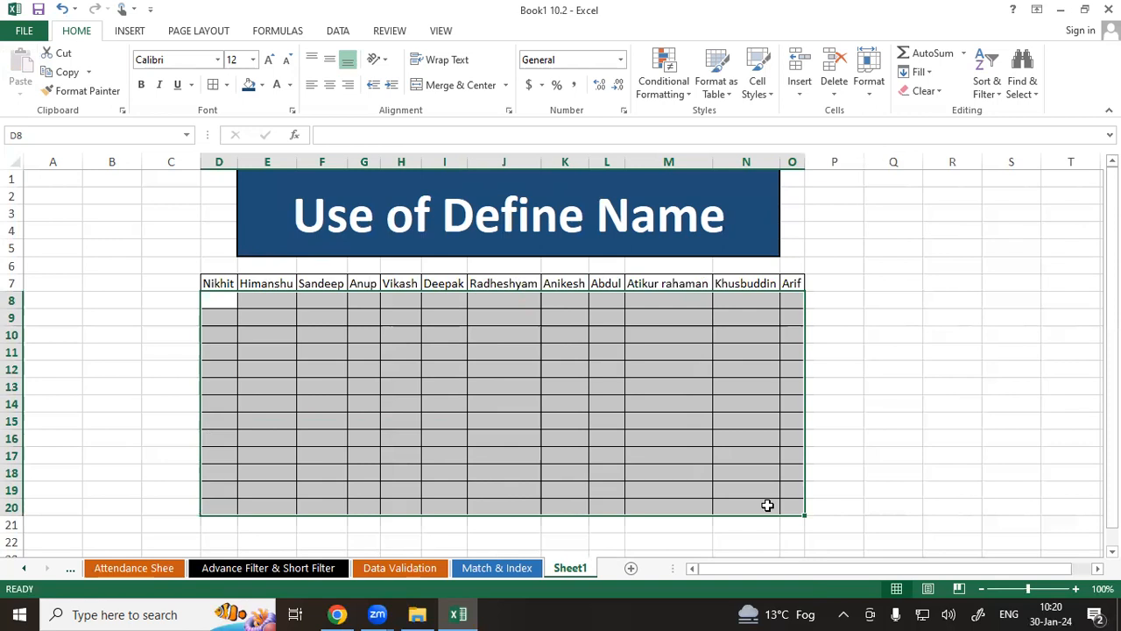
pyautogui.click(475, 415)
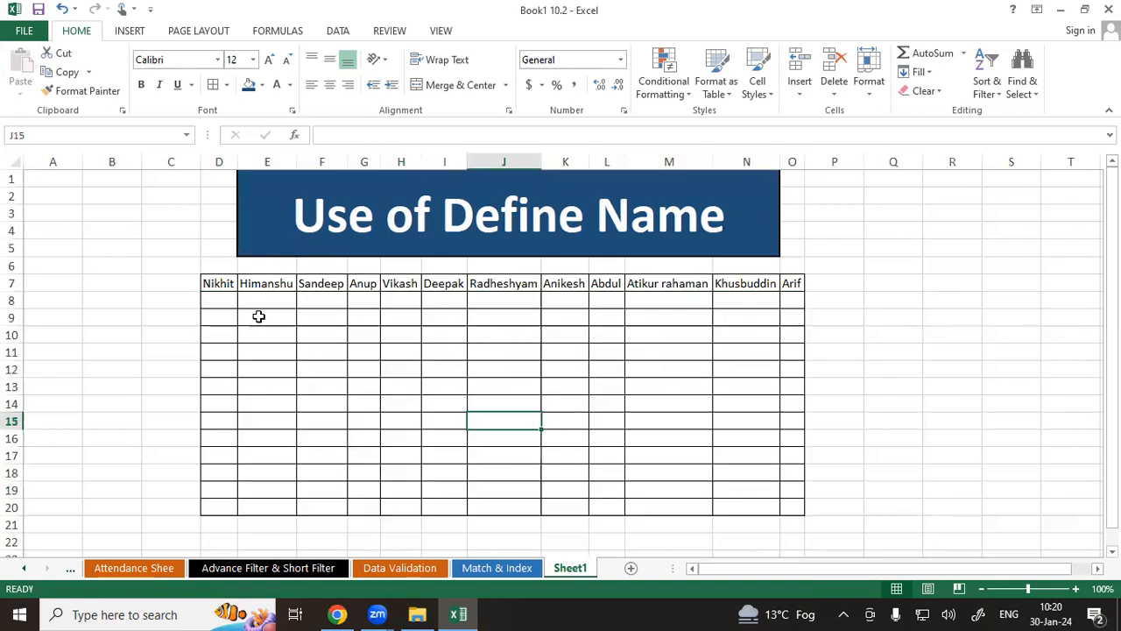
# Try entering =RANDBETWEEN(20,80) across D8:O20, then undo the entry.
pyautogui.moveTo(219, 300); pyautogui.dragTo(788, 504)
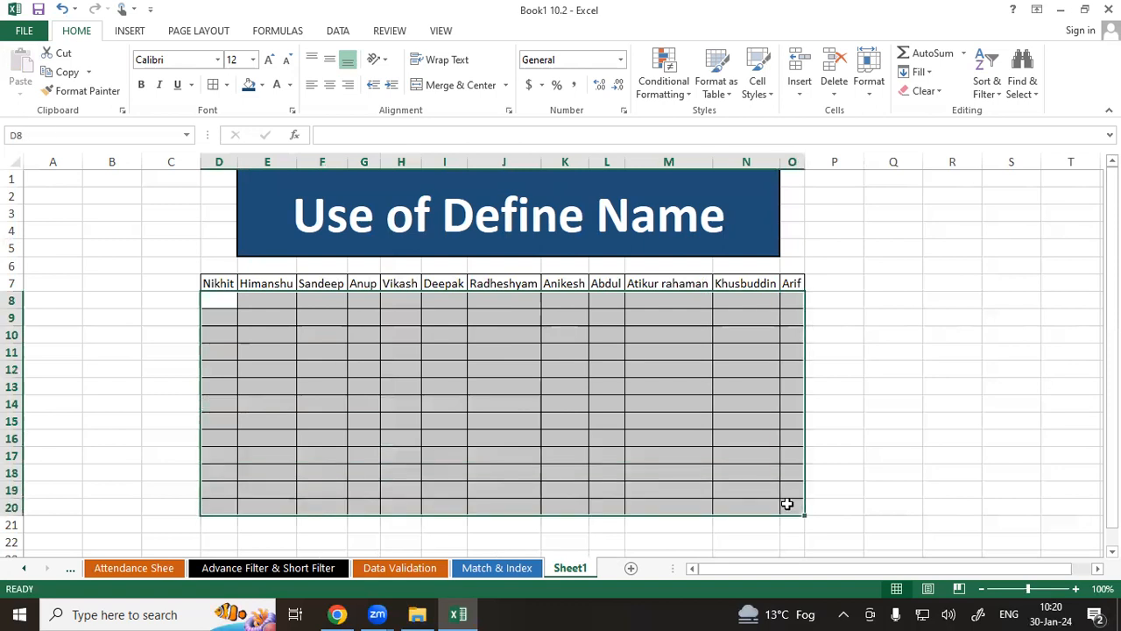
pyautogui.write('=randb')
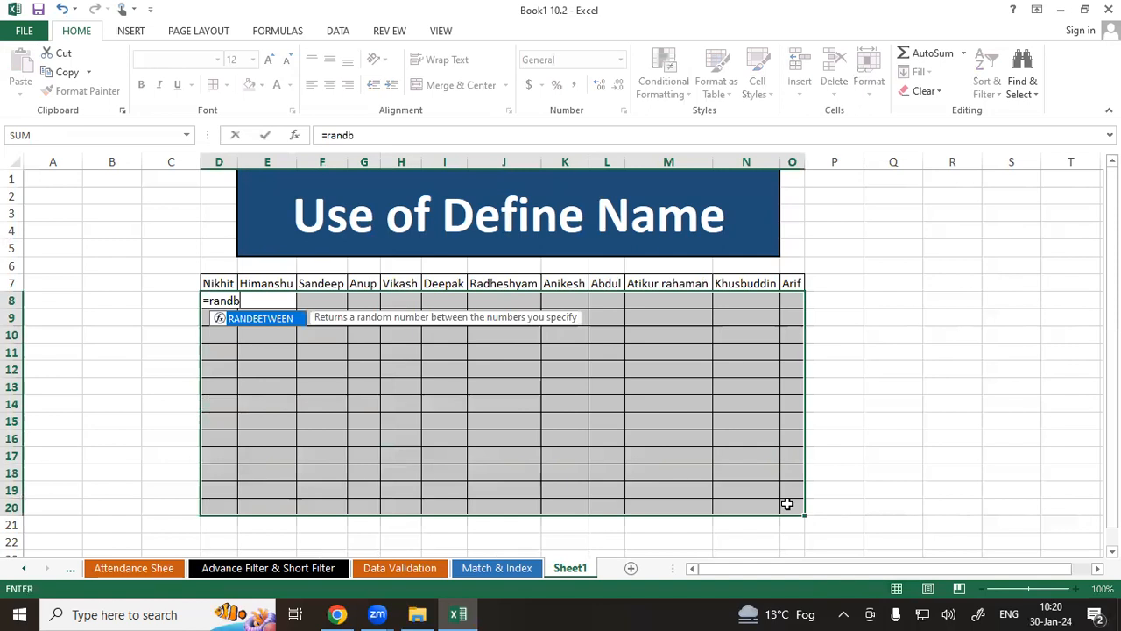
pyautogui.press('Tab')
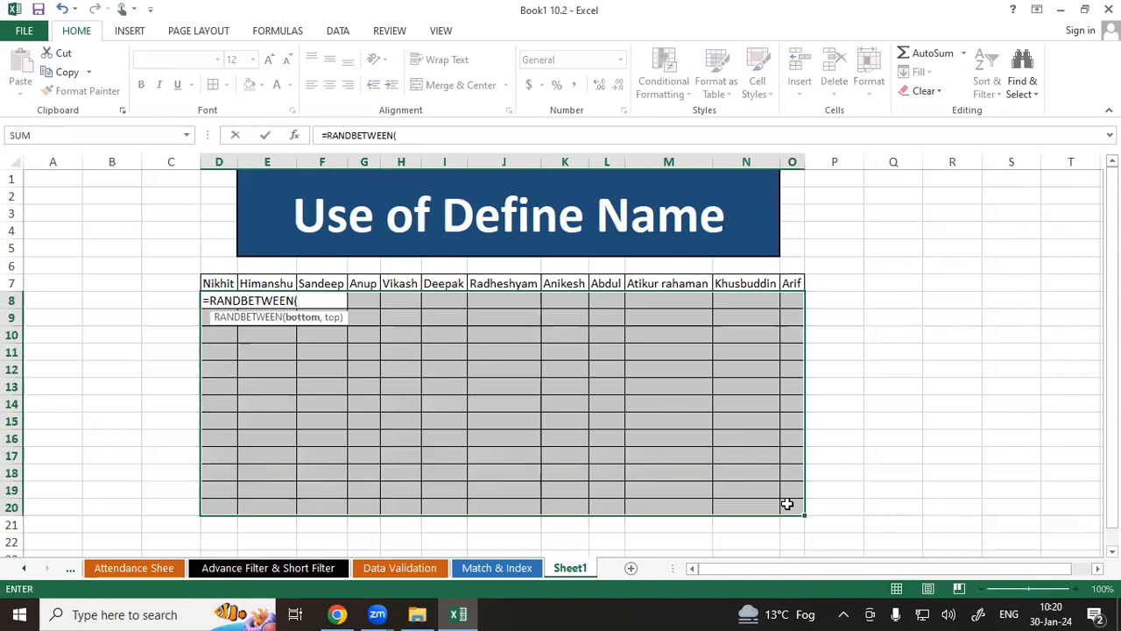
pyautogui.write('20,9')
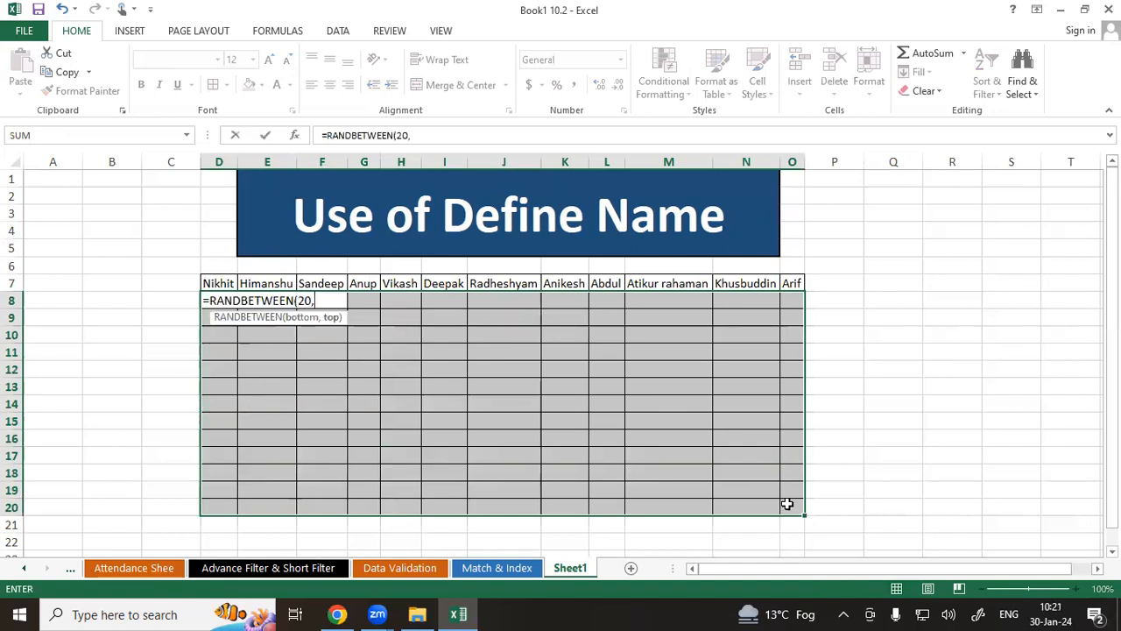
pyautogui.press('BackSpace')
pyautogui.write('80)')
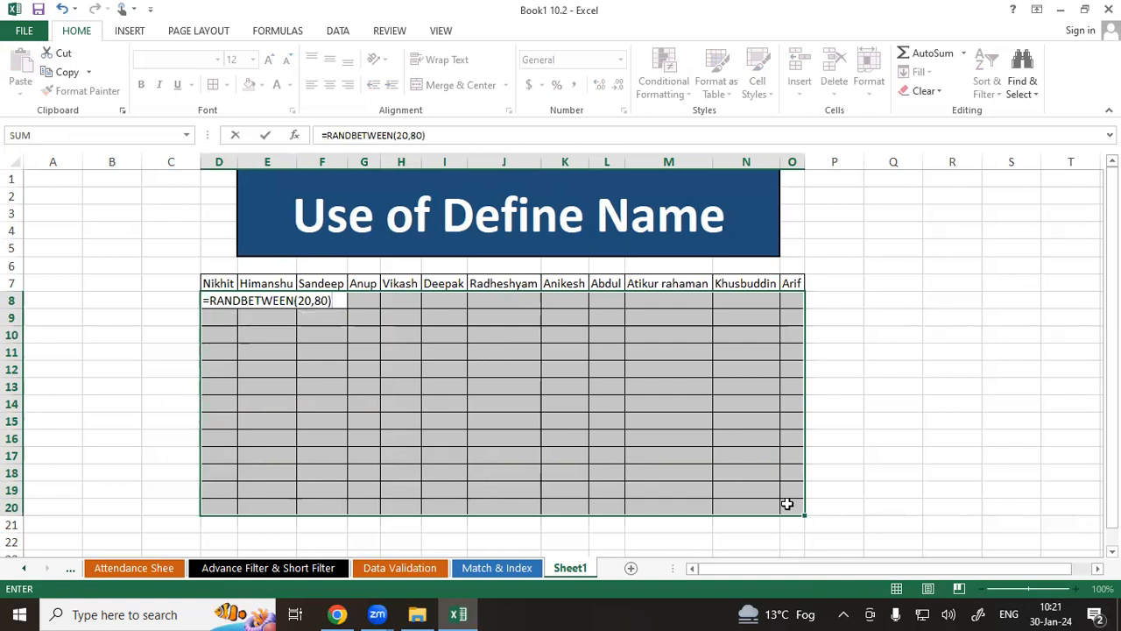
pyautogui.press('Return')
pyautogui.hotkey('ctrl', 'z')
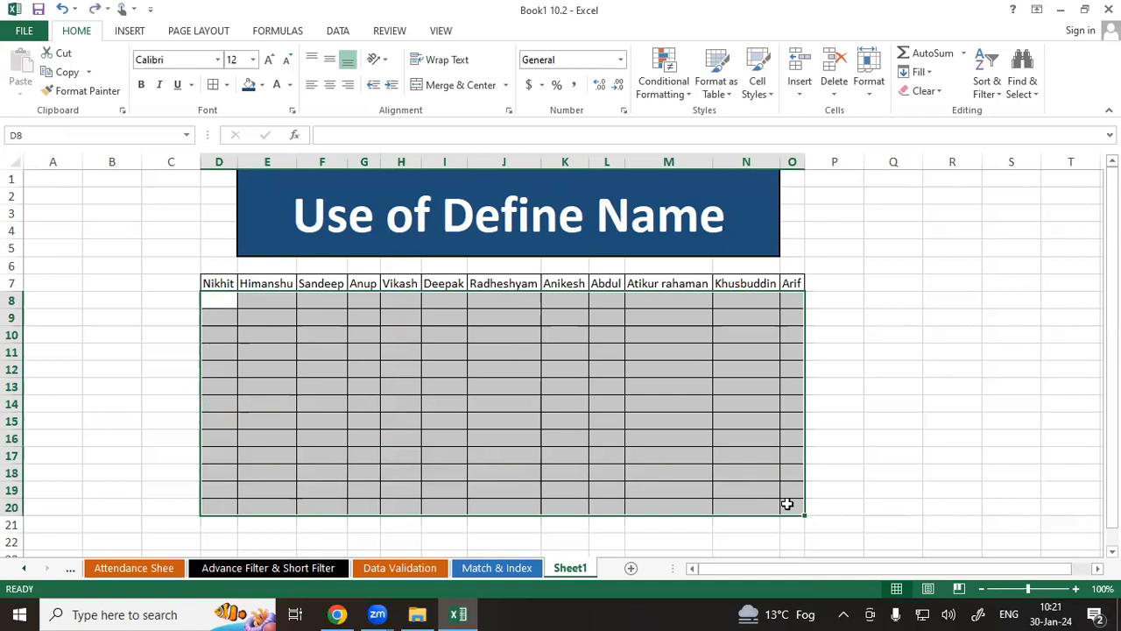
# Fill every cell of D8:O20 at once with the formula =RANDBETWEEN(20,80).
pyautogui.write('=randb')
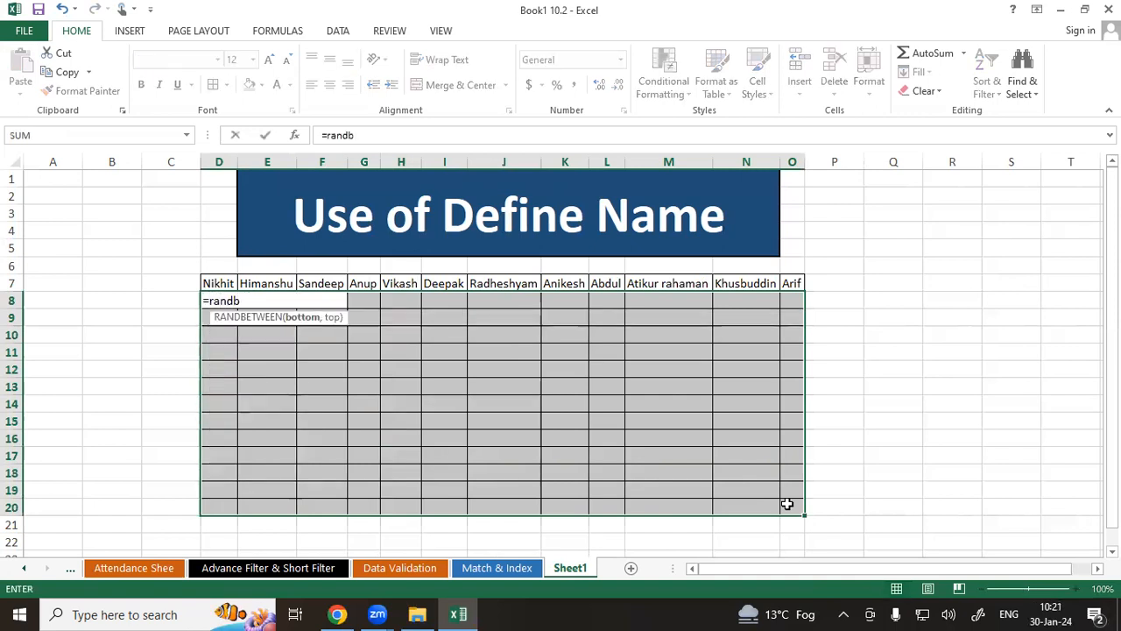
pyautogui.press('Tab')
pyautogui.write('20')
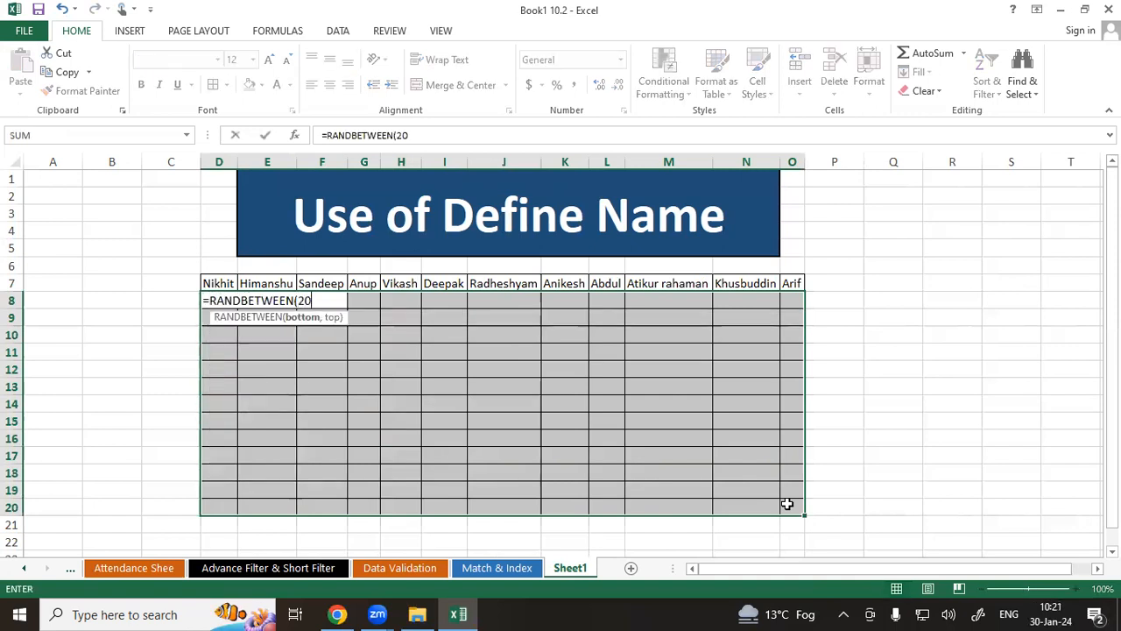
pyautogui.write(',80)')
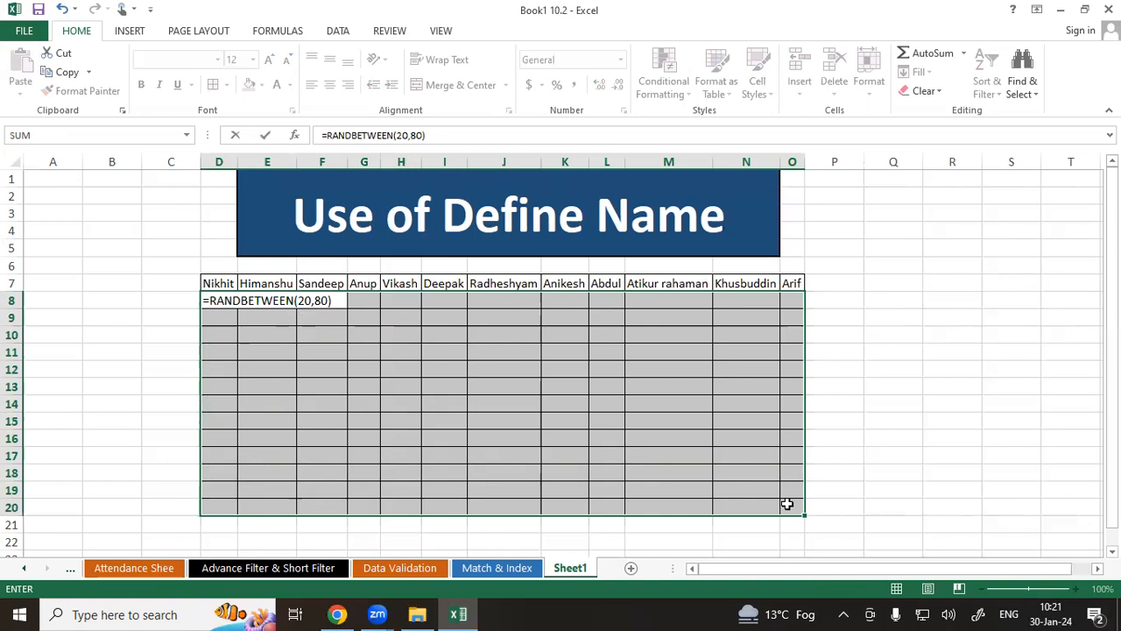
pyautogui.hotkey('ctrl', 'Return')
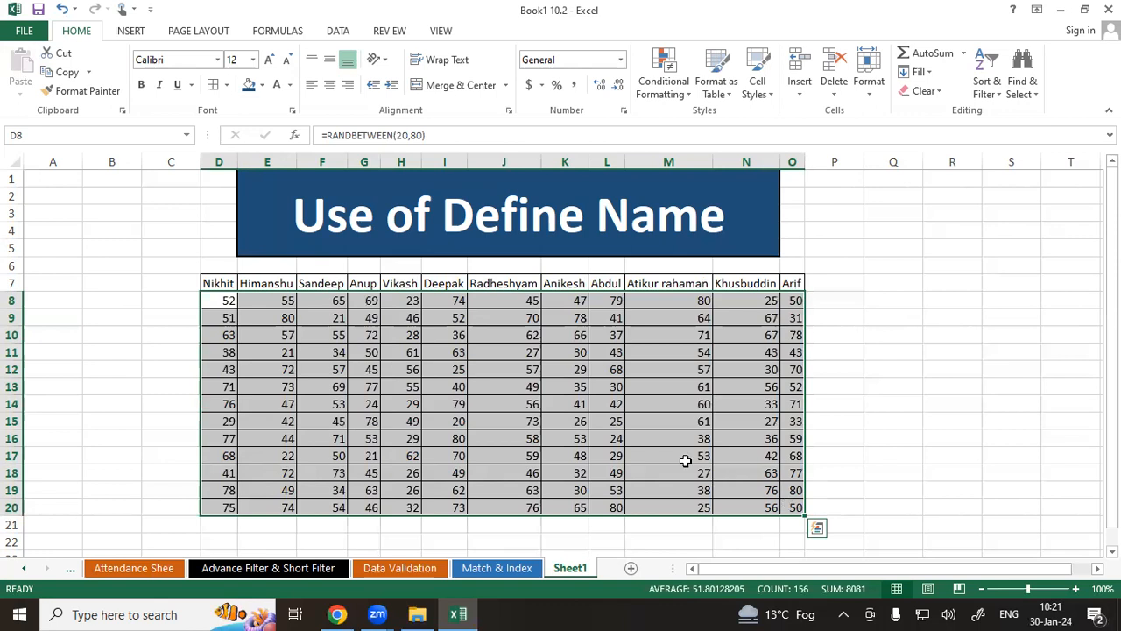
pyautogui.click(900, 352)
pyautogui.click(883, 317)
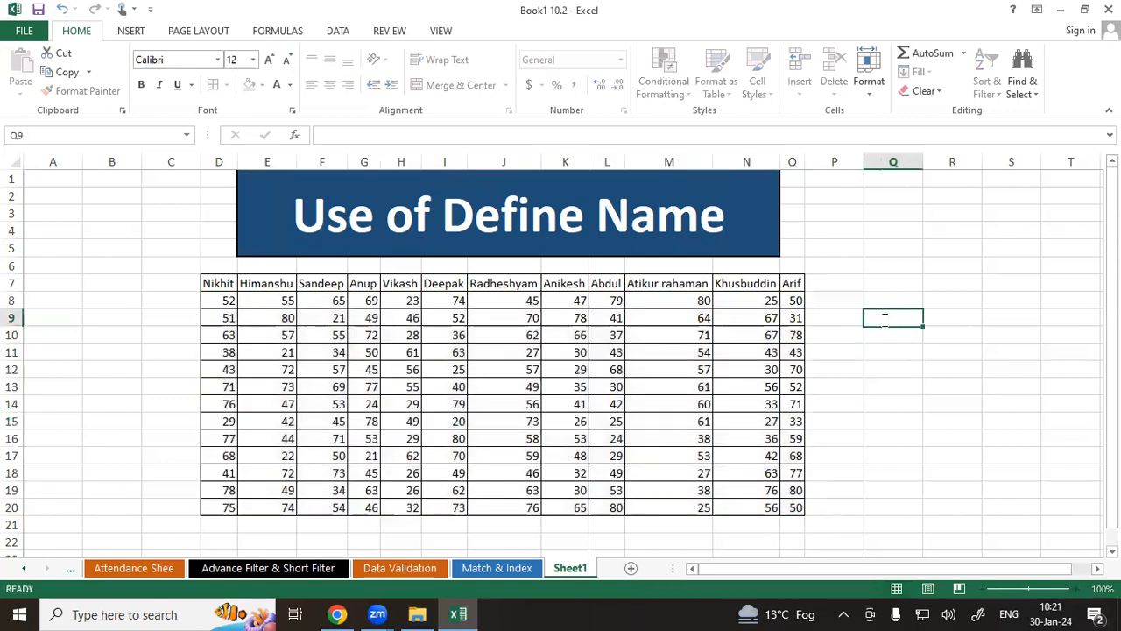
pyautogui.click(883, 282)
pyautogui.click(882, 366)
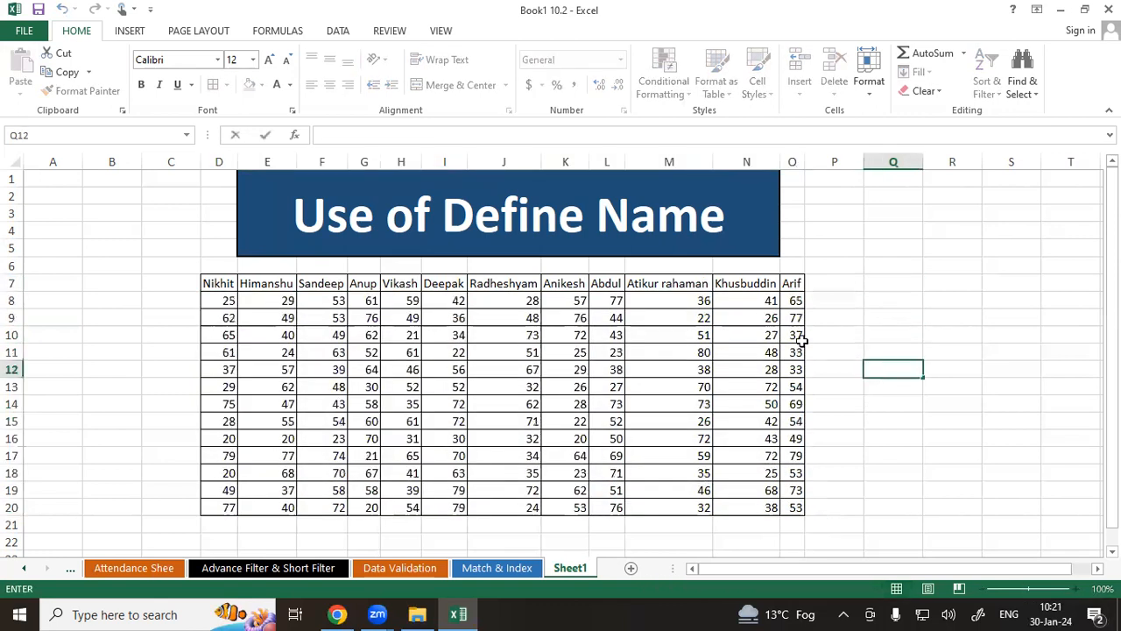
# Copy the random numbers in D8:O20 and paste them back in place as values only.
pyautogui.moveTo(219, 301); pyautogui.dragTo(224, 336)
pyautogui.moveTo(301, 420); pyautogui.dragTo(792, 506)
pyautogui.rightClick(575, 364)
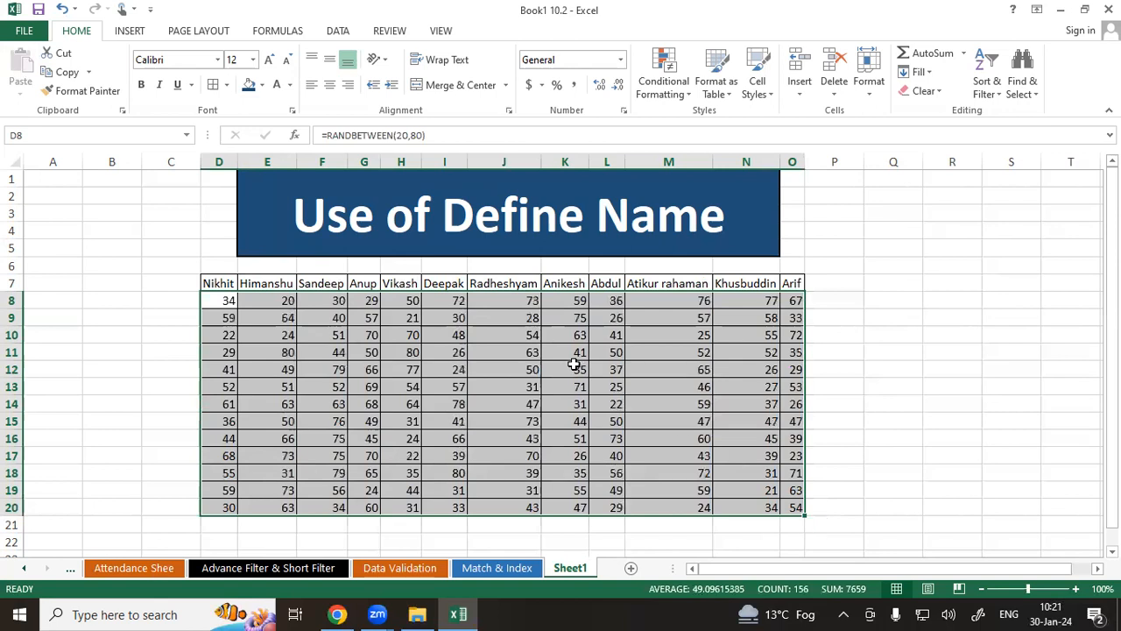
pyautogui.click(614, 70)
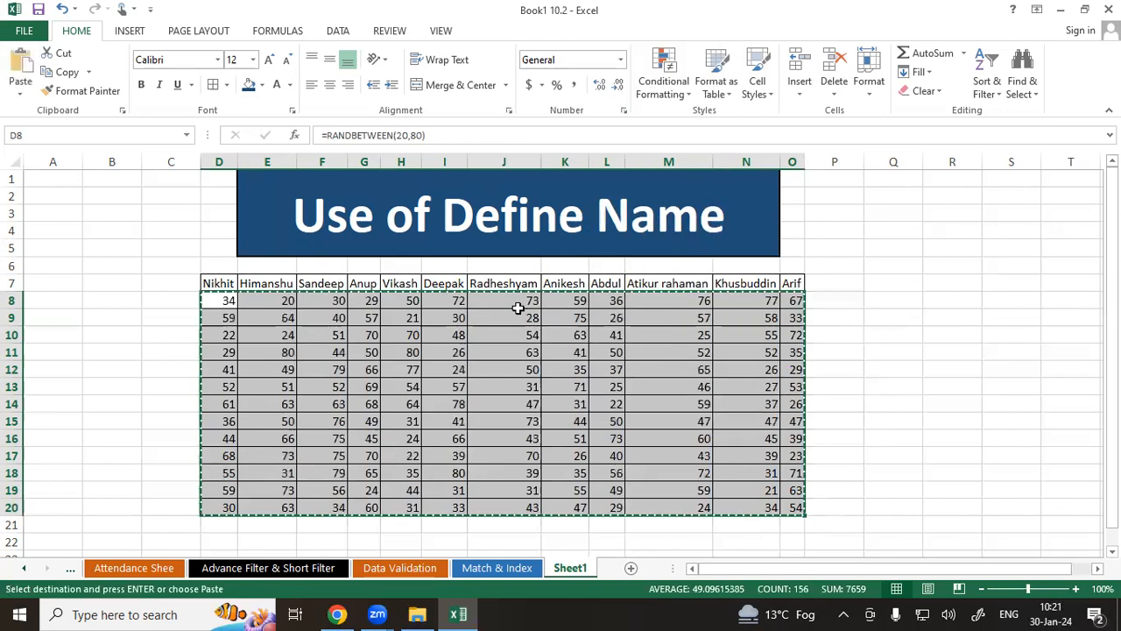
pyautogui.rightClick(517, 311)
pyautogui.click(578, 343)
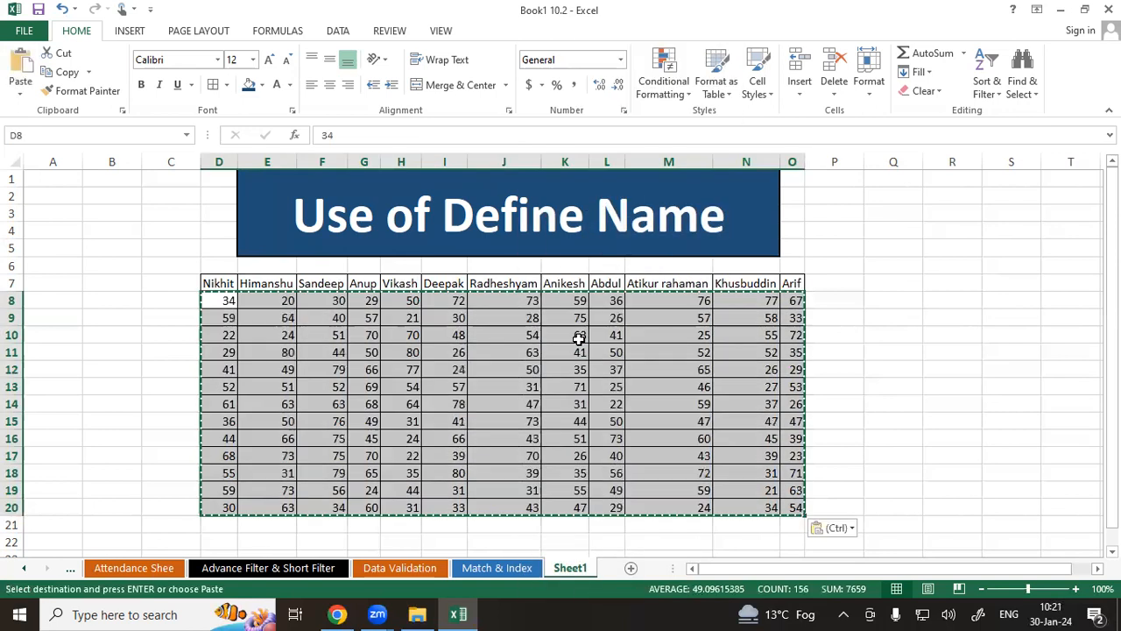
pyautogui.click(858, 315)
pyautogui.doubleClick(846, 300)
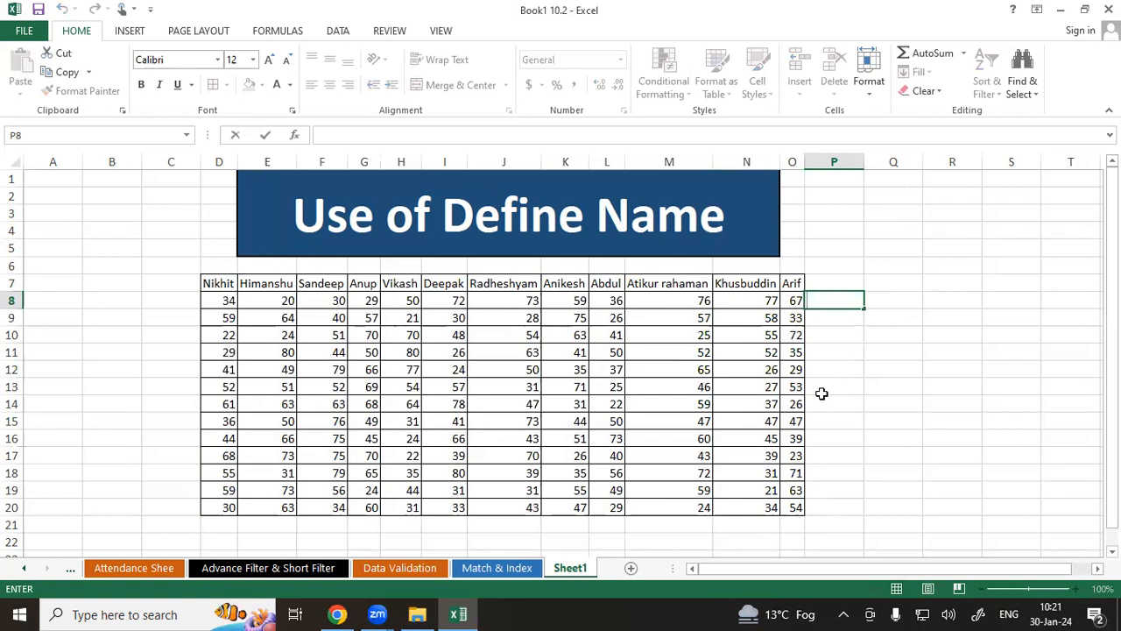
pyautogui.click(877, 352)
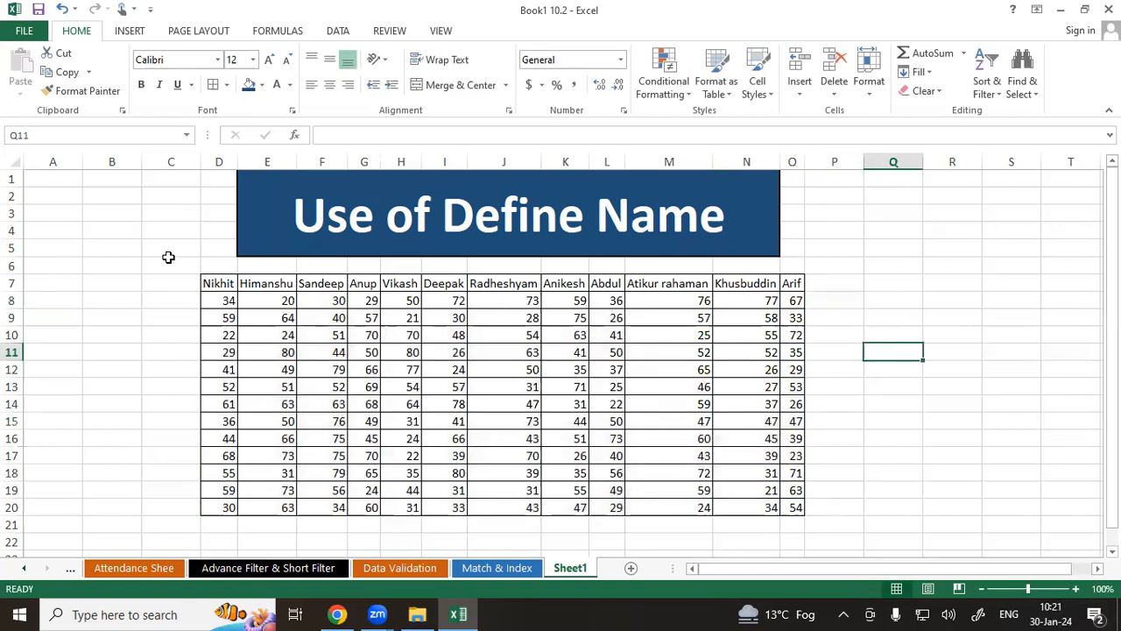
pyautogui.moveTo(212, 292); pyautogui.dragTo(569, 454)
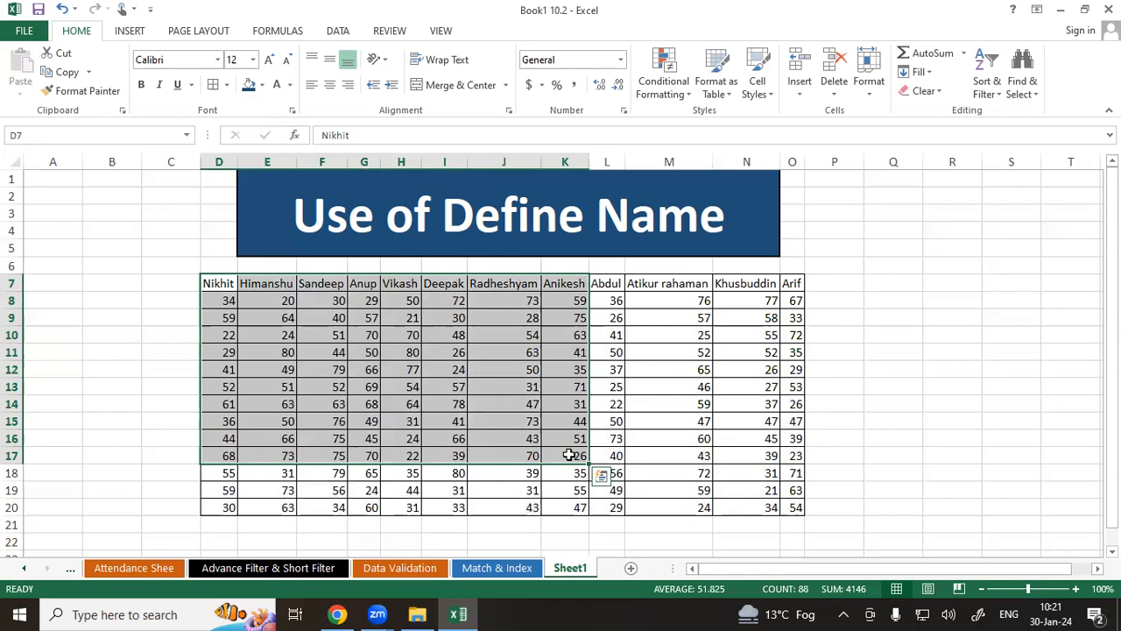
pyautogui.click(646, 420)
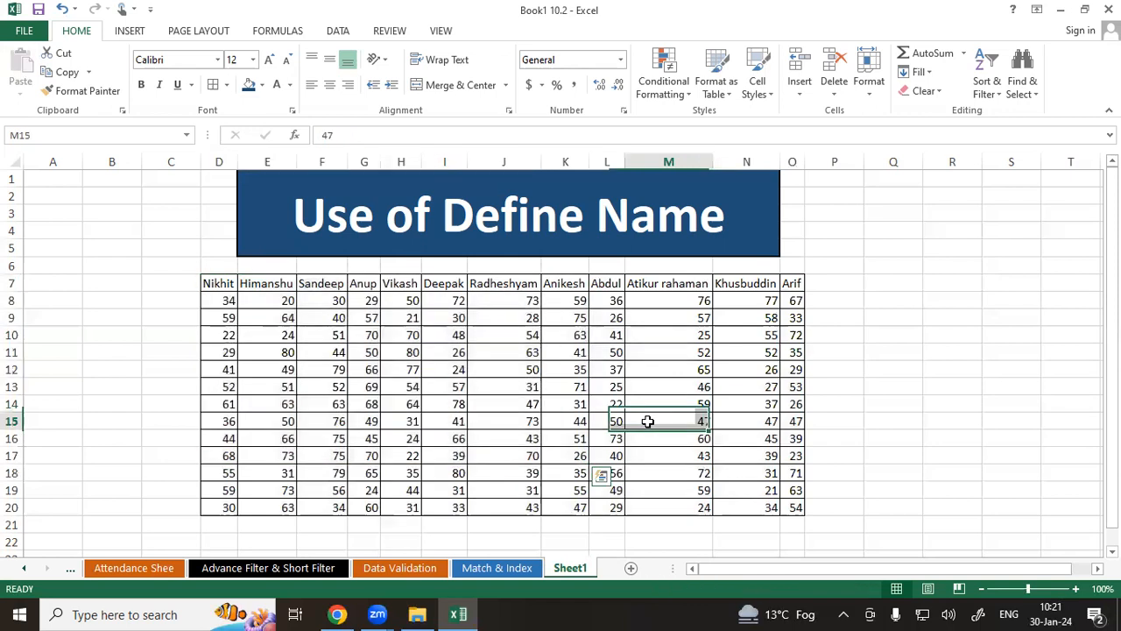
pyautogui.click(223, 287)
pyautogui.moveTo(218, 341); pyautogui.dragTo(215, 377)
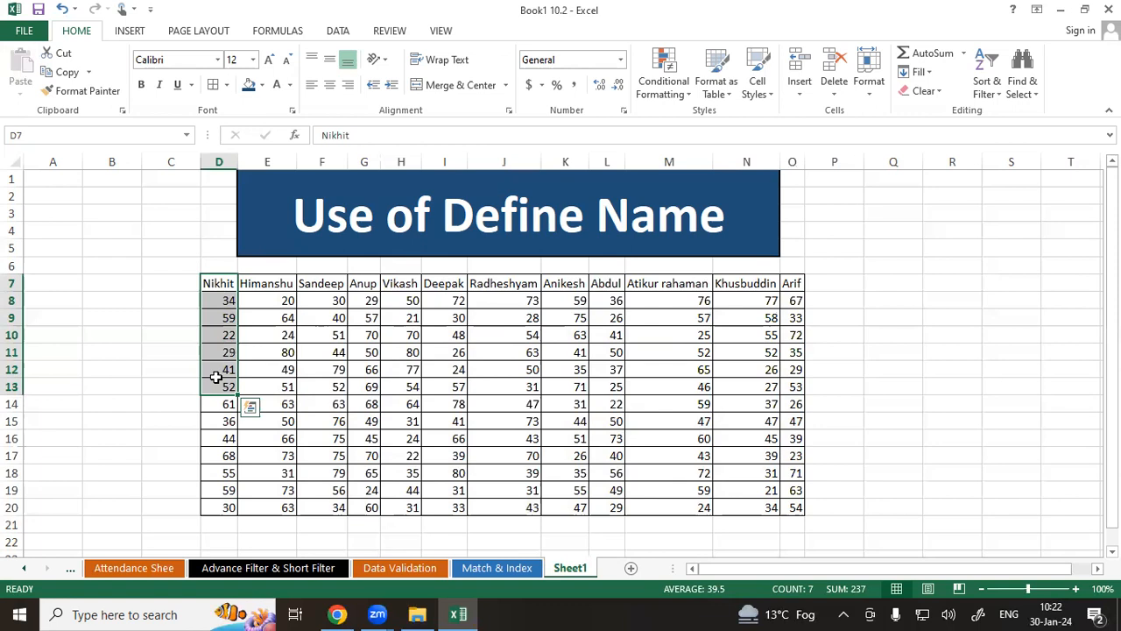
# Enter the formula =SUM(Nikhit) in cell S13.
pyautogui.click(1069, 400)
pyautogui.click(1020, 379)
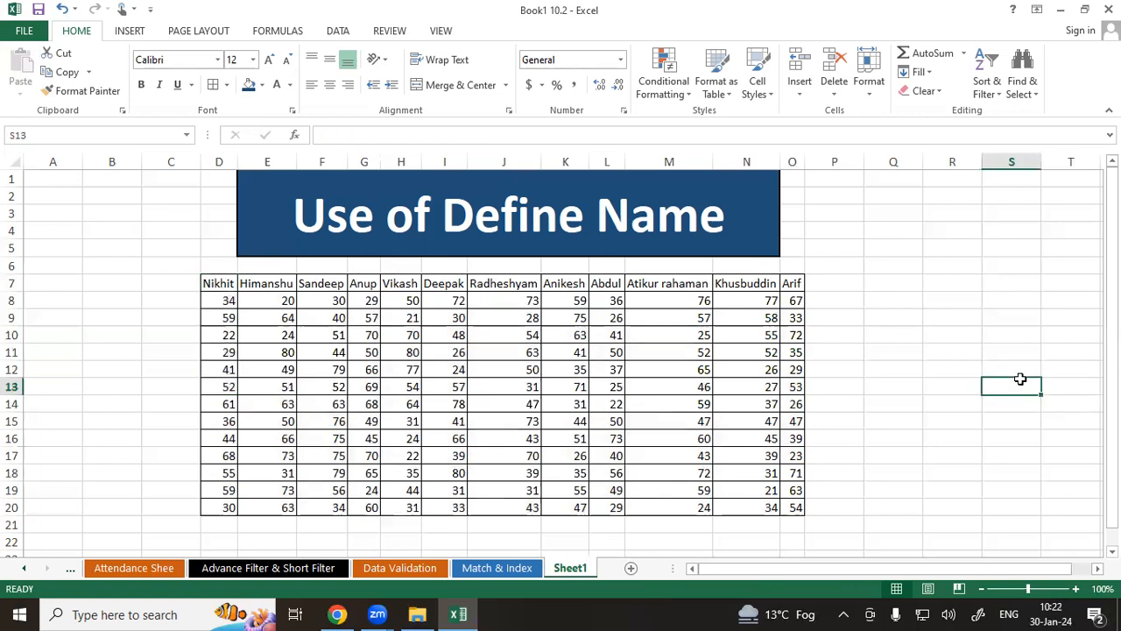
pyautogui.write('=sum')
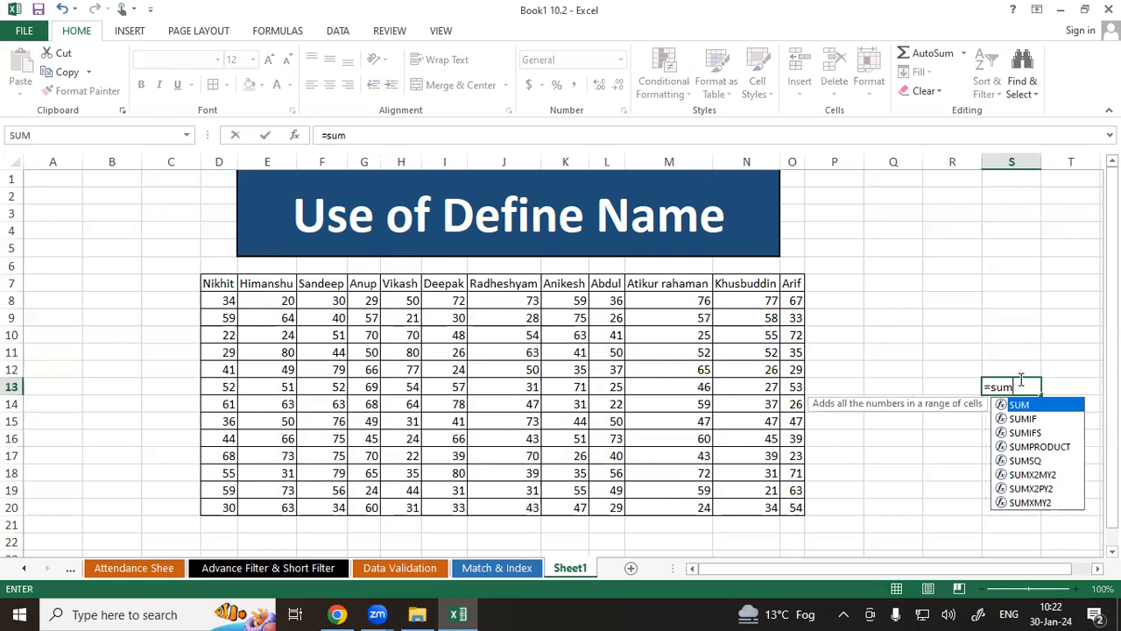
pyautogui.press('Tab')
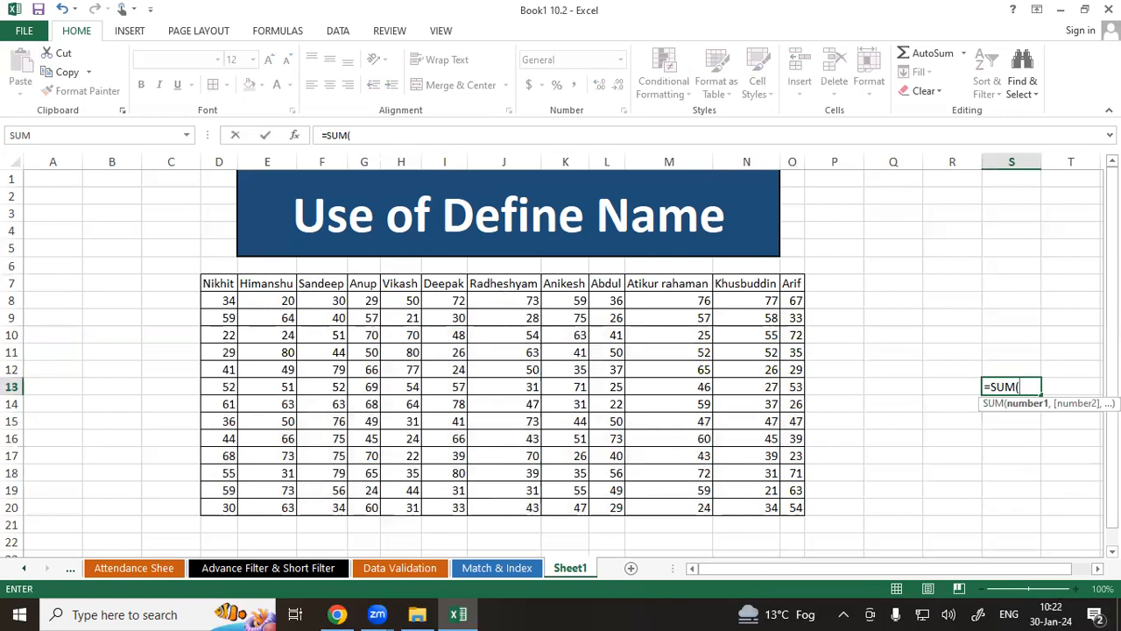
pyautogui.write('Nikhit')
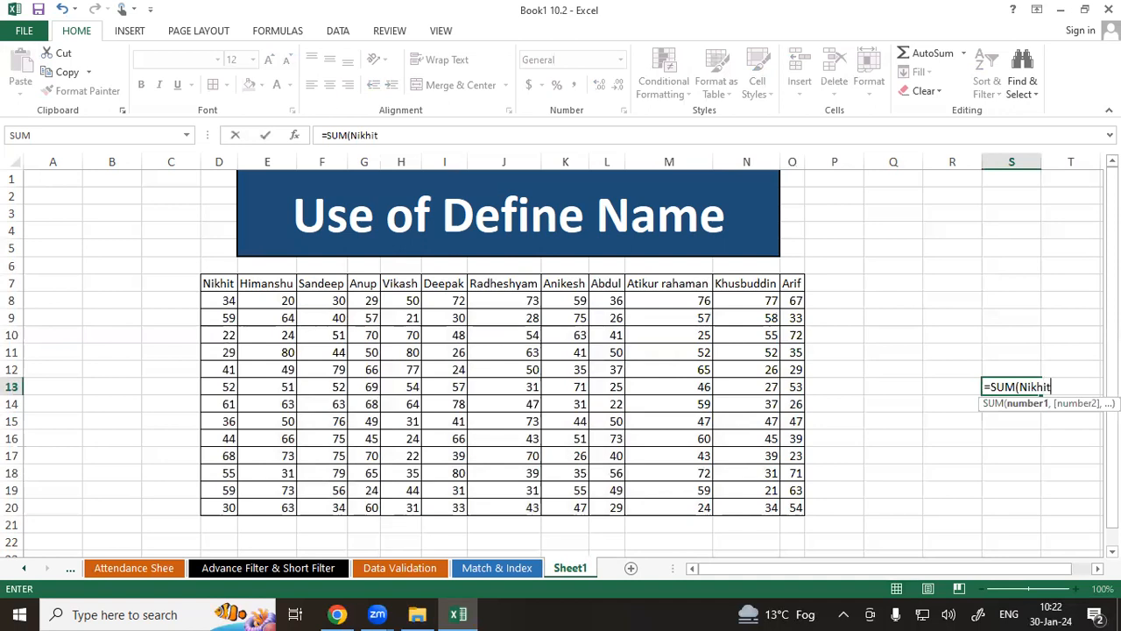
pyautogui.write(')')
pyautogui.press('Return')
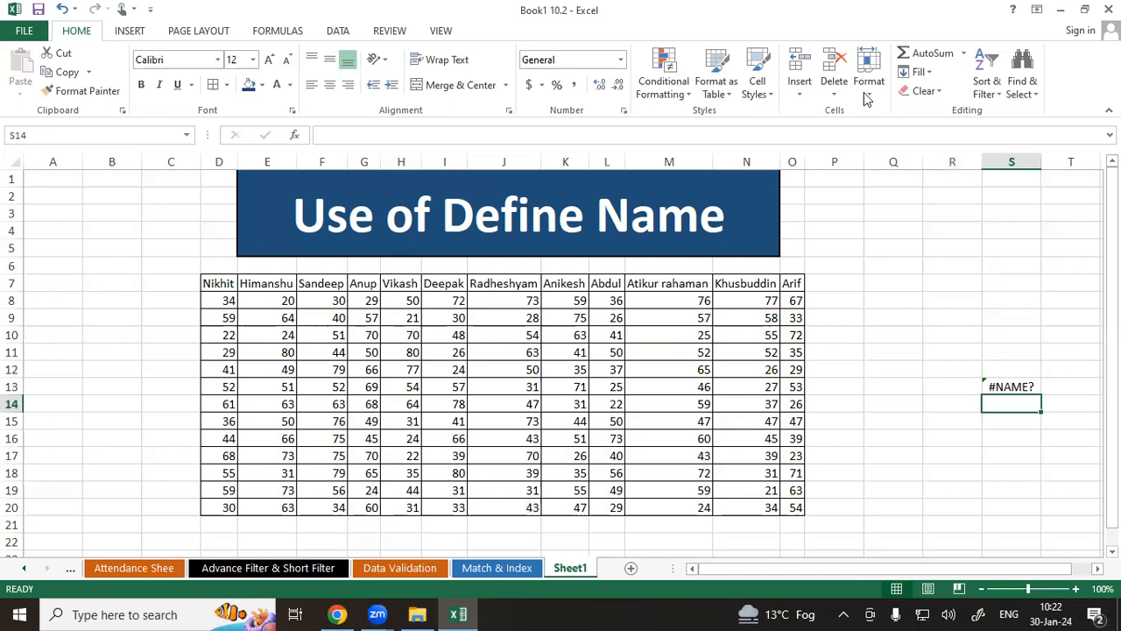
# Insert a MAX function in S14 using Insert Function, with Himanshu's scores E8:E20 as the argument.
pyautogui.click(275, 33)
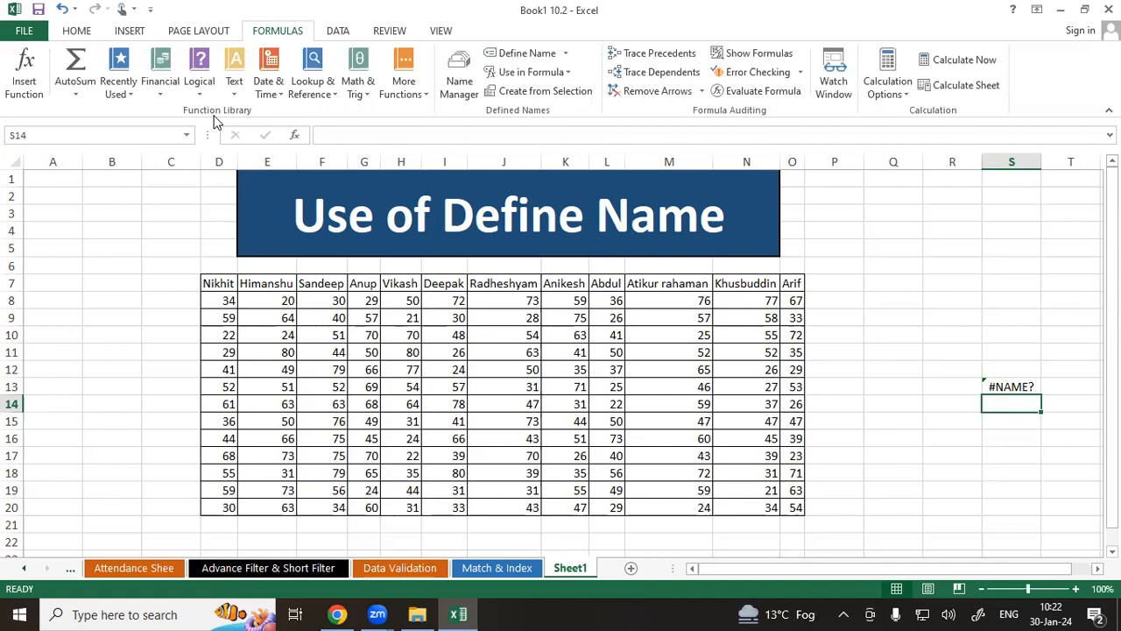
pyautogui.click(27, 70)
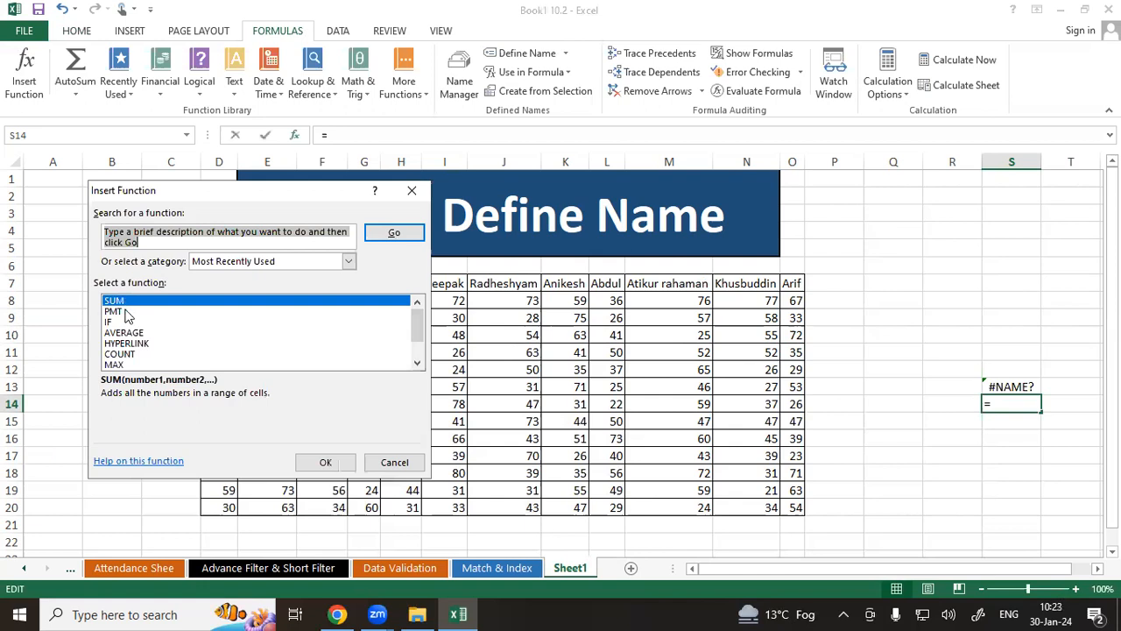
pyautogui.click(115, 365)
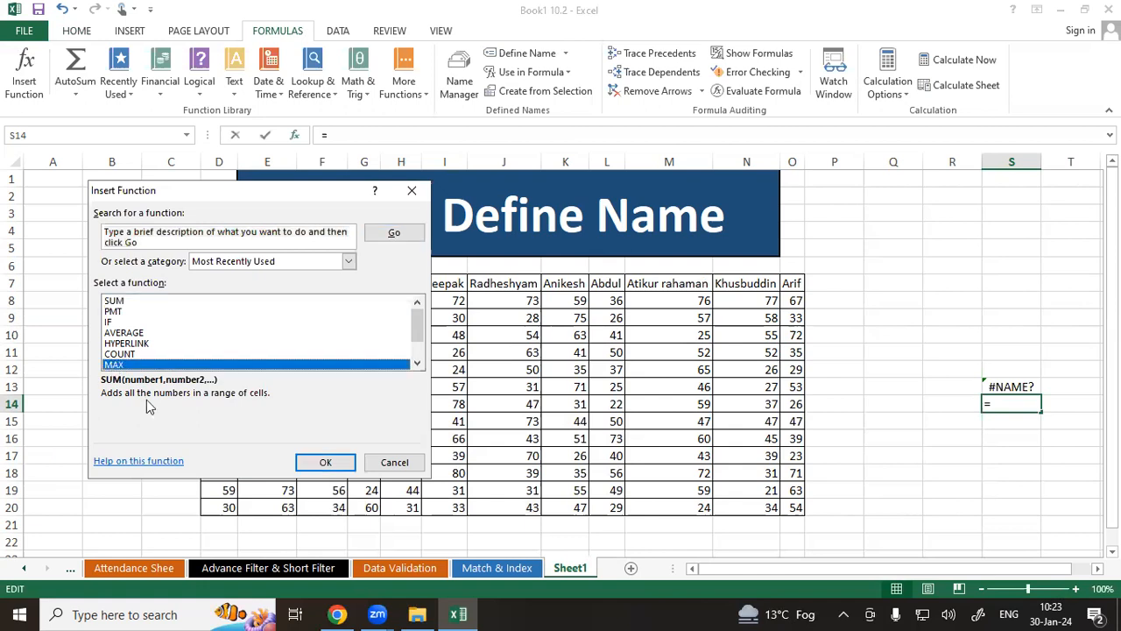
pyautogui.click(326, 463)
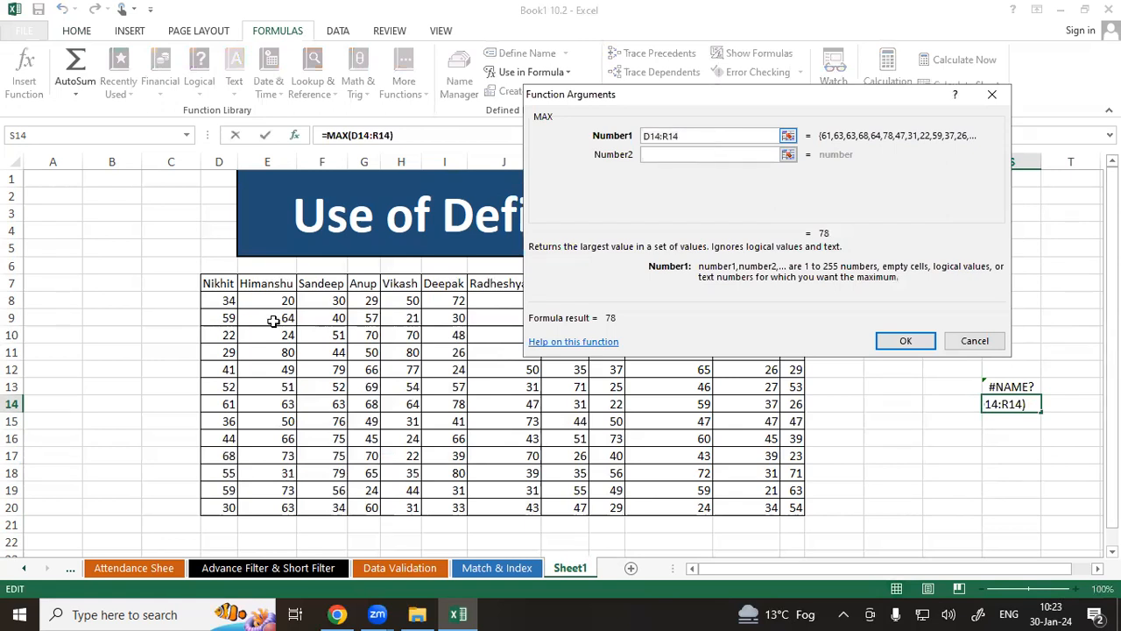
pyautogui.moveTo(259, 486); pyautogui.dragTo(259, 503)
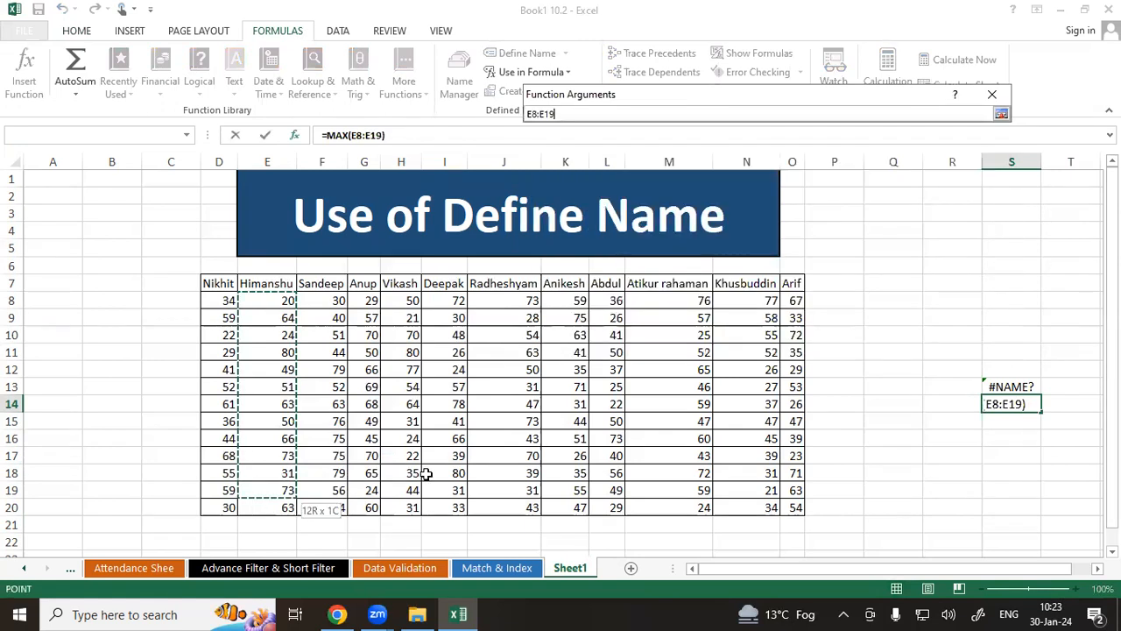
pyautogui.click(905, 345)
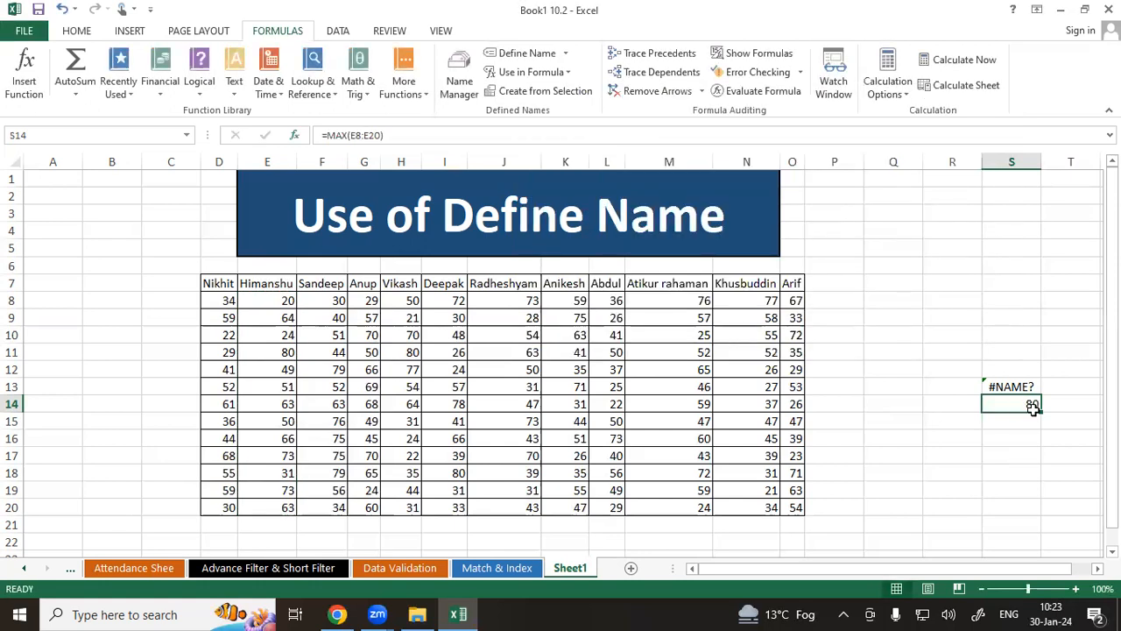
# Re-enter the formula =MAX(E8:E20) in S14 by picking MAX from the formula autocomplete list.
pyautogui.write('=m')
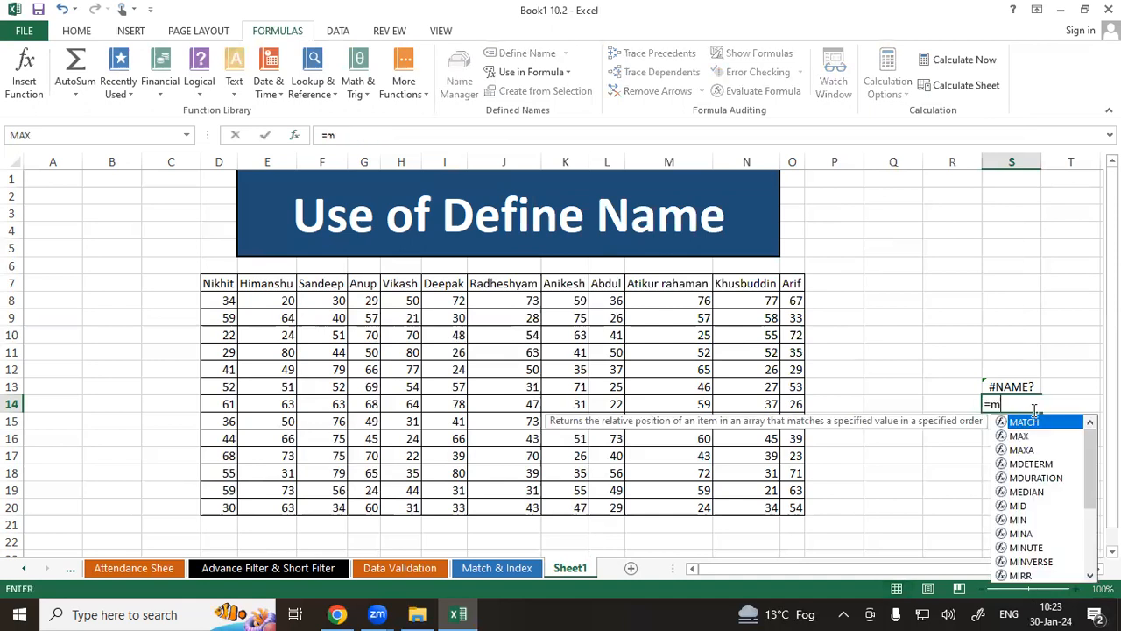
pyautogui.press('Down')
pyautogui.press('Tab')
pyautogui.write('E8:E20')
pyautogui.hotkey('ctrl', 'Return')
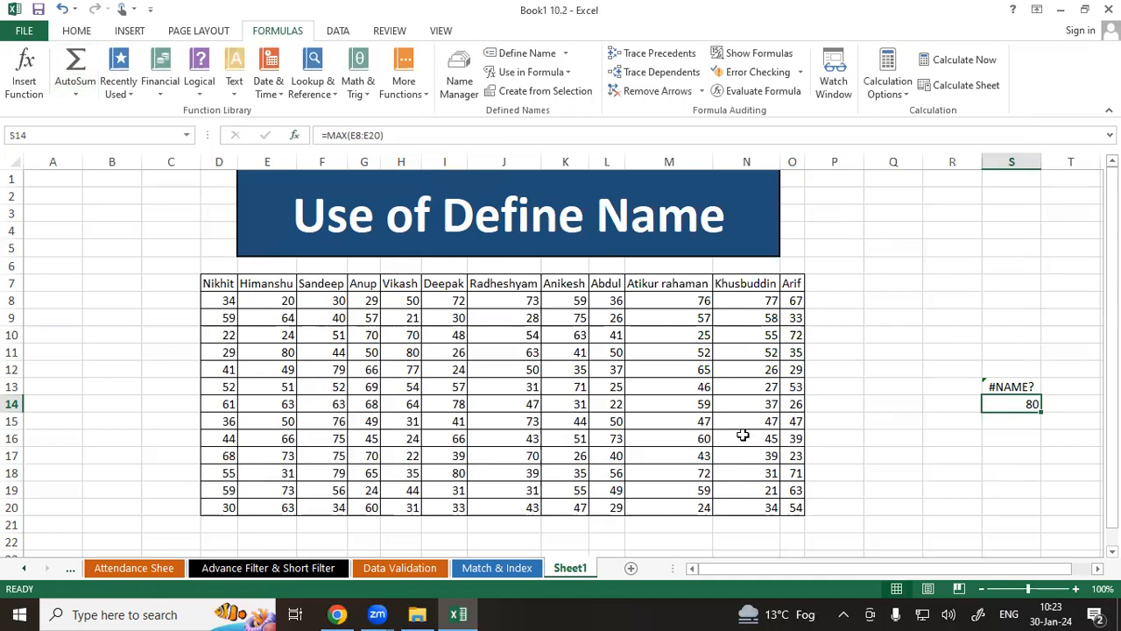
# Insert the minimum of Nikhit's scores D8:D20 into D21 using AutoSum's Min function.
pyautogui.click(76, 92)
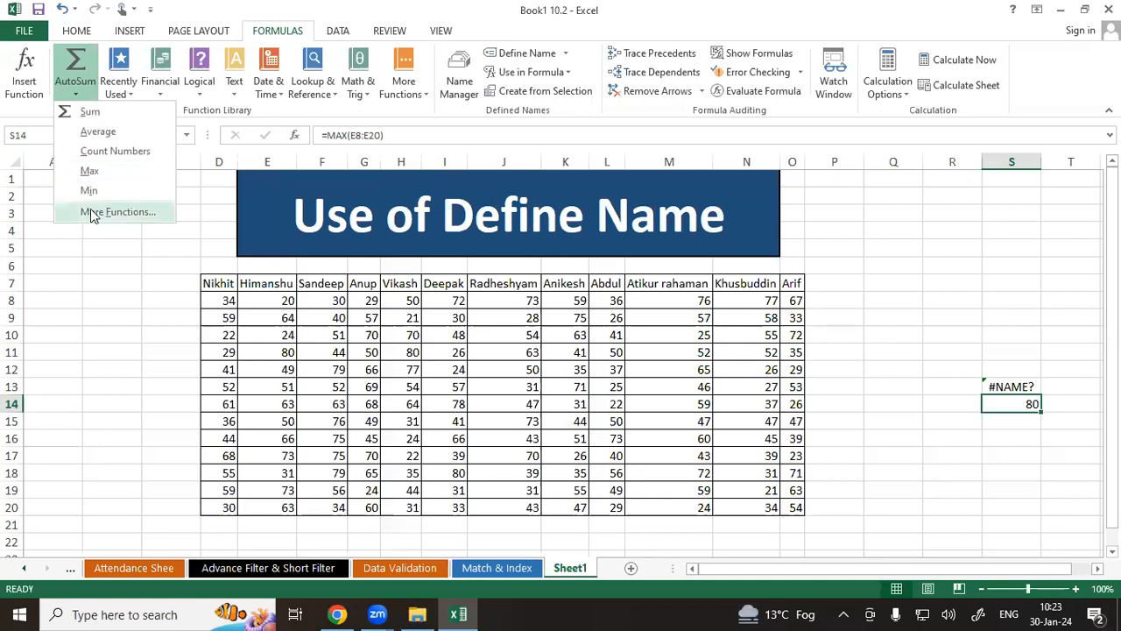
pyautogui.click(480, 393)
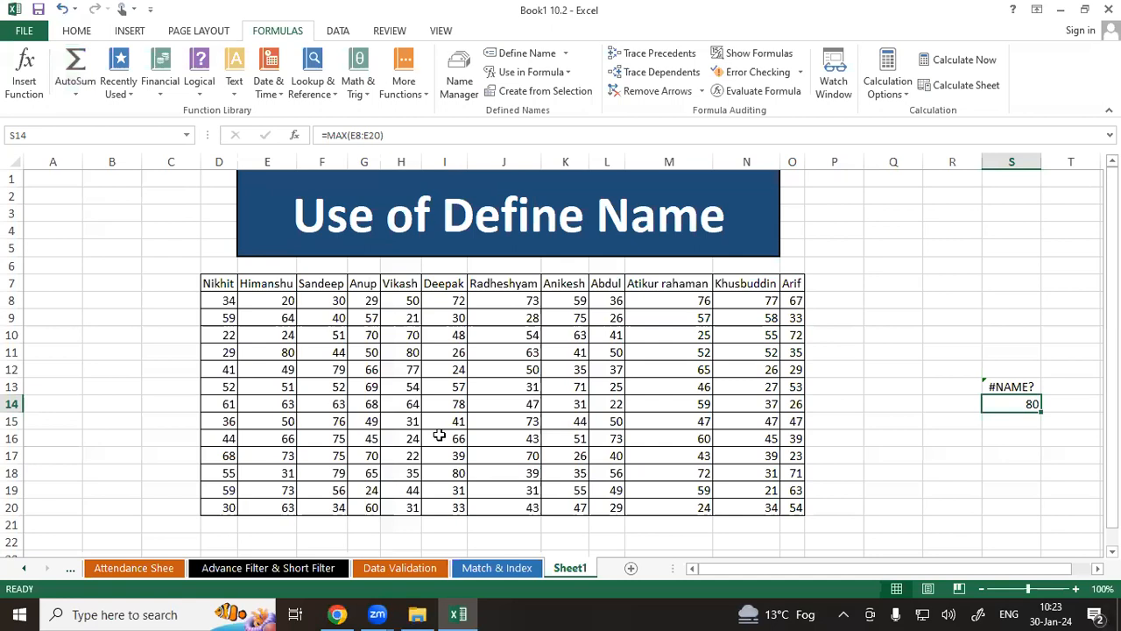
pyautogui.scroll(-2, 326, 419)
pyautogui.click(237, 420)
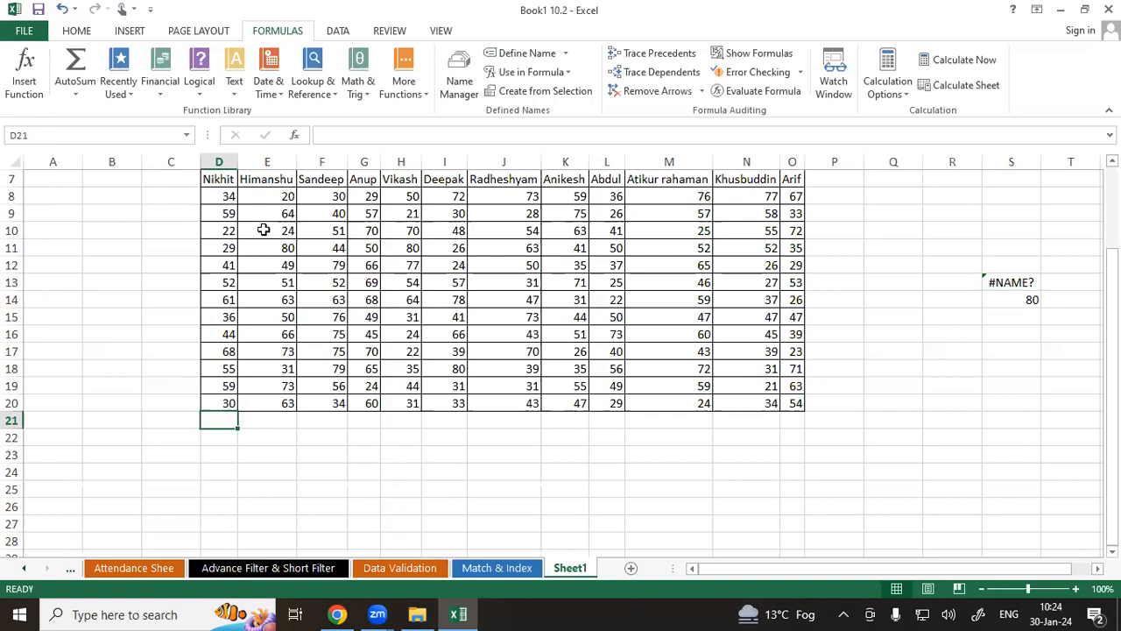
pyautogui.moveTo(228, 195); pyautogui.dragTo(213, 419)
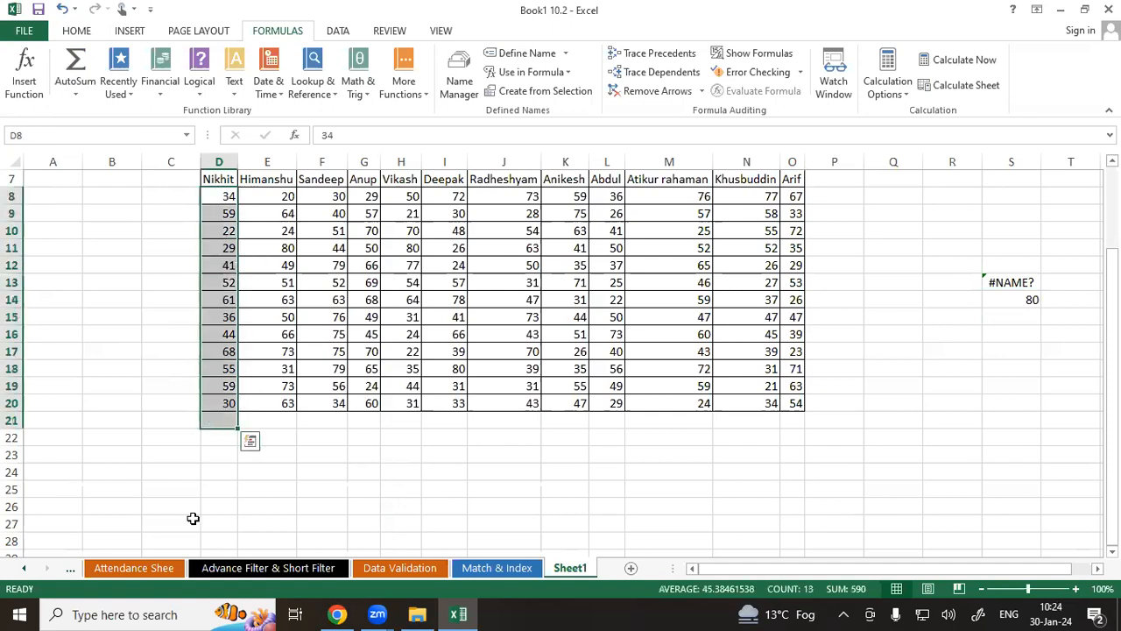
pyautogui.click(75, 87)
pyautogui.click(89, 190)
pyautogui.click(239, 461)
pyautogui.click(216, 421)
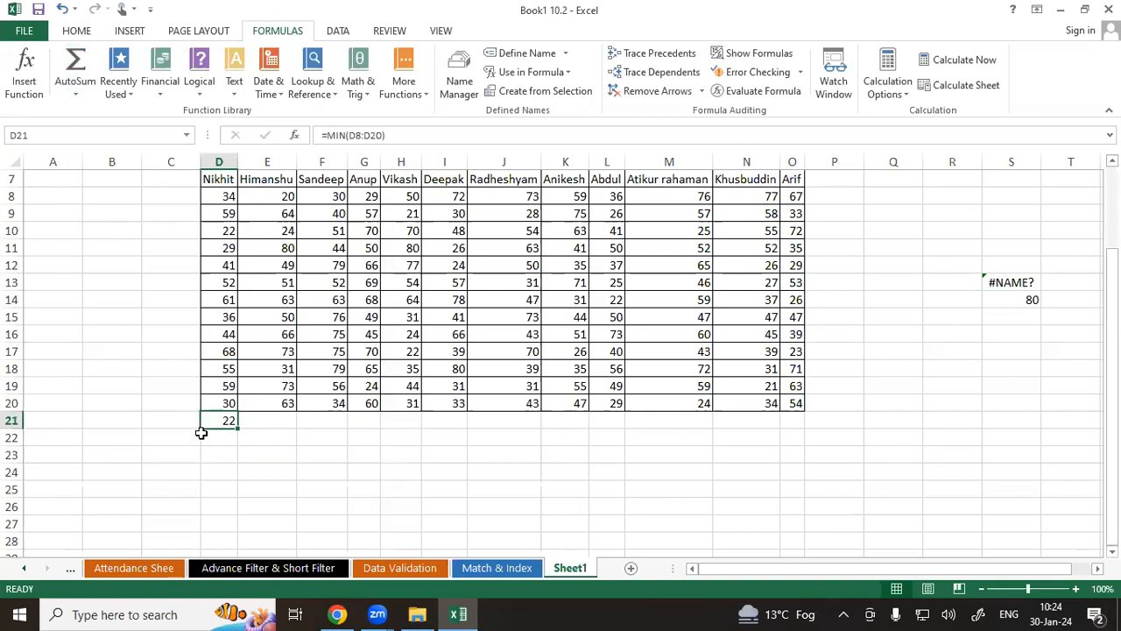
# Browse the function category lists of the Function Library, including Financial, Logical, Text, Date & Time, Lookup and Statistical.
pyautogui.click(72, 95)
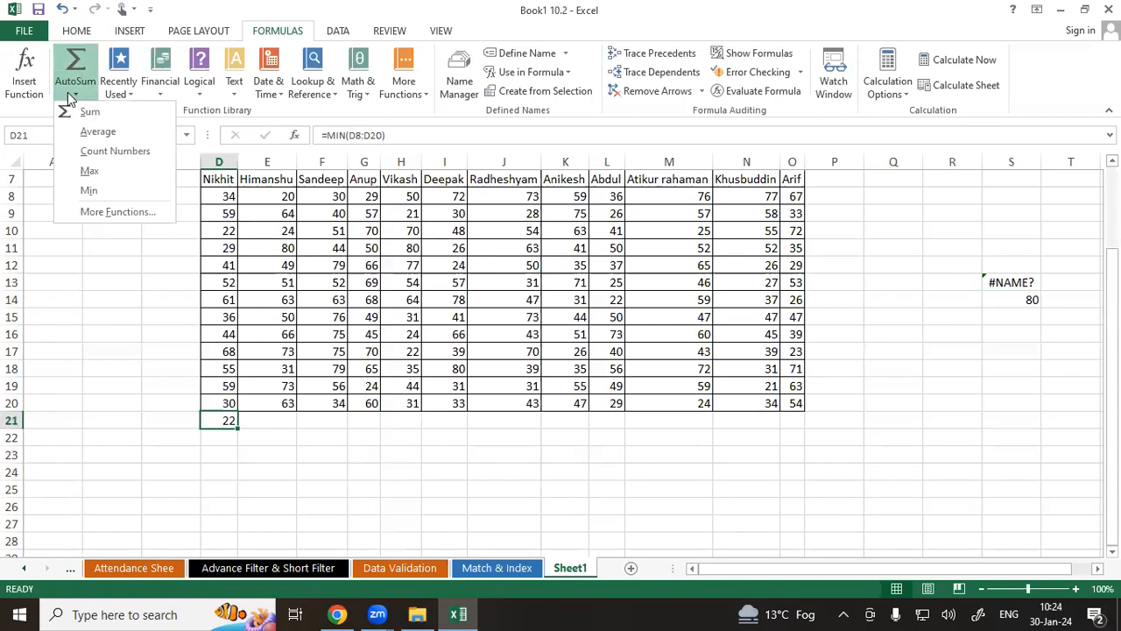
pyautogui.click(76, 232)
pyautogui.click(116, 90)
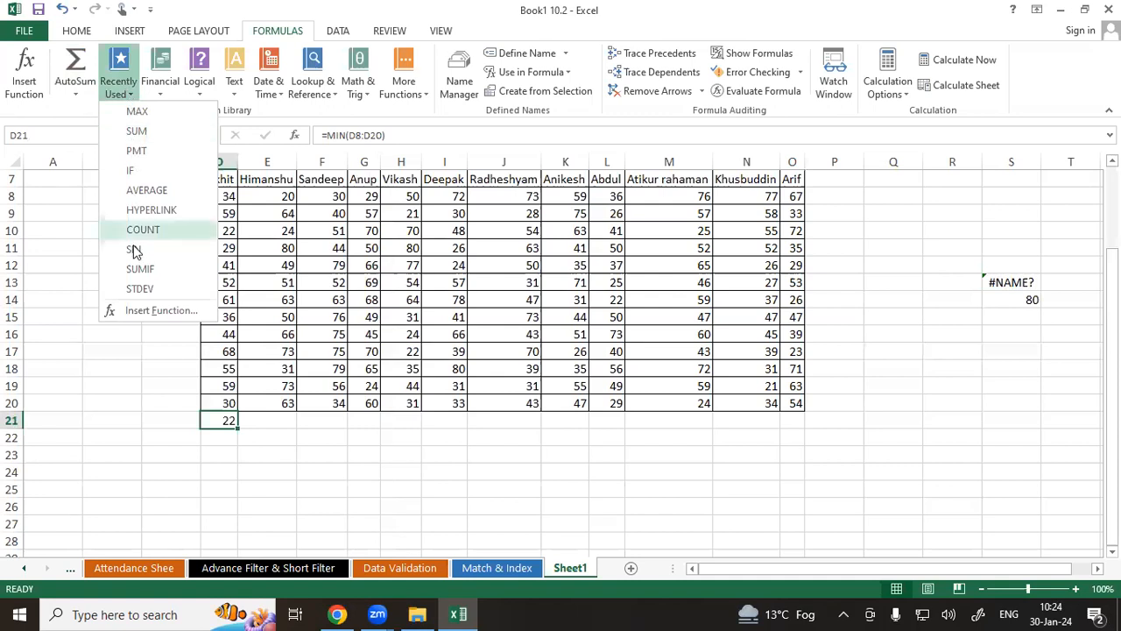
pyautogui.click(66, 238)
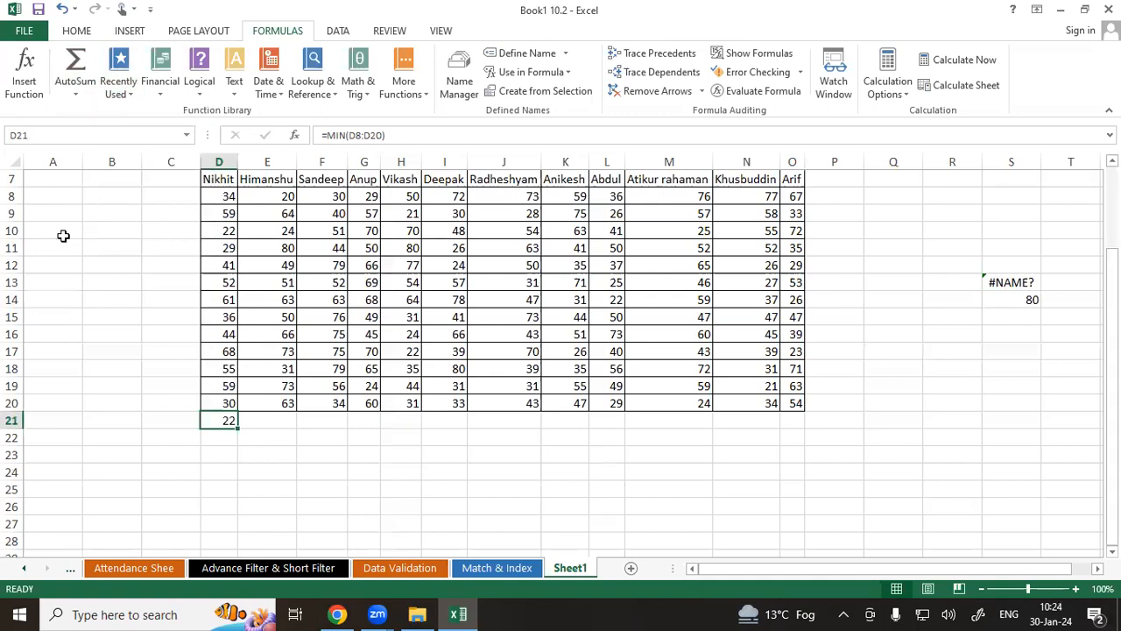
pyautogui.click(156, 98)
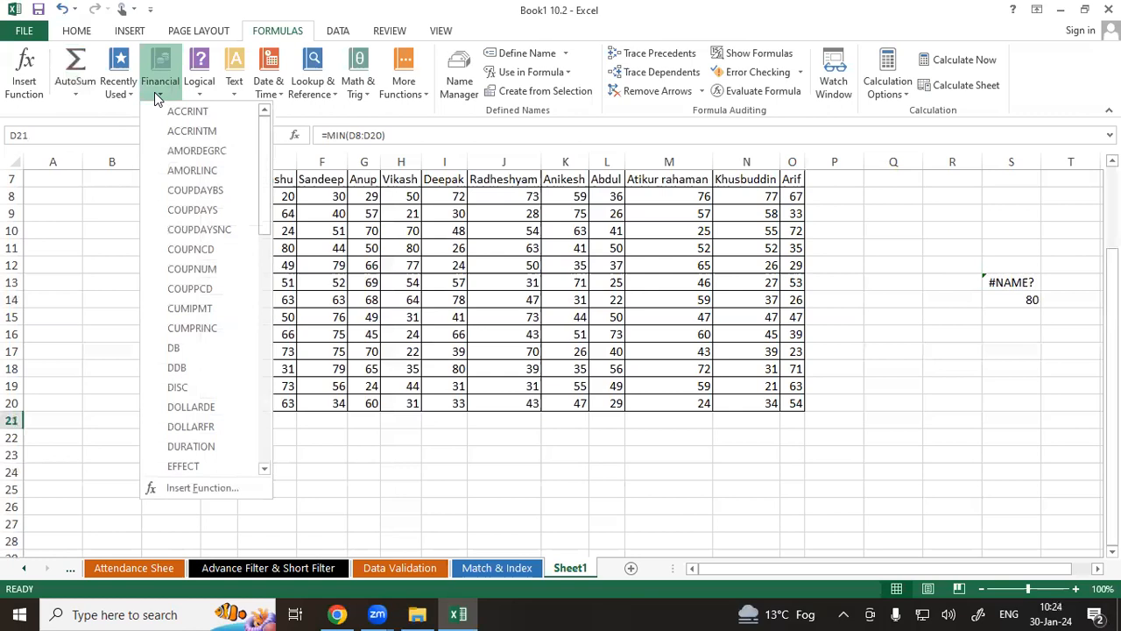
pyautogui.moveTo(235, 91)
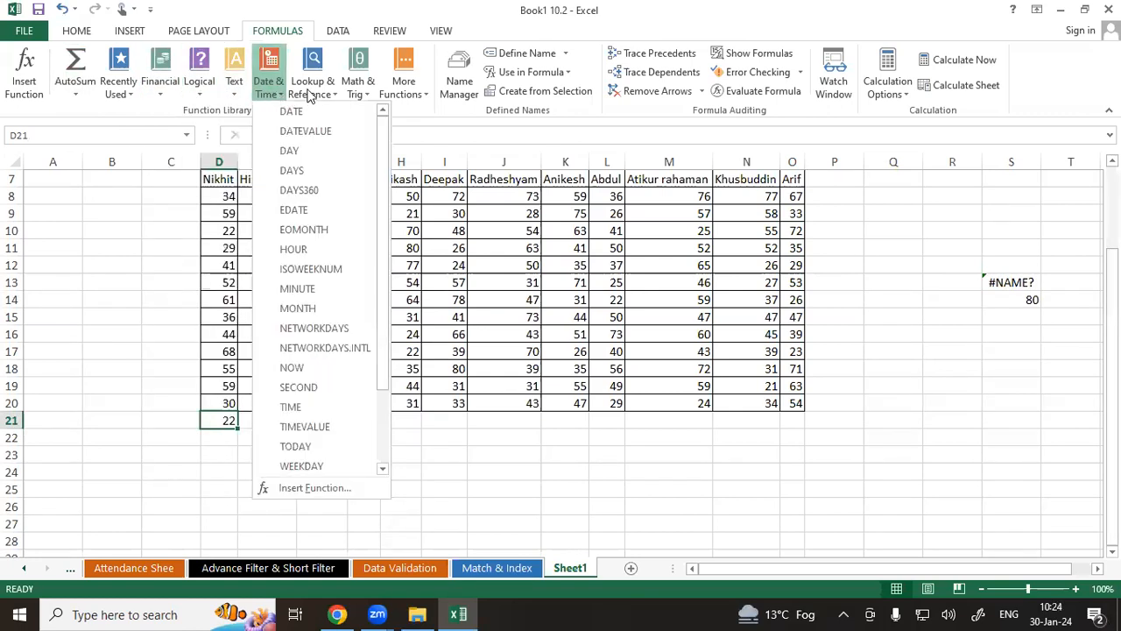
pyautogui.click(400, 99)
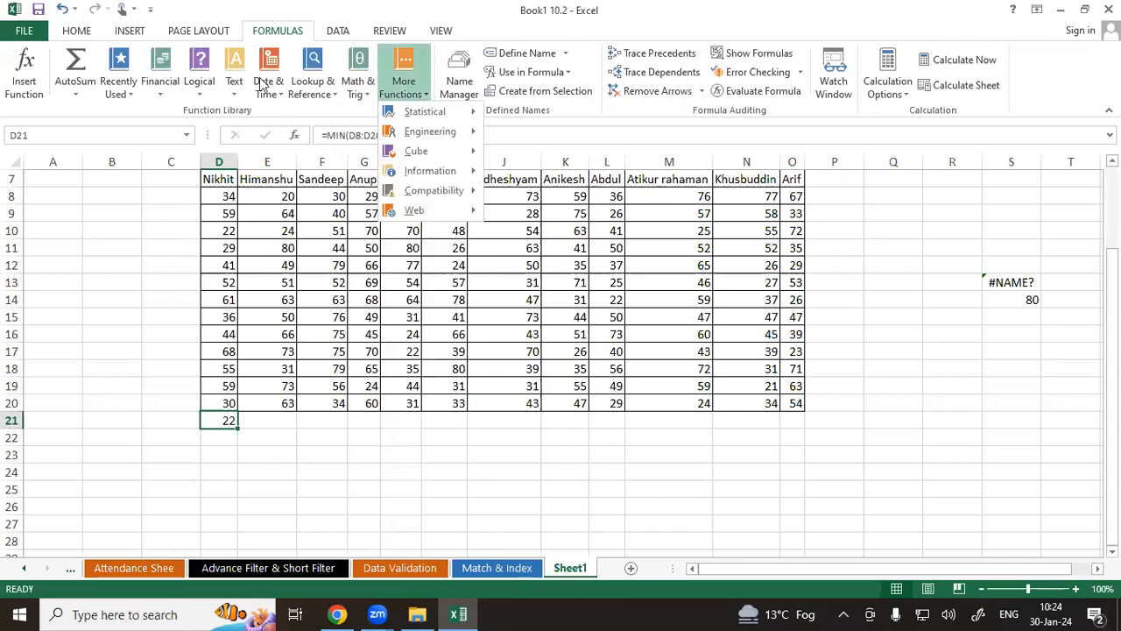
pyautogui.click(154, 96)
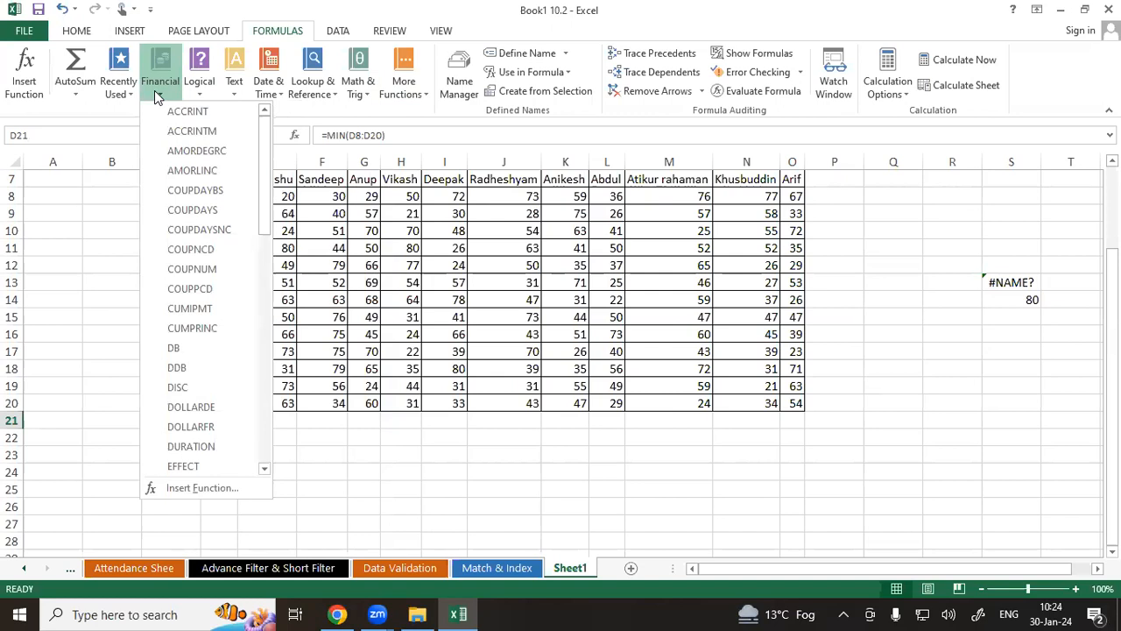
pyautogui.scroll(-1, 197, 207)
pyautogui.scroll(-3, 196, 208)
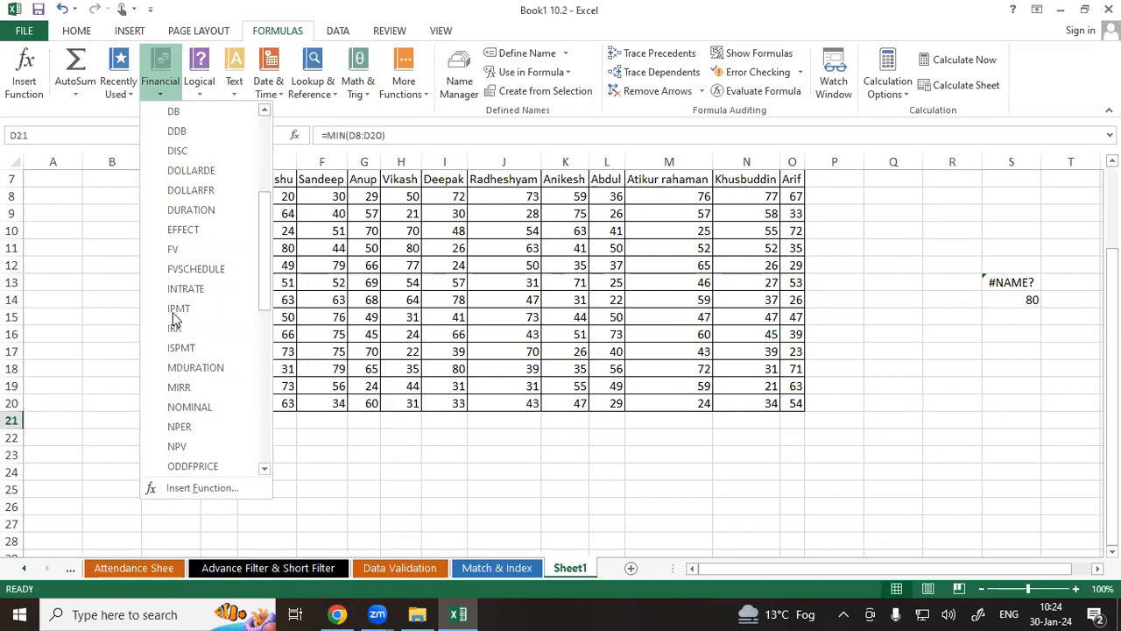
pyautogui.click(194, 92)
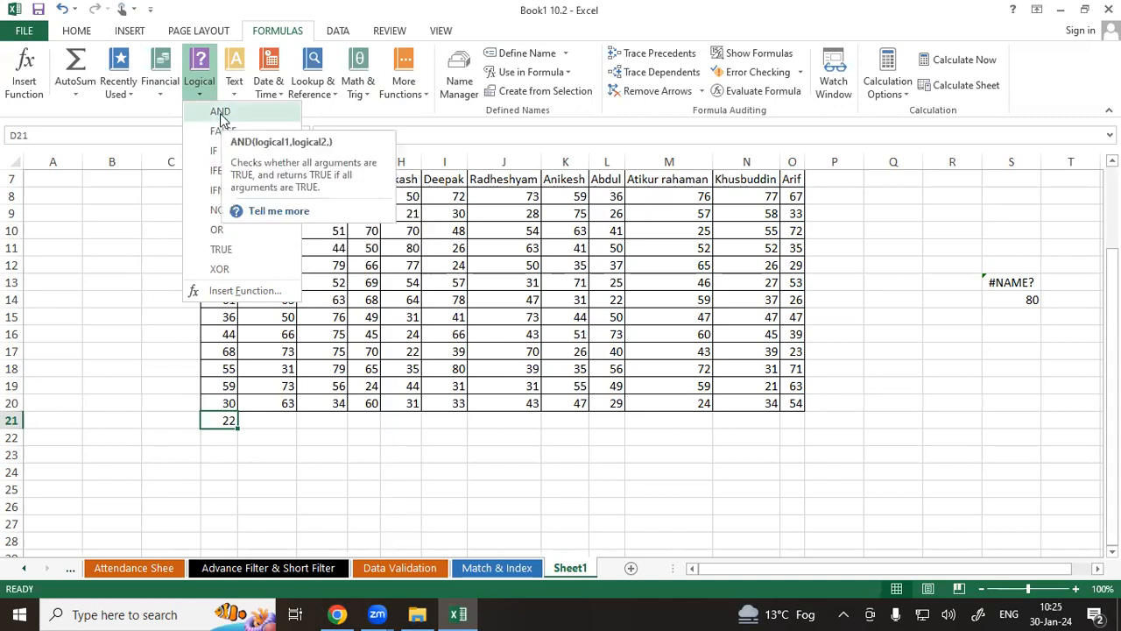
pyautogui.click(229, 88)
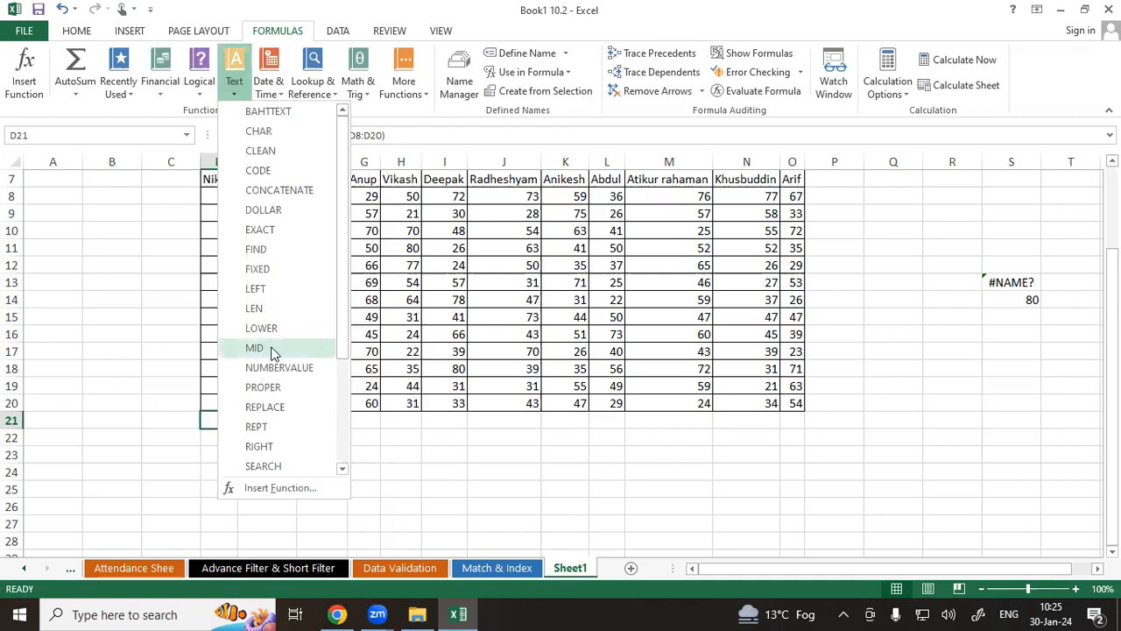
pyautogui.click(412, 251)
pyautogui.click(276, 92)
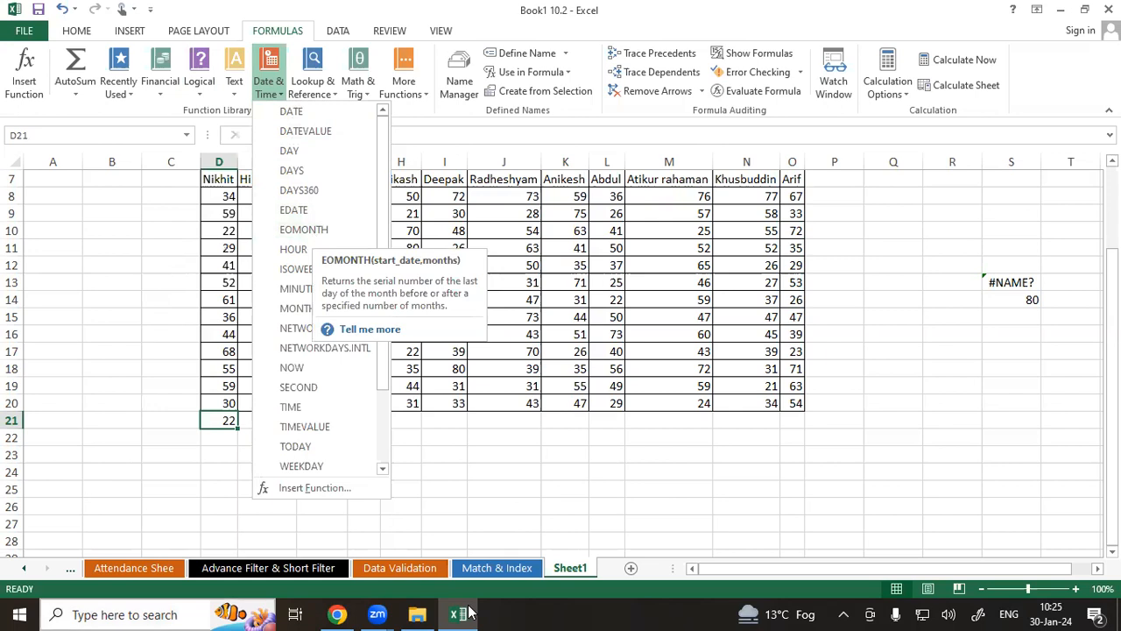
pyautogui.click(315, 88)
pyautogui.click(317, 89)
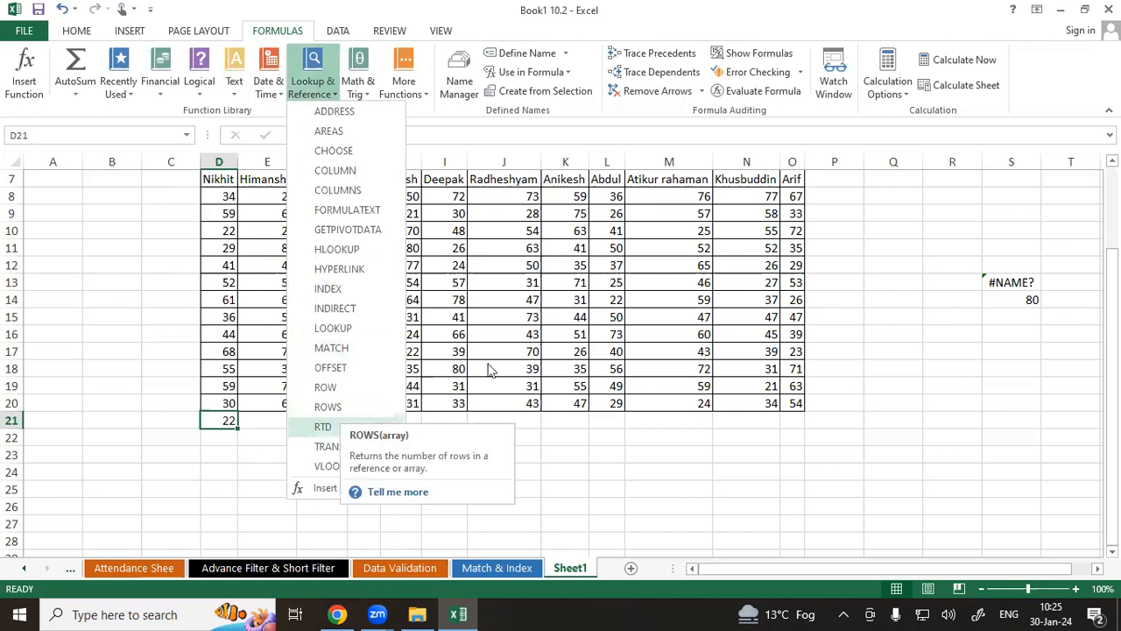
pyautogui.click(350, 92)
pyautogui.click(351, 87)
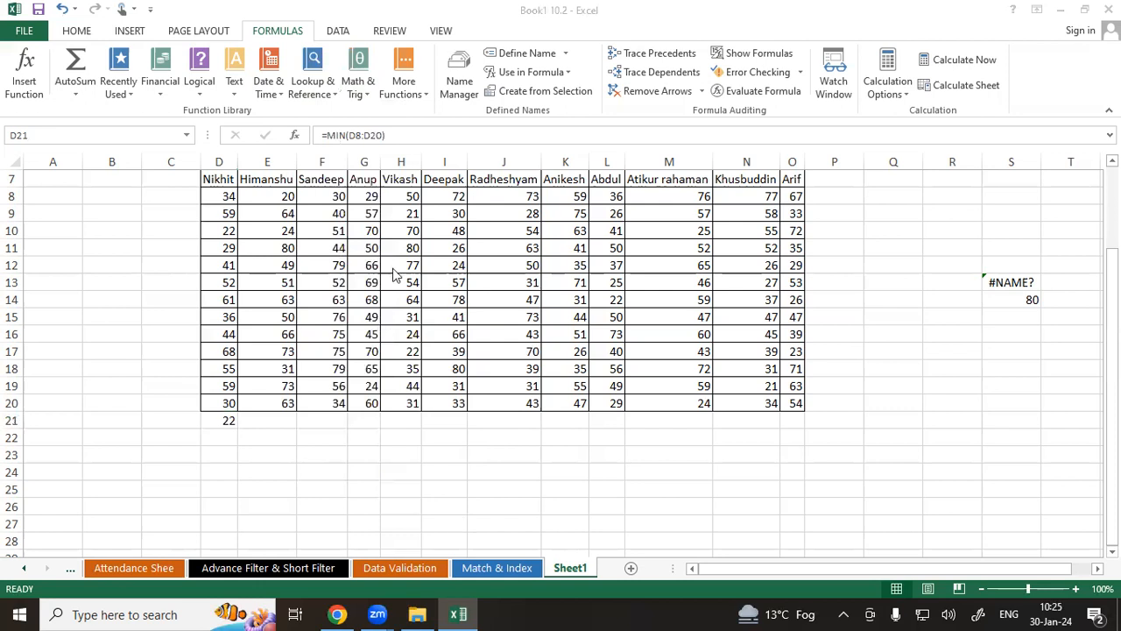
pyautogui.click(359, 83)
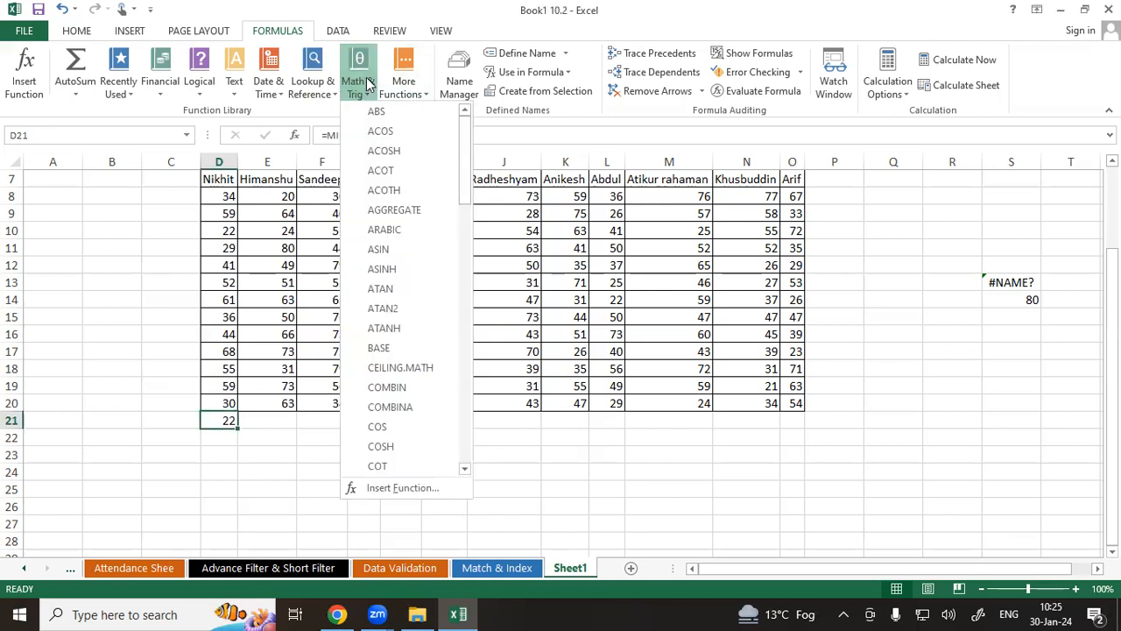
pyautogui.click(405, 85)
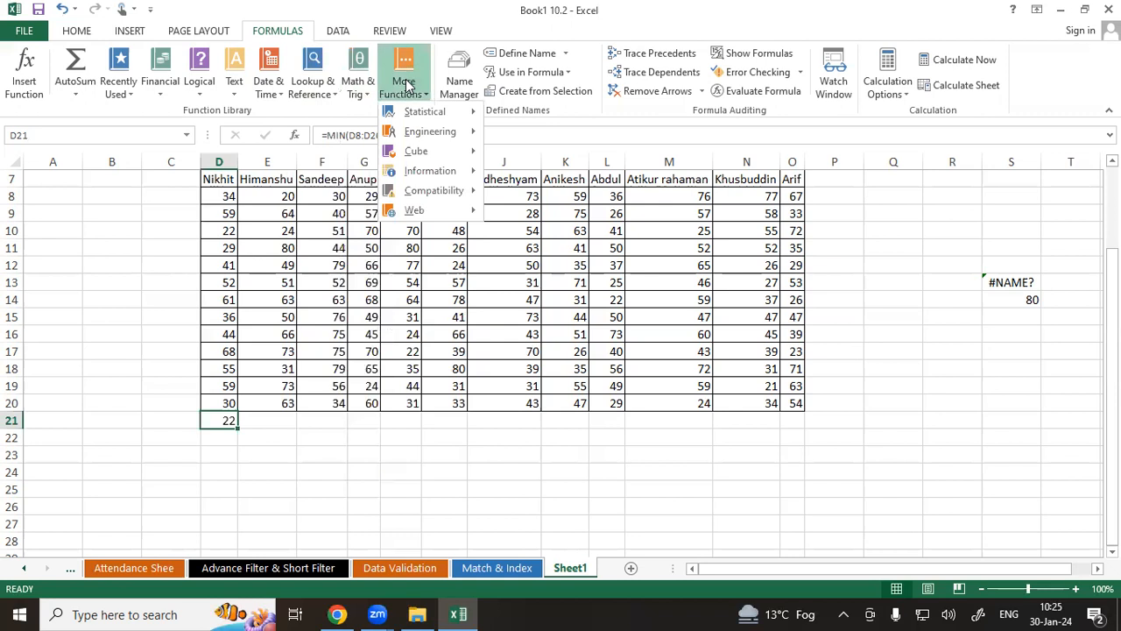
pyautogui.moveTo(425, 111)
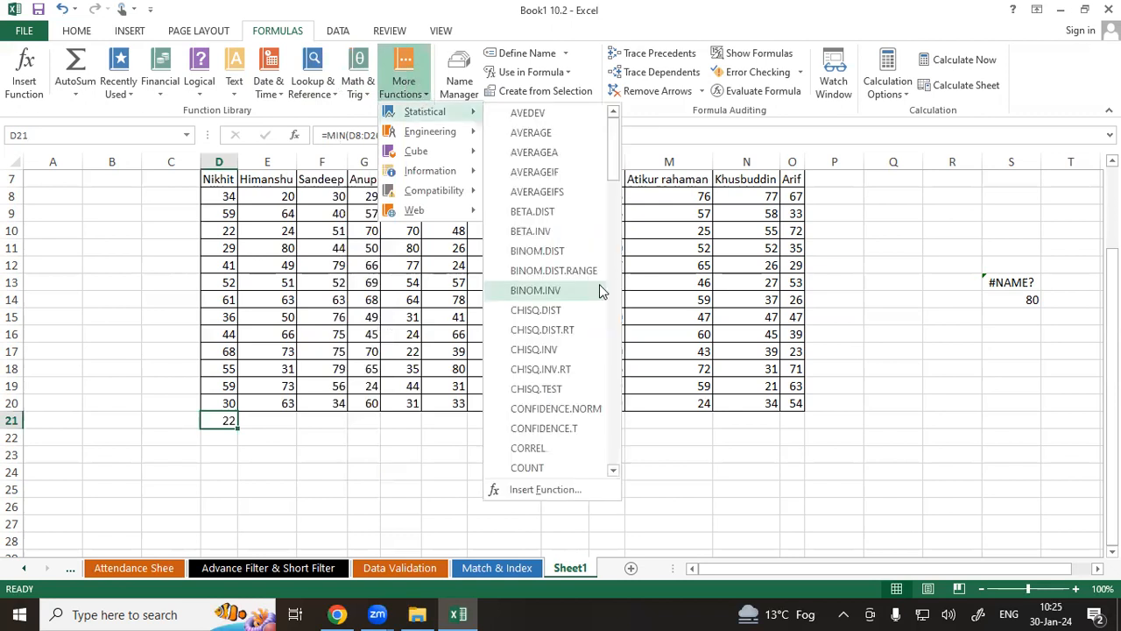
pyautogui.click(593, 156)
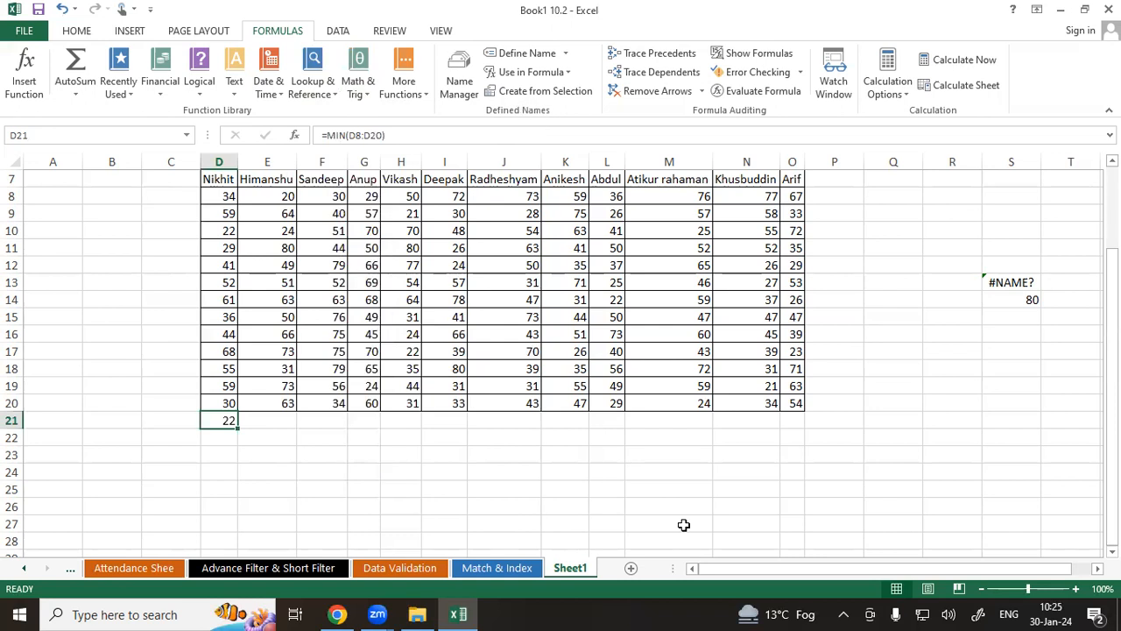
pyautogui.moveTo(556, 104)
pyautogui.mouseDown()
pyautogui.moveTo(482, 101)
pyautogui.moveTo(495, 120)
pyautogui.moveTo(539, 124)
pyautogui.moveTo(565, 98)
pyautogui.moveTo(521, 98)
pyautogui.mouseUp()
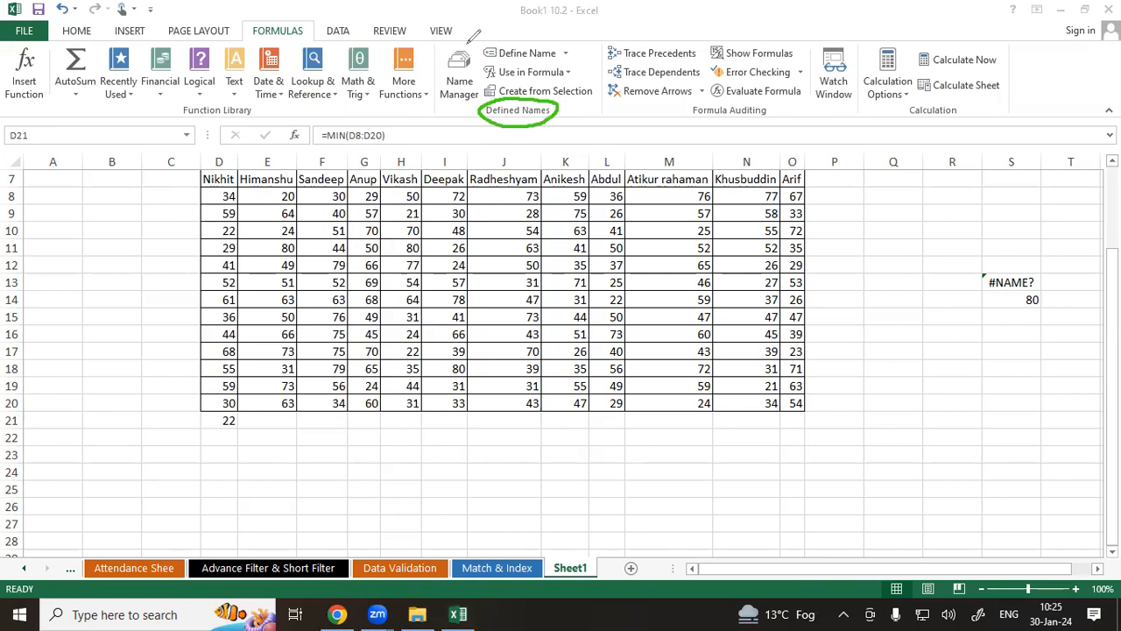
pyautogui.moveTo(429, 44)
pyautogui.mouseDown()
pyautogui.moveTo(433, 116)
pyautogui.moveTo(526, 123)
pyautogui.moveTo(605, 109)
pyautogui.moveTo(603, 39)
pyautogui.moveTo(547, 35)
pyautogui.moveTo(457, 37)
pyautogui.moveTo(438, 63)
pyautogui.moveTo(451, 107)
pyautogui.moveTo(483, 99)
pyautogui.moveTo(482, 58)
pyautogui.moveTo(463, 37)
pyautogui.mouseUp()
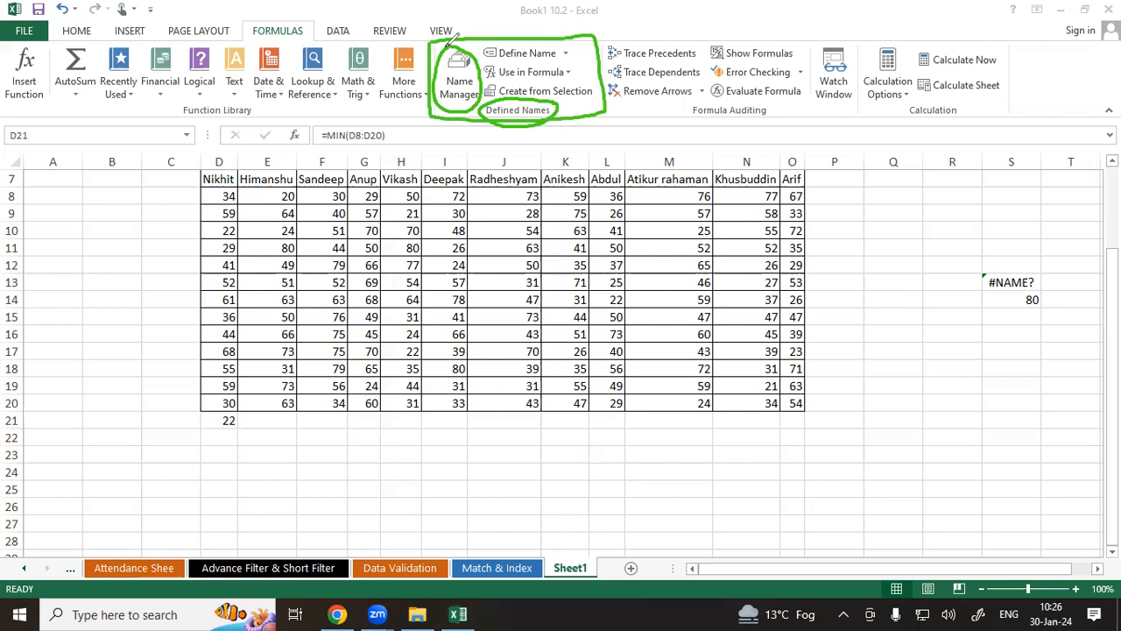
pyautogui.moveTo(259, 184); pyautogui.dragTo(254, 374)
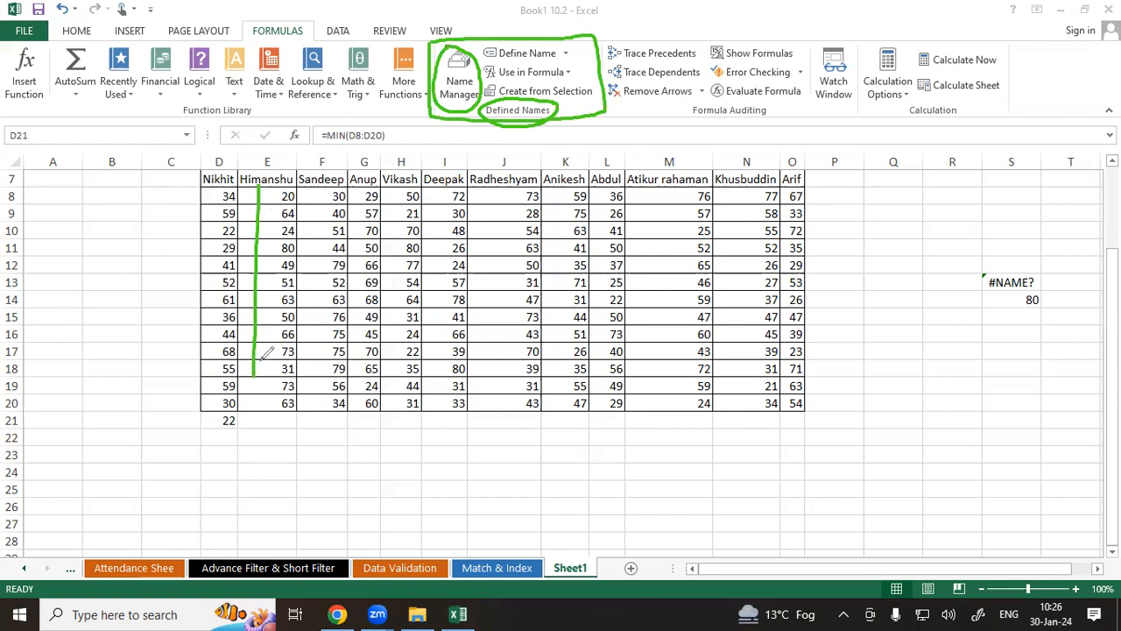
pyautogui.moveTo(267, 185); pyautogui.dragTo(266, 347)
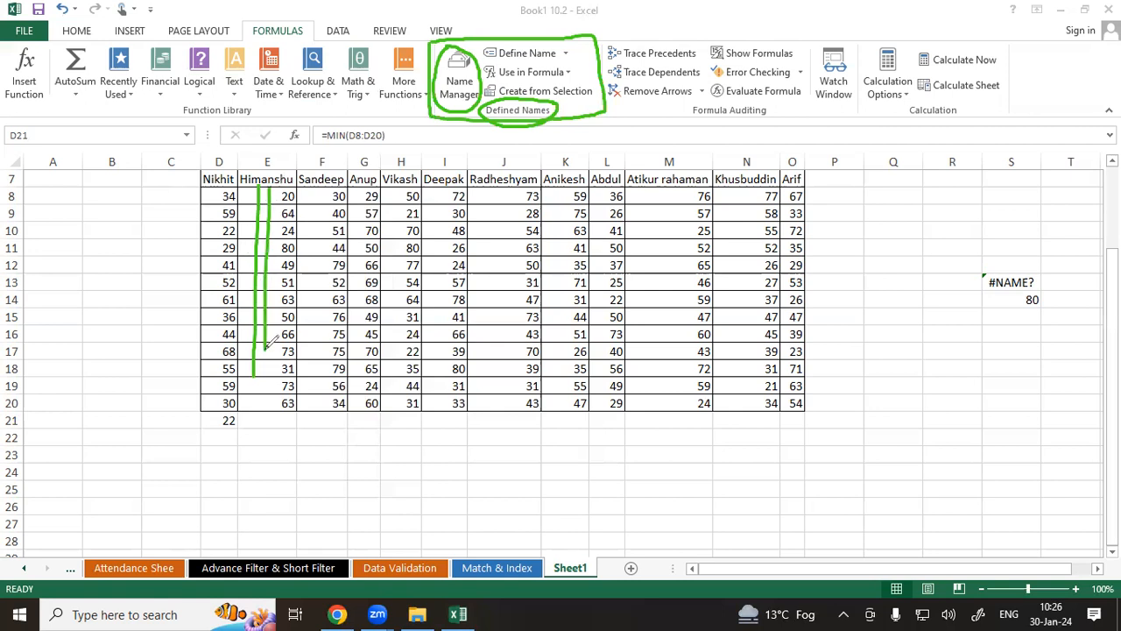
pyautogui.click(7, 443)
# Open the Name Manager to review the workbook's existing defined names, then close it.
pyautogui.click(462, 77)
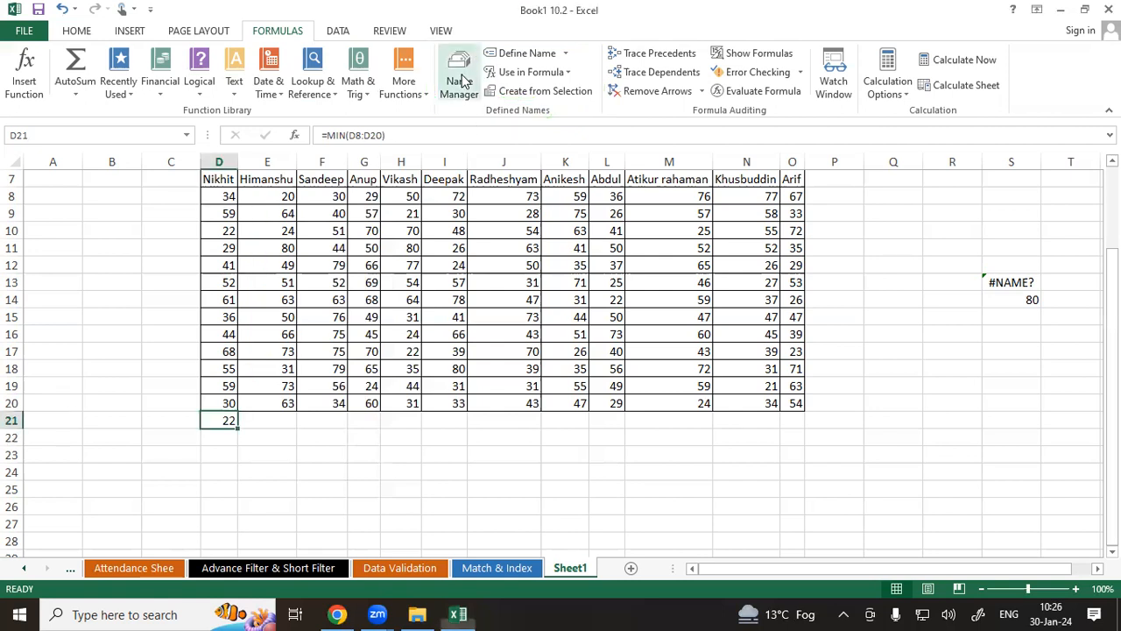
pyautogui.click(463, 78)
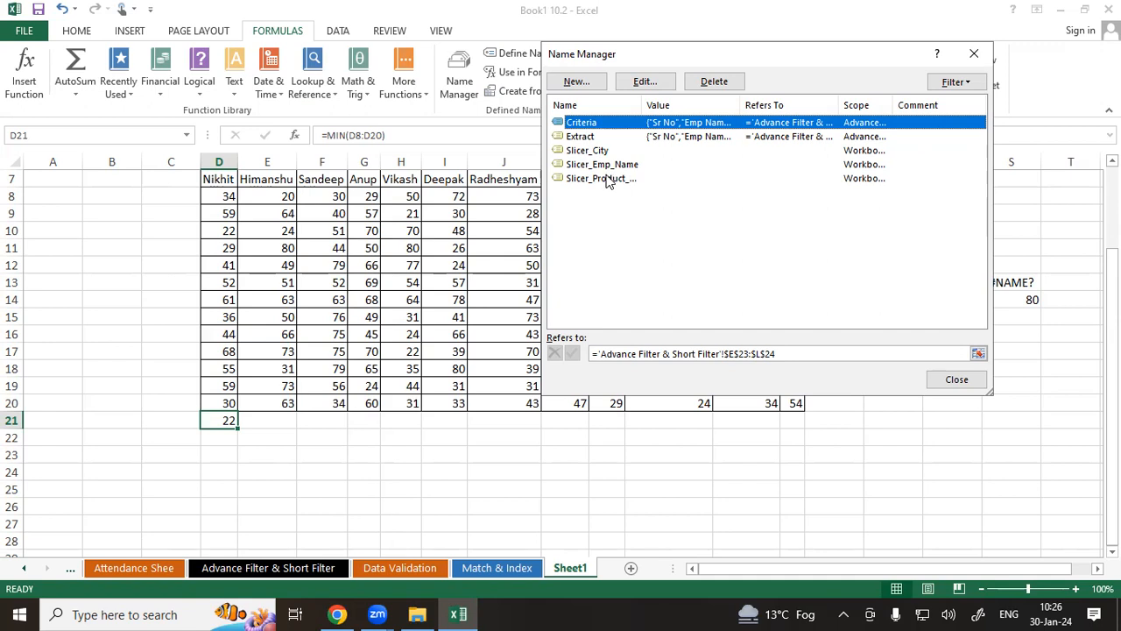
pyautogui.click(820, 501)
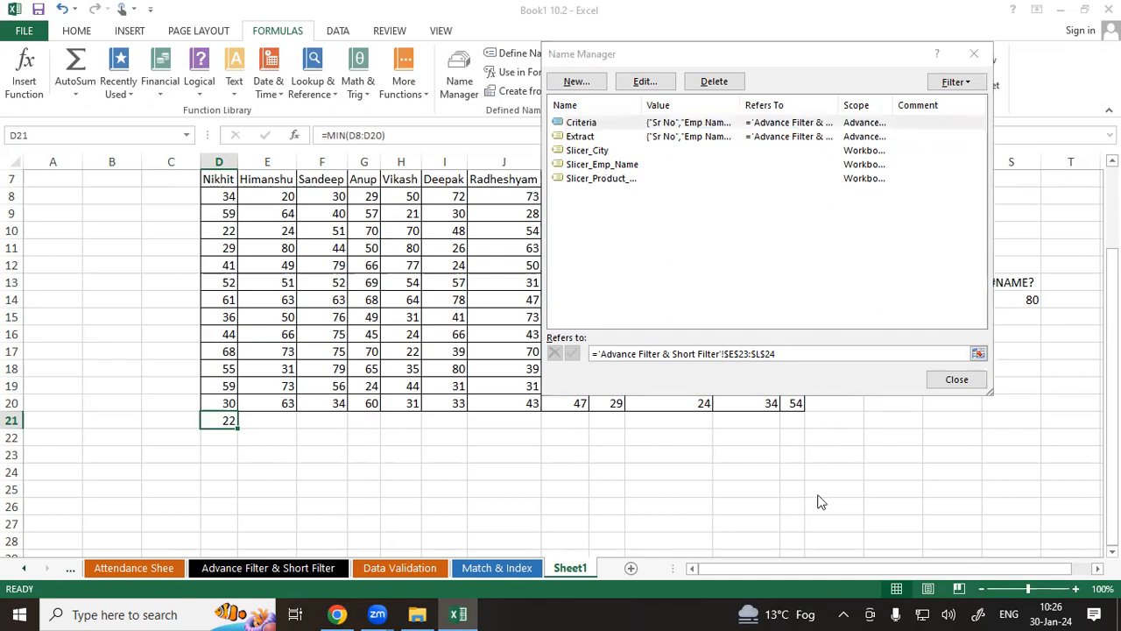
pyautogui.moveTo(627, 148)
pyautogui.mouseDown()
pyautogui.moveTo(654, 155)
pyautogui.moveTo(644, 165)
pyautogui.moveTo(656, 172)
pyautogui.moveTo(620, 176)
pyautogui.mouseUp()
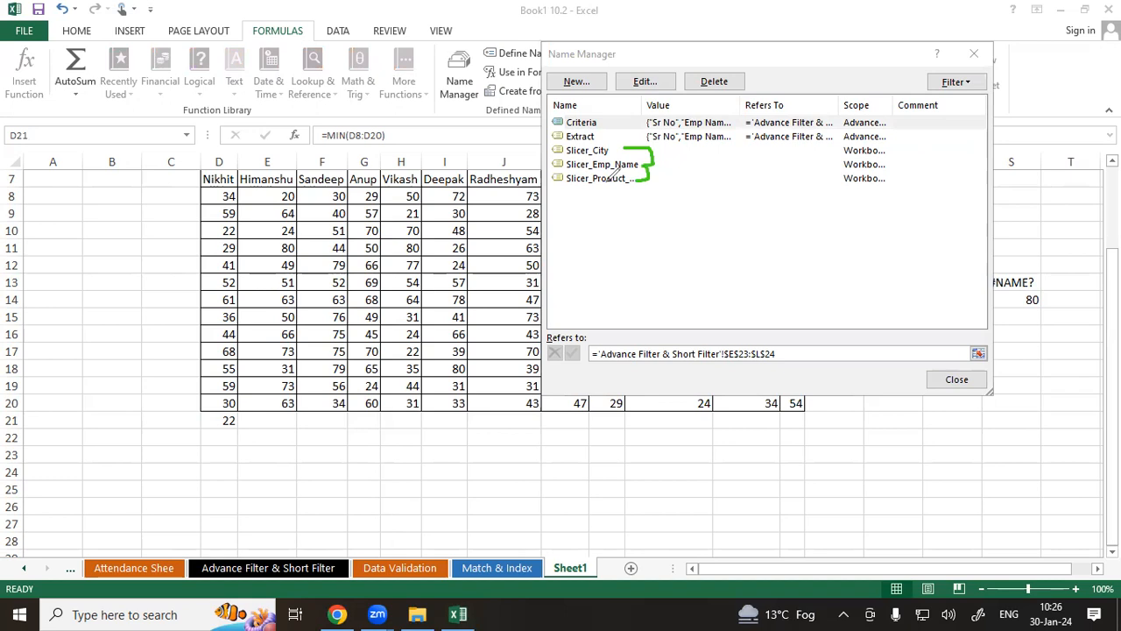
pyautogui.moveTo(556, 151); pyautogui.dragTo(550, 179)
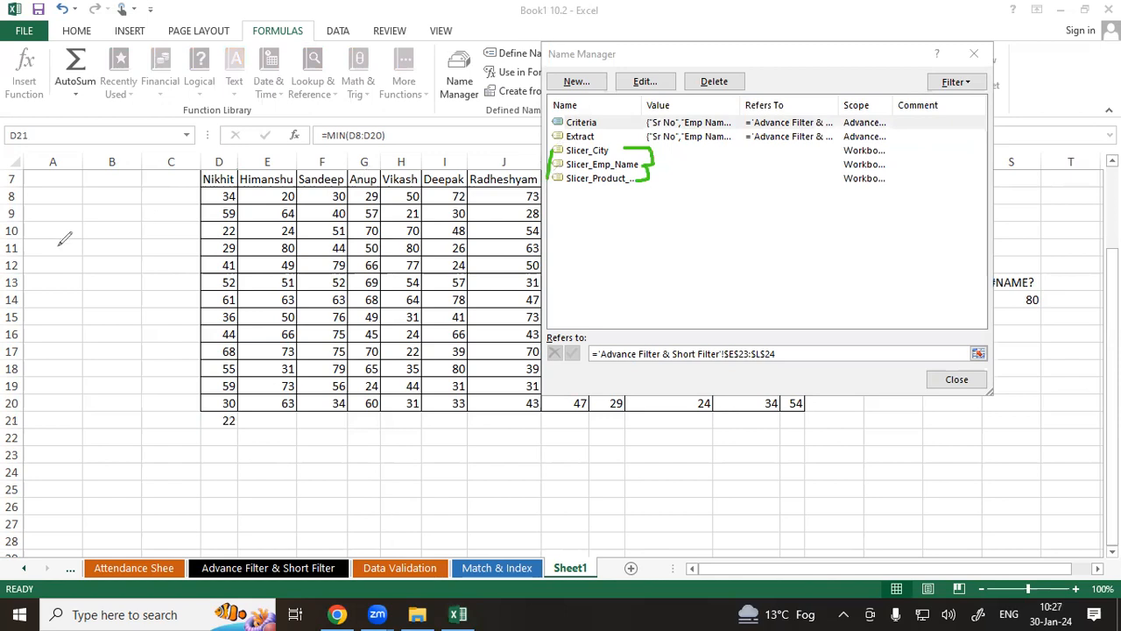
pyautogui.click(949, 341)
pyautogui.click(945, 386)
# Define the name Nikhit for the range D7:D20 using Define Name.
pyautogui.moveTo(220, 176); pyautogui.dragTo(219, 404)
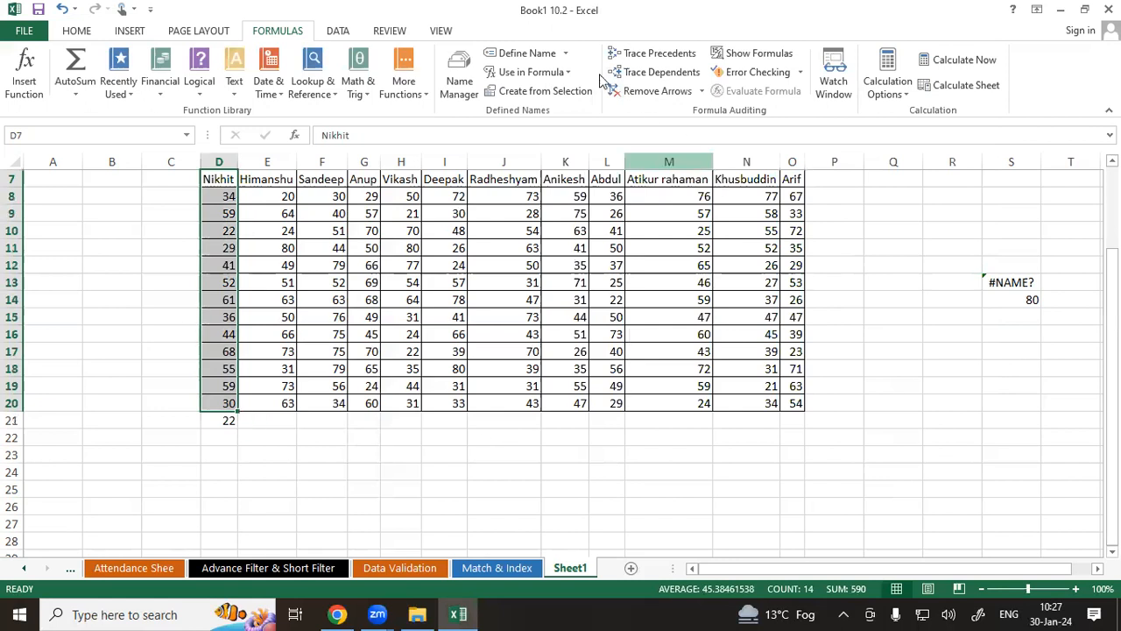
pyautogui.click(527, 53)
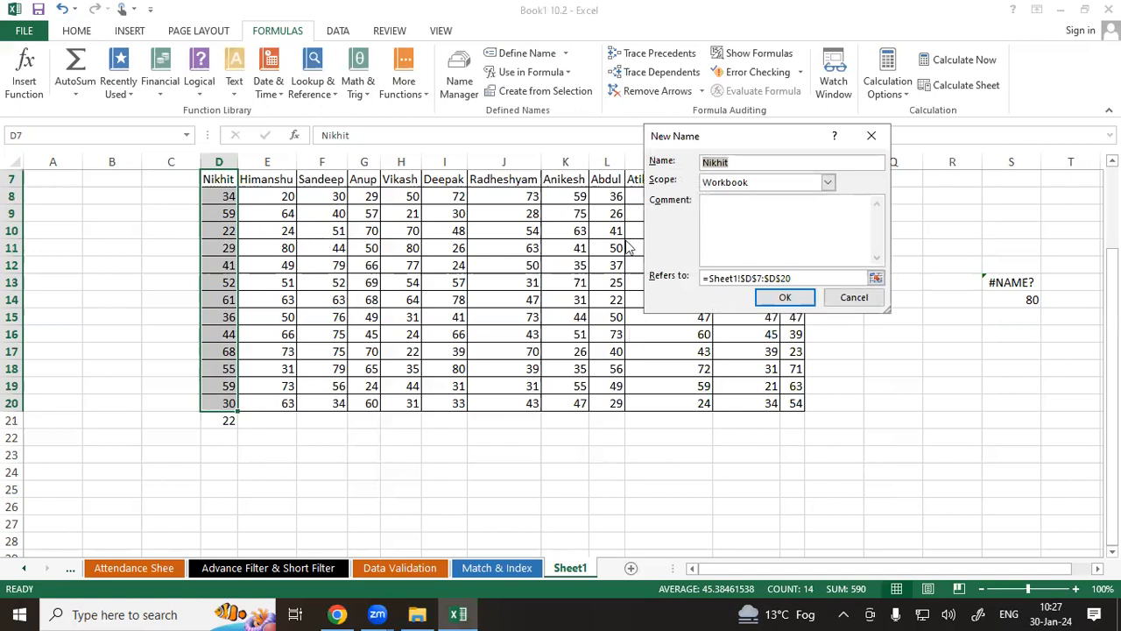
pyautogui.click(741, 162)
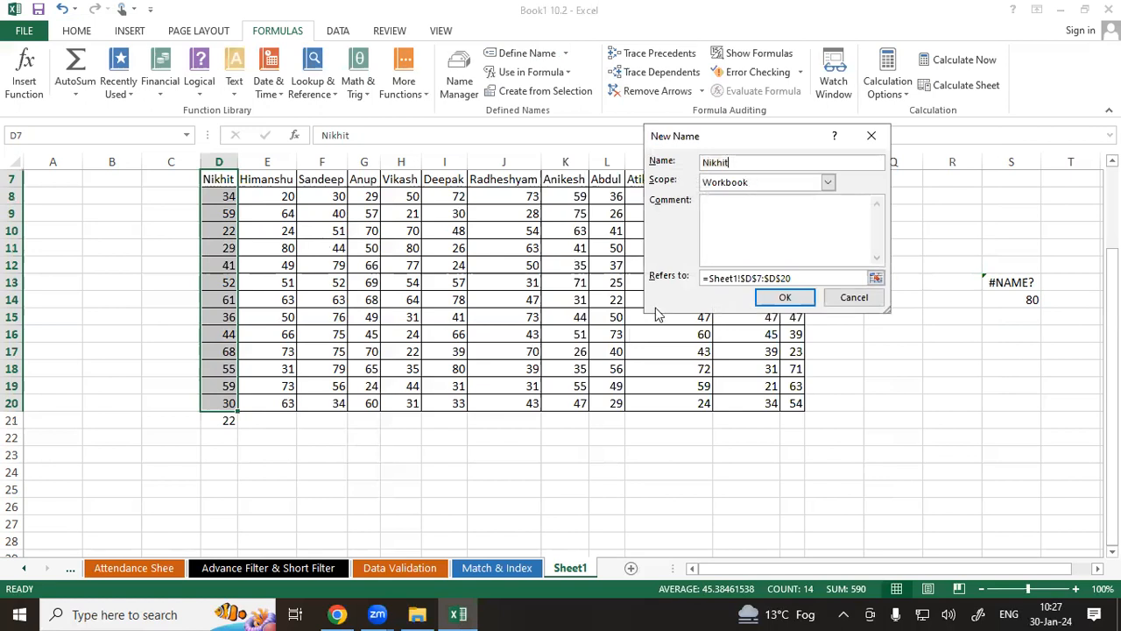
pyautogui.click(786, 298)
pyautogui.click(412, 197)
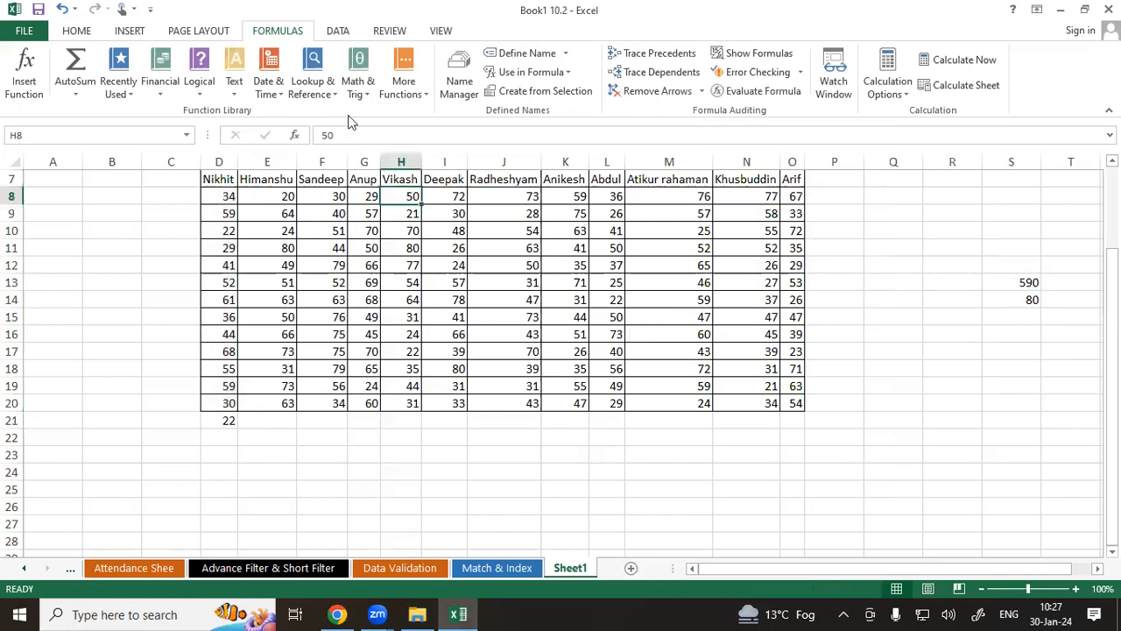
# Try to delete the Nikhit name from the Name Manager.
pyautogui.click(461, 77)
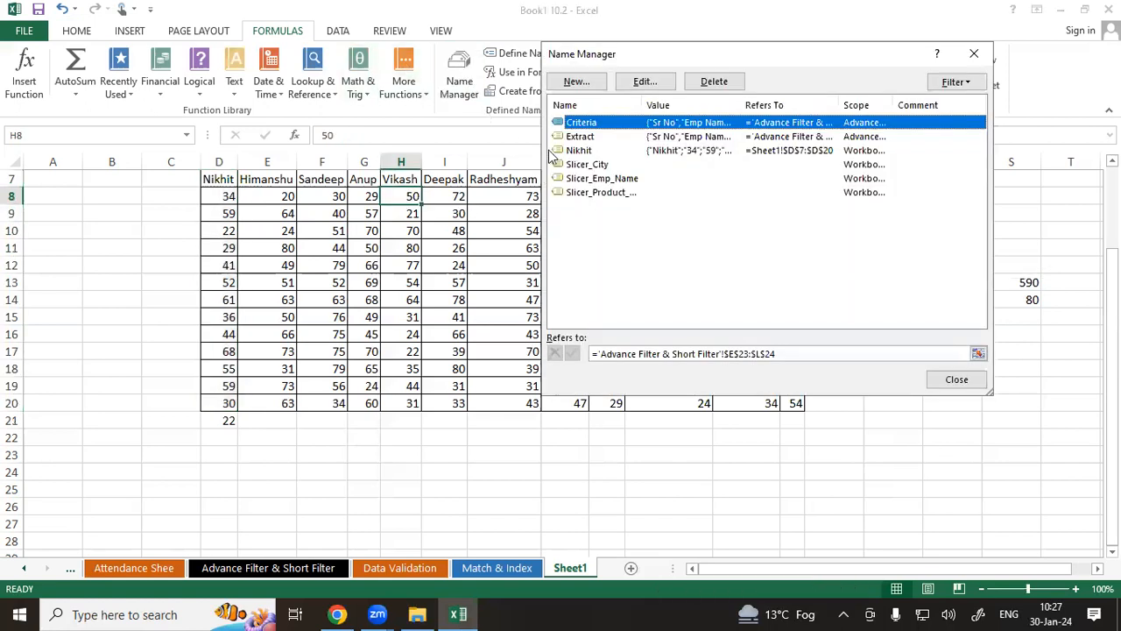
pyautogui.click(580, 152)
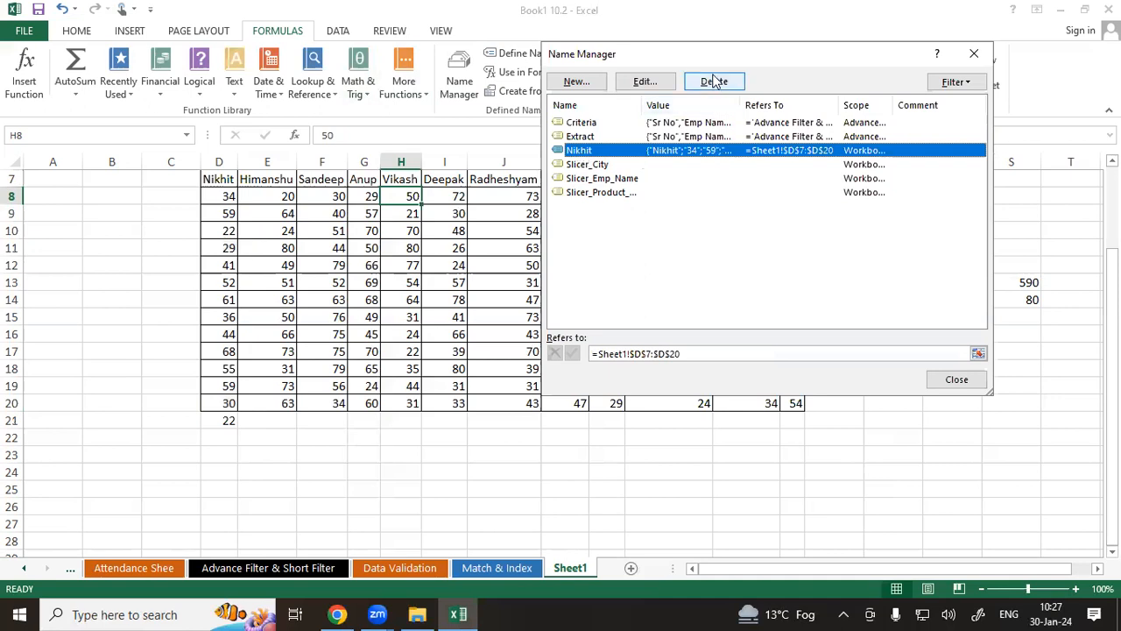
pyautogui.click(592, 492)
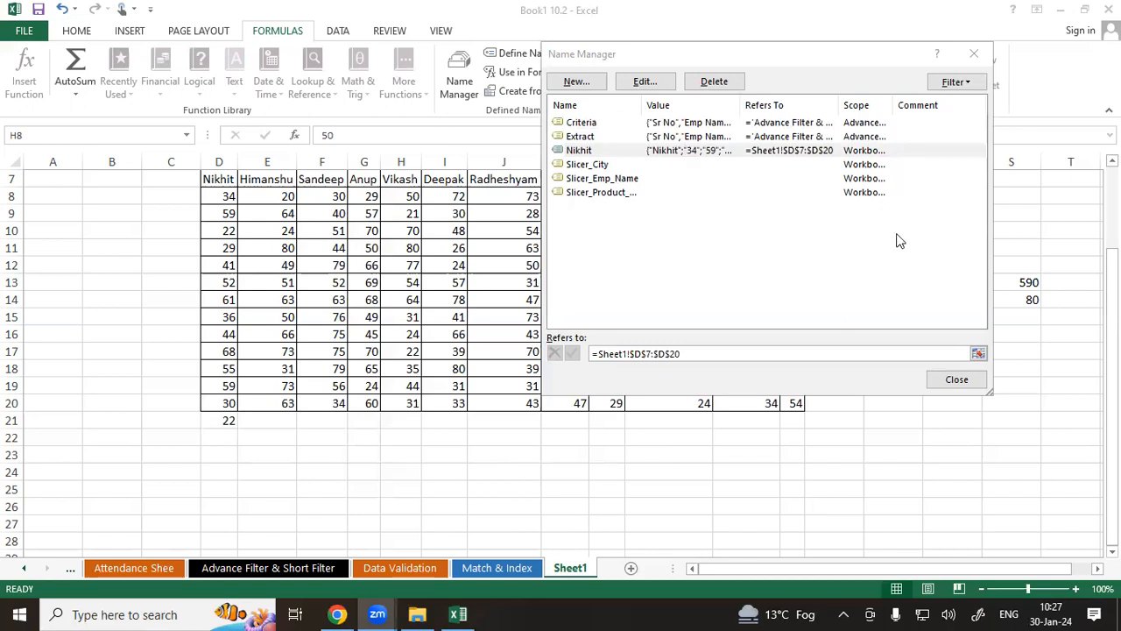
pyautogui.click(672, 283)
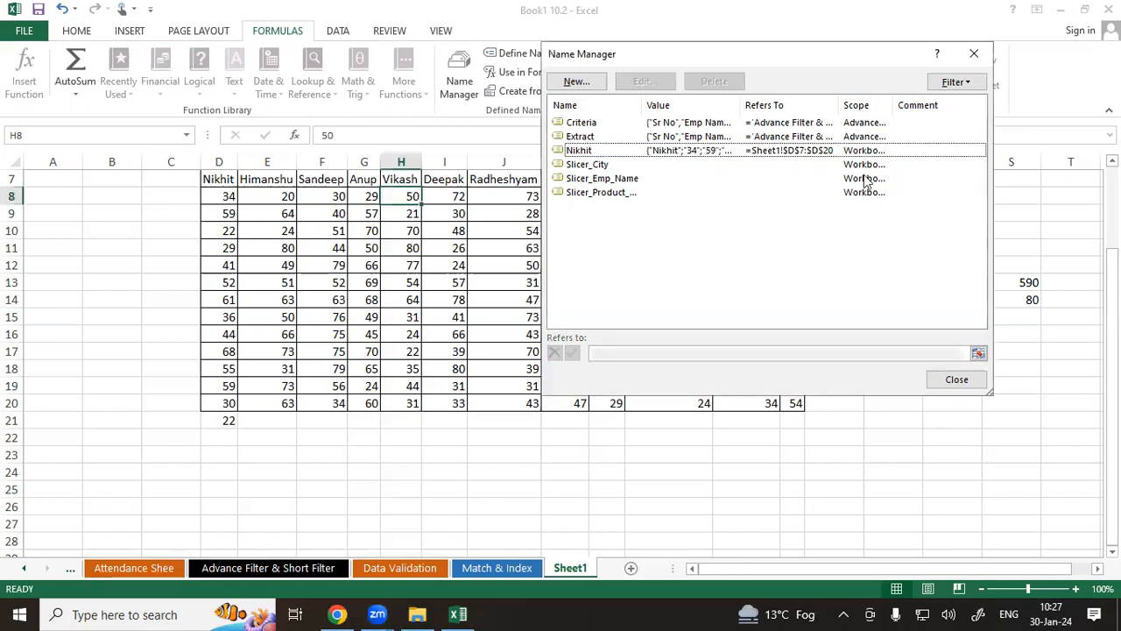
pyautogui.click(576, 152)
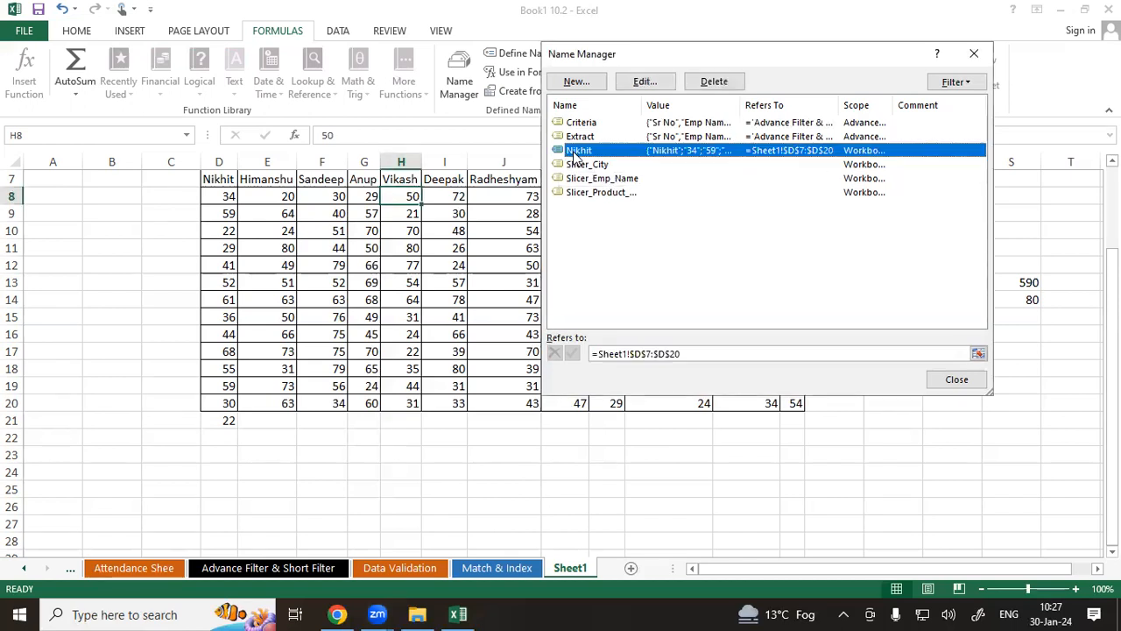
pyautogui.click(708, 83)
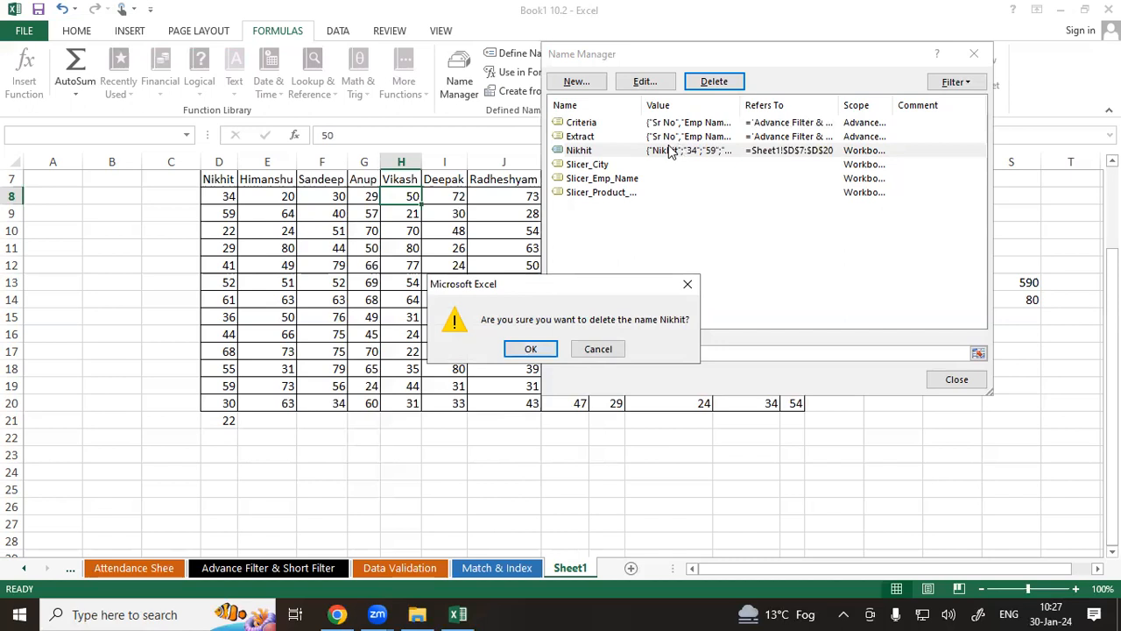
pyautogui.click(689, 285)
pyautogui.click(974, 54)
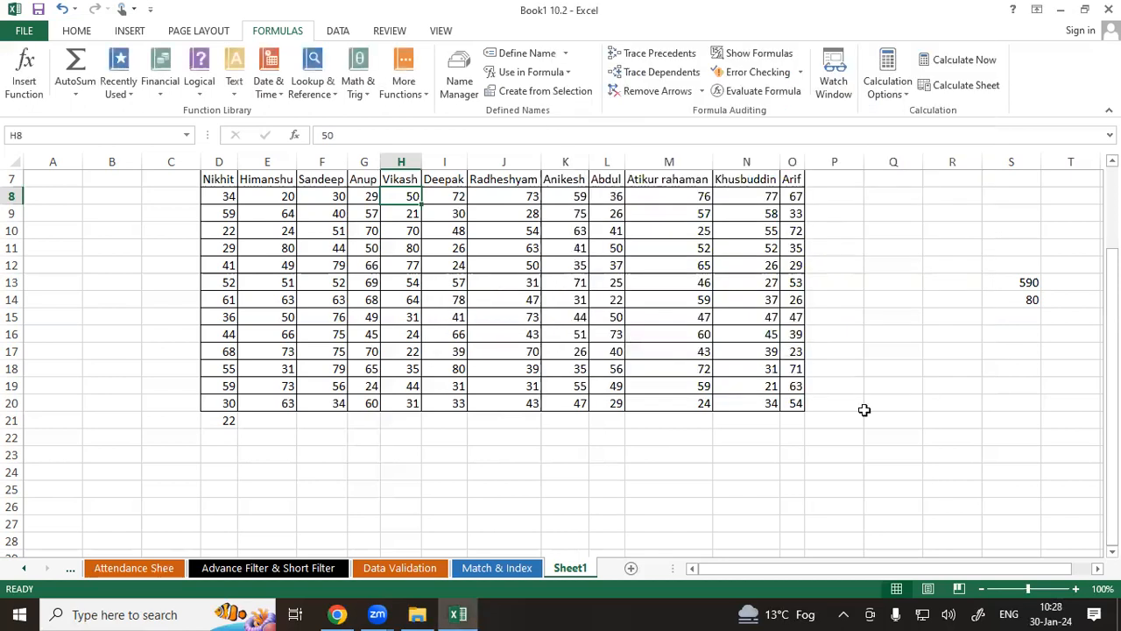
# Clear everything from cells S12:S15.
pyautogui.click(1022, 285)
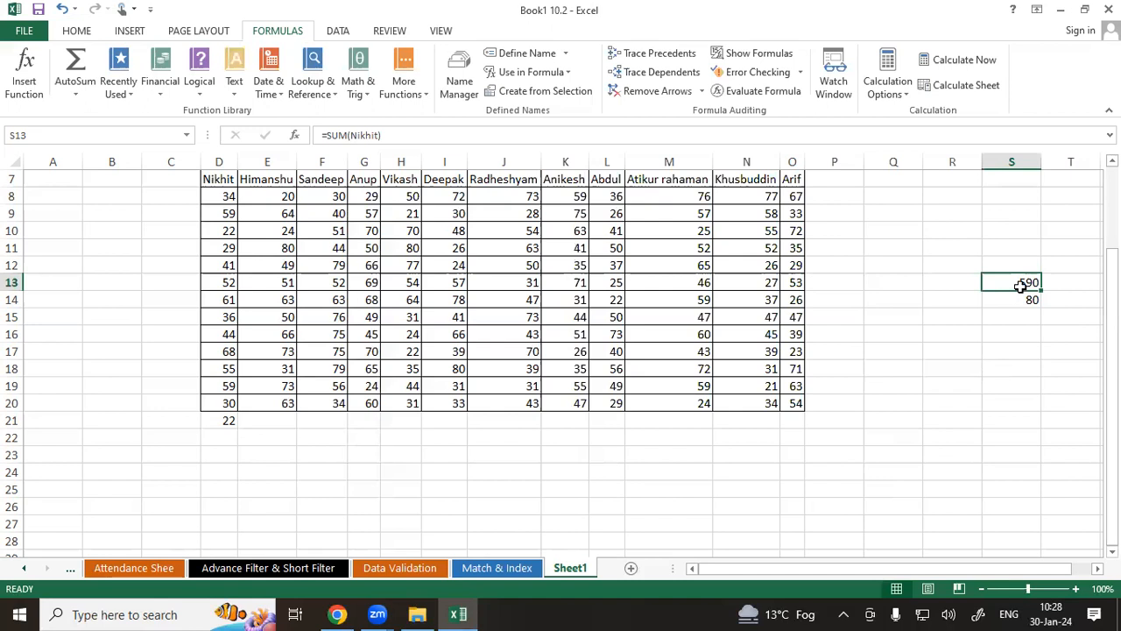
pyautogui.moveTo(1008, 258); pyautogui.dragTo(1022, 318)
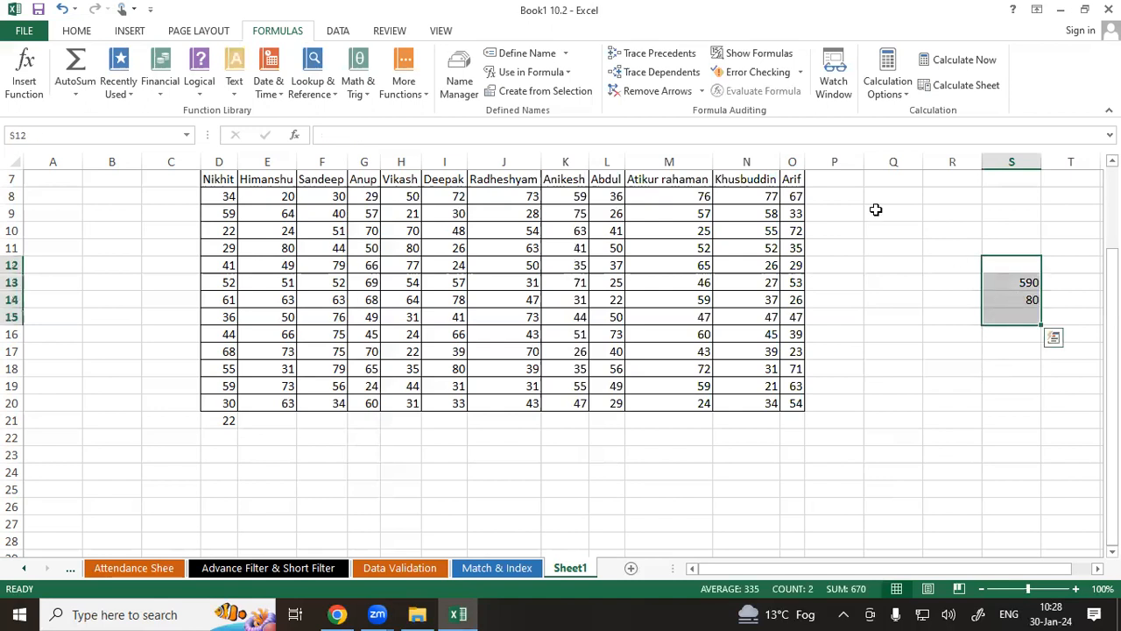
pyautogui.click(70, 35)
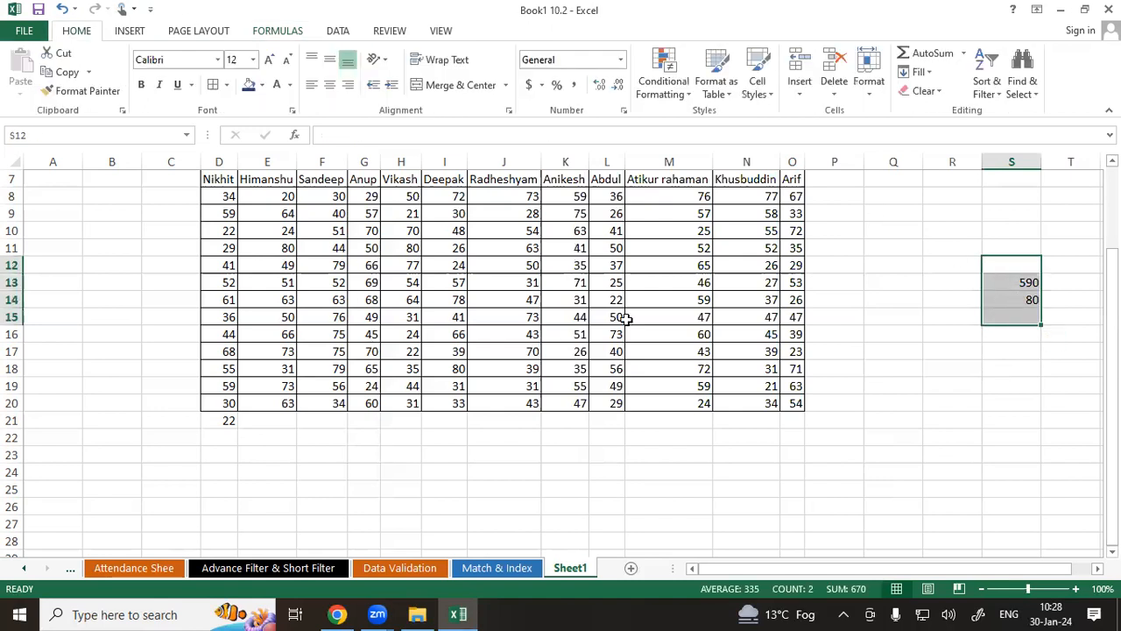
pyautogui.click(918, 91)
pyautogui.click(929, 111)
pyautogui.click(911, 246)
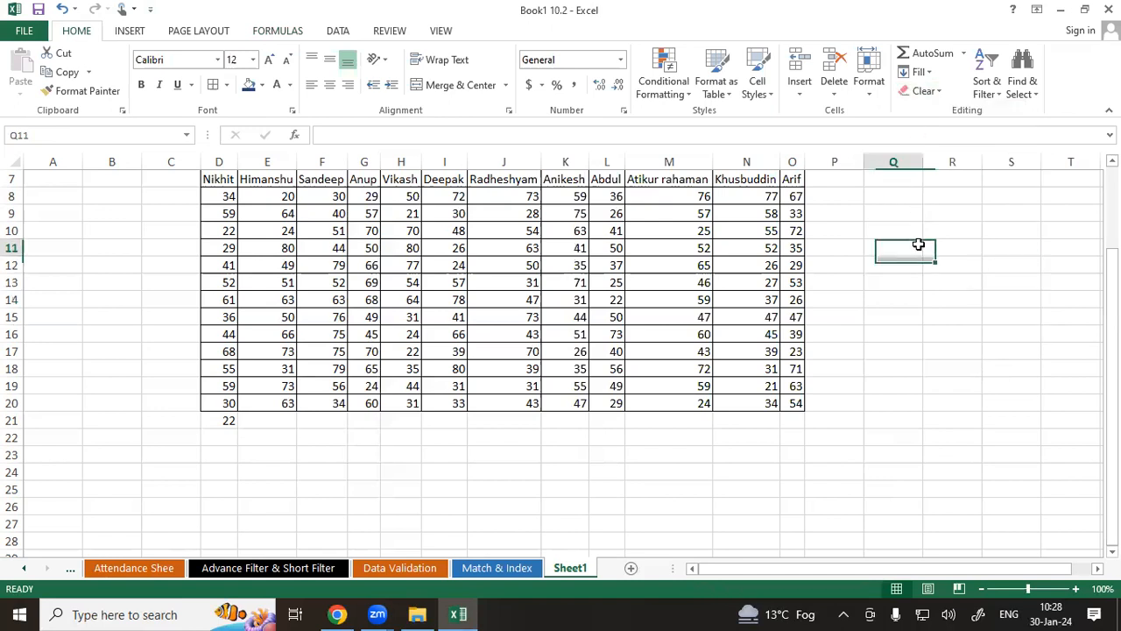
# Create names from the top row of the score table D7:O20, replacing the existing definition of Nikhit.
pyautogui.click(1027, 286)
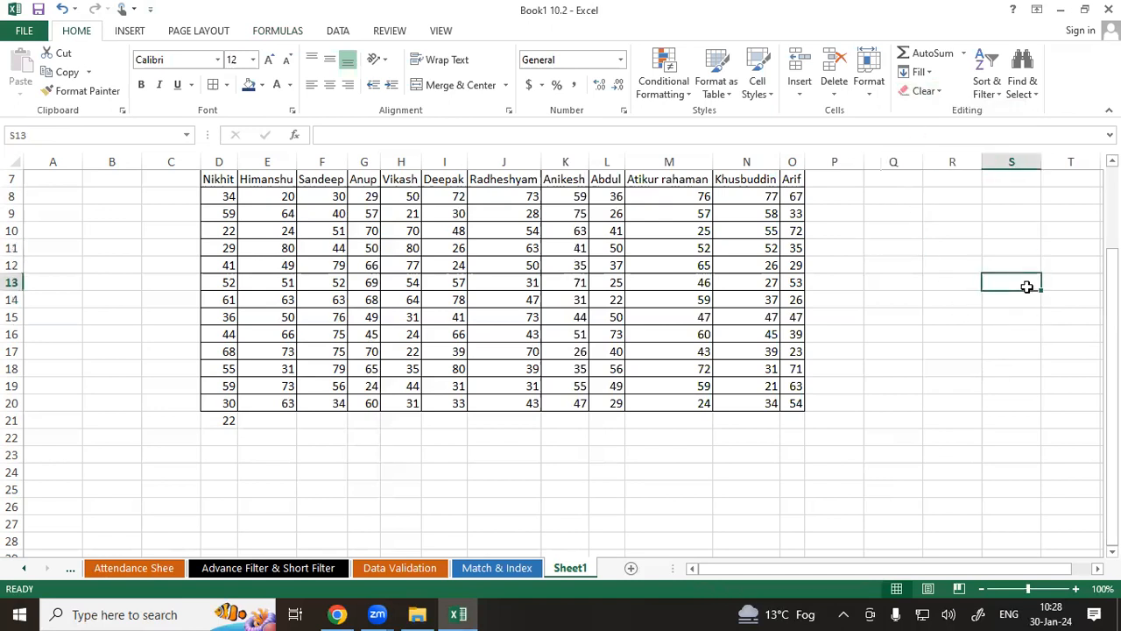
pyautogui.scroll(2, 698, 248)
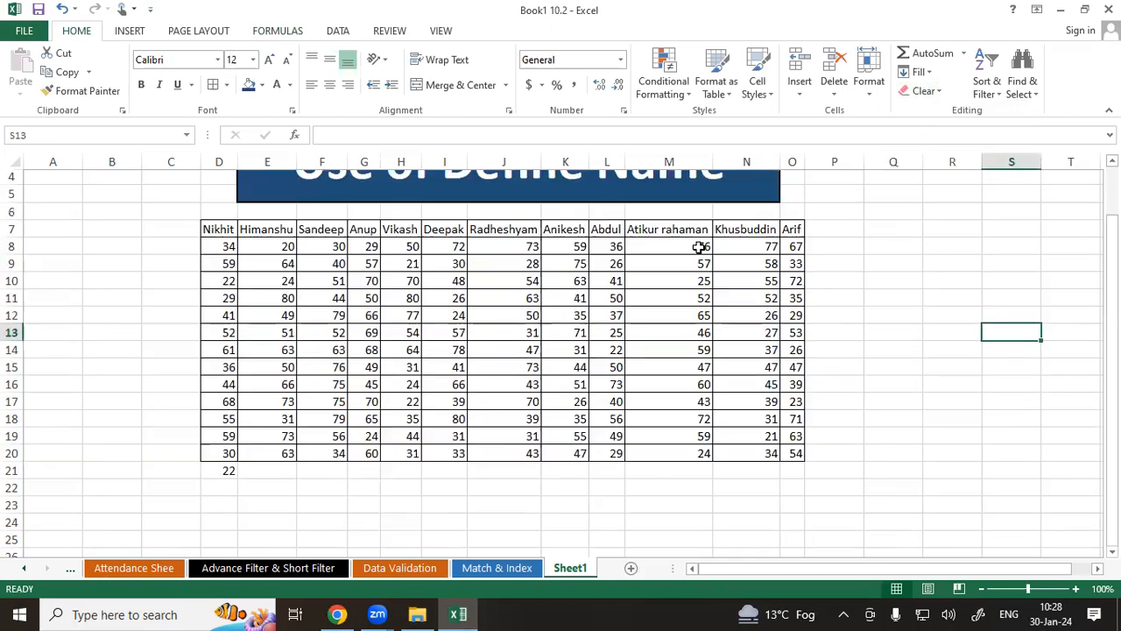
pyautogui.moveTo(225, 283); pyautogui.dragTo(791, 506)
pyautogui.click(283, 32)
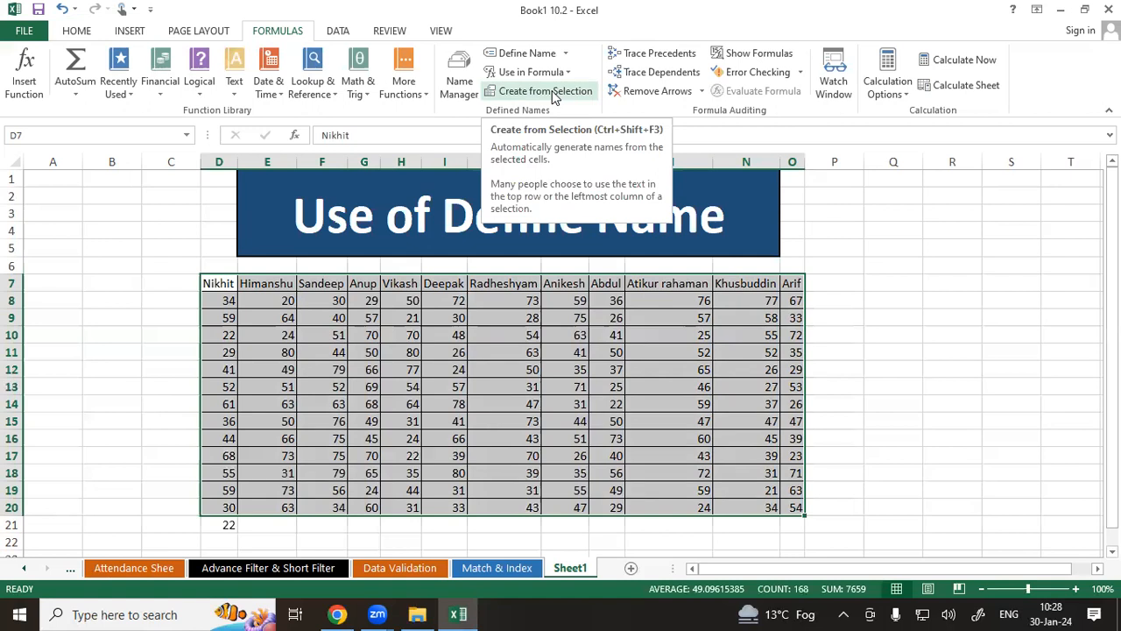
pyautogui.click(261, 279)
pyautogui.moveTo(223, 284); pyautogui.dragTo(225, 509)
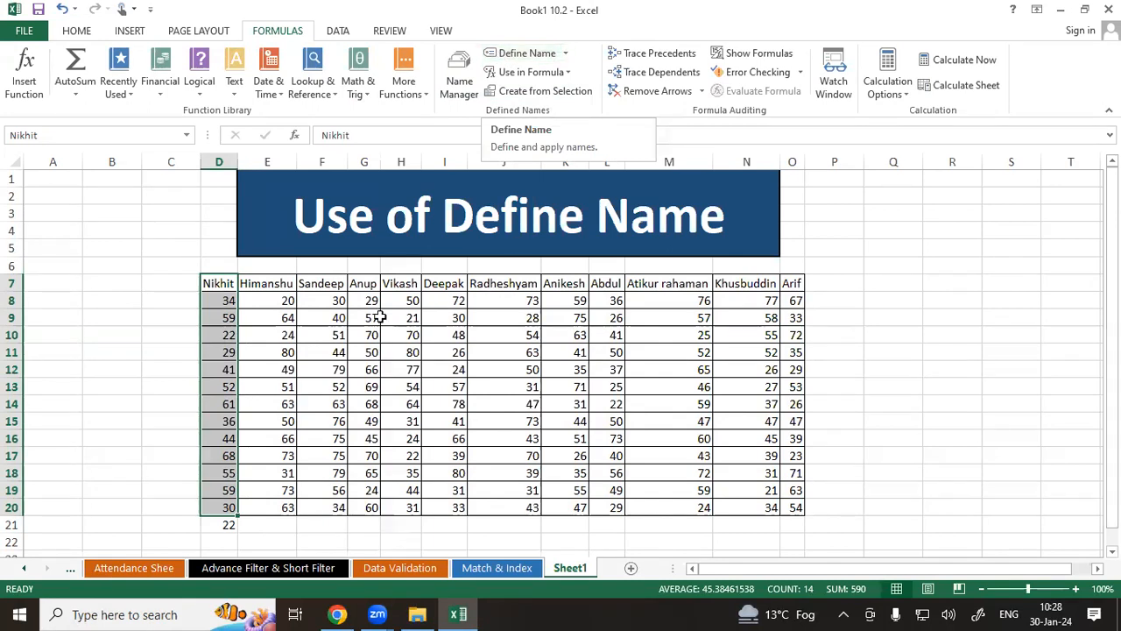
pyautogui.click(250, 282)
pyautogui.moveTo(230, 282); pyautogui.dragTo(793, 505)
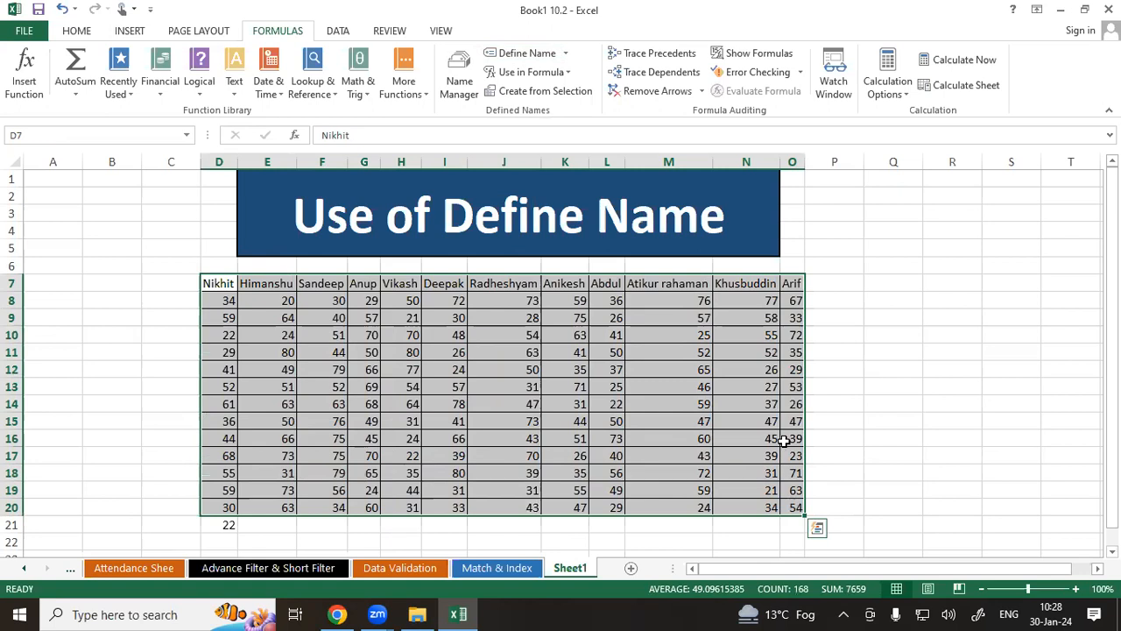
pyautogui.click(531, 94)
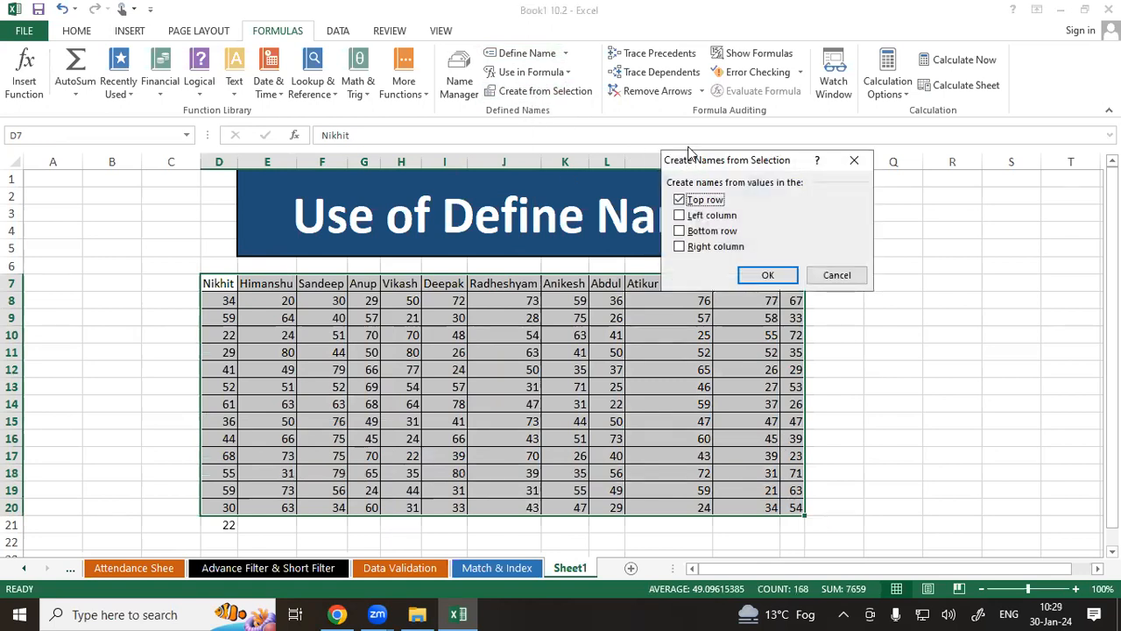
pyautogui.moveTo(694, 159); pyautogui.dragTo(656, 52)
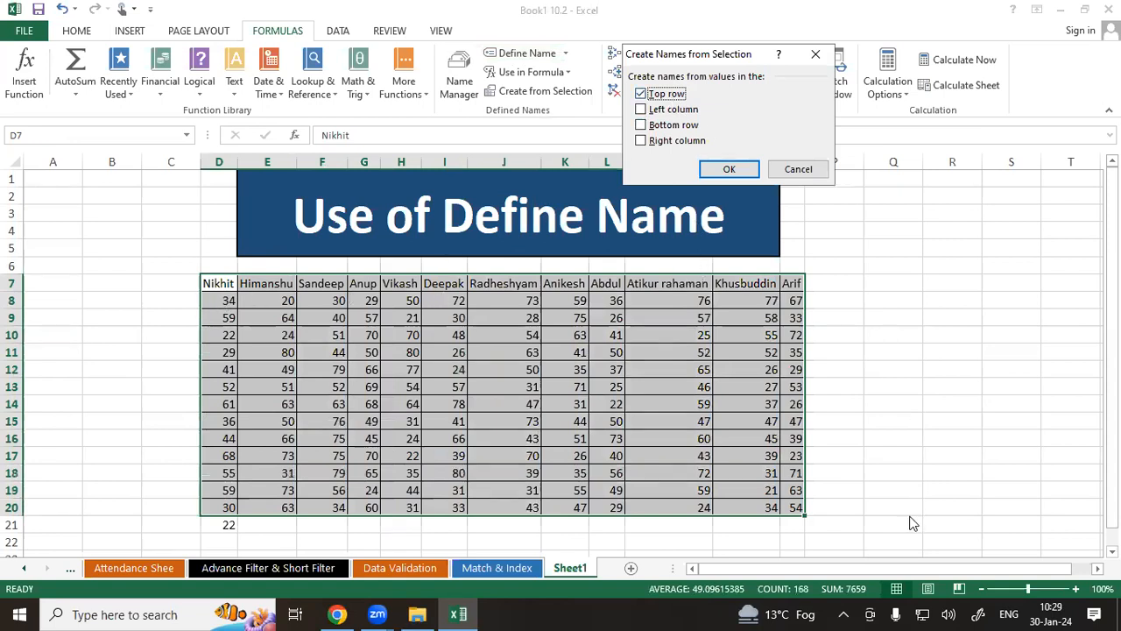
pyautogui.hotkey('ctrl', '2')
pyautogui.moveTo(190, 283); pyautogui.dragTo(172, 524)
pyautogui.moveTo(652, 113); pyautogui.dragTo(689, 111)
pyautogui.moveTo(221, 523); pyautogui.dragTo(576, 520)
pyautogui.moveTo(649, 129); pyautogui.dragTo(677, 128)
pyautogui.moveTo(817, 286); pyautogui.dragTo(845, 486)
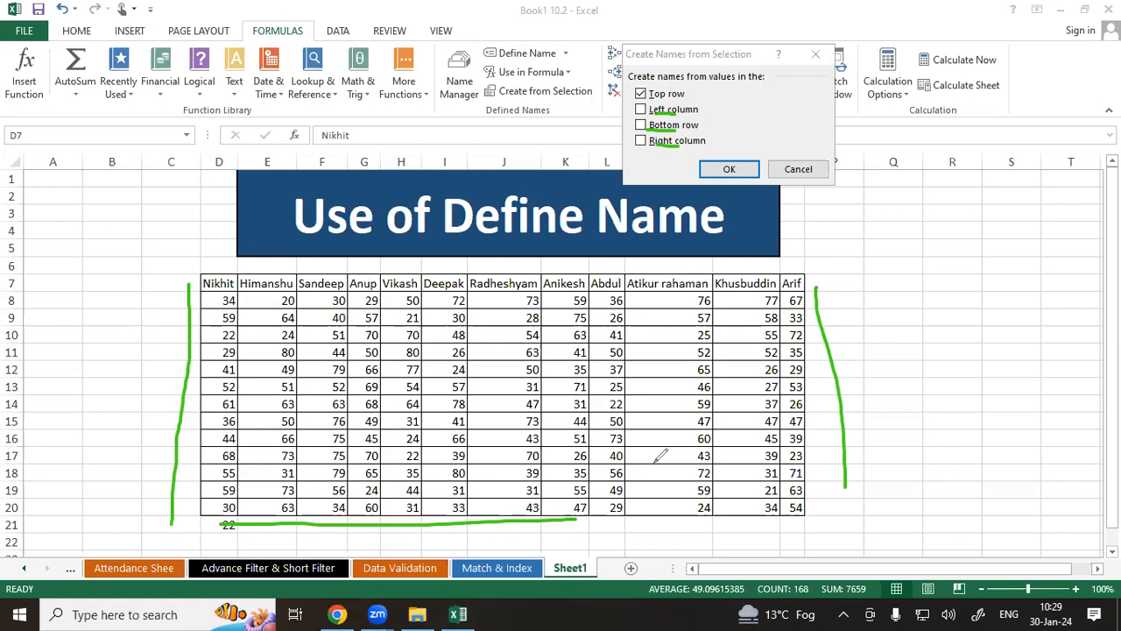
pyautogui.moveTo(219, 277); pyautogui.dragTo(282, 266)
pyautogui.moveTo(288, 520); pyautogui.dragTo(252, 519)
pyautogui.moveTo(189, 357); pyautogui.dragTo(186, 437)
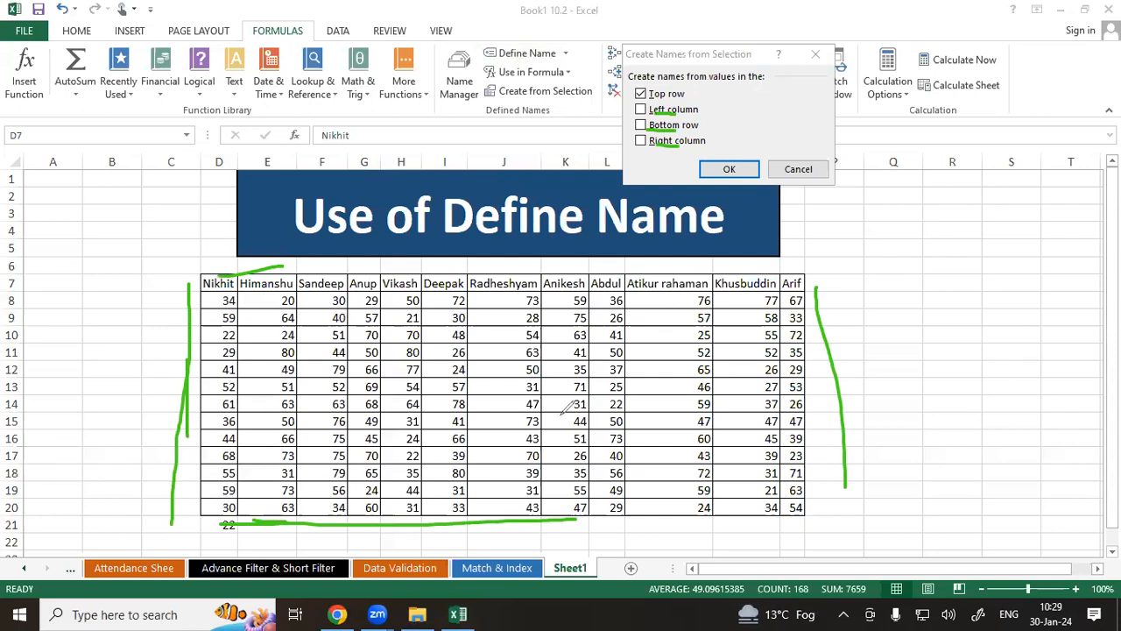
pyautogui.moveTo(852, 367); pyautogui.dragTo(864, 424)
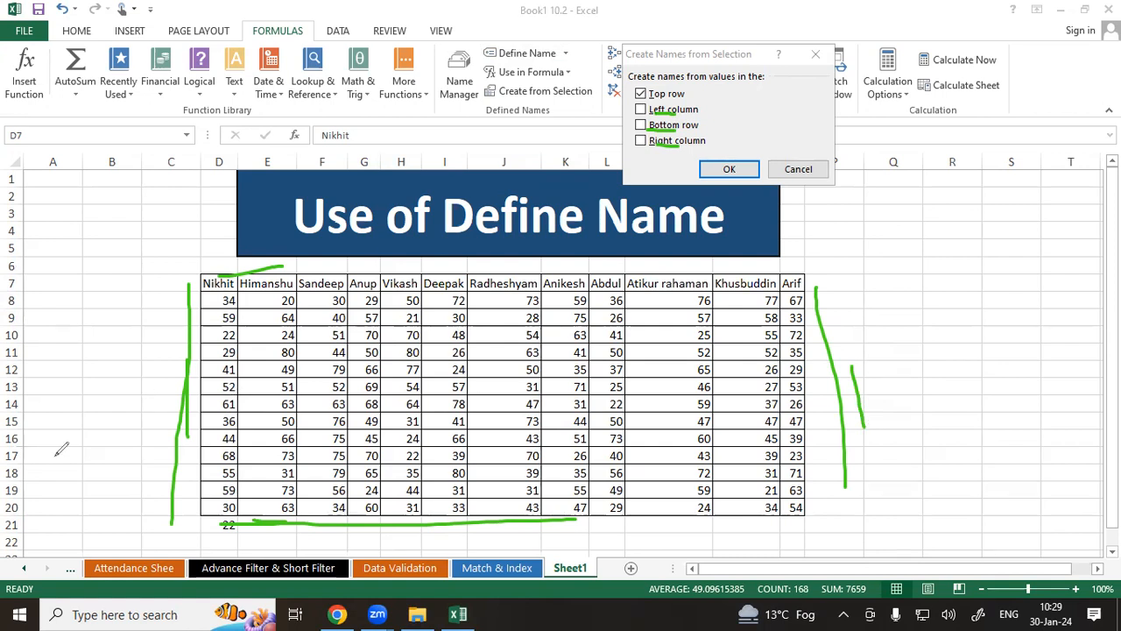
pyautogui.press('Escape')
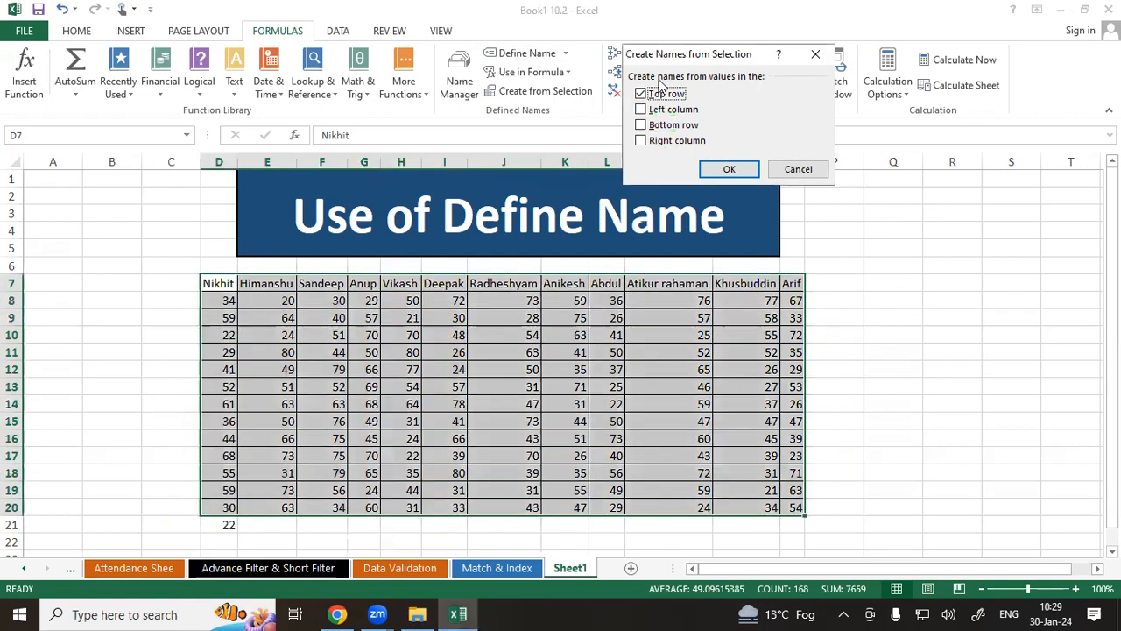
pyautogui.click(731, 169)
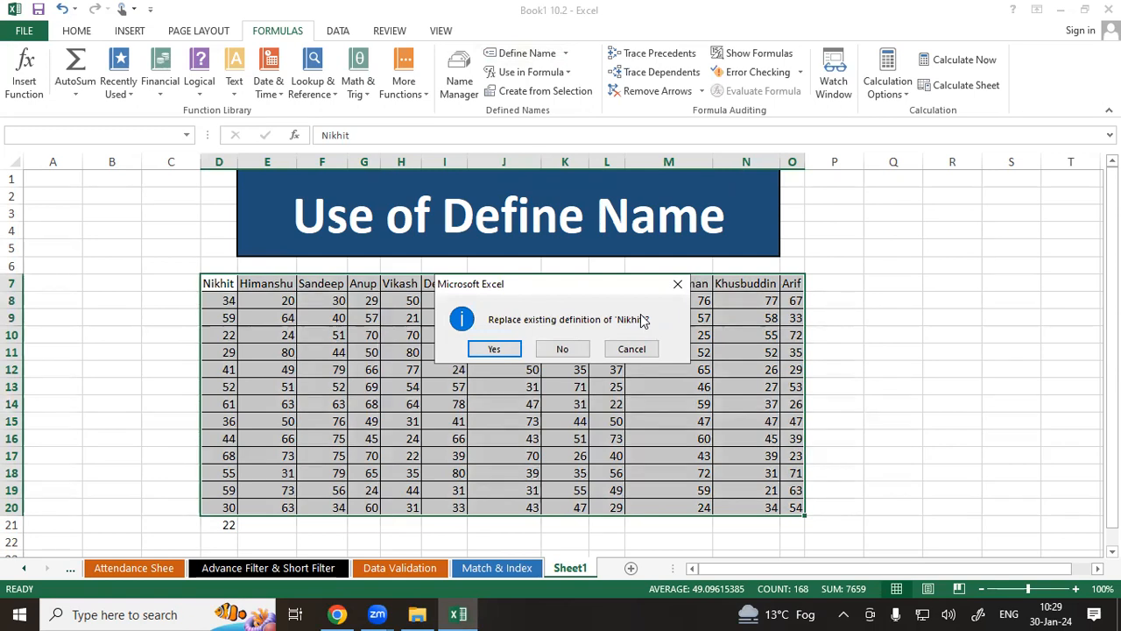
pyautogui.click(480, 353)
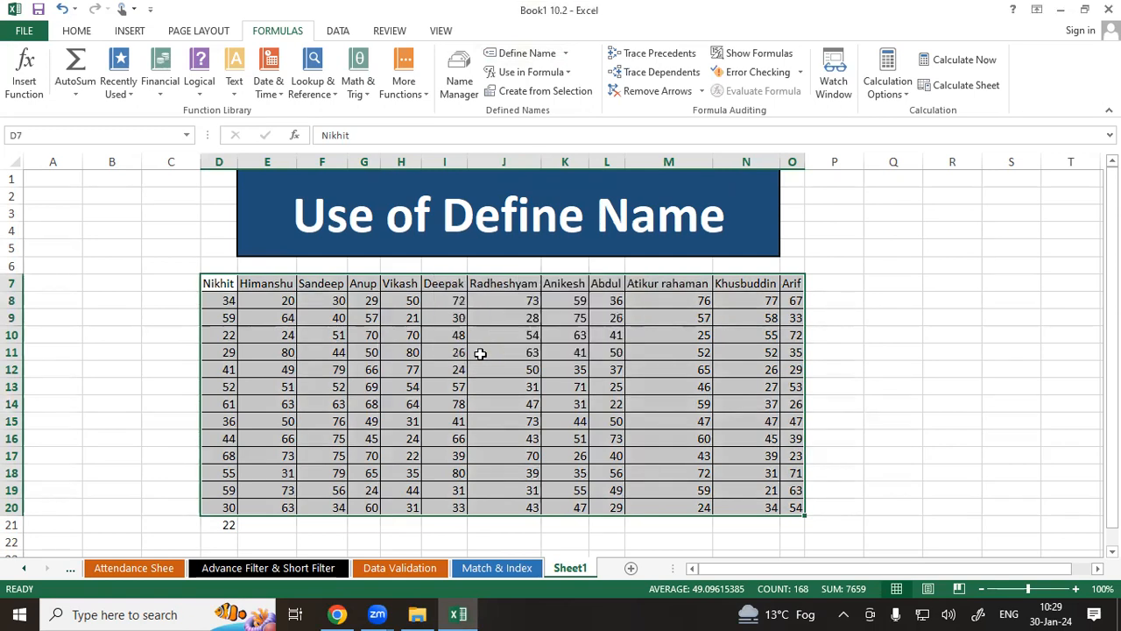
pyautogui.click(480, 353)
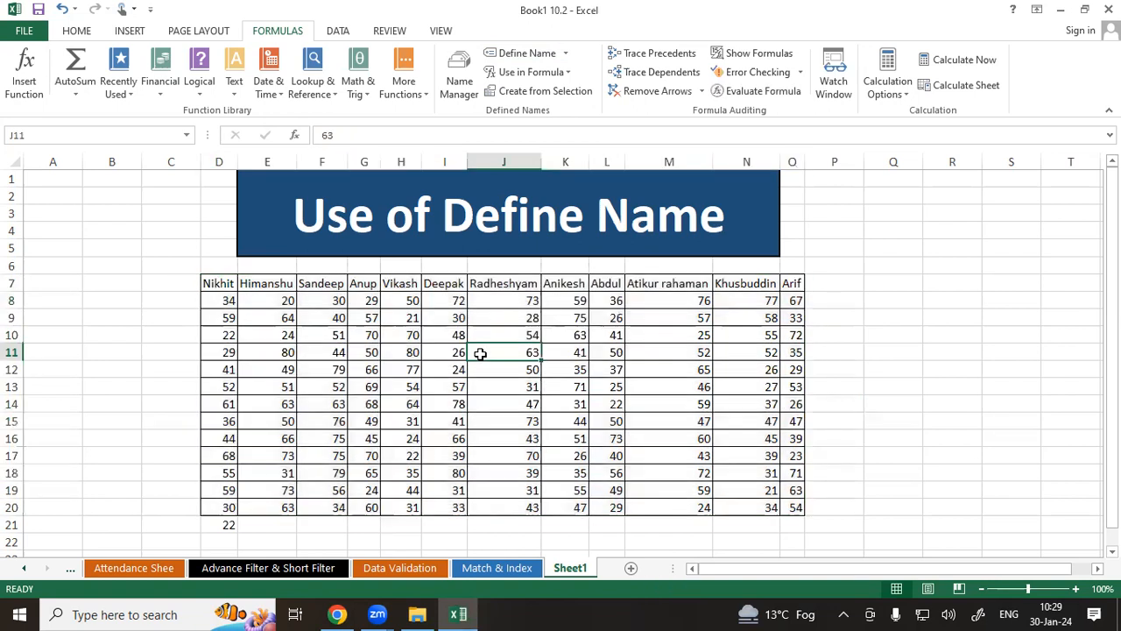
# Review the list of defined names in the Name Manager.
pyautogui.click(448, 80)
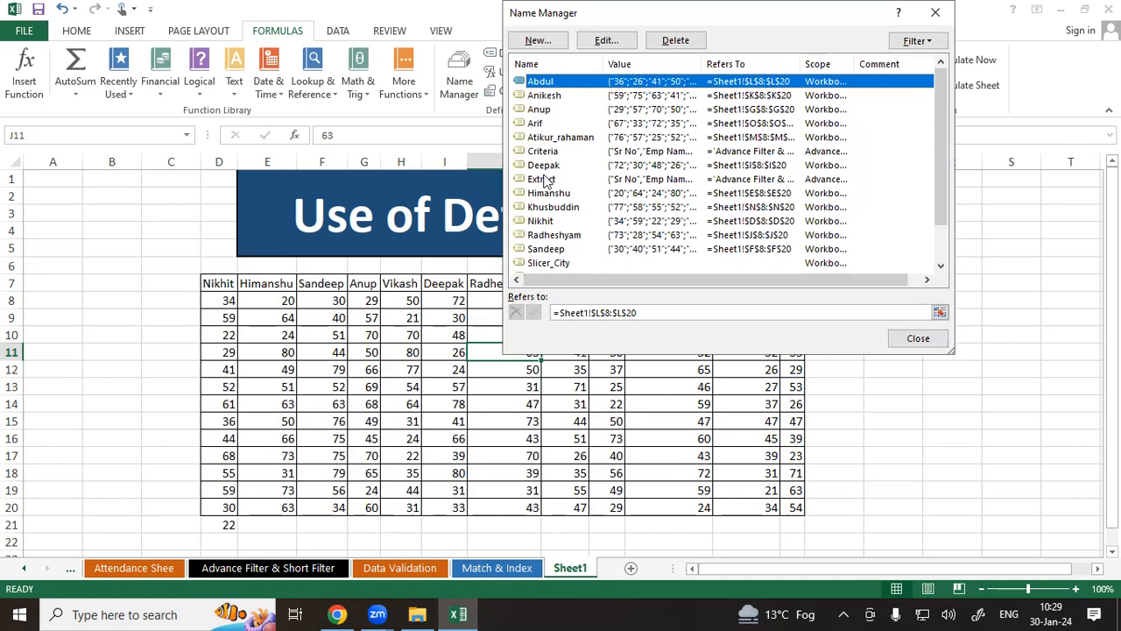
pyautogui.scroll(-1, 547, 177)
pyautogui.scroll(1, 547, 179)
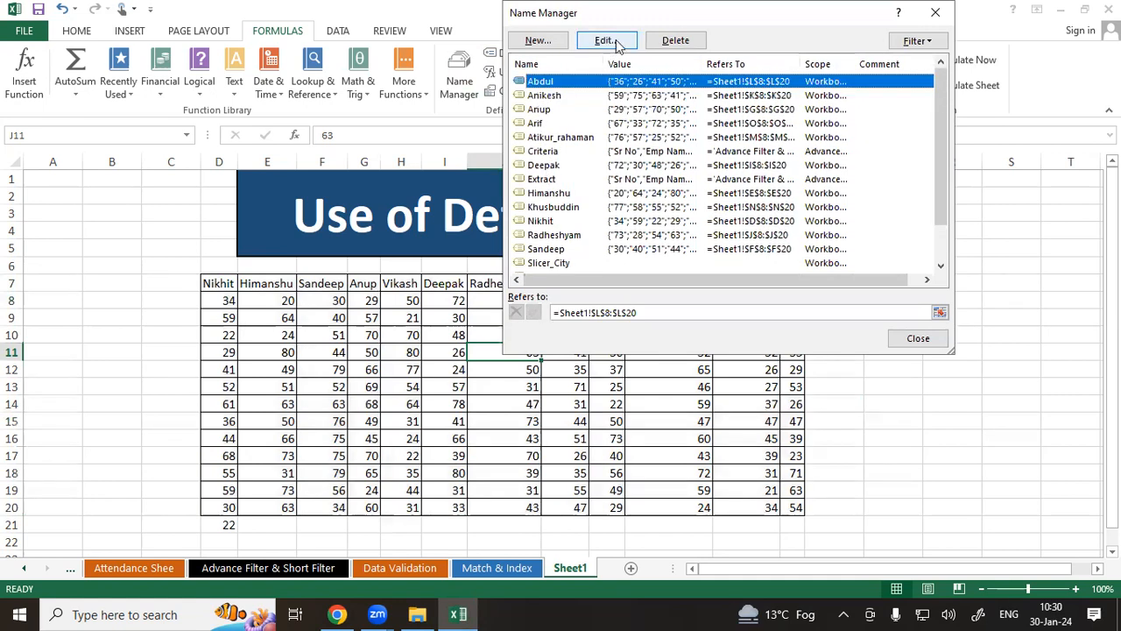
pyautogui.click(934, 15)
pyautogui.moveTo(219, 283); pyautogui.dragTo(227, 509)
pyautogui.click(529, 53)
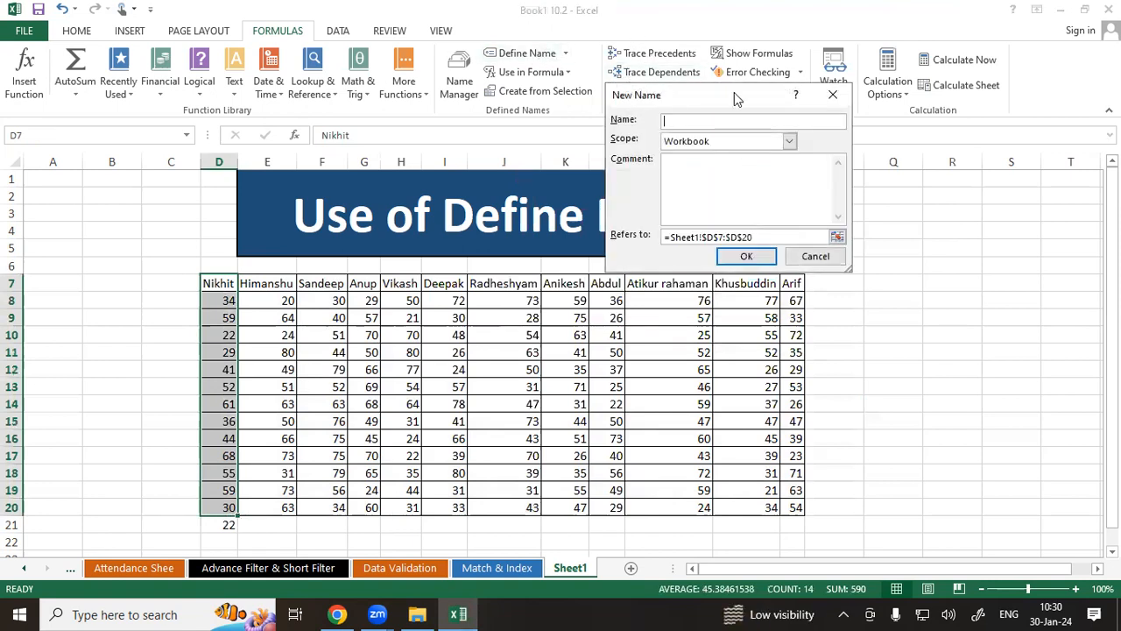
pyautogui.click(832, 94)
# Reopen the Name Manager with the whole table selected to check the column names again.
pyautogui.moveTo(221, 289); pyautogui.dragTo(795, 508)
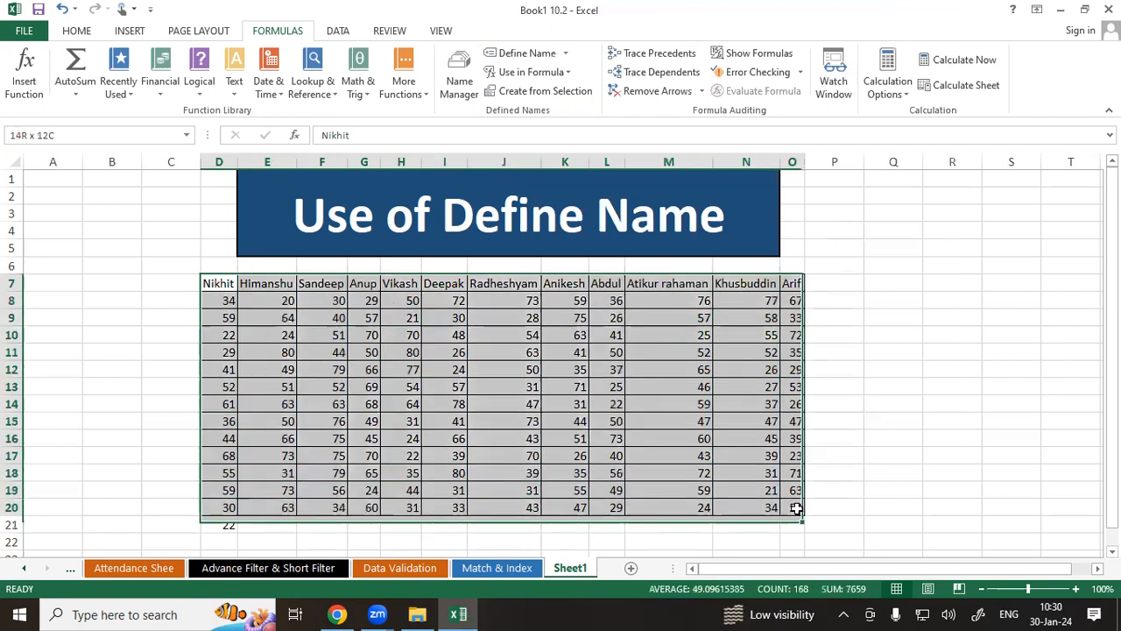
pyautogui.click(459, 80)
pyautogui.scroll(-1, 533, 191)
pyautogui.scroll(1, 537, 191)
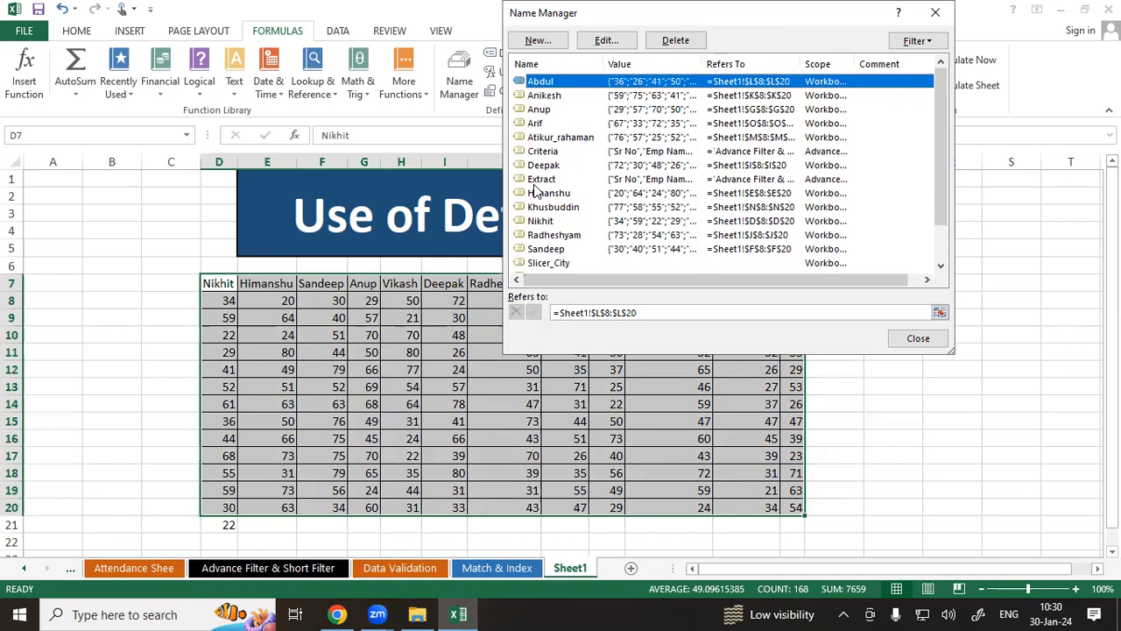
pyautogui.click(934, 13)
pyautogui.click(907, 338)
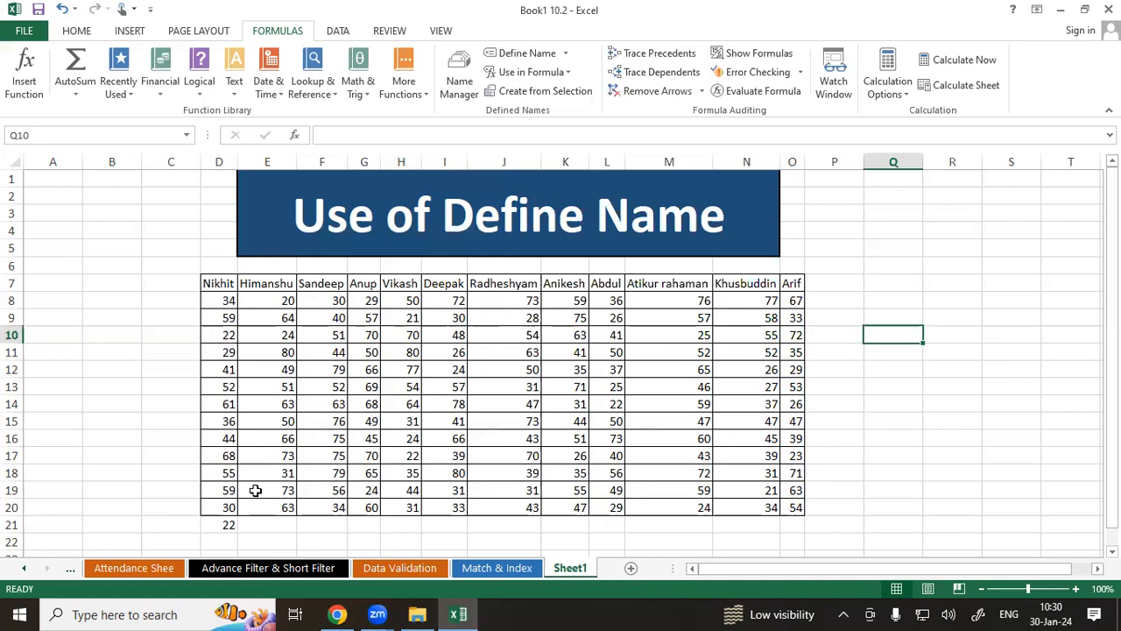
# Add a new worksheet and select its cell H10.
pyautogui.rightClick(44, 568)
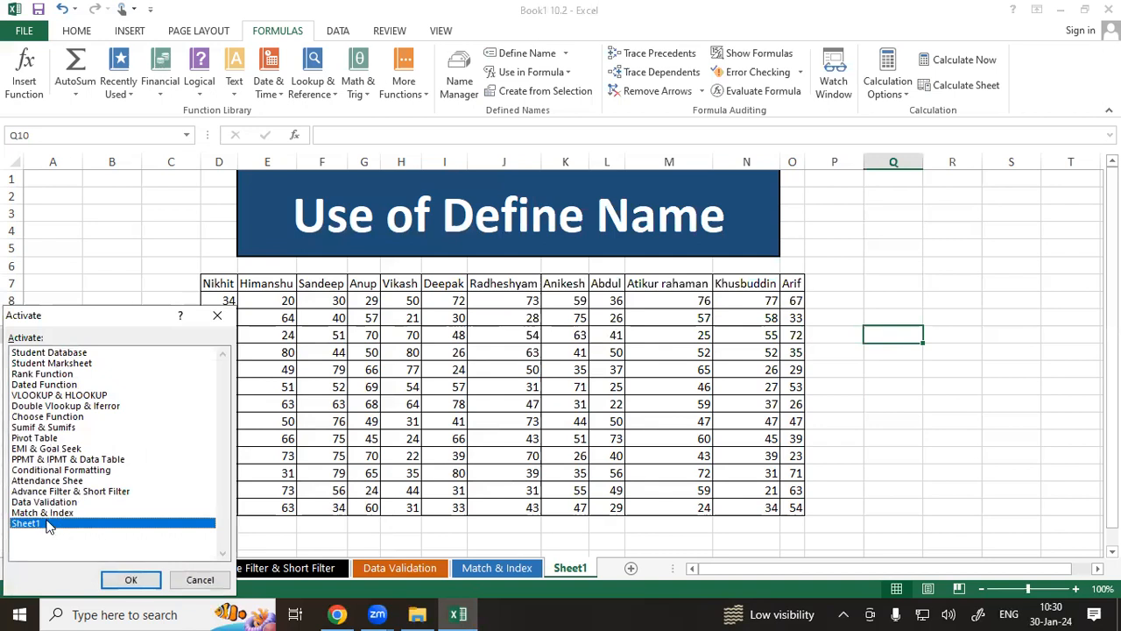
pyautogui.click(201, 581)
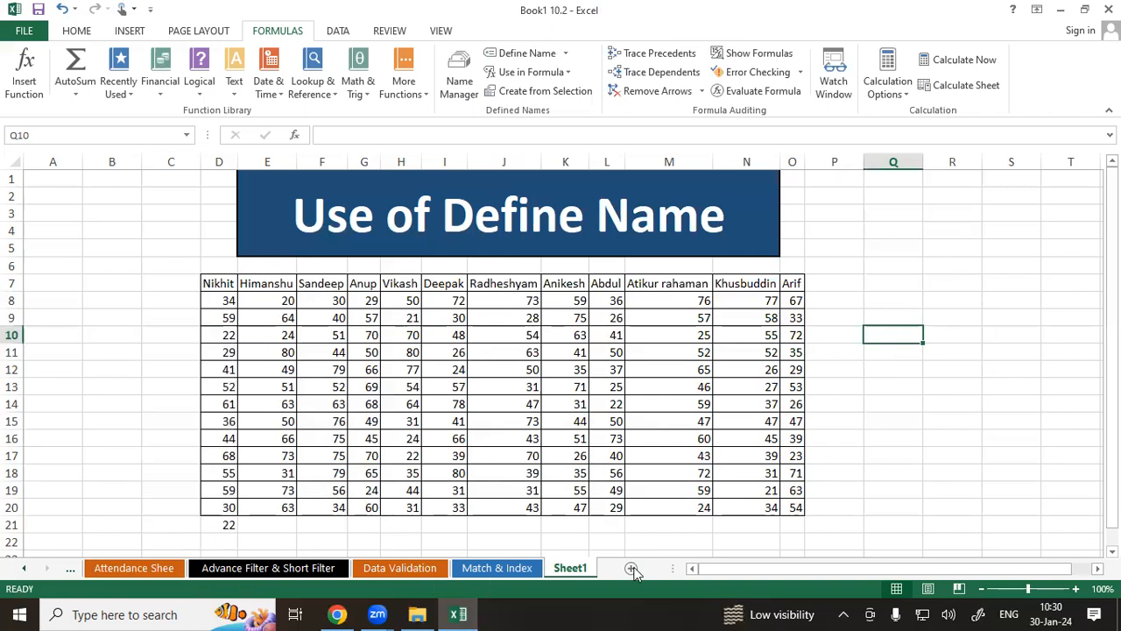
pyautogui.click(631, 568)
pyautogui.click(463, 333)
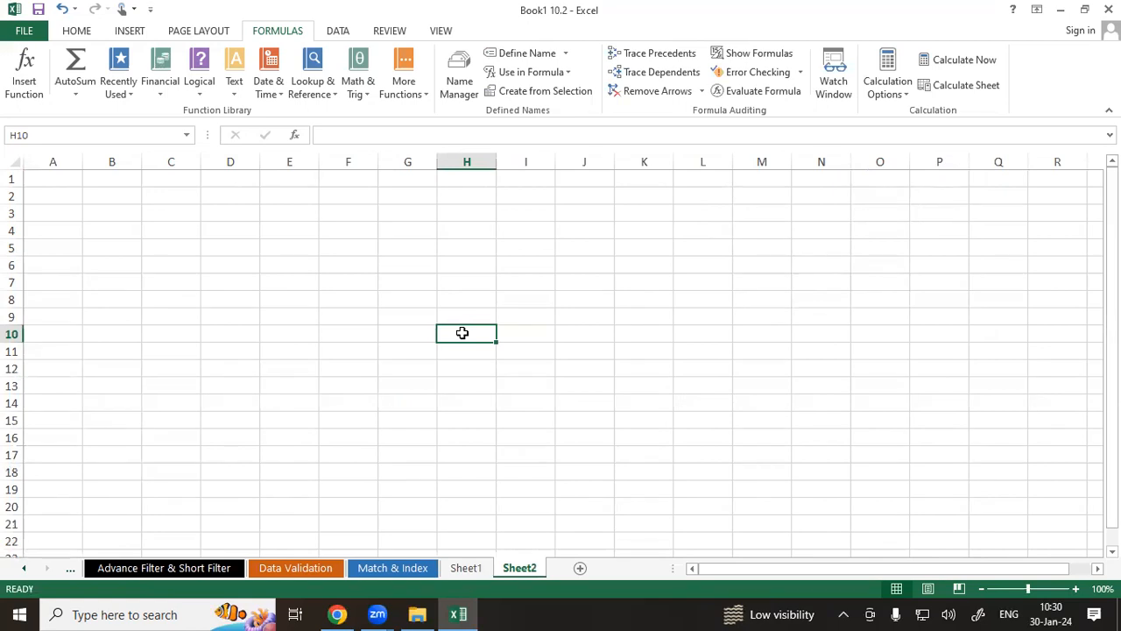
# Try a SUM formula in H10 over Nikhit's scores selected on Sheet1, then clear the cell.
pyautogui.write('=sum')
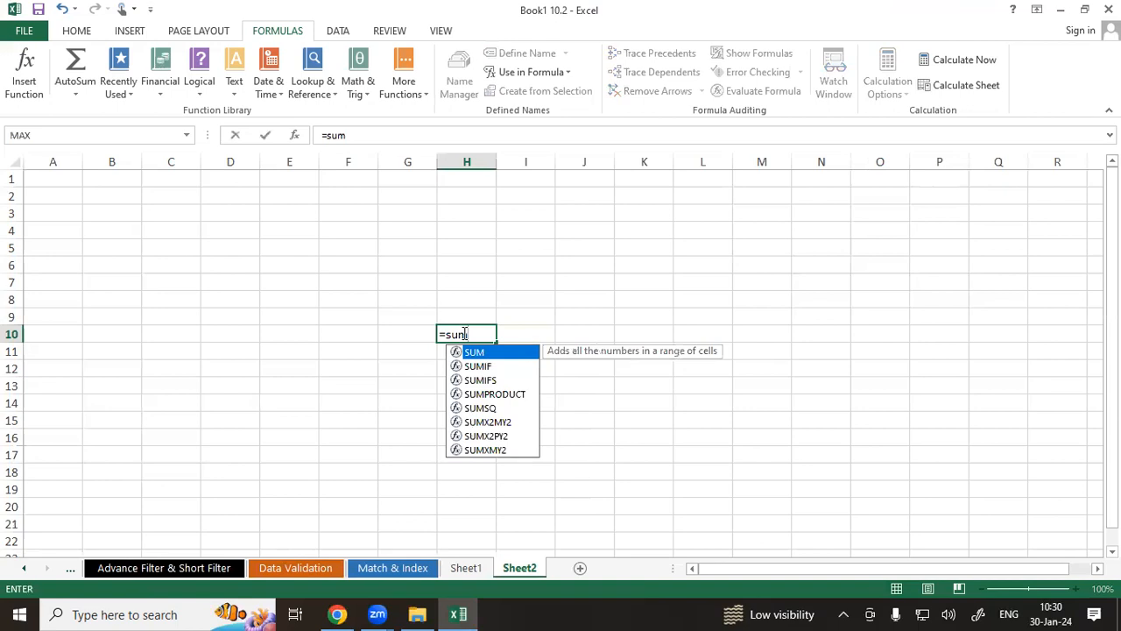
pyautogui.press('Tab')
pyautogui.click(470, 568)
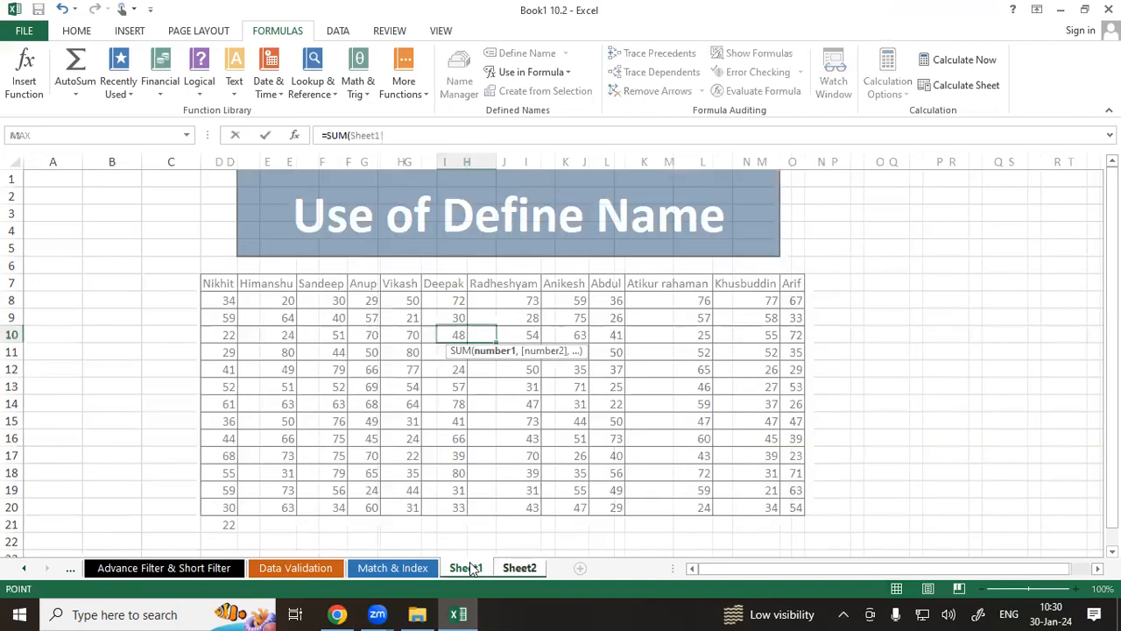
pyautogui.moveTo(225, 299); pyautogui.dragTo(232, 502)
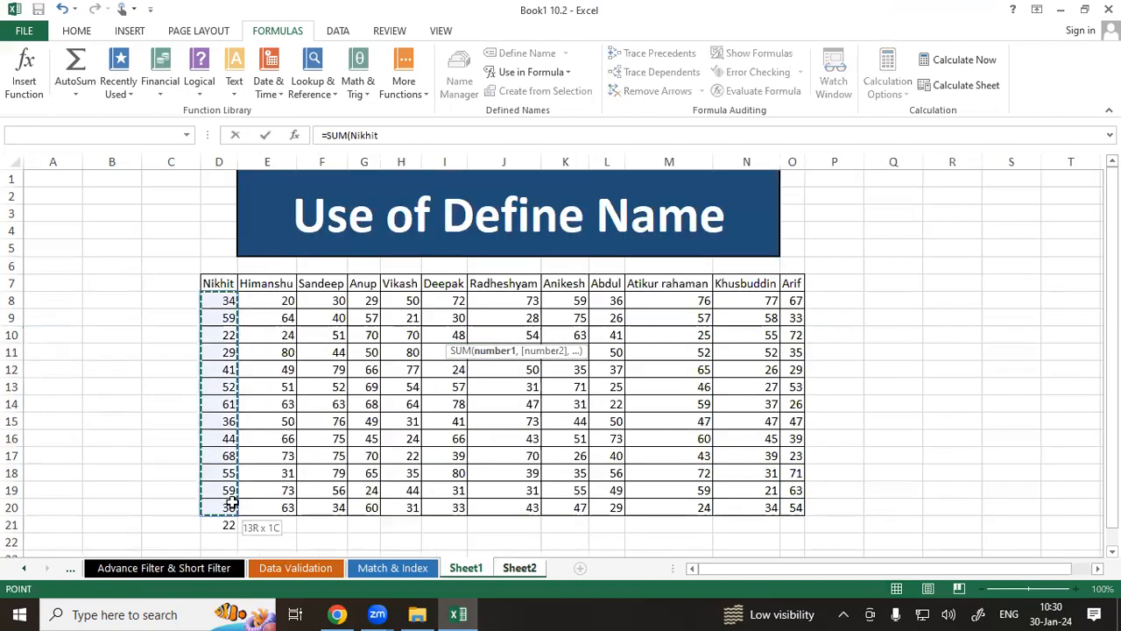
pyautogui.click(518, 570)
pyautogui.write(')')
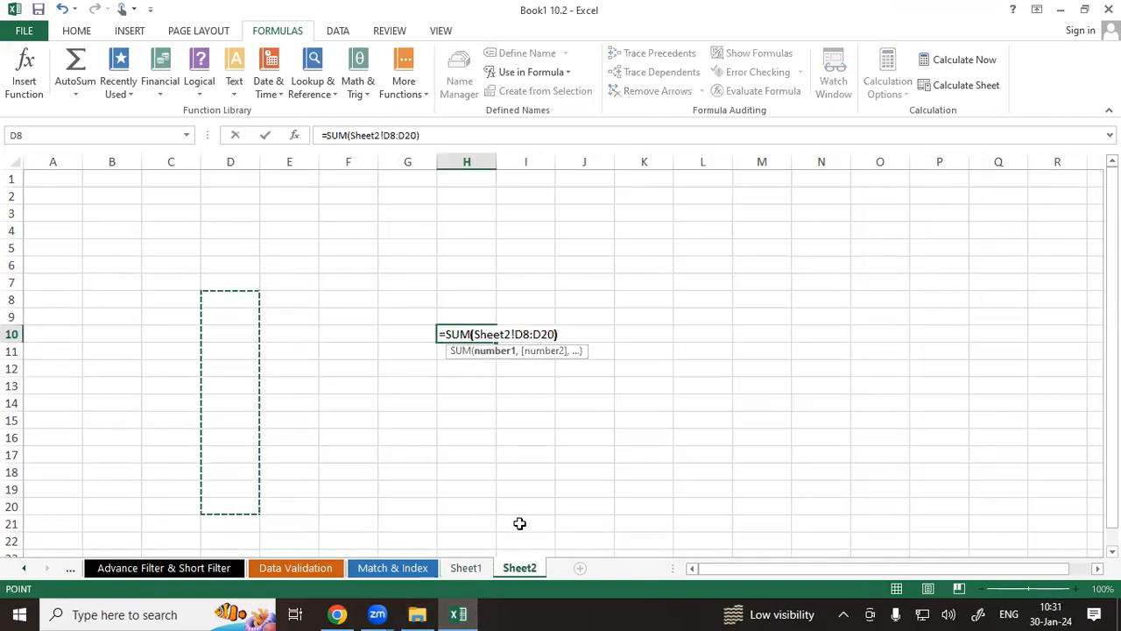
pyautogui.press('Return')
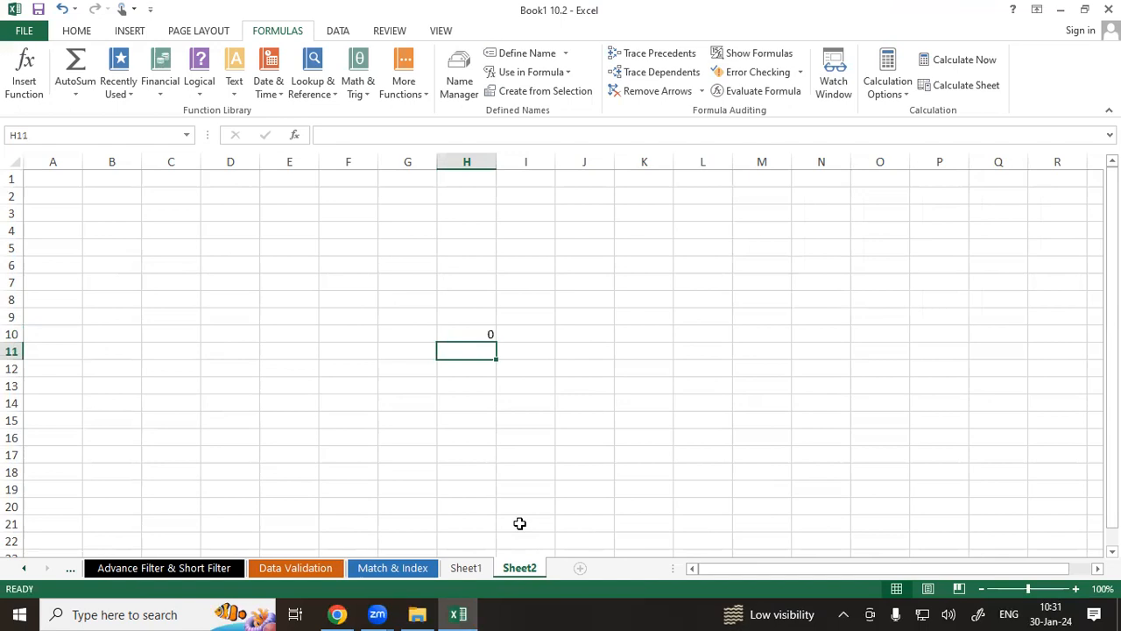
pyautogui.press('Up')
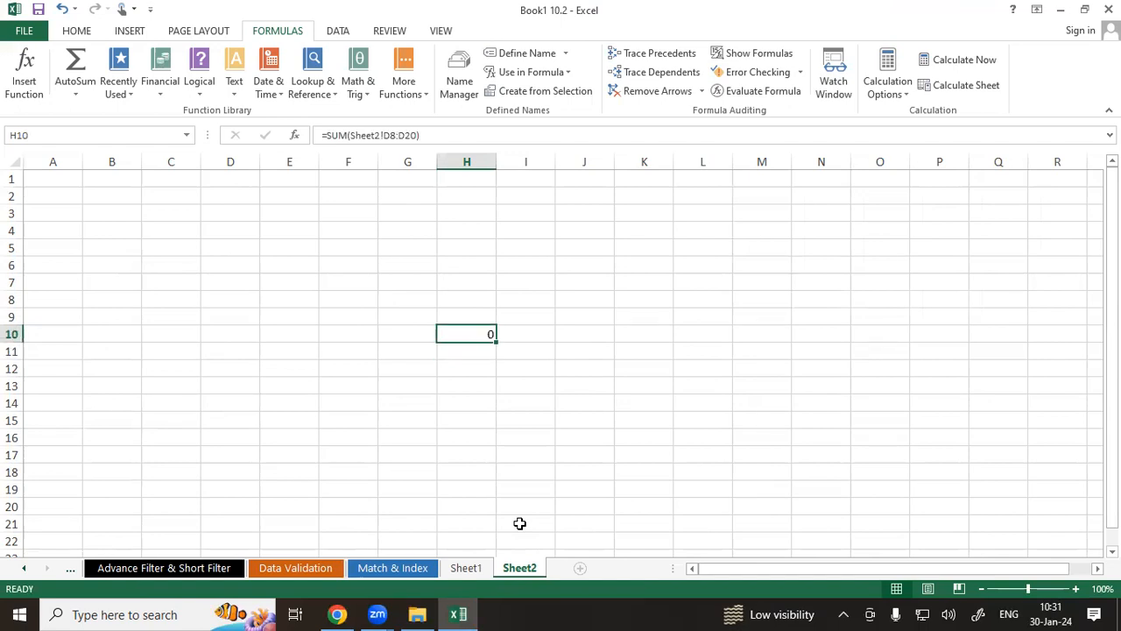
pyautogui.press('Delete')
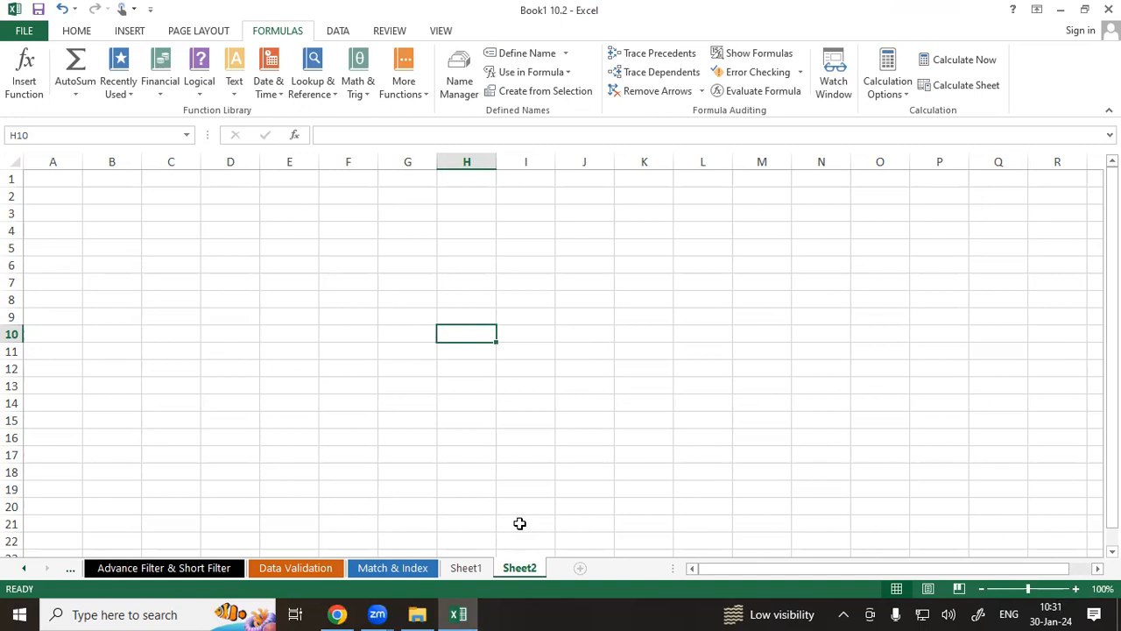
# Enter =SUM(Himanshu) in H10, inserting the defined name Himanshu from Use in Formula.
pyautogui.write('=su')
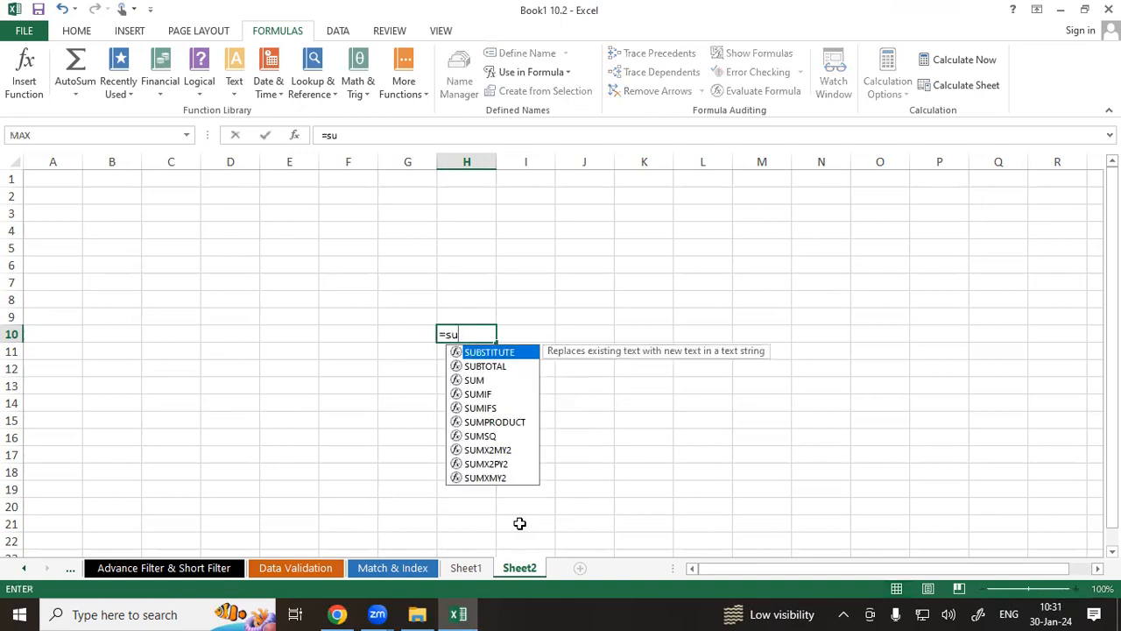
pyautogui.write('m')
pyautogui.press('Tab')
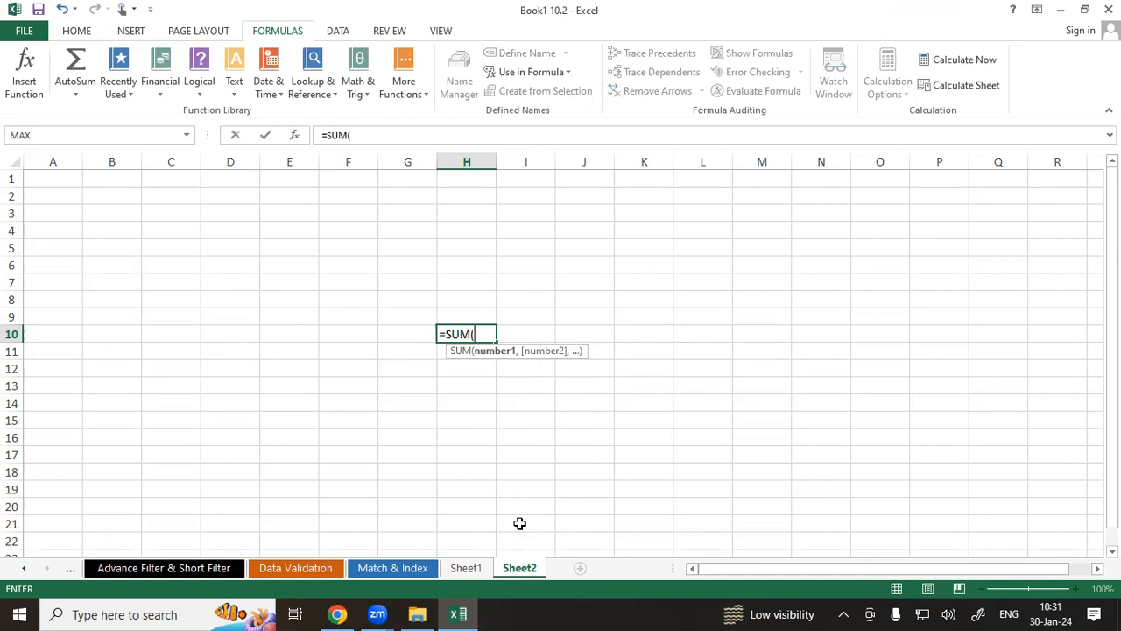
pyautogui.click(521, 73)
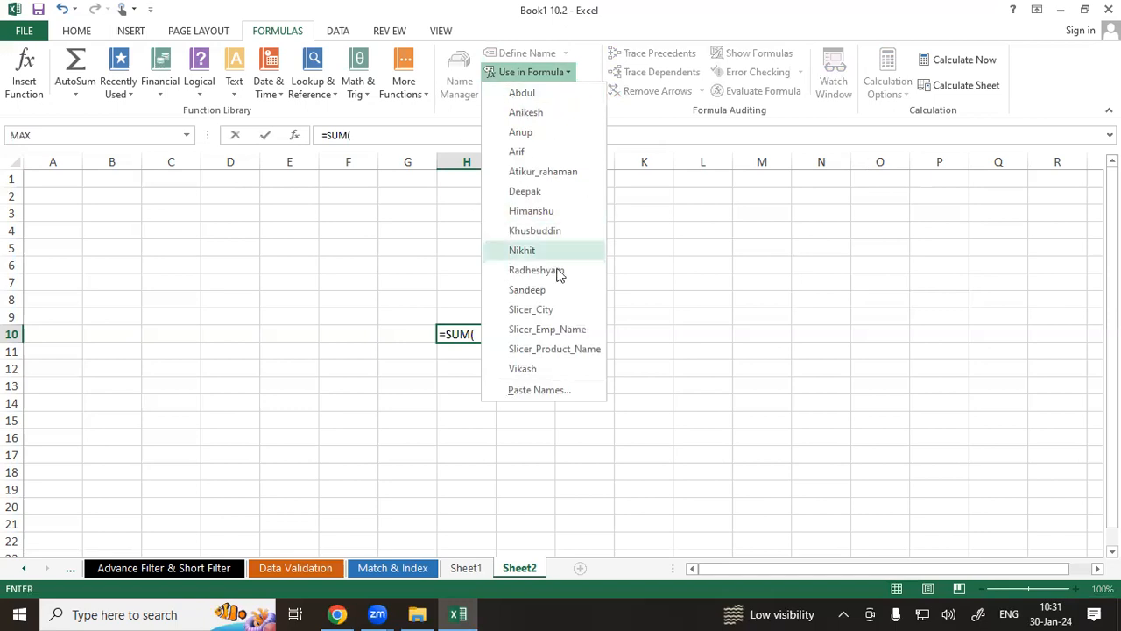
pyautogui.click(531, 210)
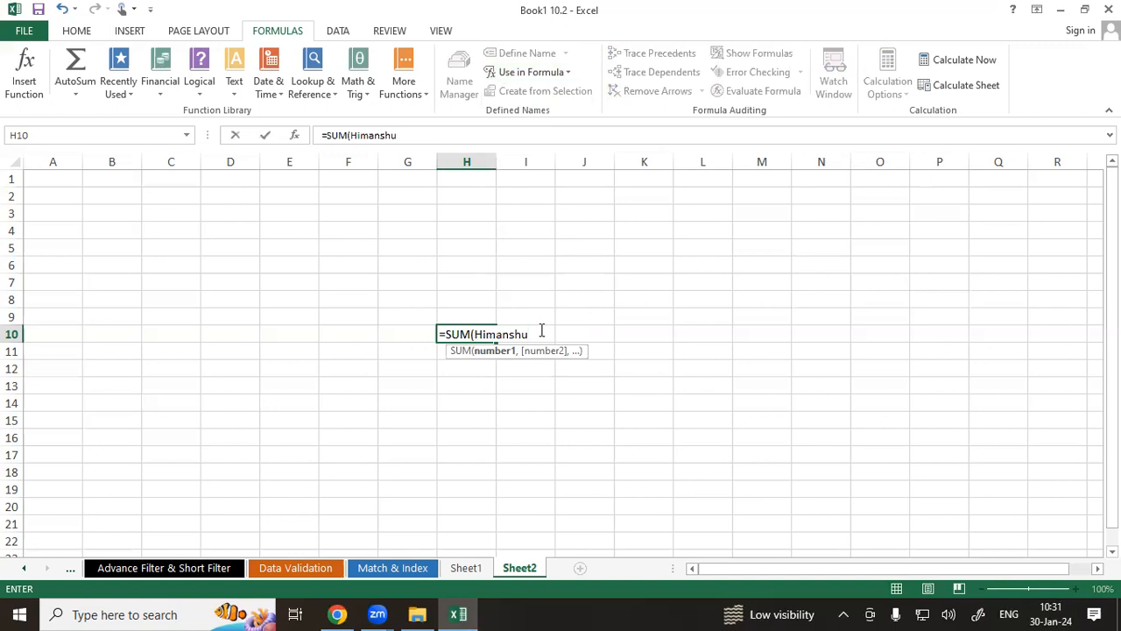
pyautogui.write(')')
pyautogui.press('Return')
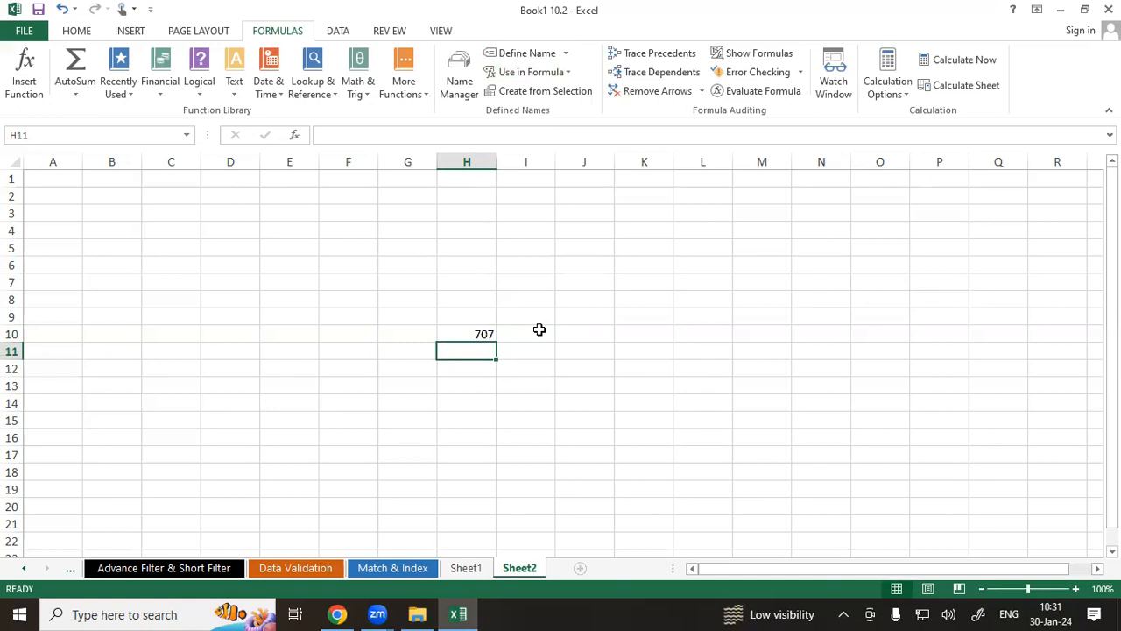
# On Sheet1, AutoSum Himanshu's scores into cell E21 to compare the total.
pyautogui.click(465, 567)
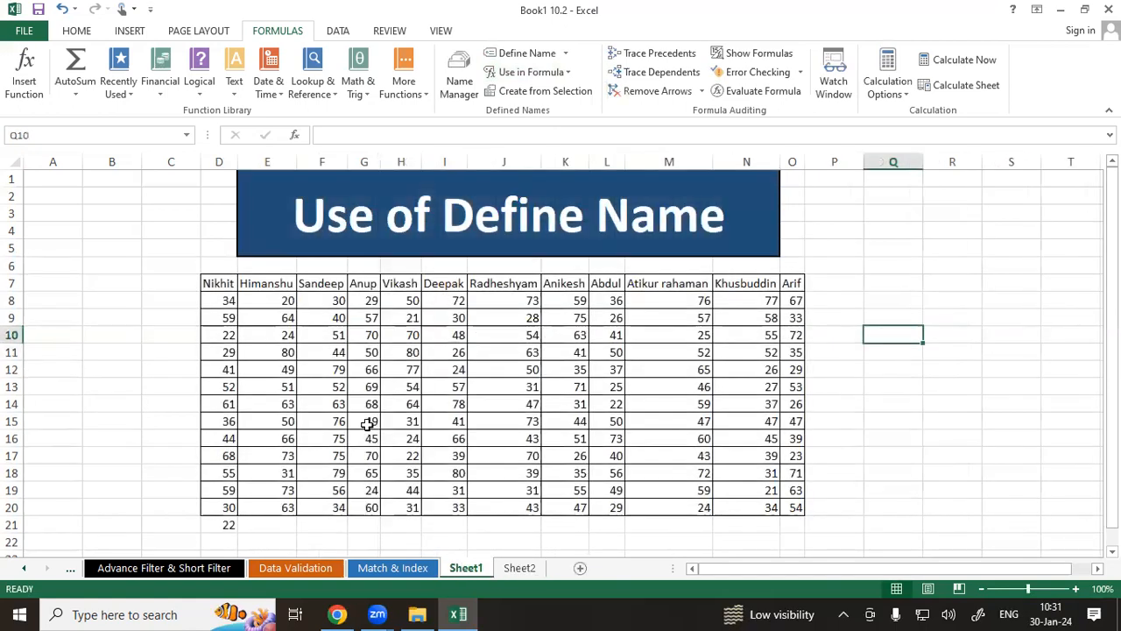
pyautogui.moveTo(280, 300); pyautogui.dragTo(284, 524)
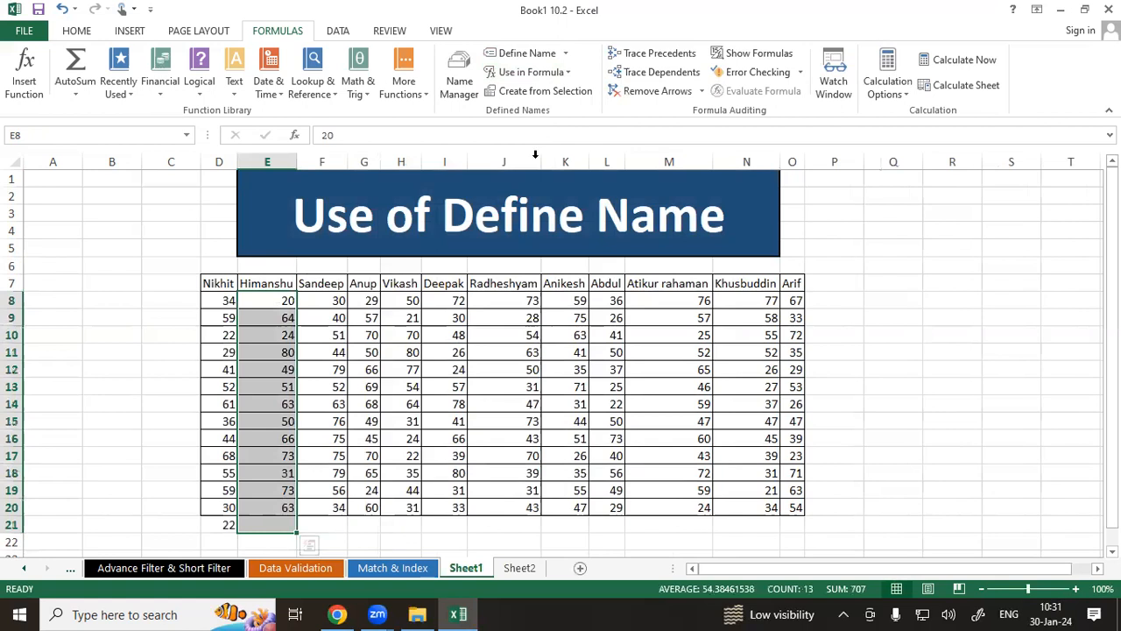
pyautogui.click(75, 67)
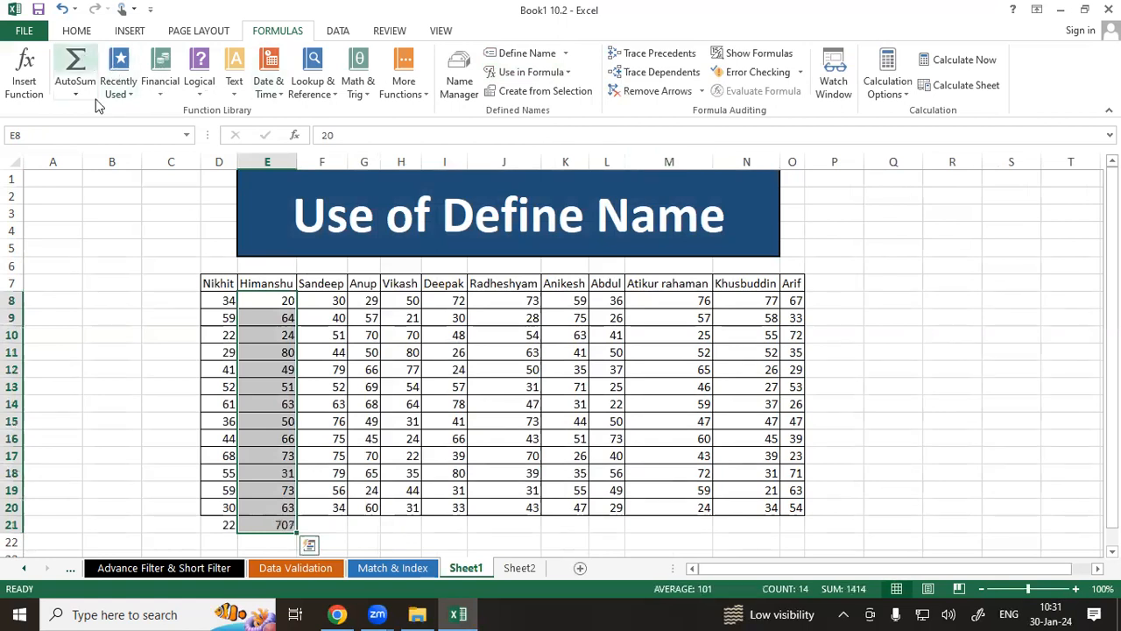
pyautogui.click(313, 507)
pyautogui.click(282, 522)
pyautogui.click(329, 526)
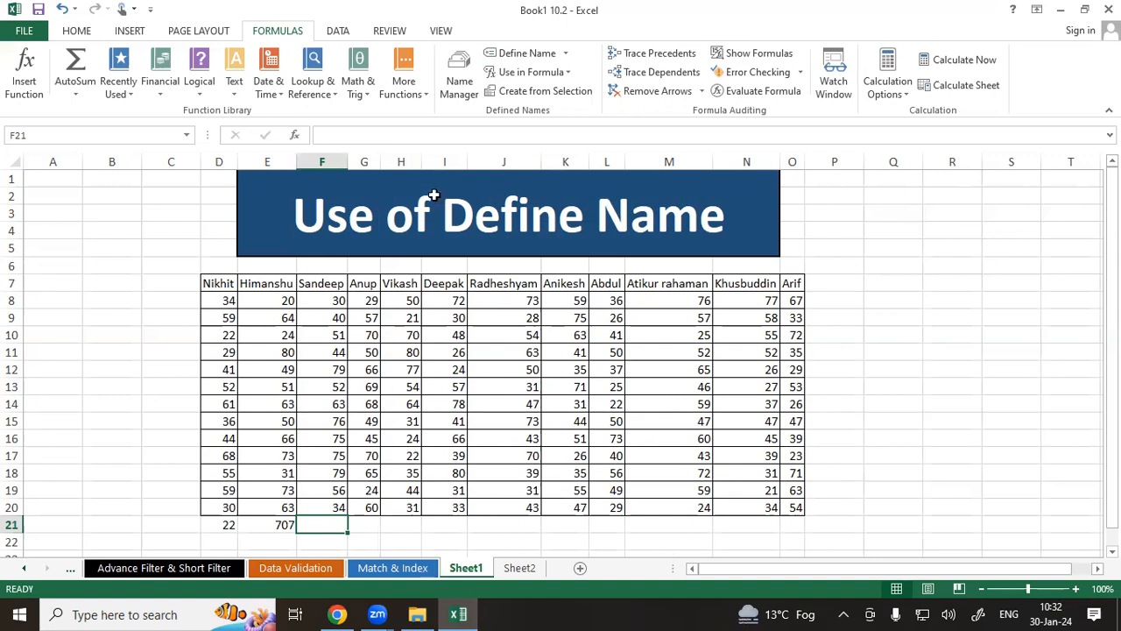
# Select Nikhit's scores D8:D20 on Sheet1 to check their total, then select F11 on Sheet2.
pyautogui.moveTo(216, 305); pyautogui.dragTo(223, 510)
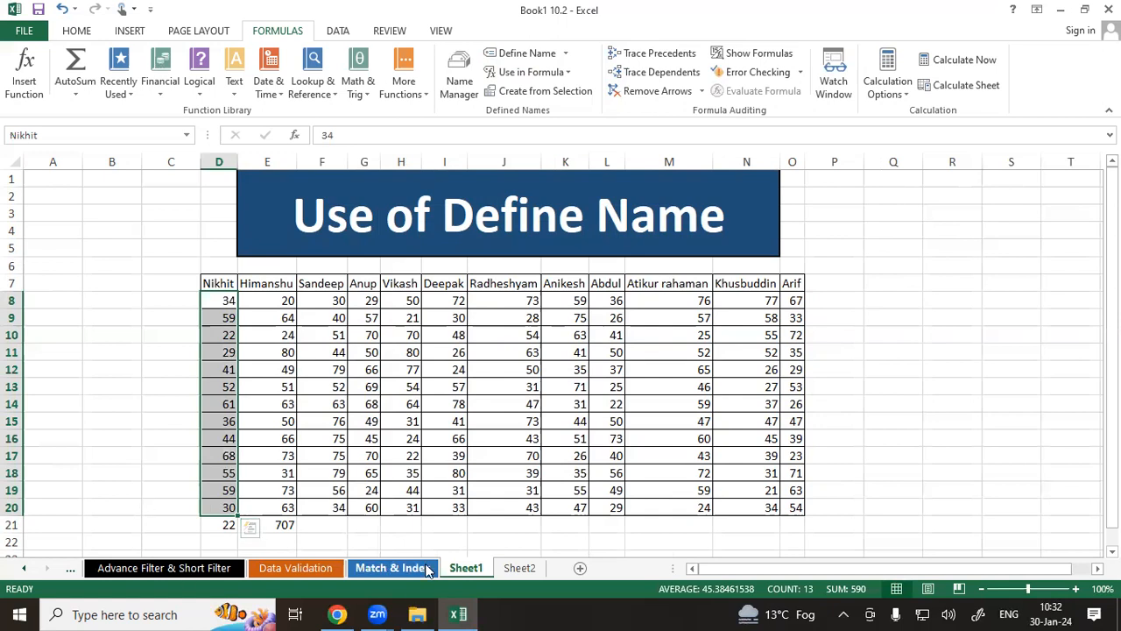
pyautogui.click(520, 568)
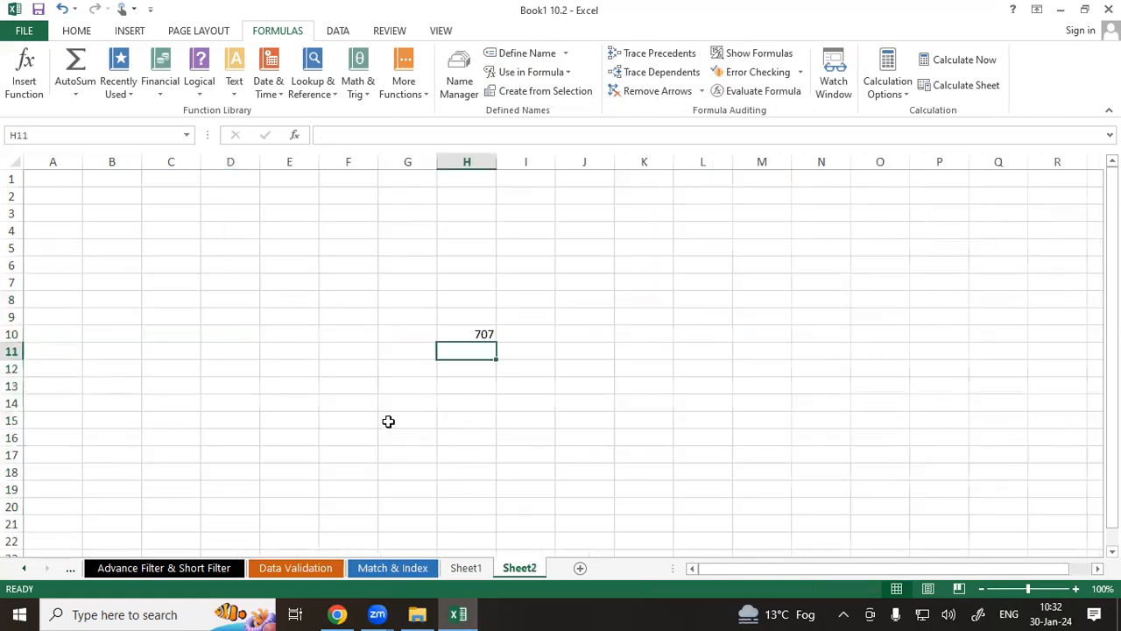
pyautogui.click(349, 360)
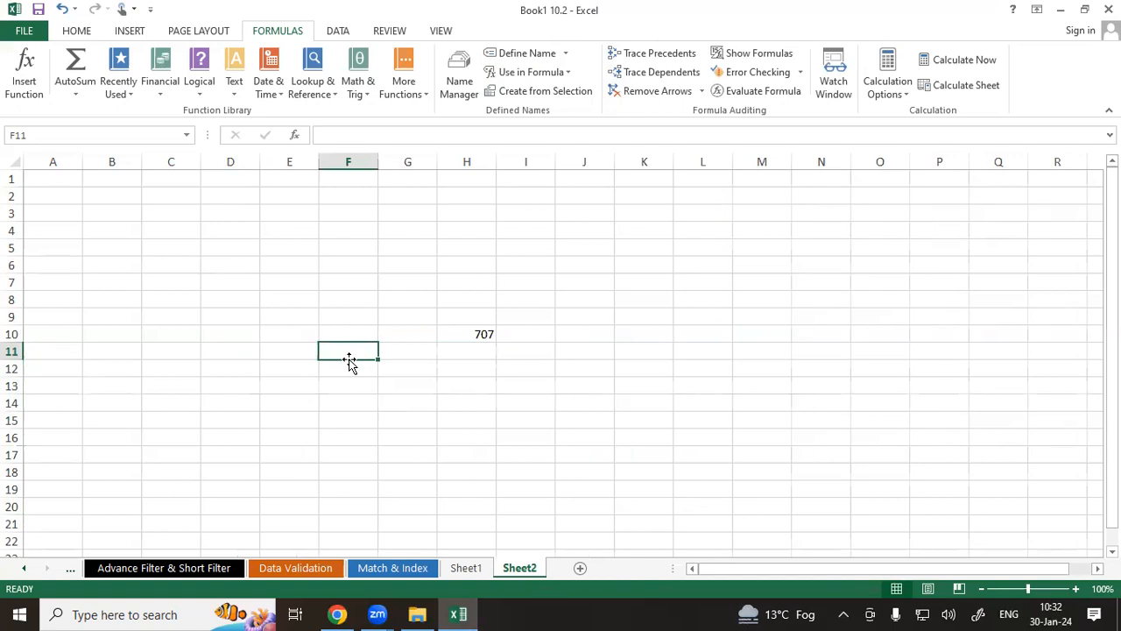
pyautogui.write('=')
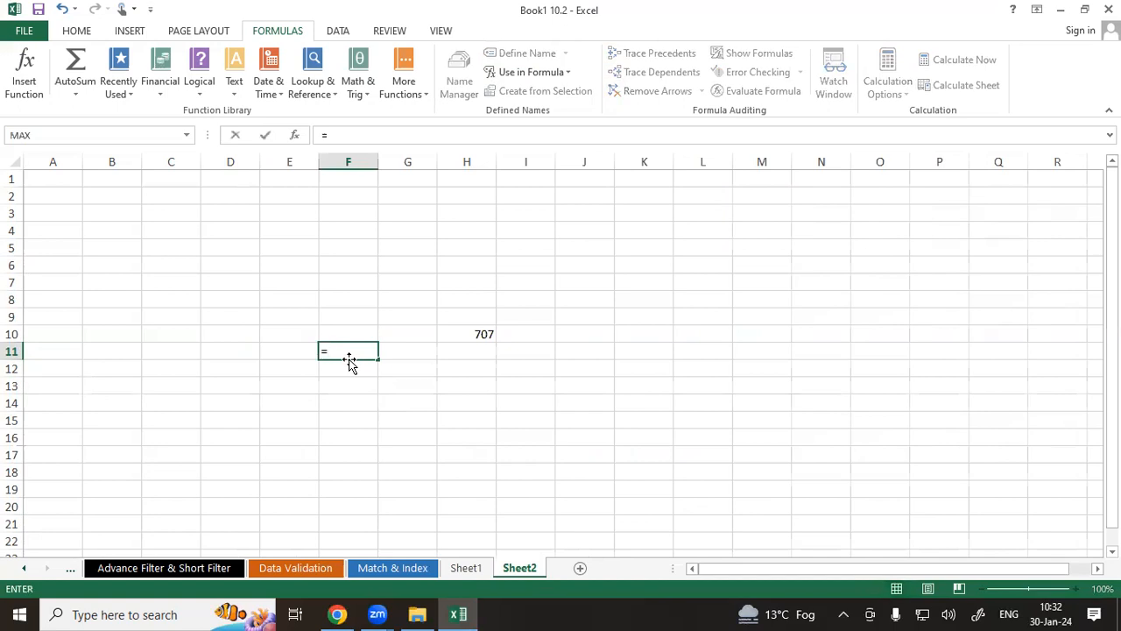
pyautogui.write('mag')
pyautogui.press('Tab')
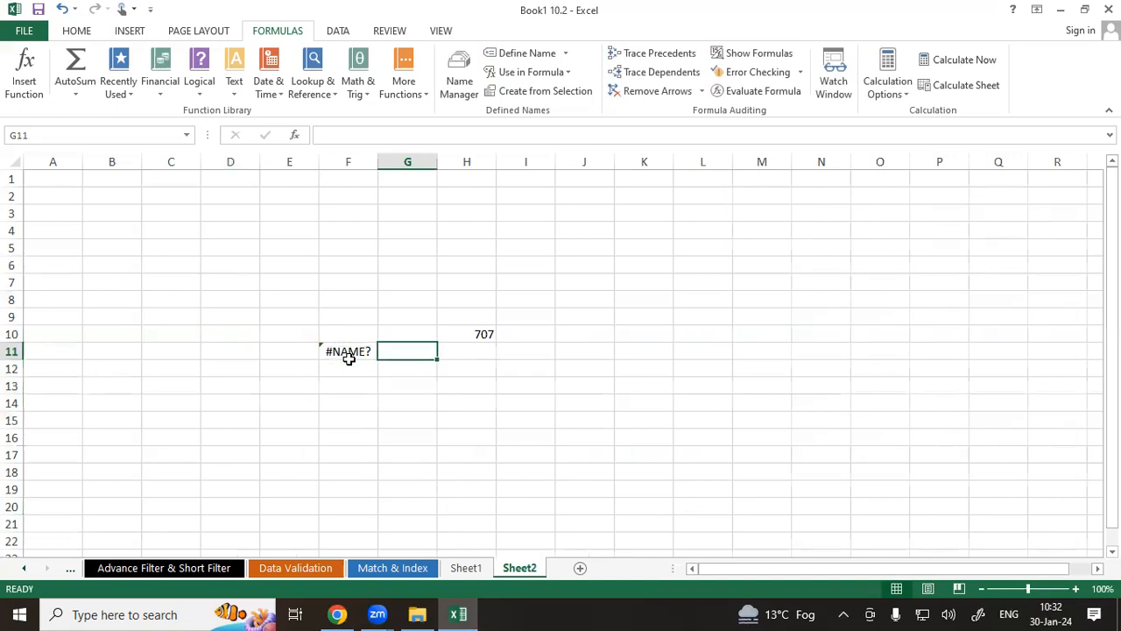
# Rewrite F11 as =MIN(Deepak) using the defined name Deepak.
pyautogui.doubleClick(343, 351)
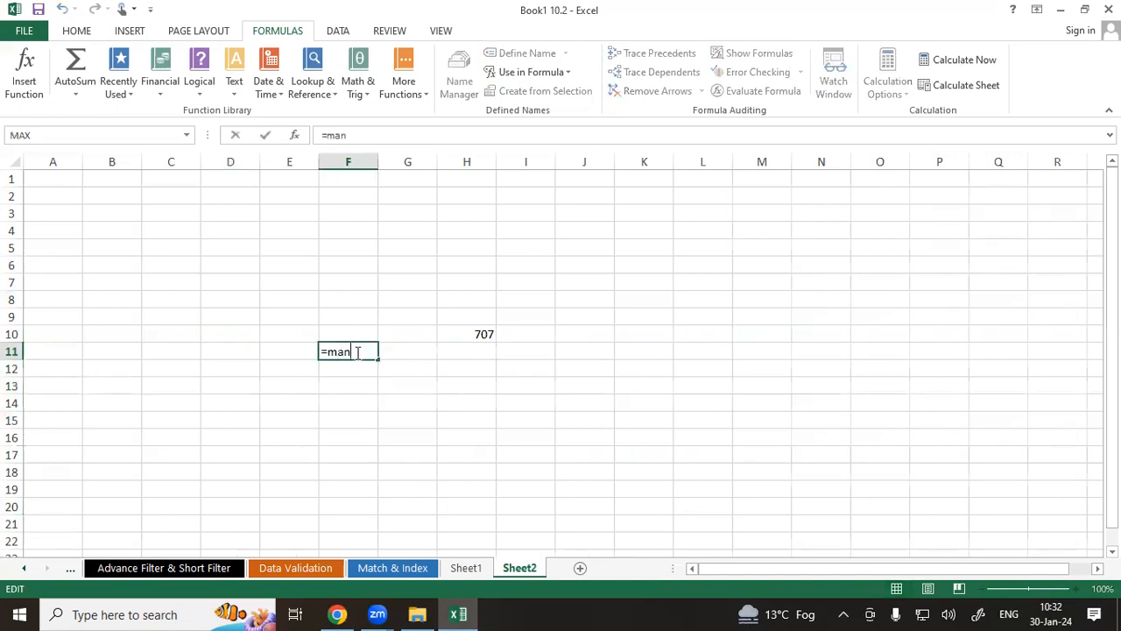
pyautogui.press('BackSpace')
pyautogui.press('BackSpace')
pyautogui.write('in')
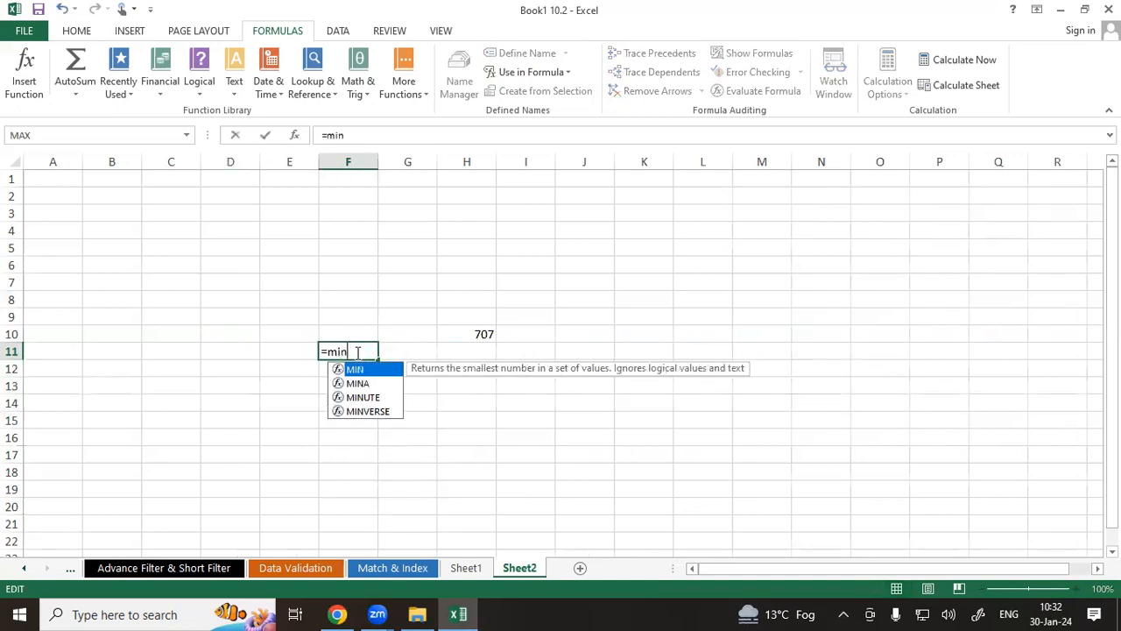
pyautogui.press('Tab')
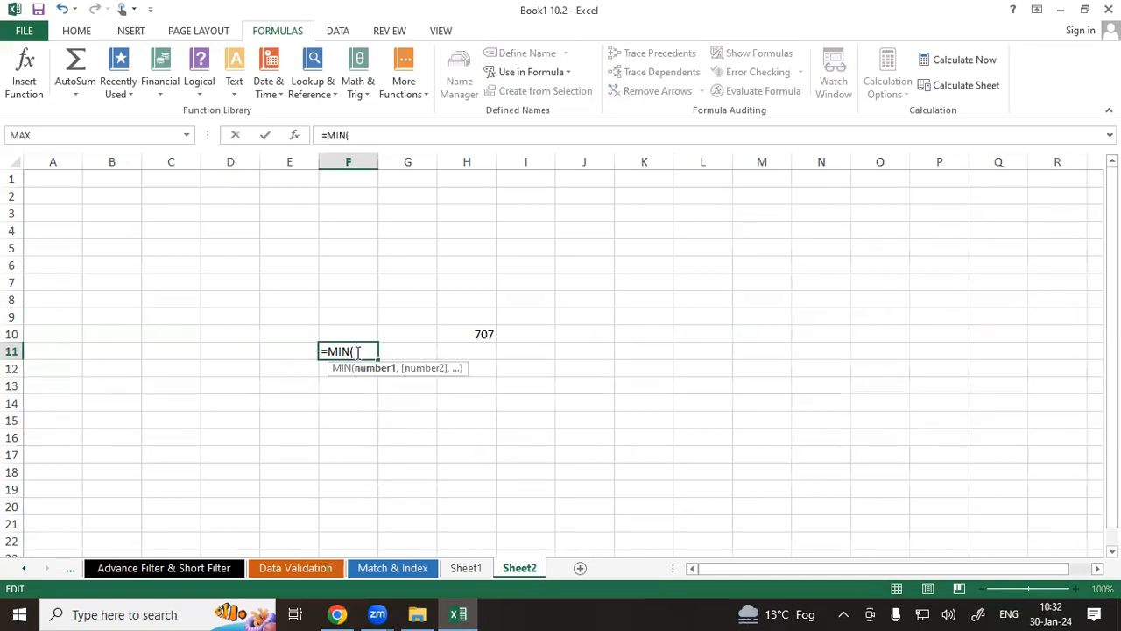
pyautogui.click(541, 74)
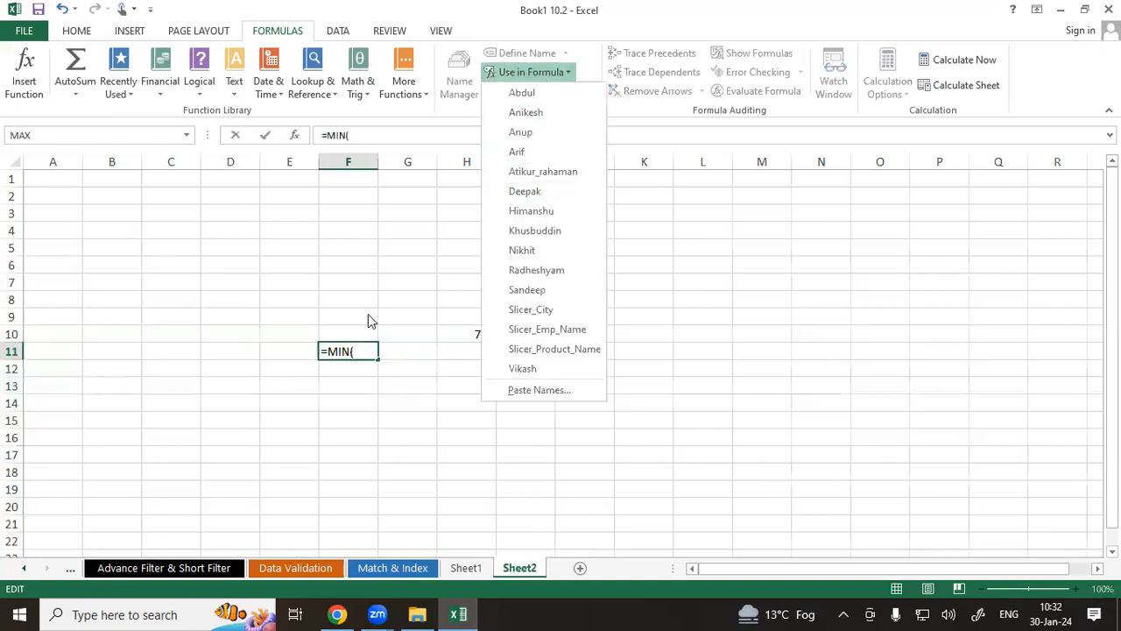
pyautogui.click(366, 347)
pyautogui.write('d')
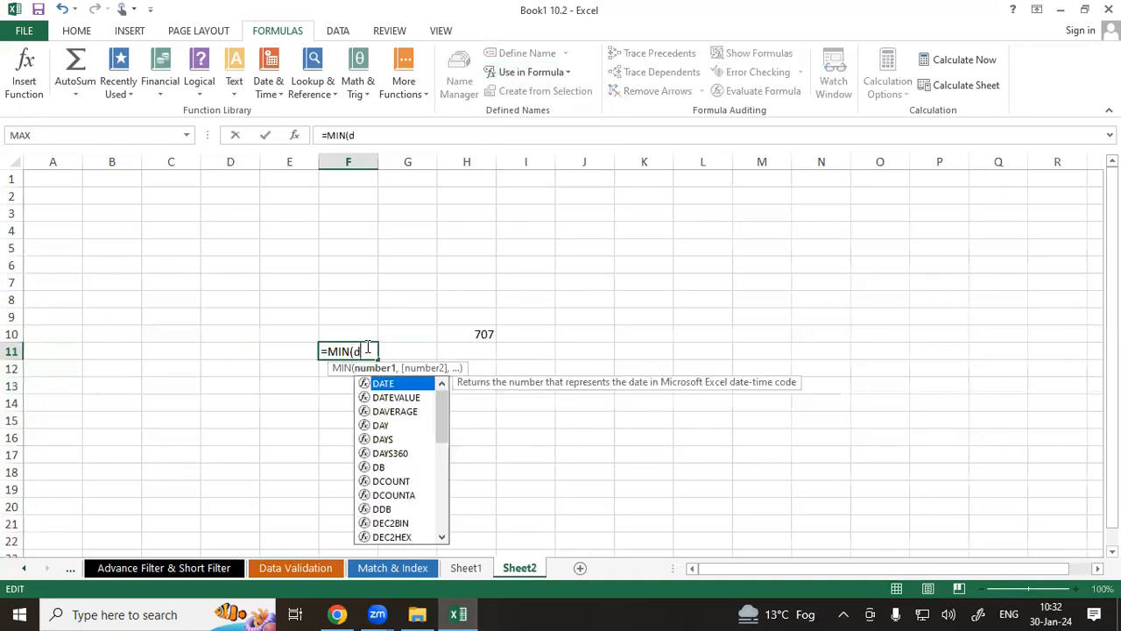
pyautogui.write('eepak')
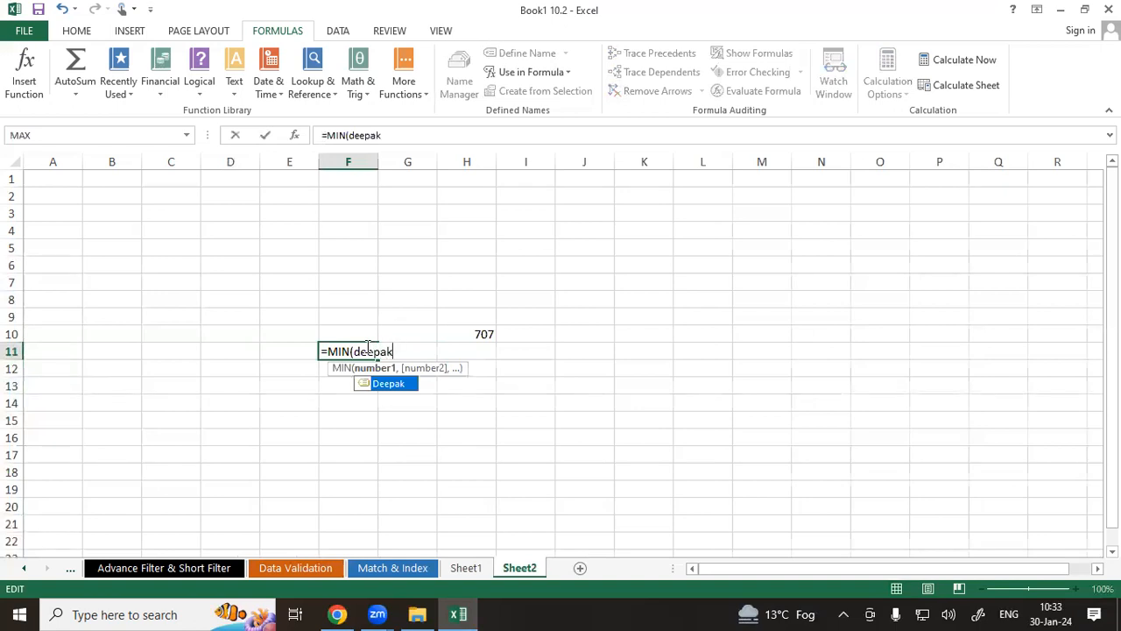
pyautogui.write(')')
pyautogui.press('Return')
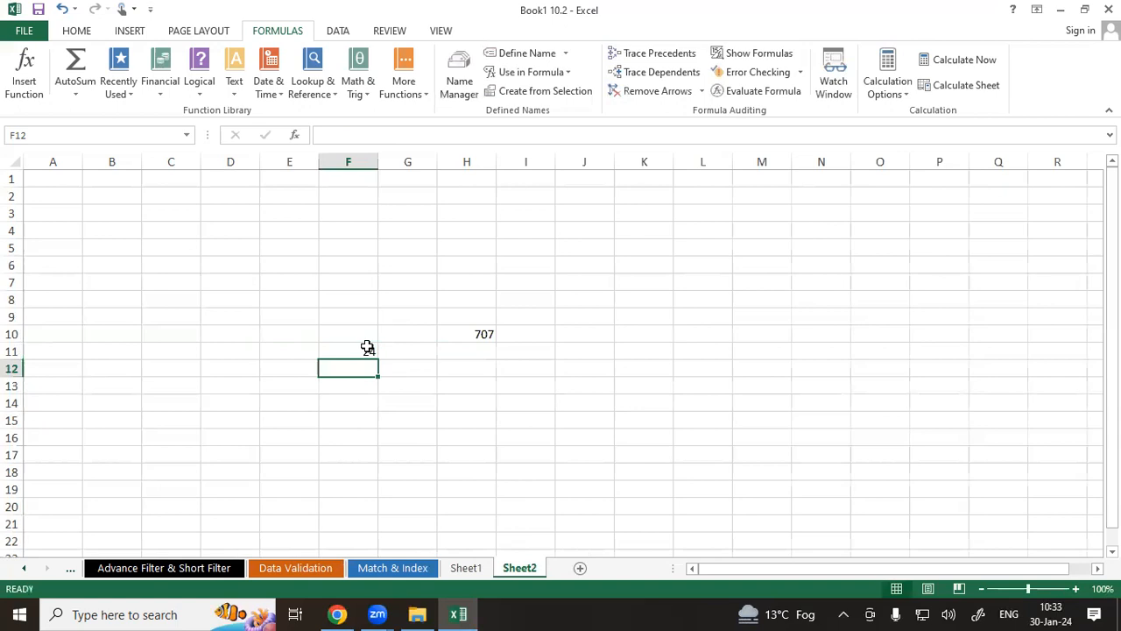
# Enter =MAX(Deepak) in cell F12 below the MIN formula.
pyautogui.click(368, 350)
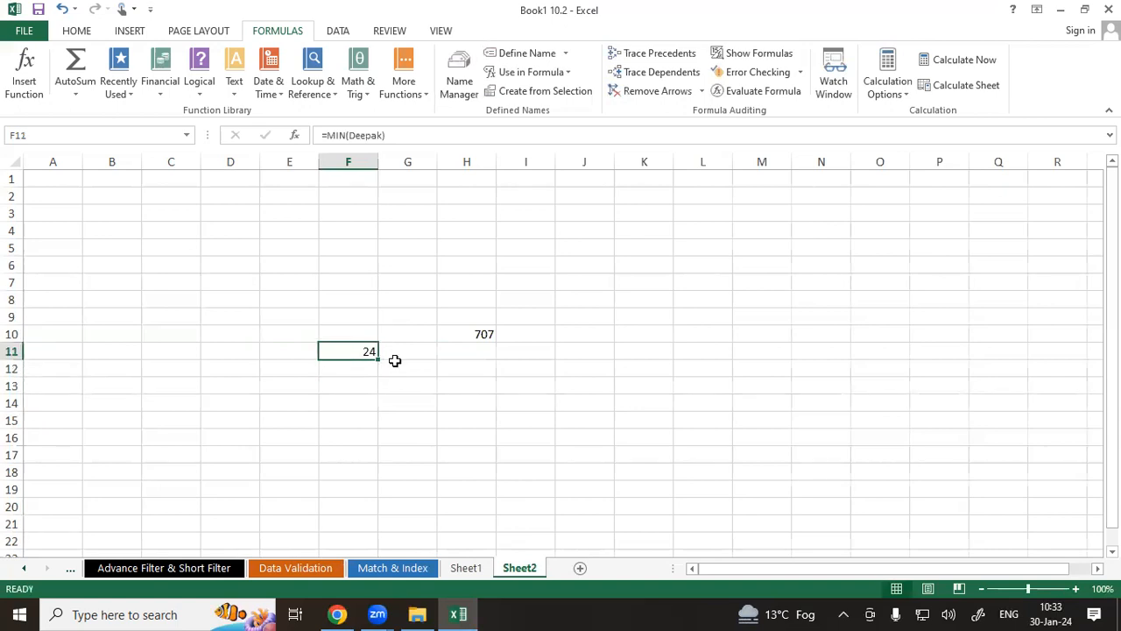
pyautogui.press('Down')
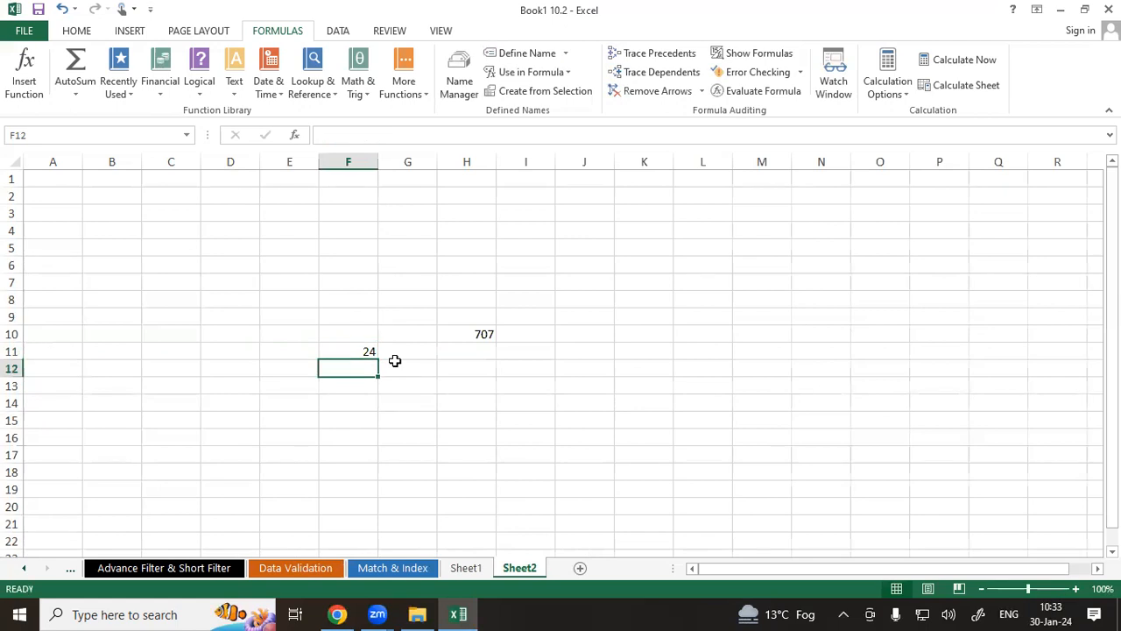
pyautogui.write('=max')
pyautogui.press('Tab')
pyautogui.write('dee')
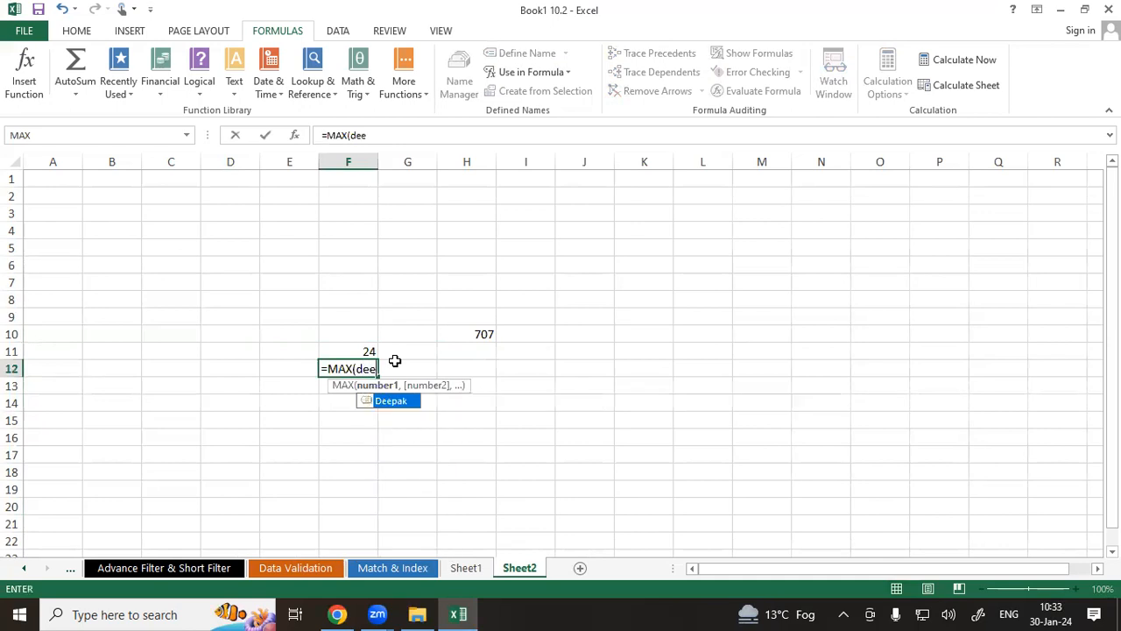
pyautogui.press('Tab')
pyautogui.write(')')
pyautogui.press('Return')
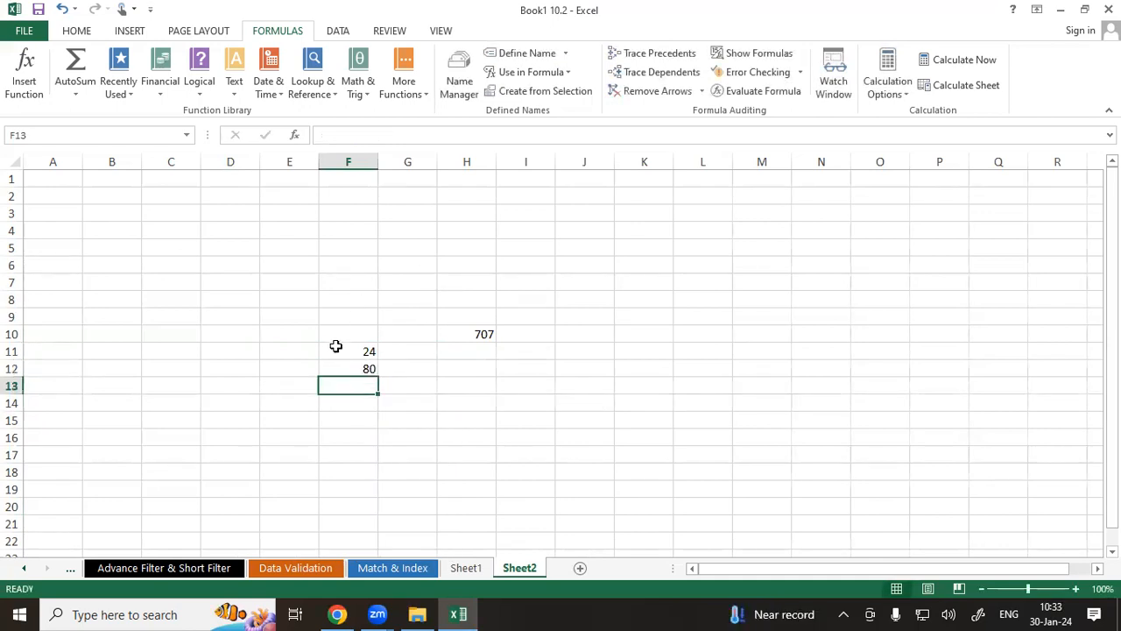
# Switch to Sheet1 and delete the totals in cells D21:E21 below the score table.
pyautogui.click(334, 368)
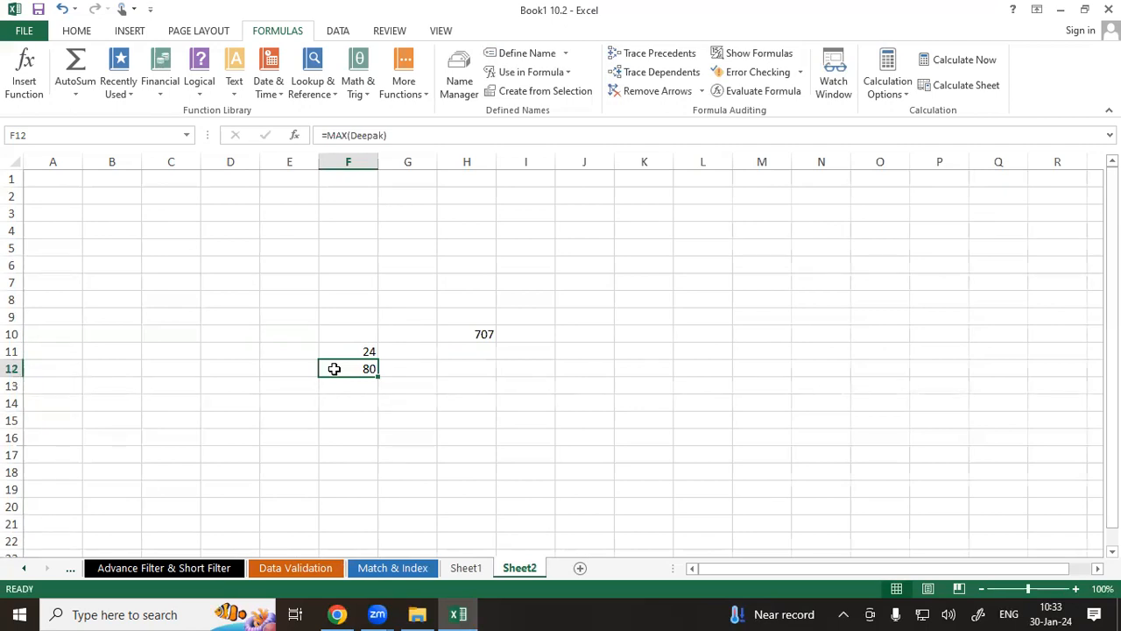
pyautogui.click(464, 569)
pyautogui.moveTo(224, 524); pyautogui.dragTo(276, 526)
pyautogui.press('Delete')
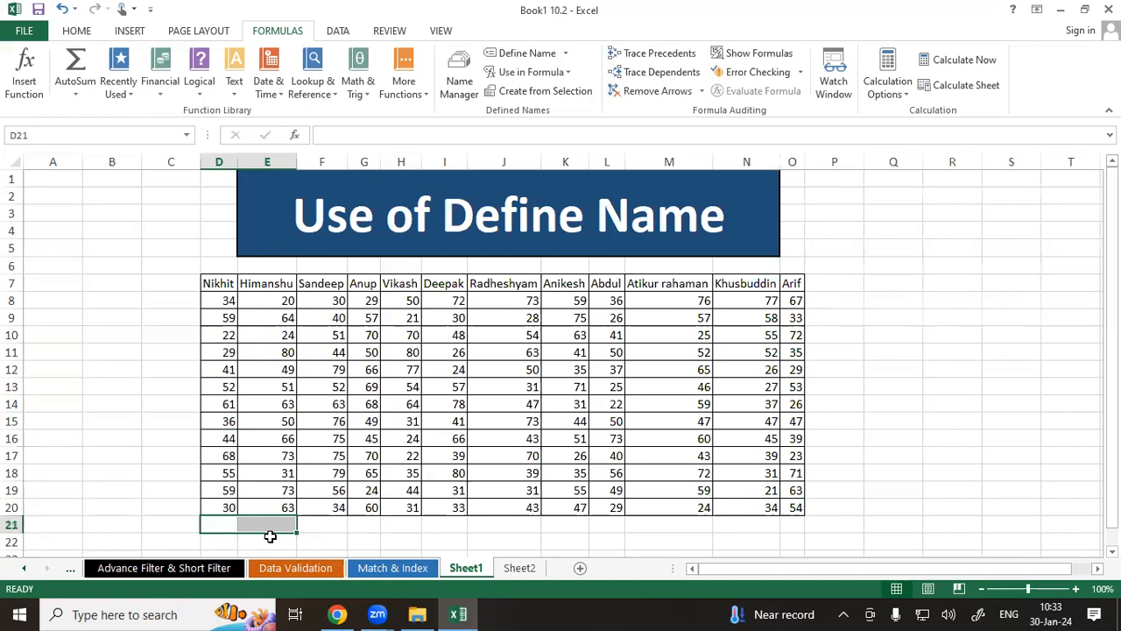
pyautogui.scroll(-1, 270, 536)
pyautogui.click(293, 528)
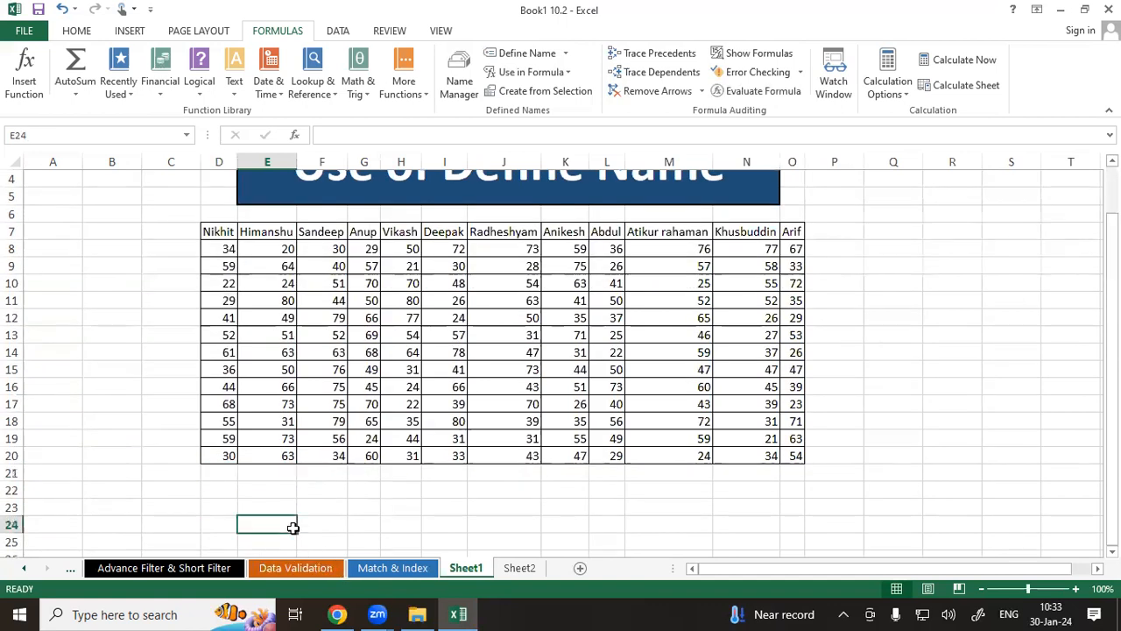
pyautogui.scroll(-3, 292, 528)
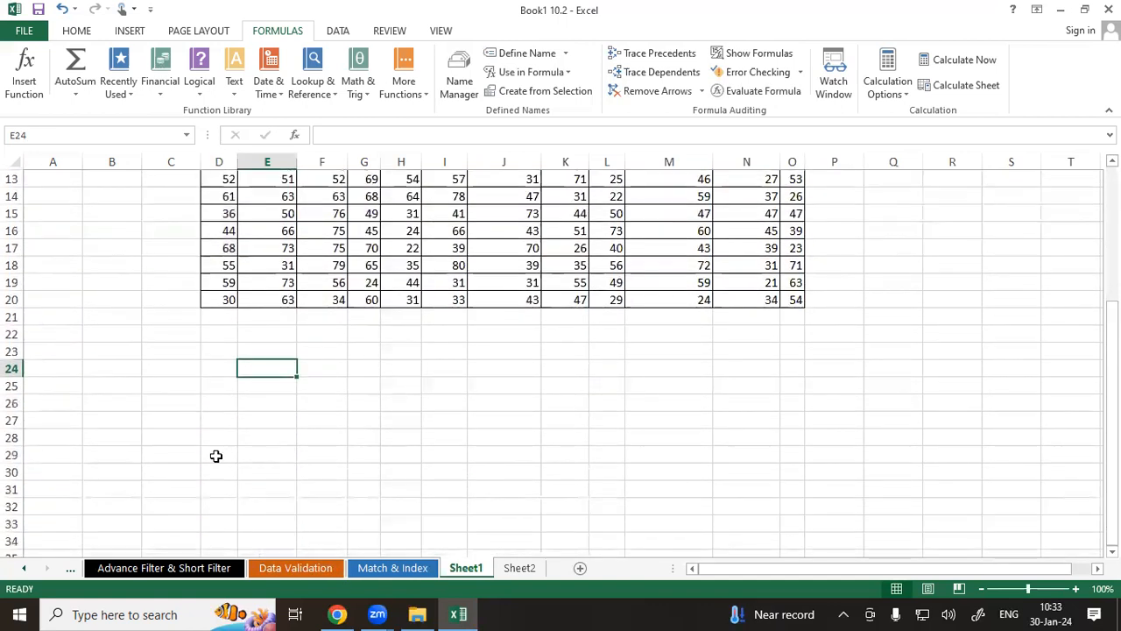
pyautogui.click(214, 456)
pyautogui.write('=su')
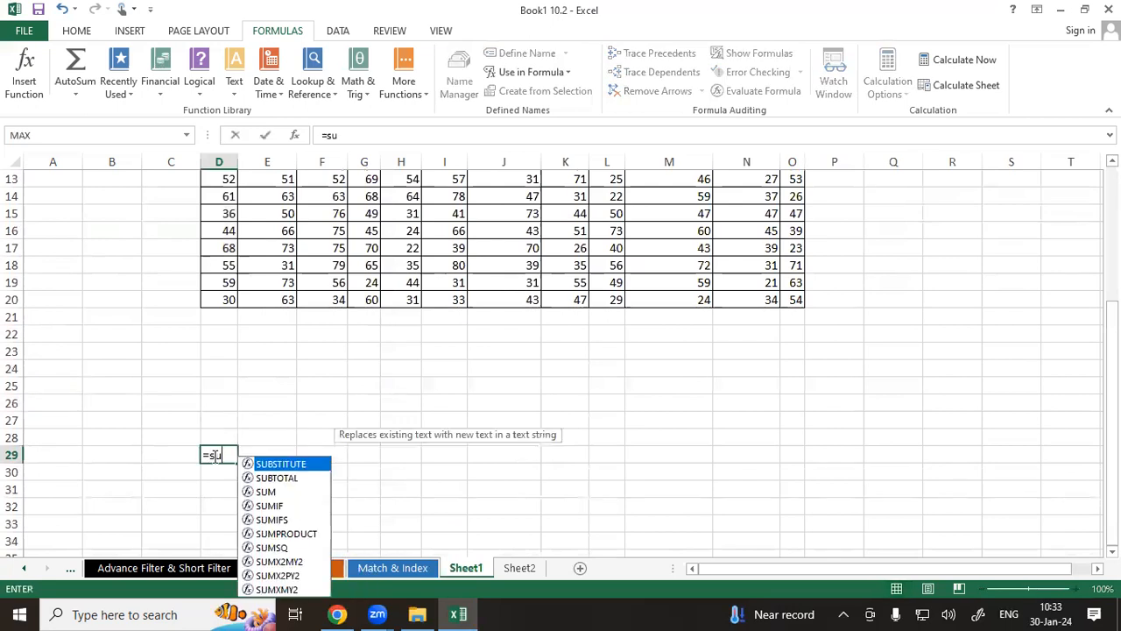
pyautogui.write('m(at')
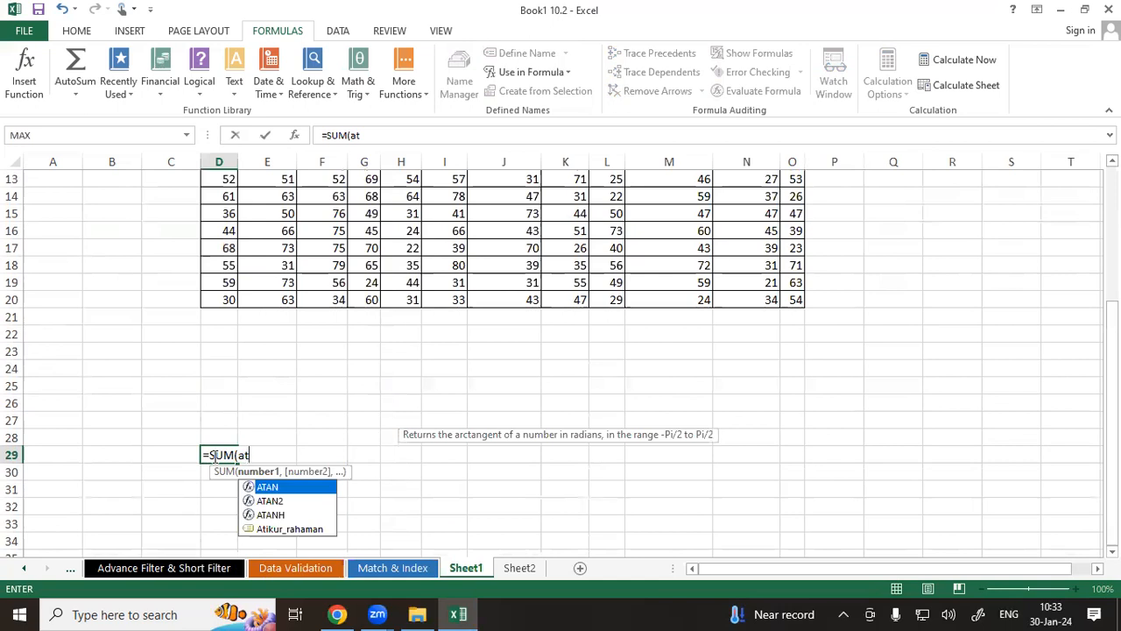
pyautogui.press('Down')
pyautogui.press('Down')
pyautogui.press('Down')
pyautogui.press('Tab')
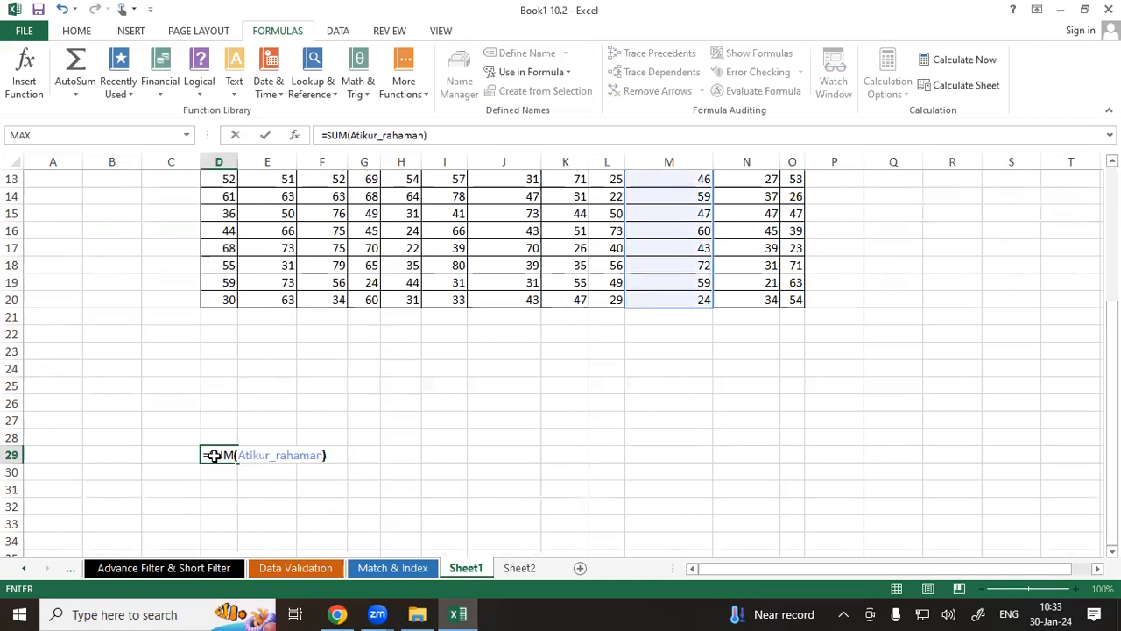
pyautogui.press('Return')
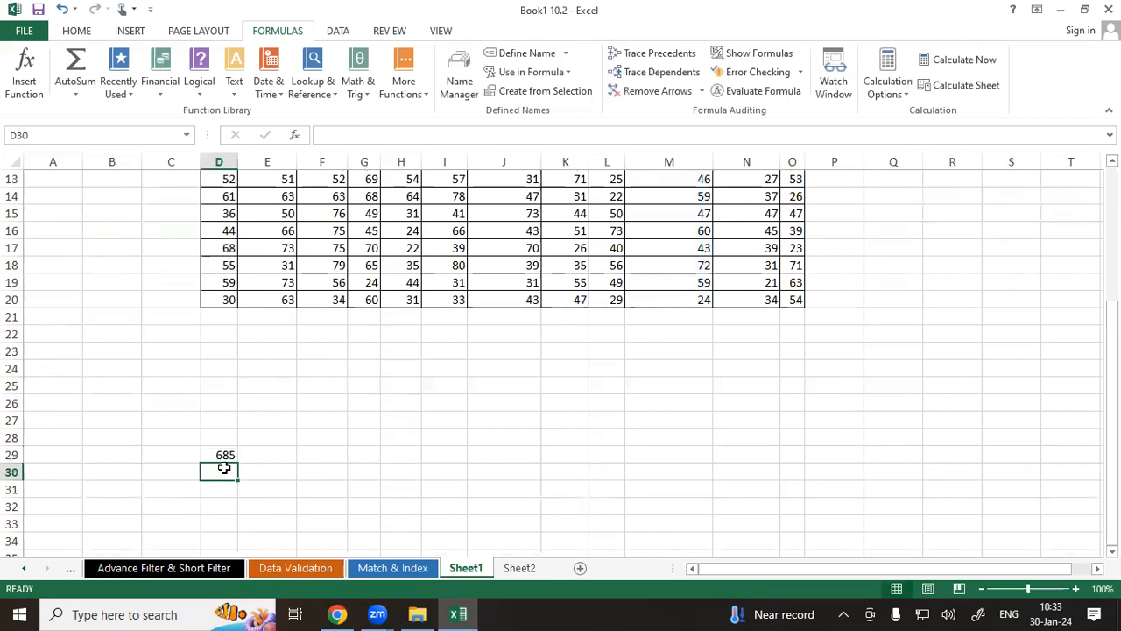
# Enter =AVERAGE(Khusbuddin) in cell L29 using the defined name Khusbuddin.
pyautogui.click(591, 451)
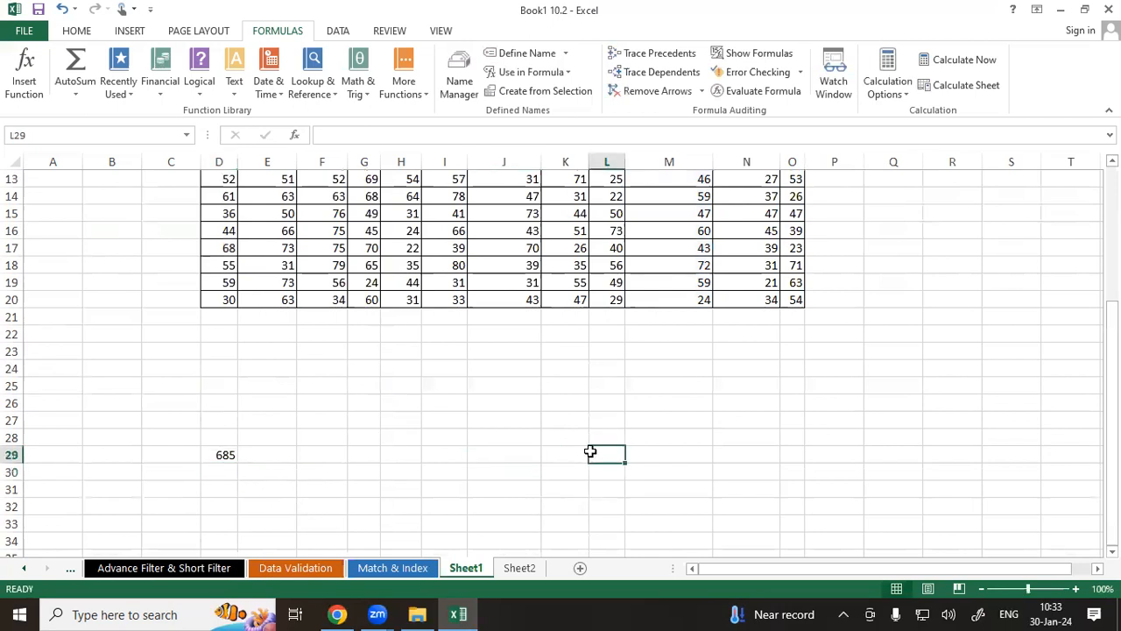
pyautogui.write('=r')
pyautogui.press('BackSpace')
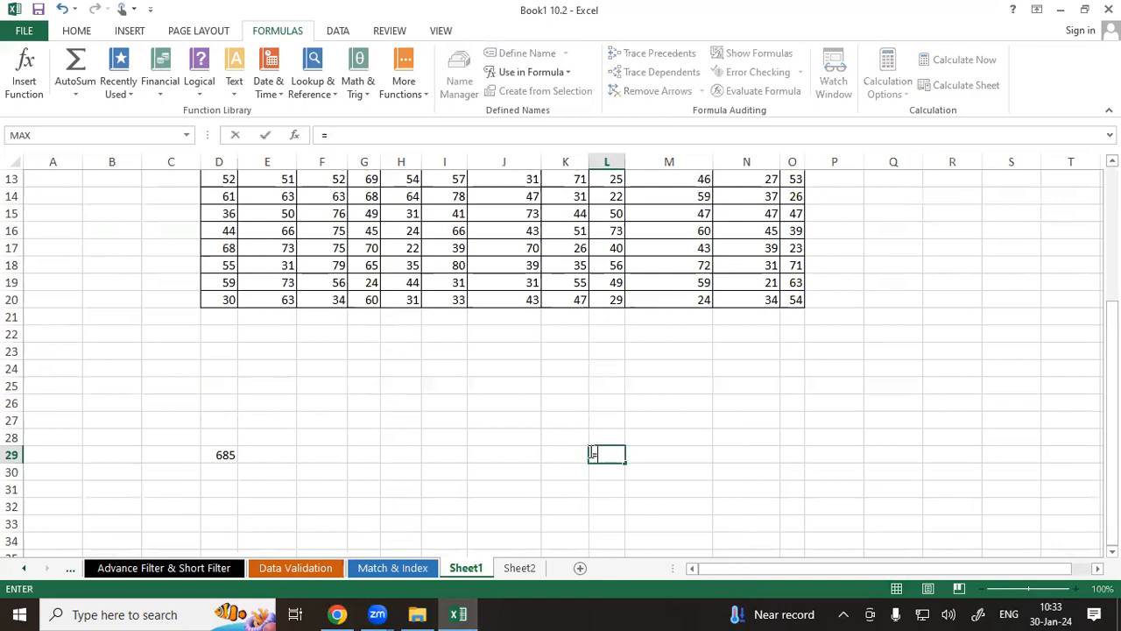
pyautogui.write('ava')
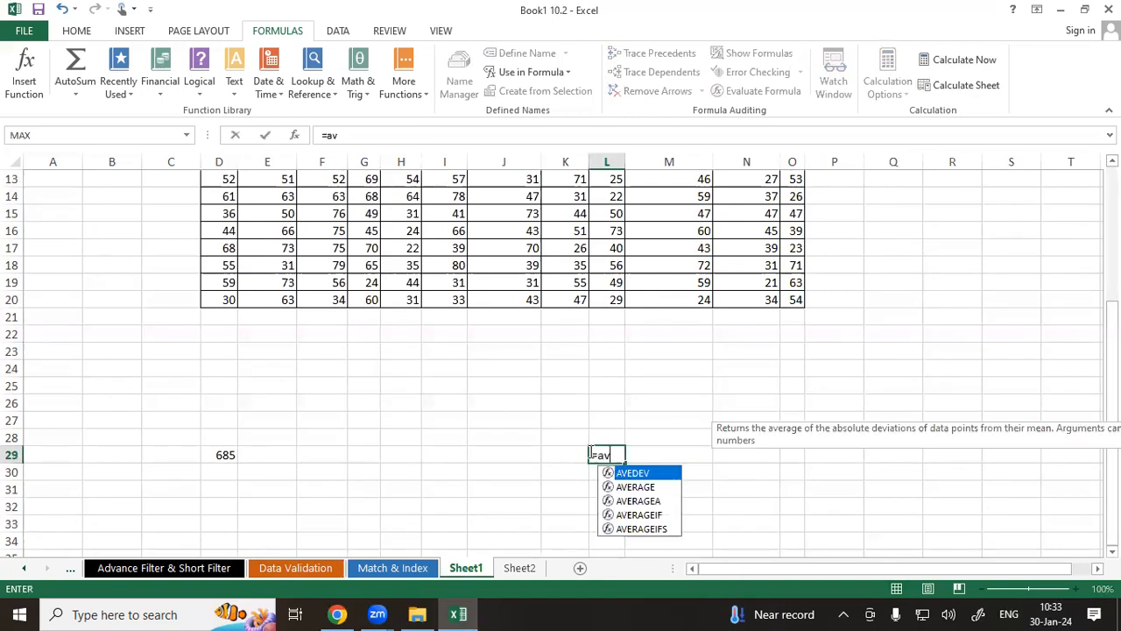
pyautogui.press('BackSpace')
pyautogui.press('Down')
pyautogui.press('Down')
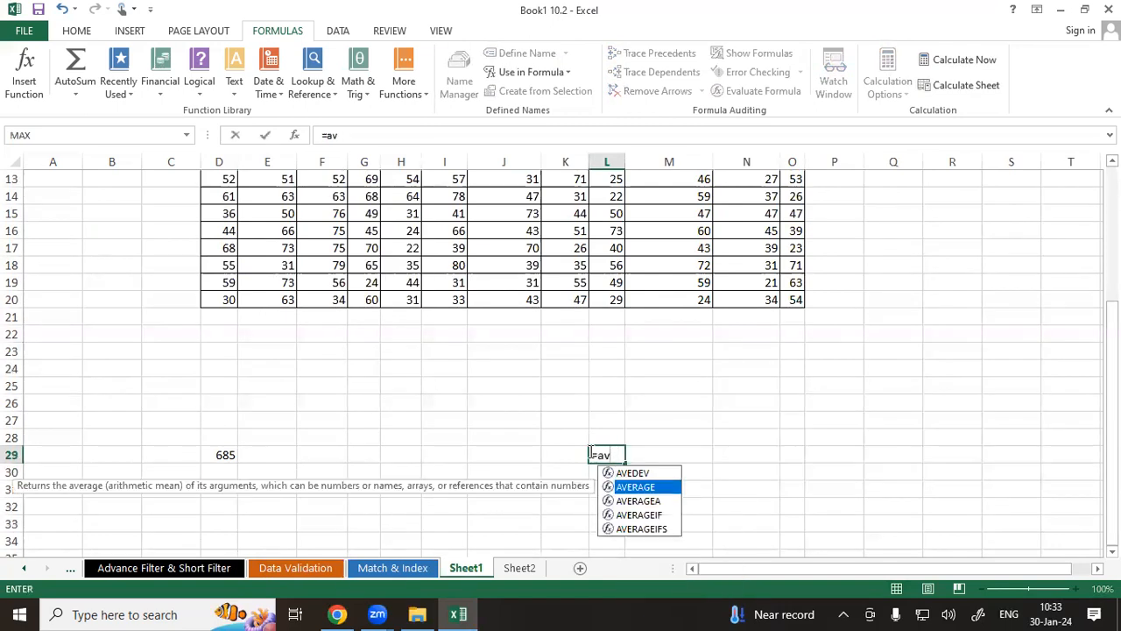
pyautogui.press('Tab')
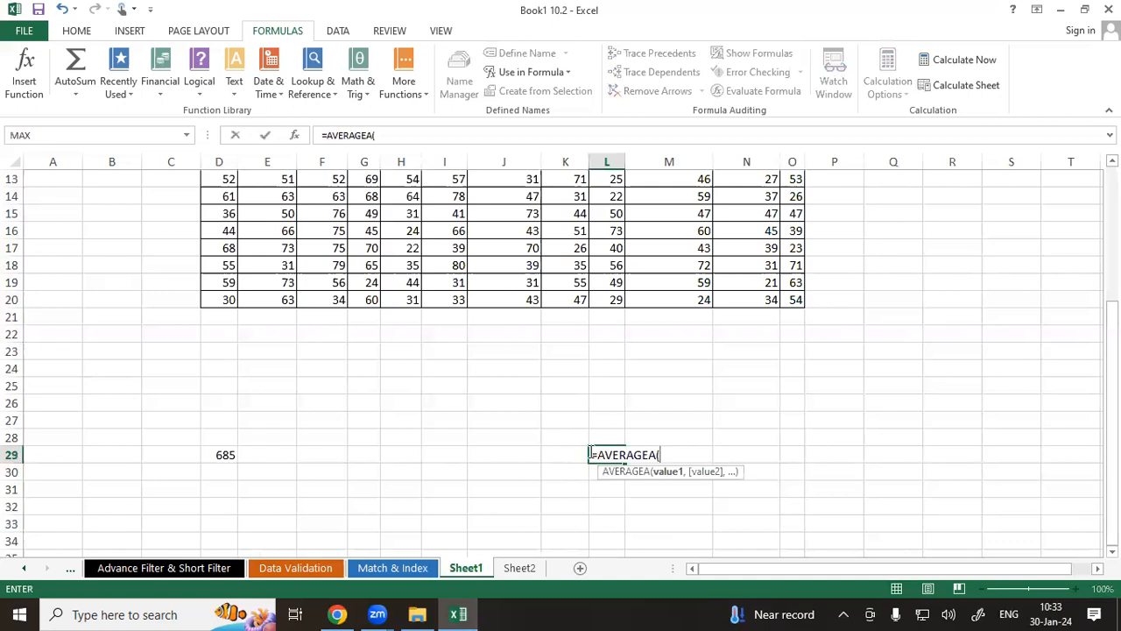
pyautogui.press('BackSpace')
pyautogui.press('BackSpace')
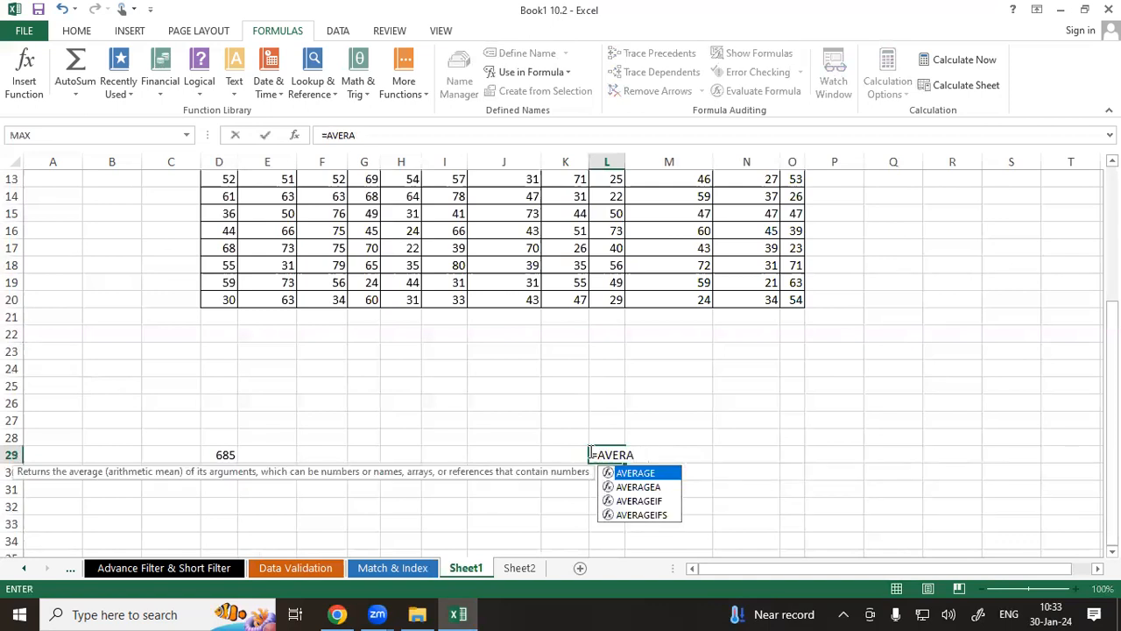
pyautogui.press('Tab')
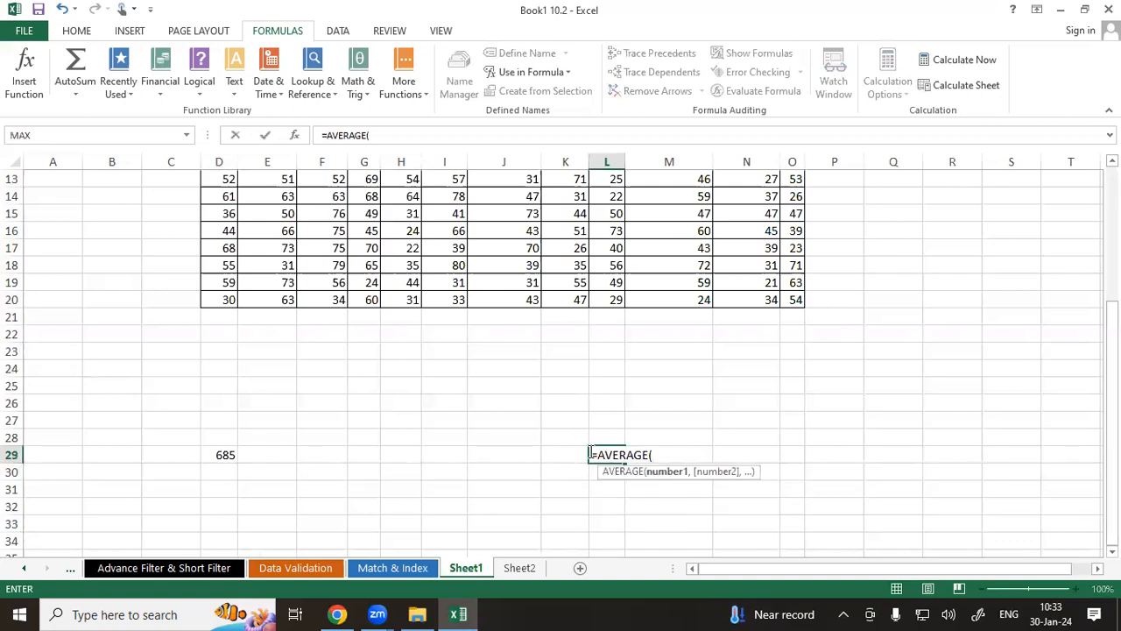
pyautogui.scroll(2, 590, 453)
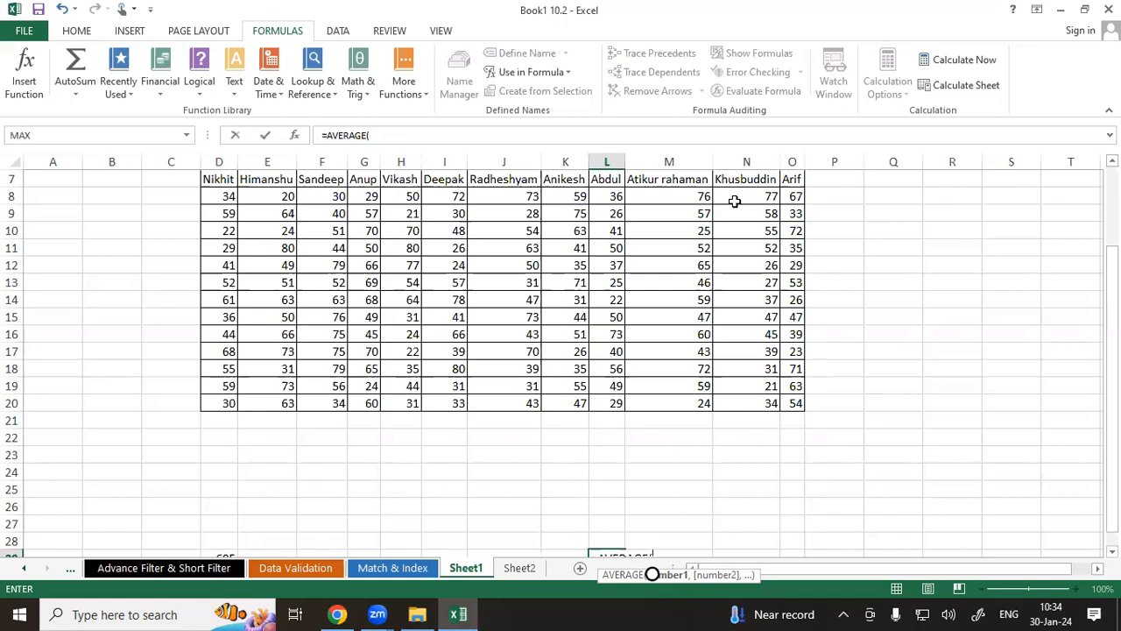
pyautogui.write('khu')
pyautogui.press('Tab')
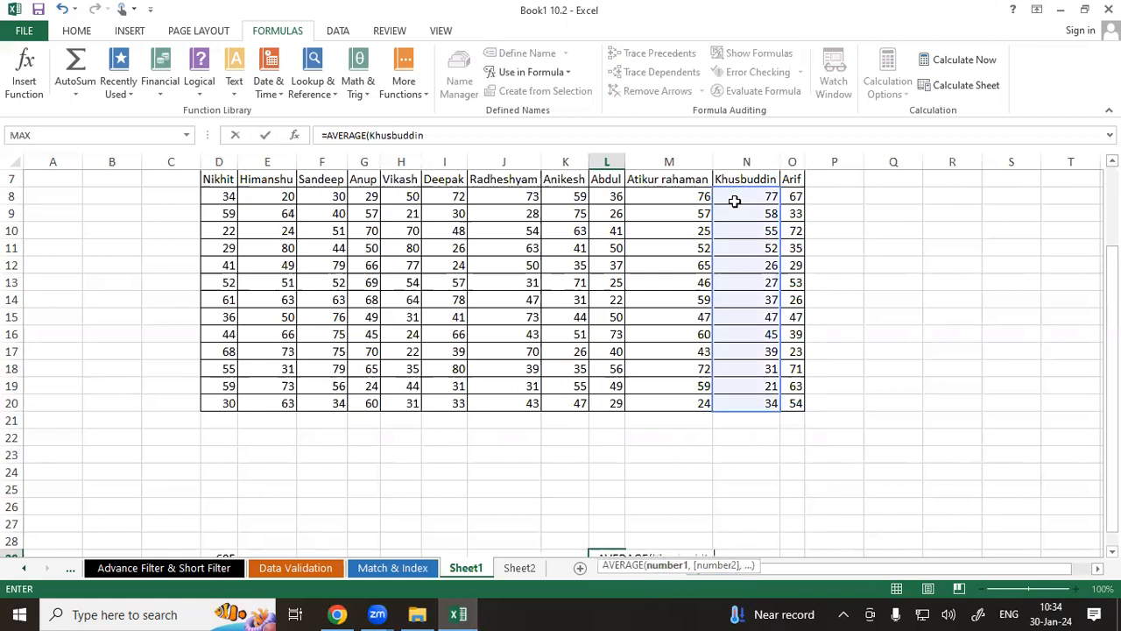
pyautogui.scroll(-1, 999, 183)
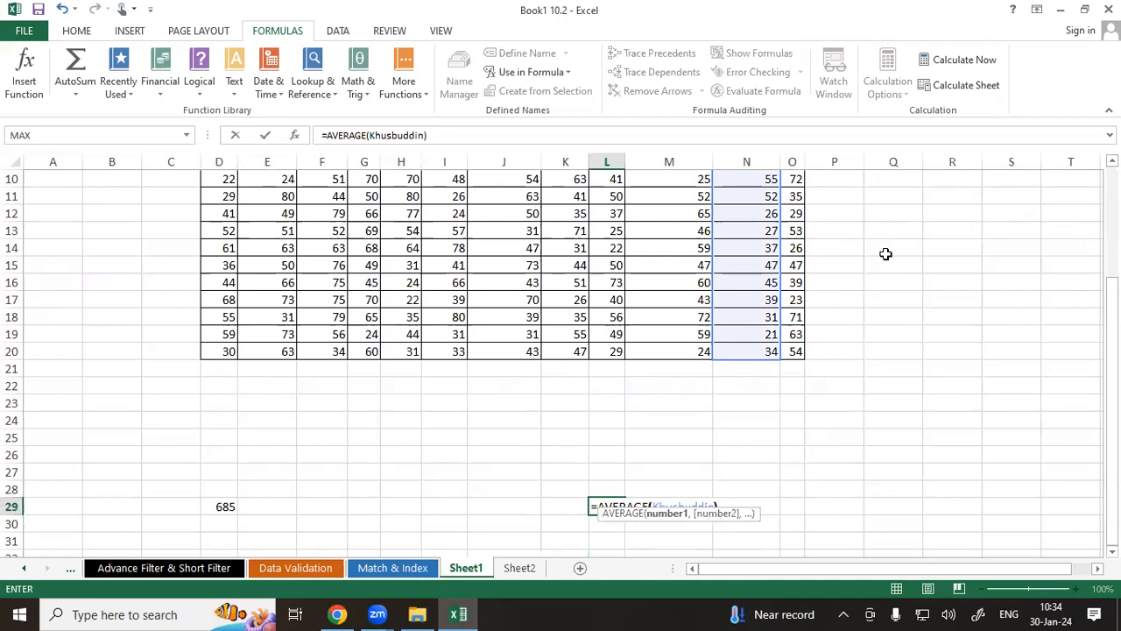
pyautogui.press('Return')
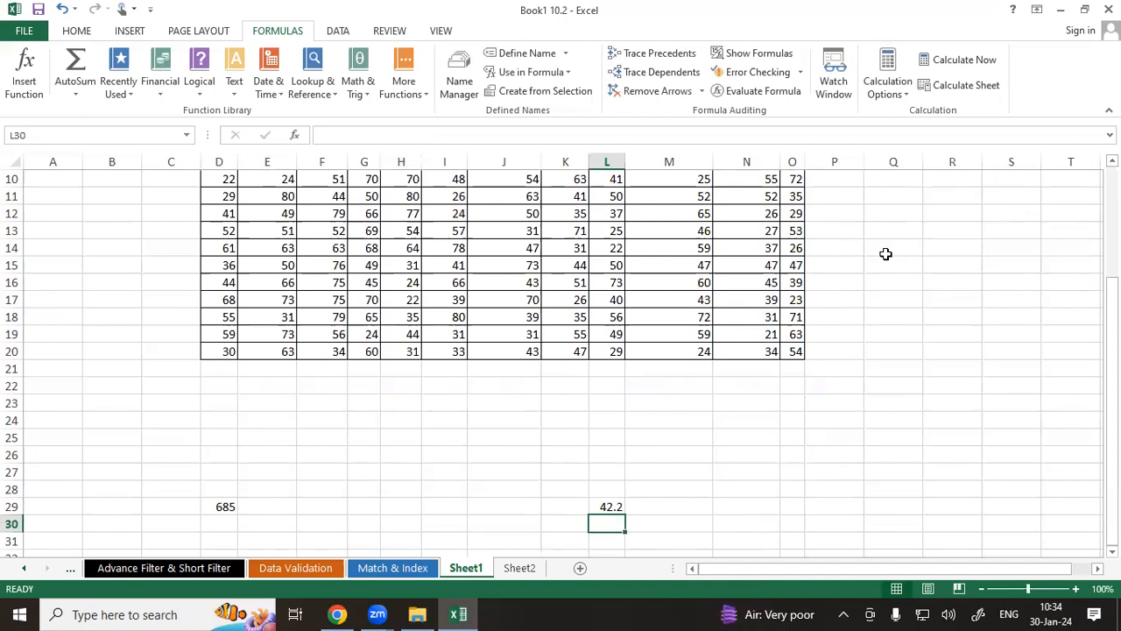
# Enter =SUM(Sandeep) in cell P26 using the defined name Sandeep.
pyautogui.click(818, 457)
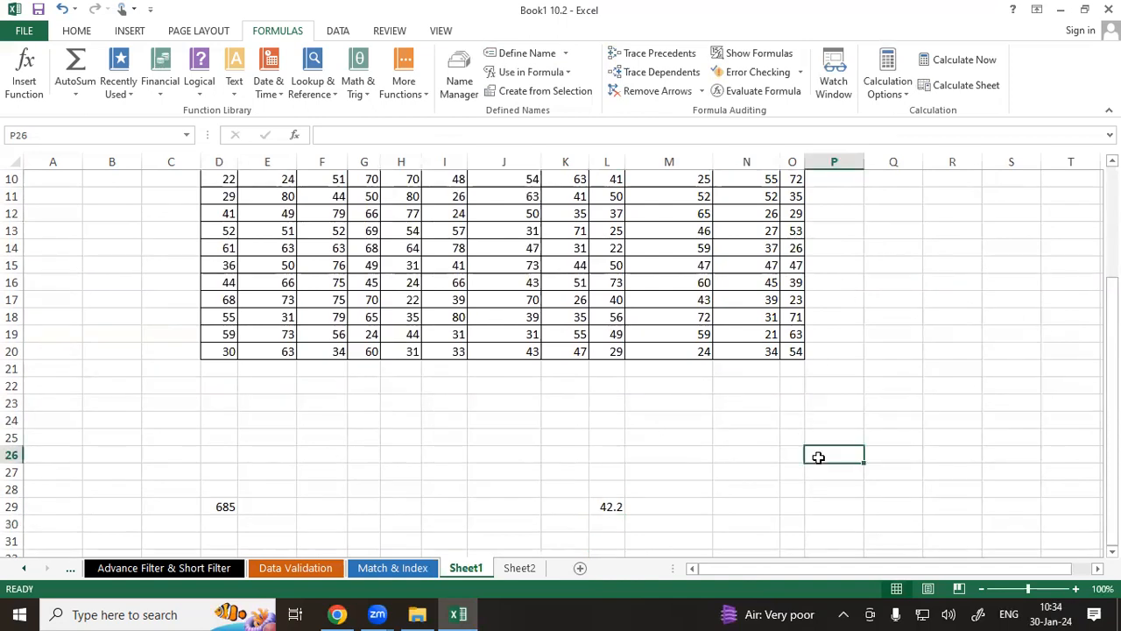
pyautogui.write('=su')
pyautogui.press('Tab')
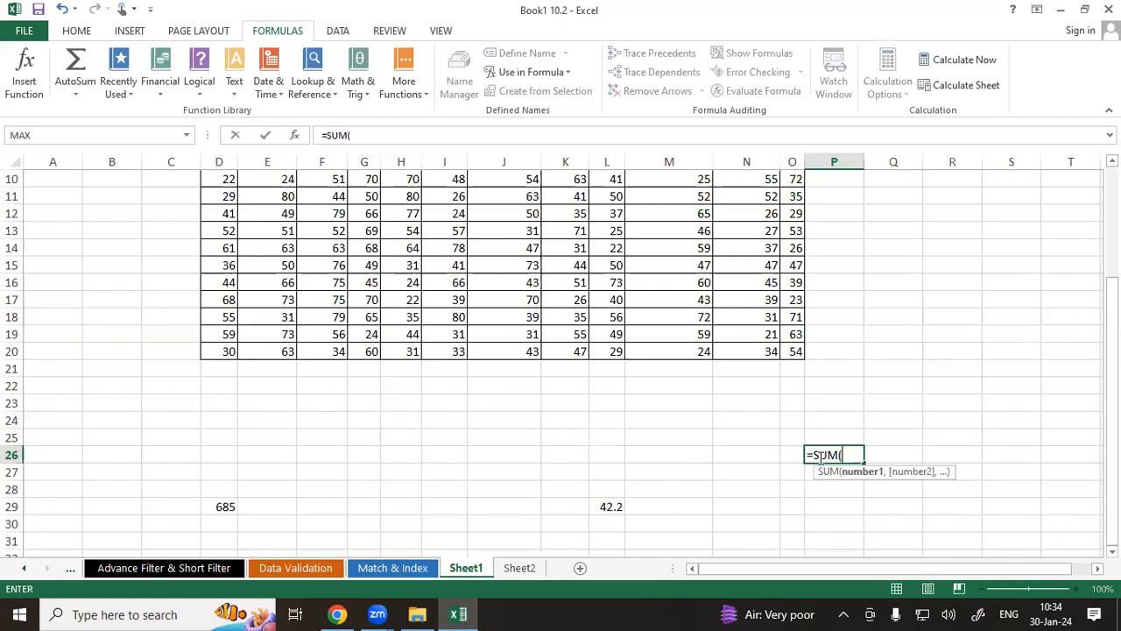
pyautogui.scroll(2, 819, 456)
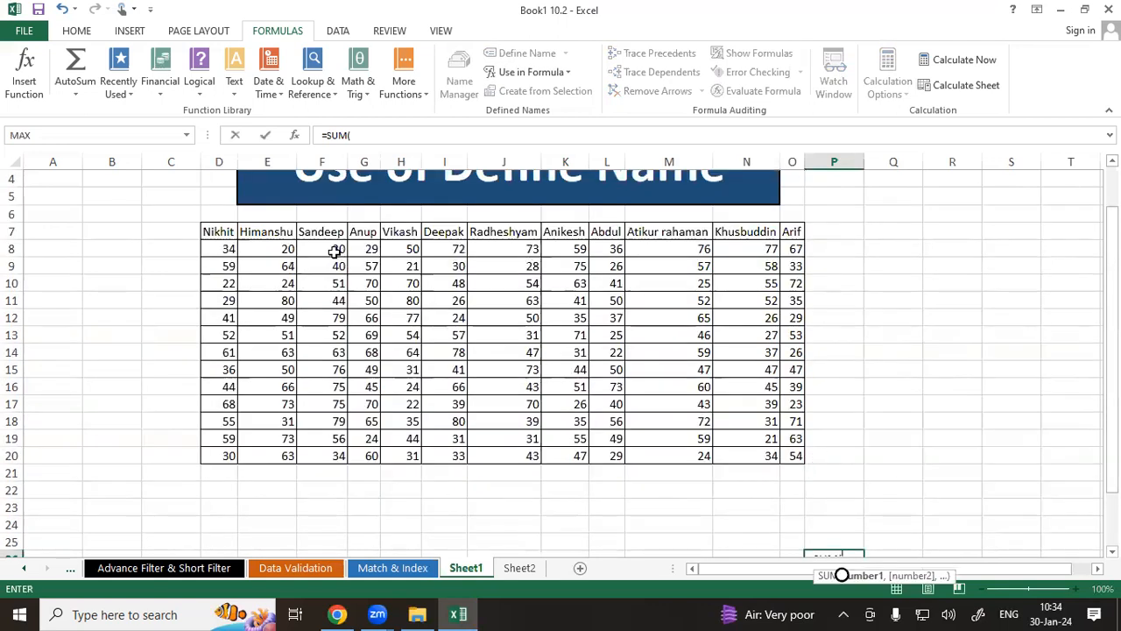
pyautogui.write('Sandeep')
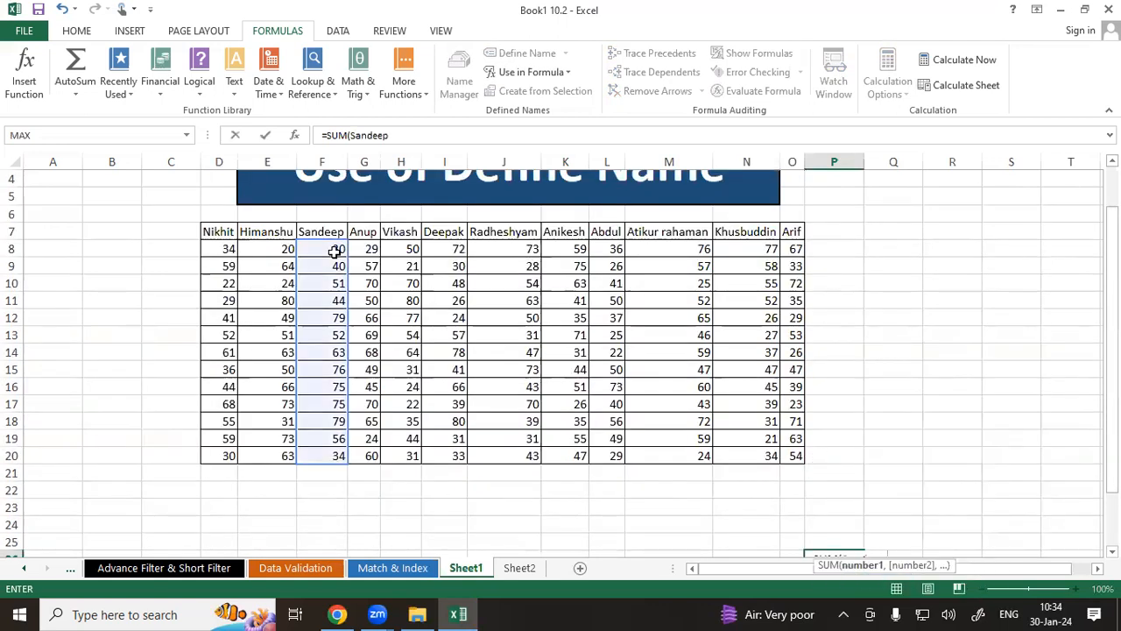
pyautogui.scroll(-2, 430, 268)
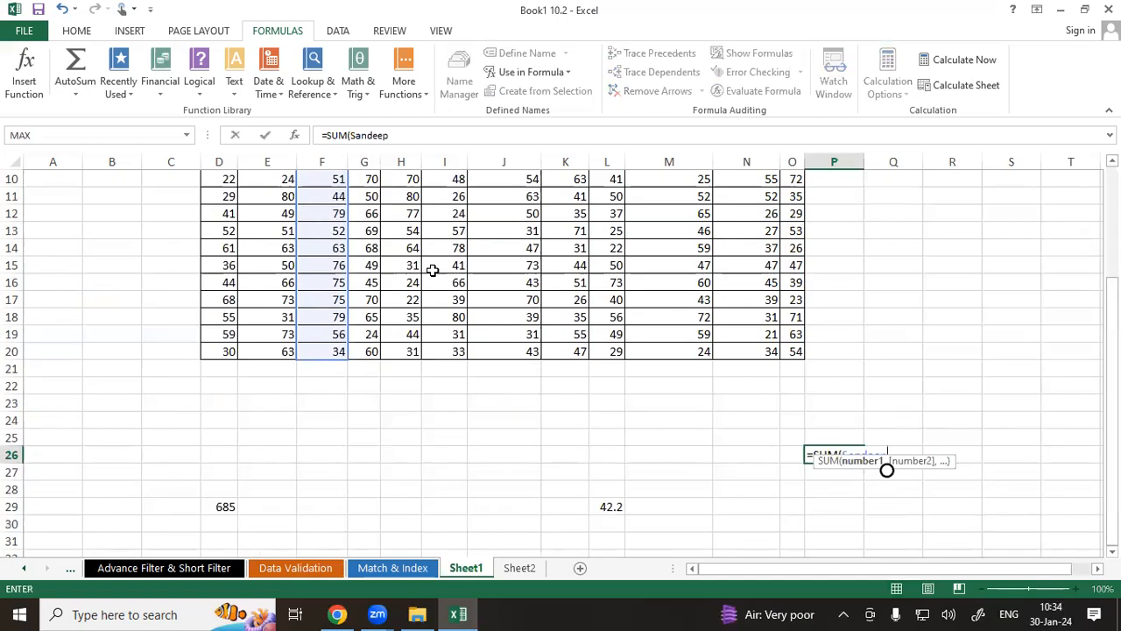
pyautogui.write(')')
pyautogui.press('Return')
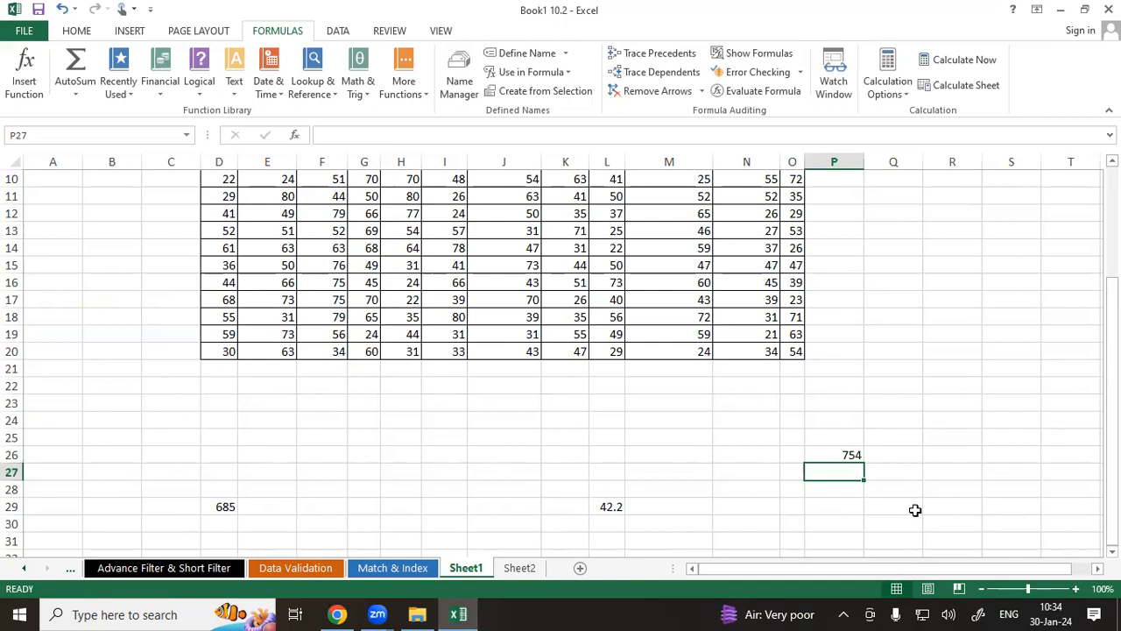
# Enter =MAX(Arif) in cell R22 using the defined name Arif.
pyautogui.click(937, 384)
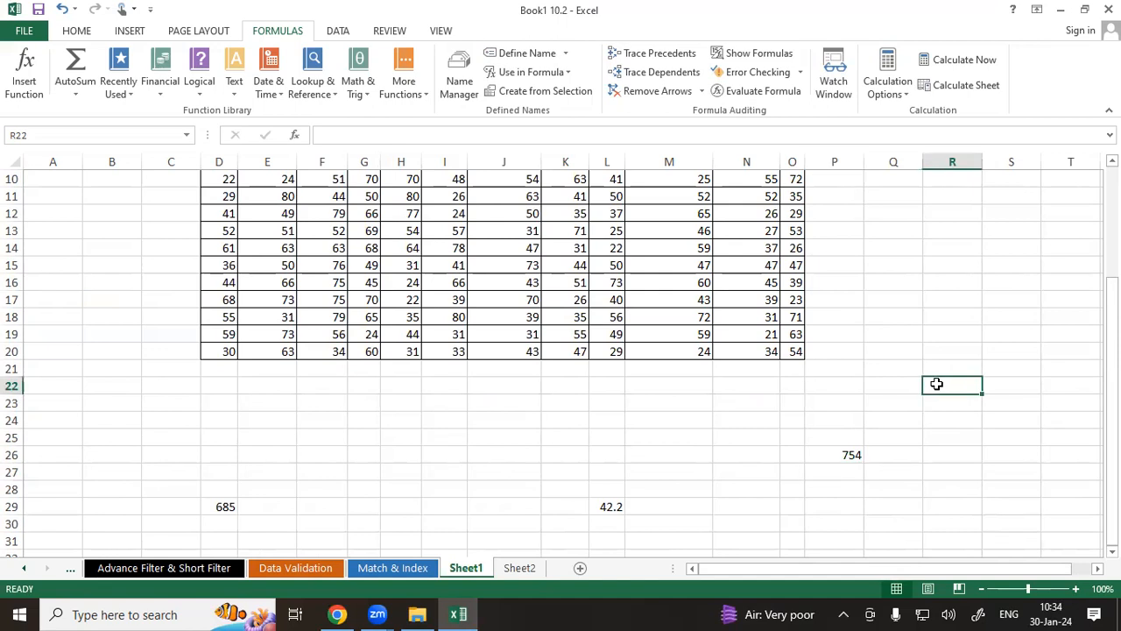
pyautogui.write('=max')
pyautogui.press('Tab')
pyautogui.write('ari')
pyautogui.press('Tab')
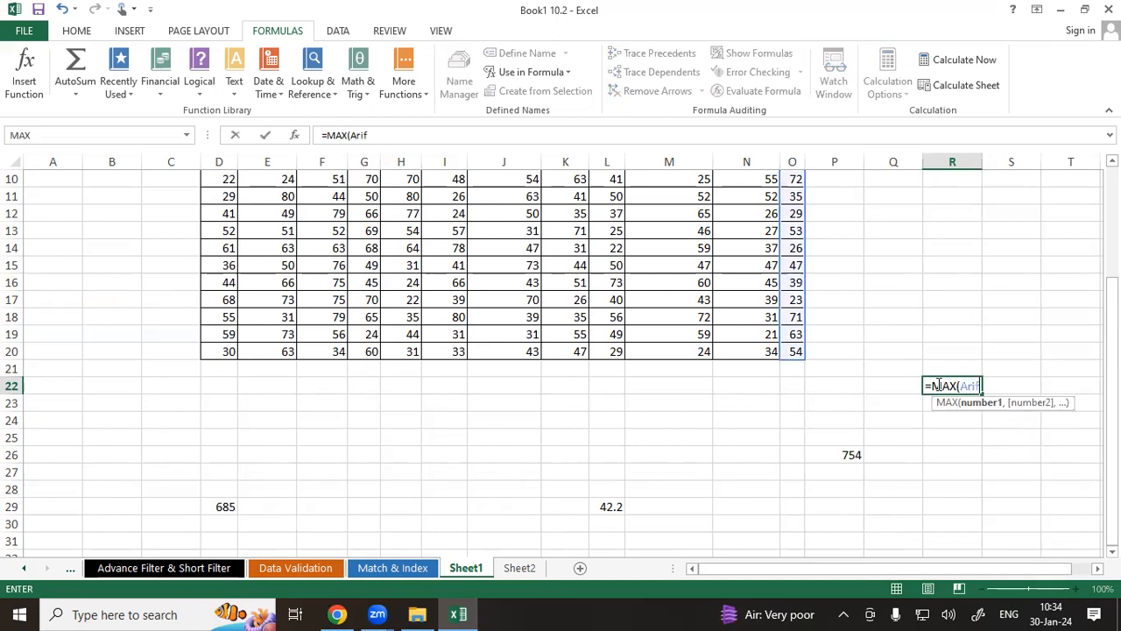
pyautogui.write(')')
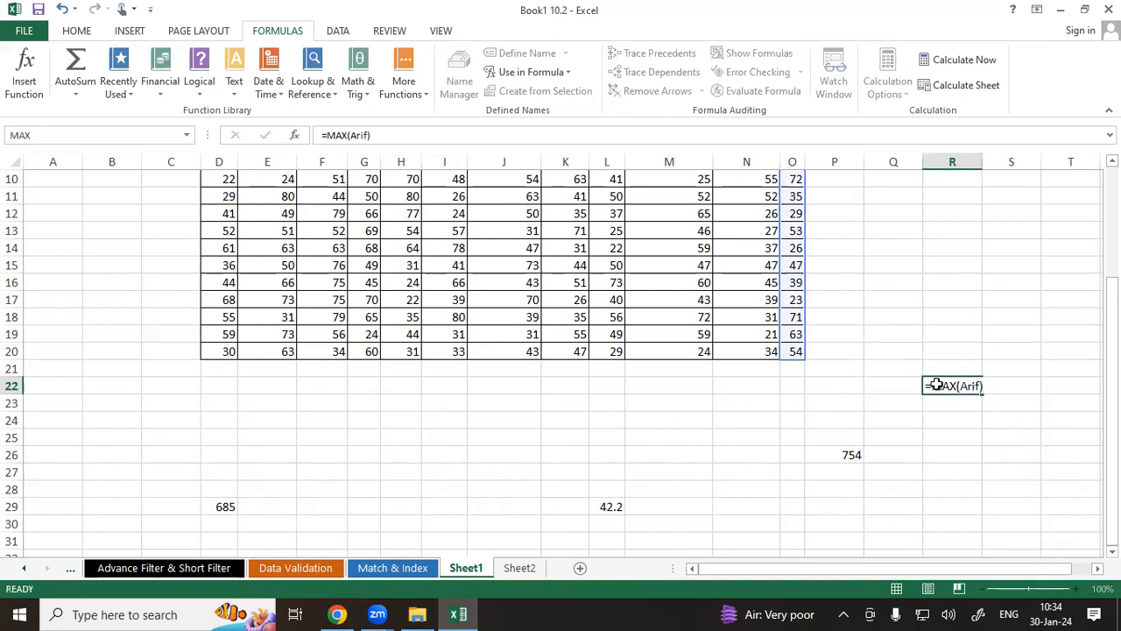
pyautogui.press('Return')
# Enter =SUM(Anup) in cell S15 using the defined name Anup.
pyautogui.scroll(1, 992, 327)
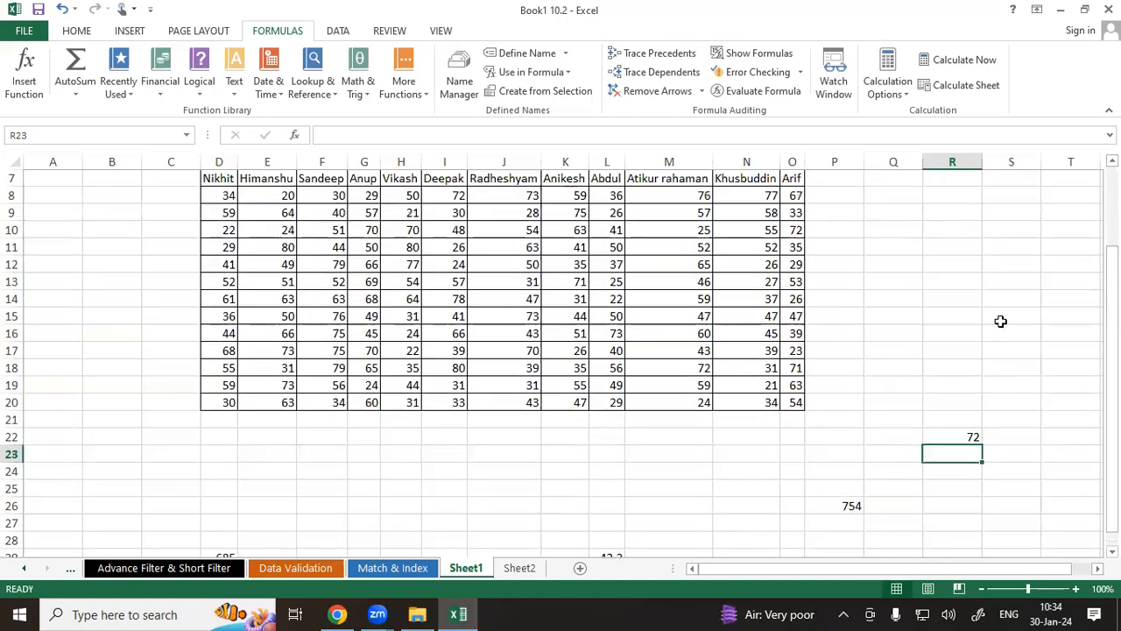
pyautogui.click(1009, 318)
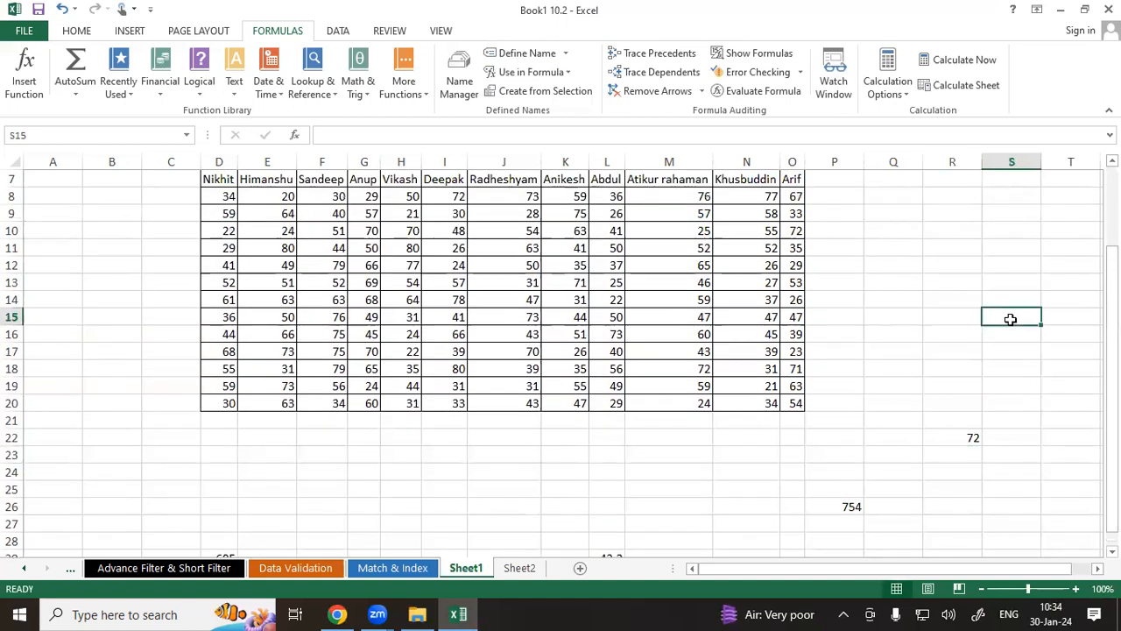
pyautogui.write('=sum')
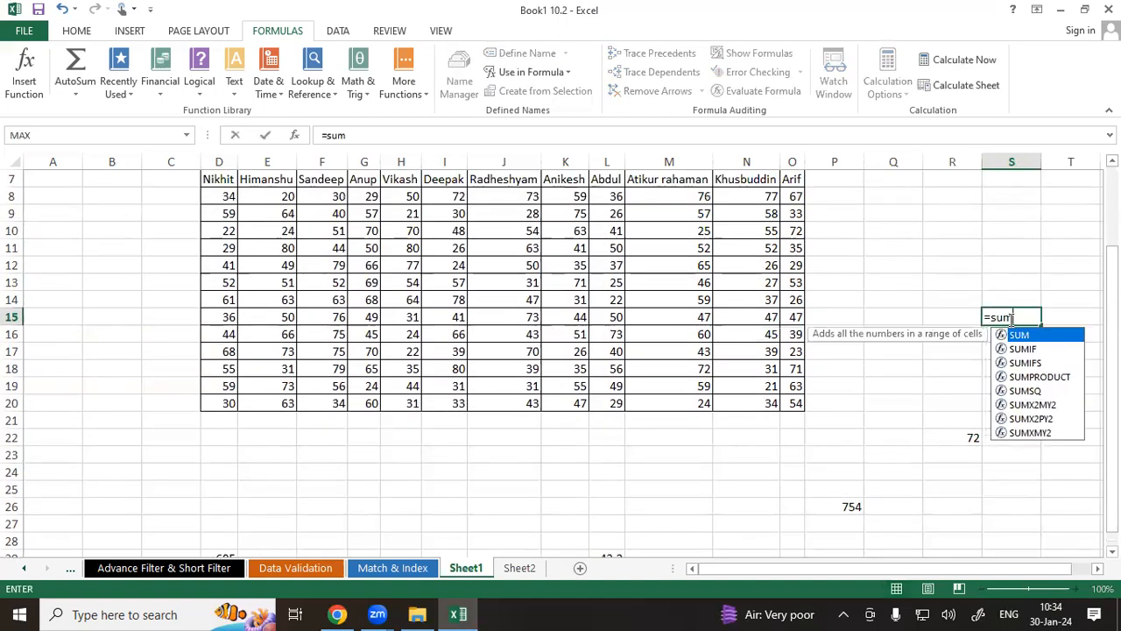
pyautogui.press('Tab')
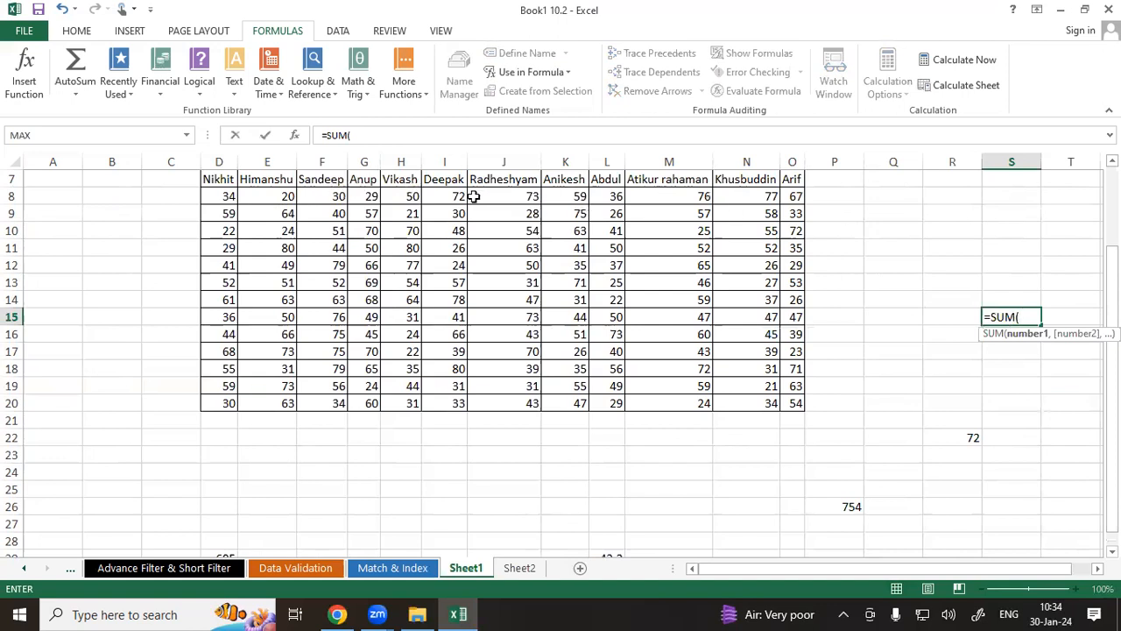
pyautogui.write('anup')
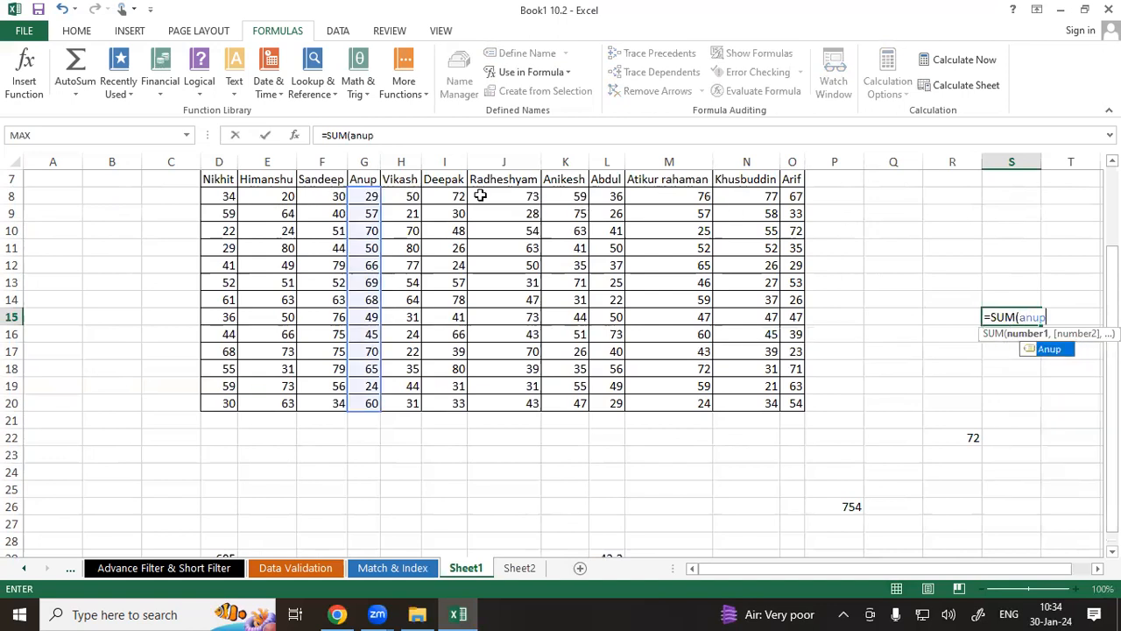
pyautogui.press('Tab')
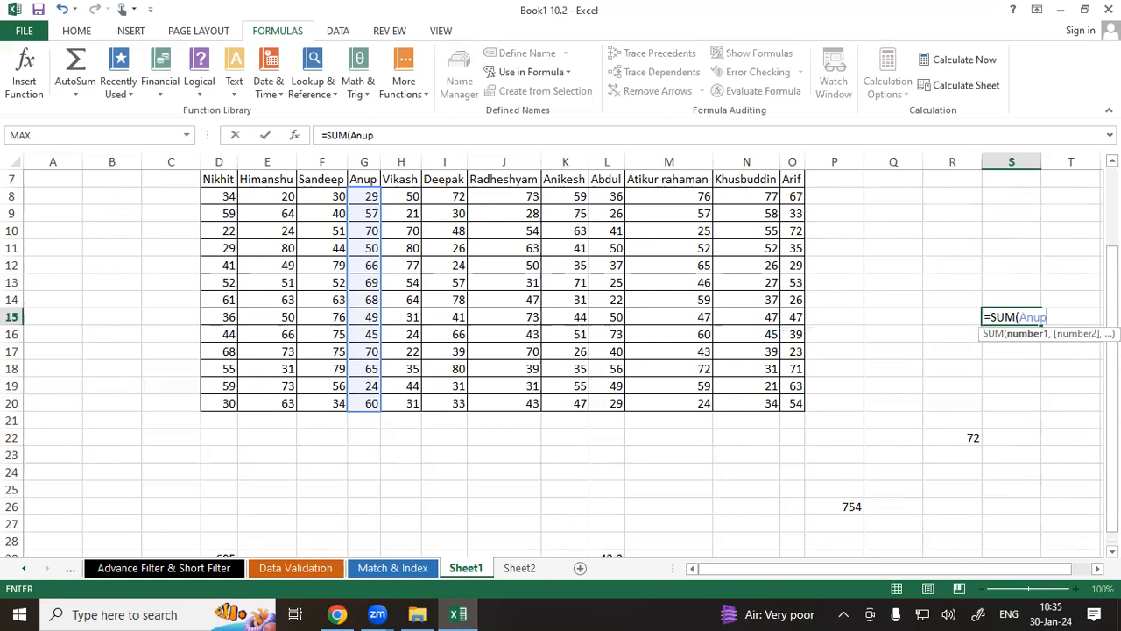
pyautogui.press('Return')
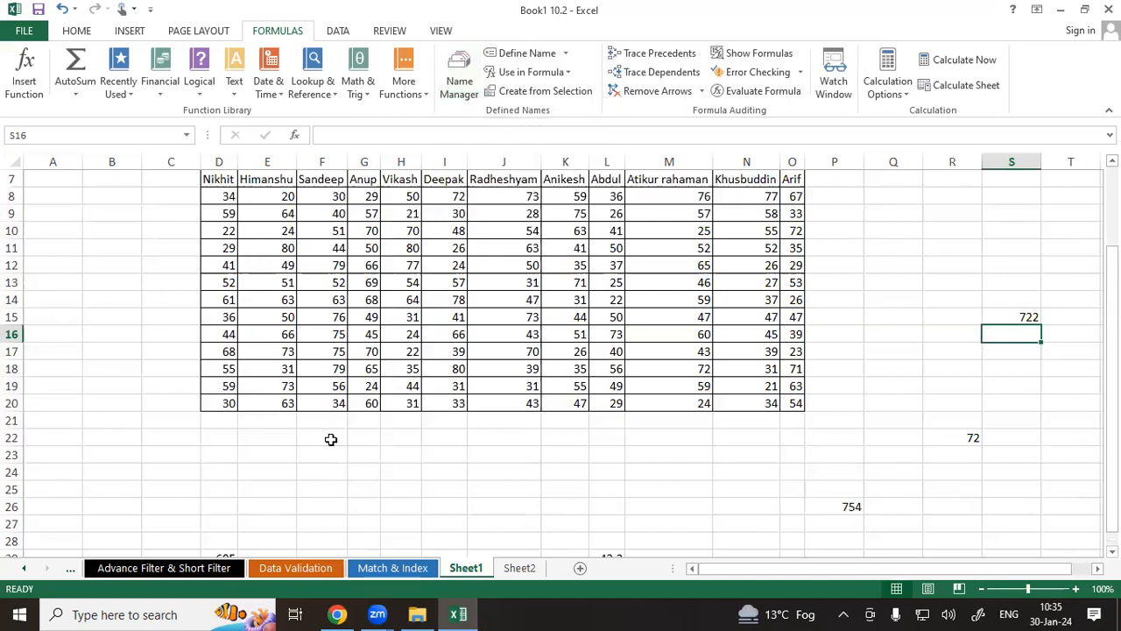
pyautogui.hotkey('ctrl', '2')
pyautogui.moveTo(1031, 301)
pyautogui.mouseDown()
pyautogui.moveTo(1008, 308)
pyautogui.moveTo(1036, 329)
pyautogui.moveTo(1031, 307)
pyautogui.mouseUp()
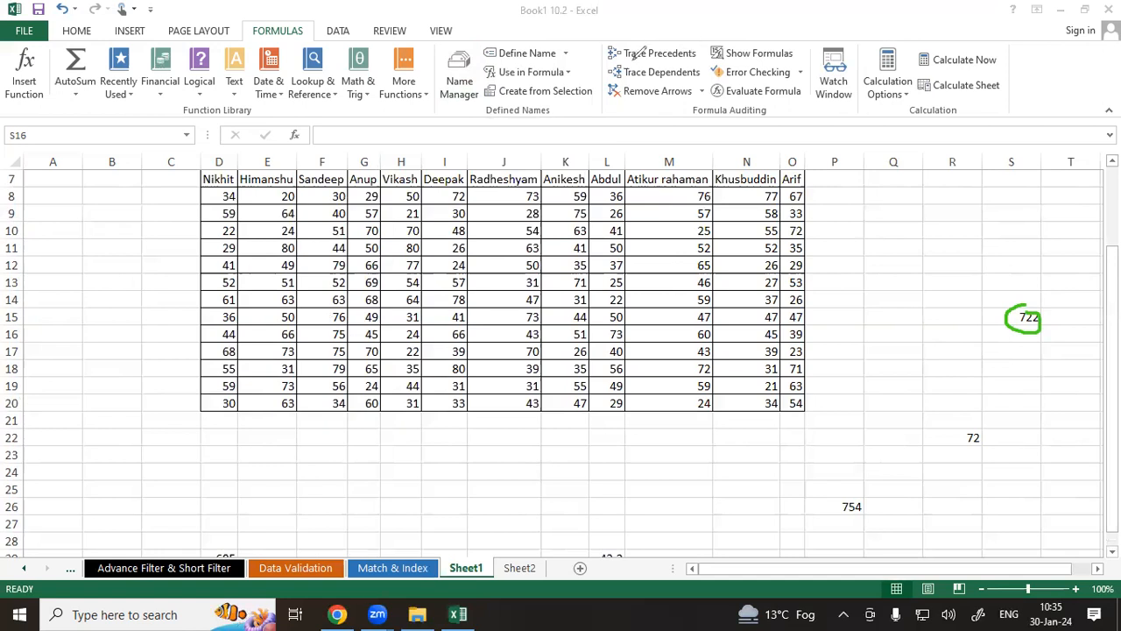
pyautogui.moveTo(633, 58); pyautogui.dragTo(691, 52)
pyautogui.moveTo(629, 78); pyautogui.dragTo(673, 76)
pyautogui.press('e')
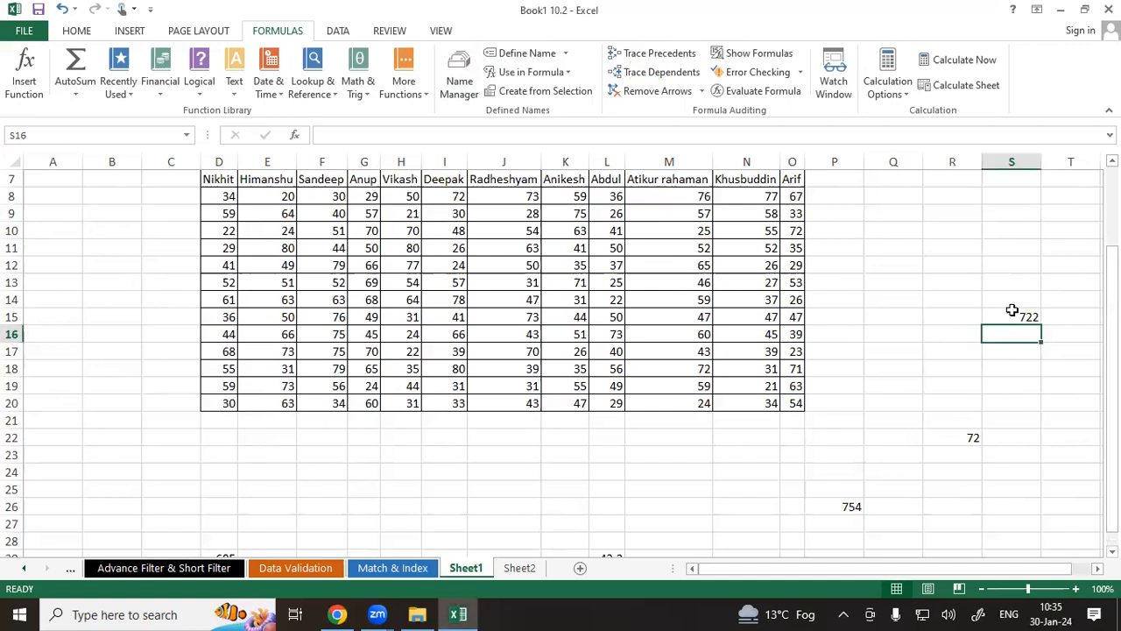
# Trace the precedents of the formula cells S15 and R22.
pyautogui.click(1015, 316)
pyautogui.click(664, 55)
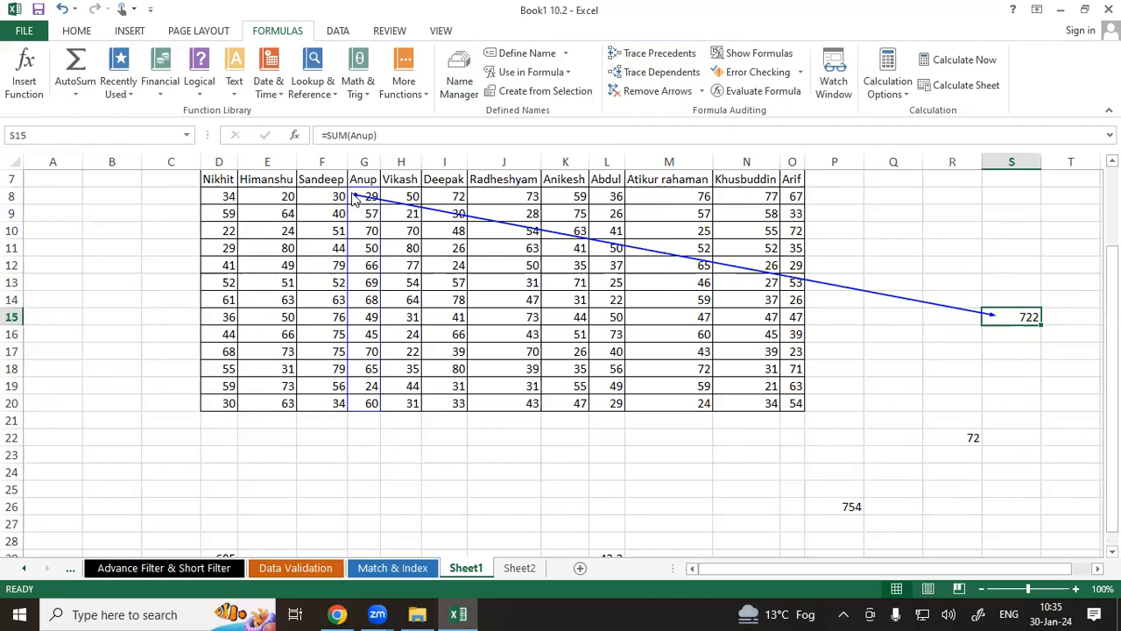
pyautogui.click(973, 441)
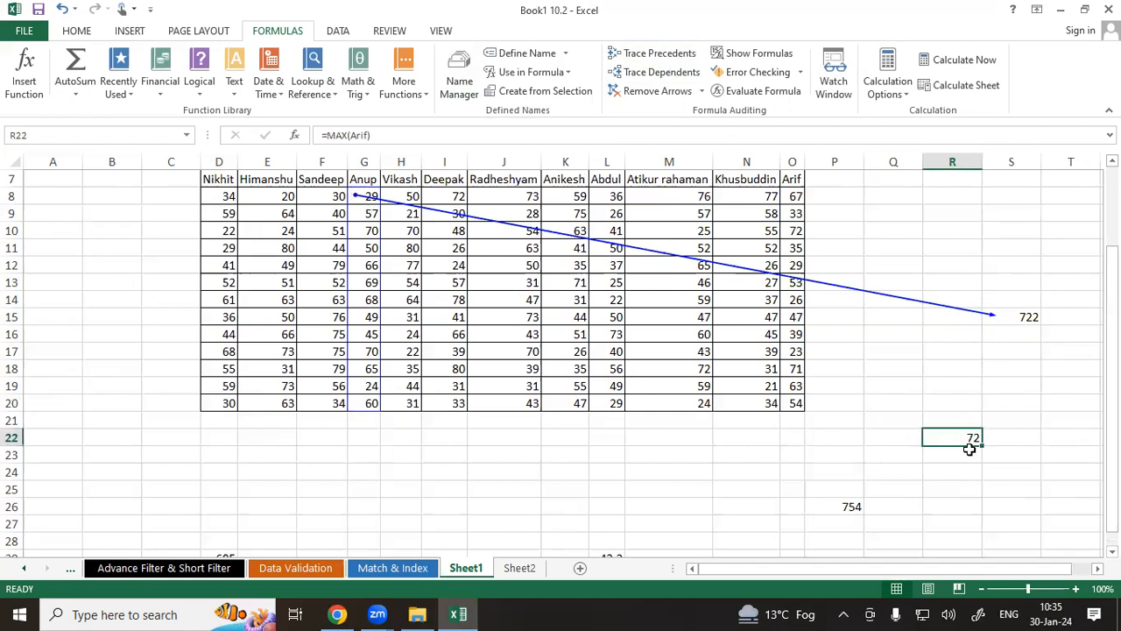
pyautogui.click(663, 55)
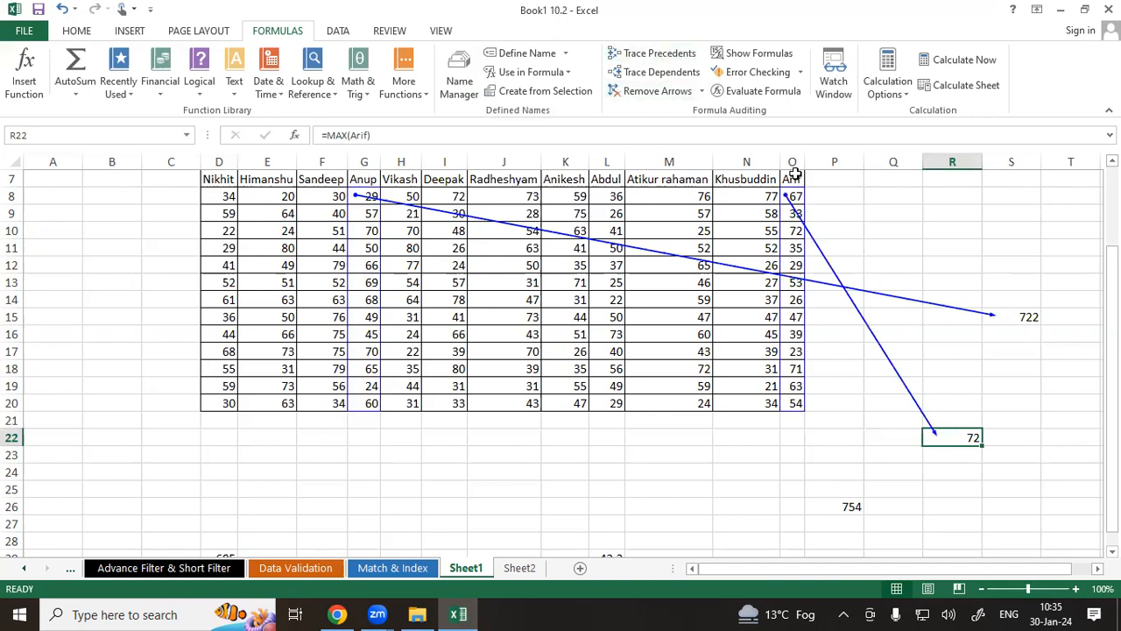
# Trace the precedents of the formula cells P26 and L29.
pyautogui.click(842, 505)
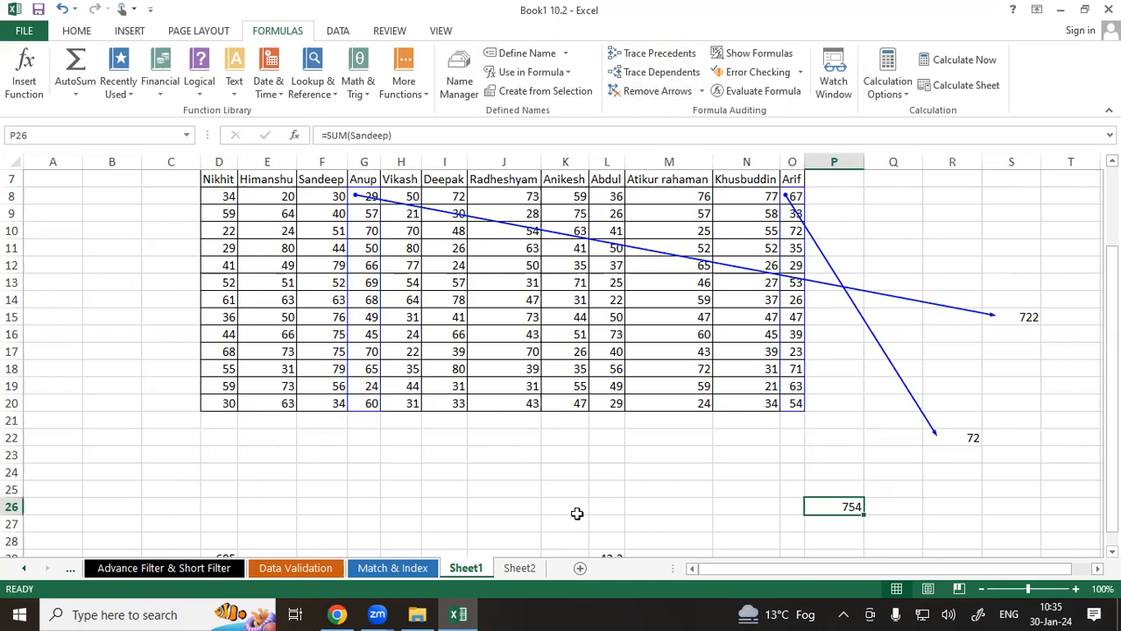
pyautogui.click(653, 51)
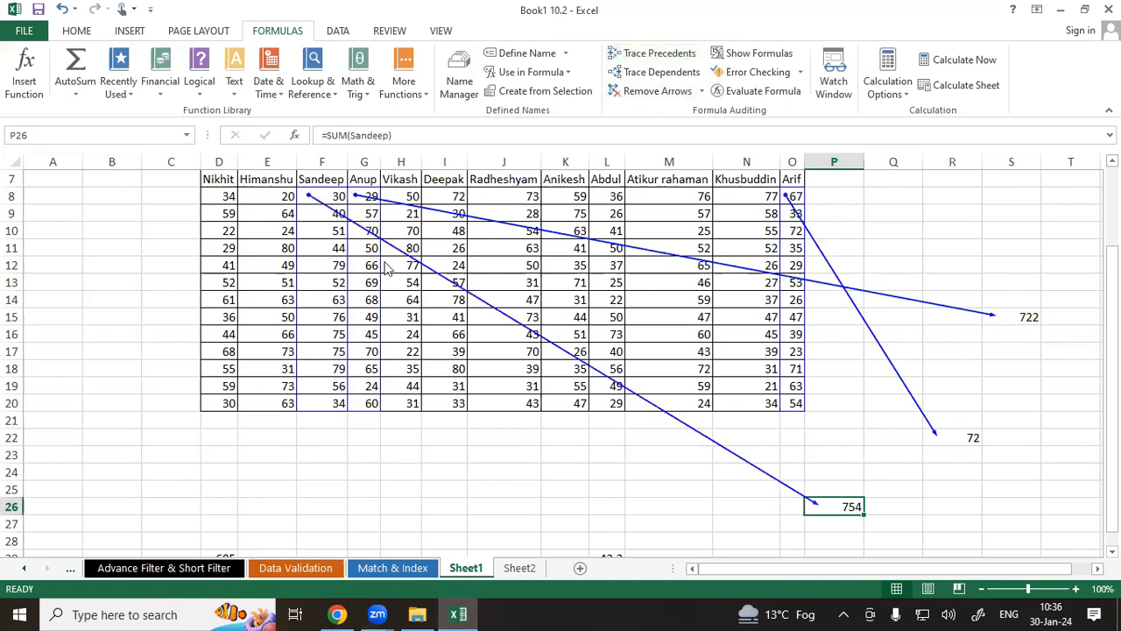
pyautogui.scroll(-1, 508, 461)
pyautogui.click(606, 509)
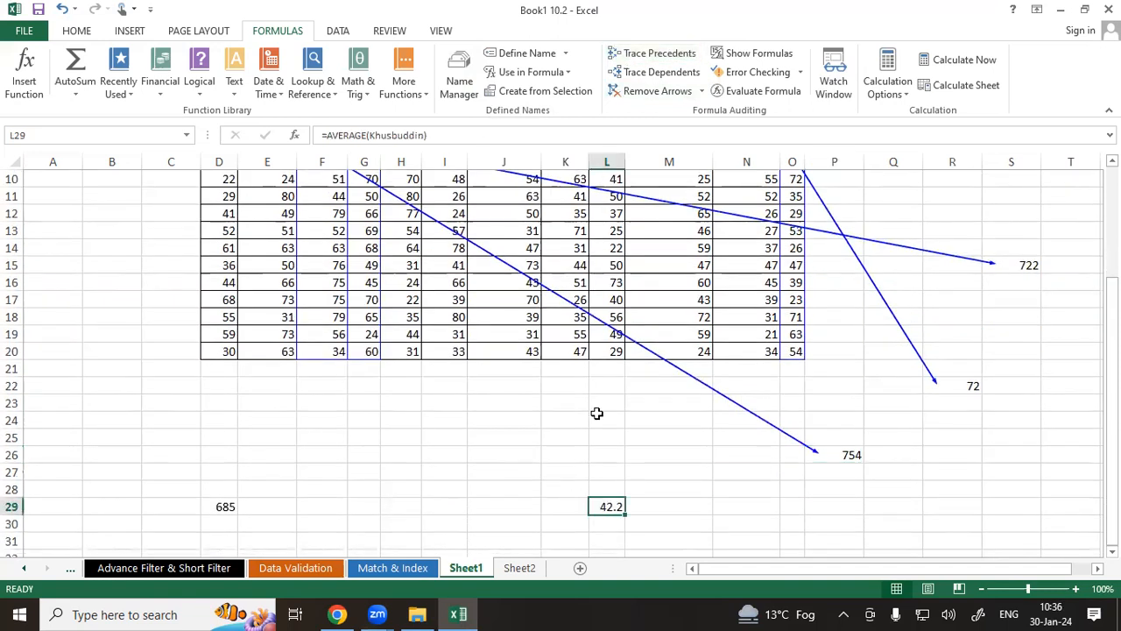
pyautogui.click(659, 55)
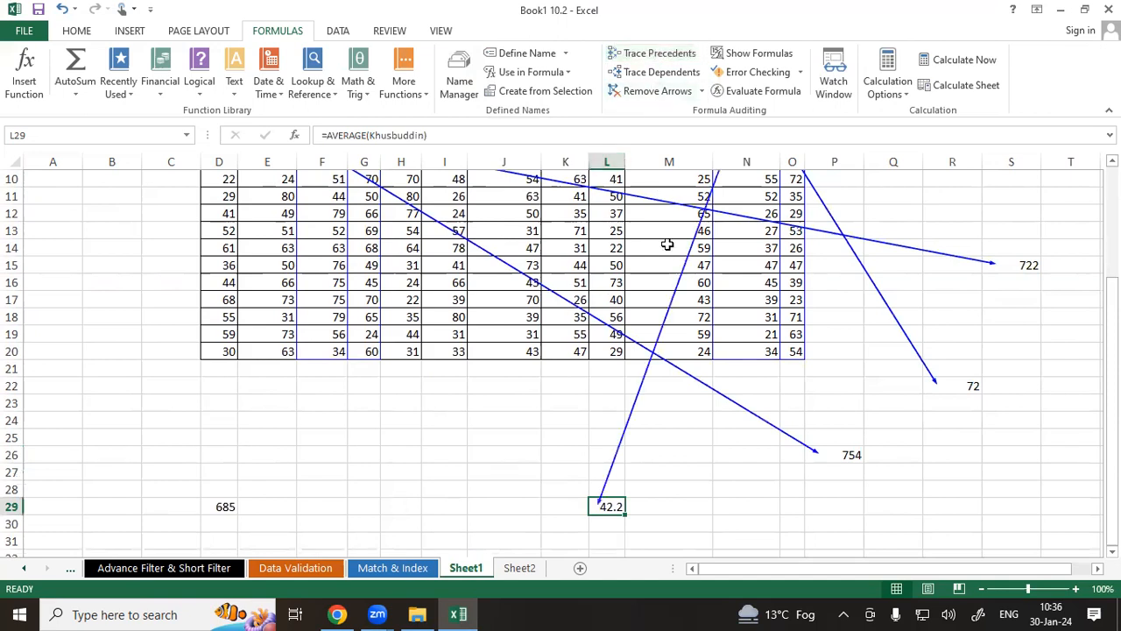
# Trace the precedents of the formula in D29, then remove all tracer arrows.
pyautogui.scroll(2, 685, 292)
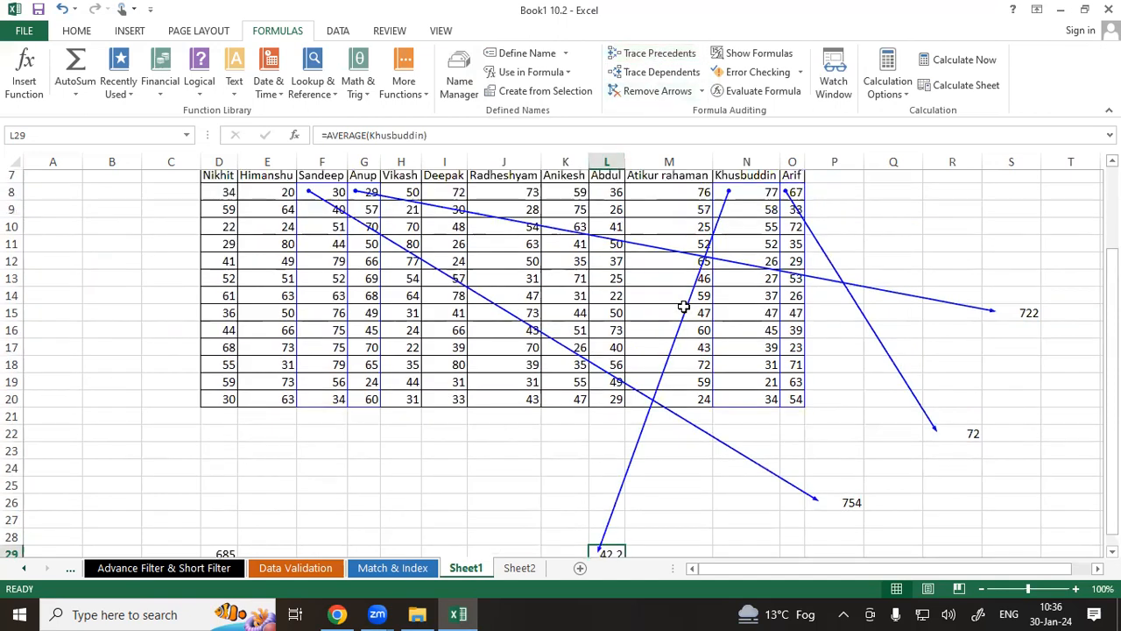
pyautogui.scroll(-2, 683, 298)
pyautogui.click(209, 505)
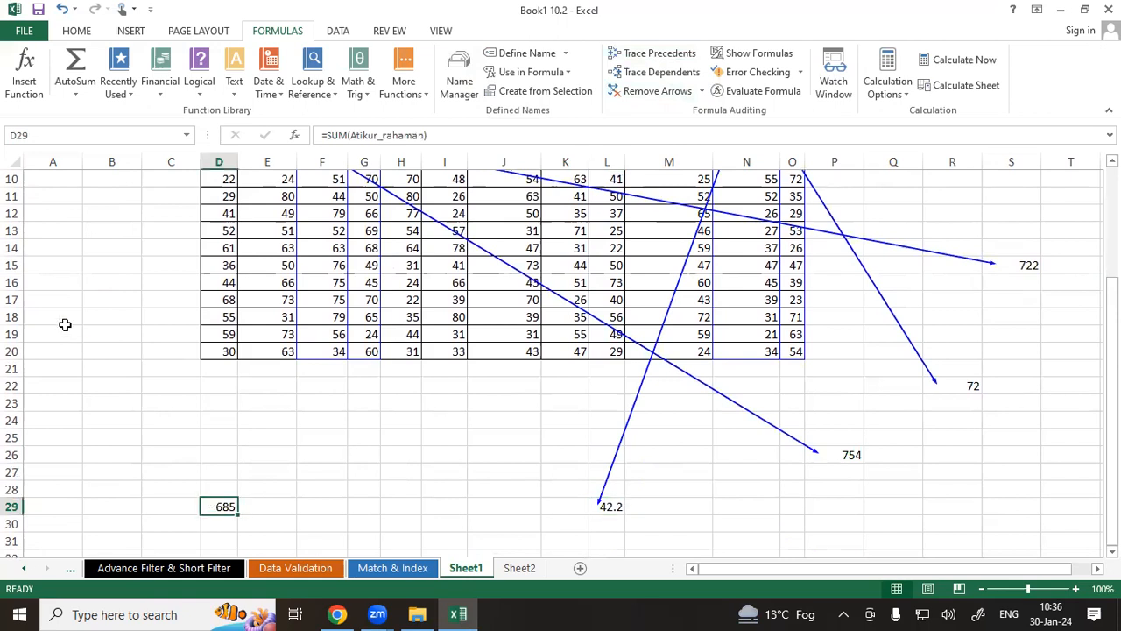
pyautogui.click(665, 55)
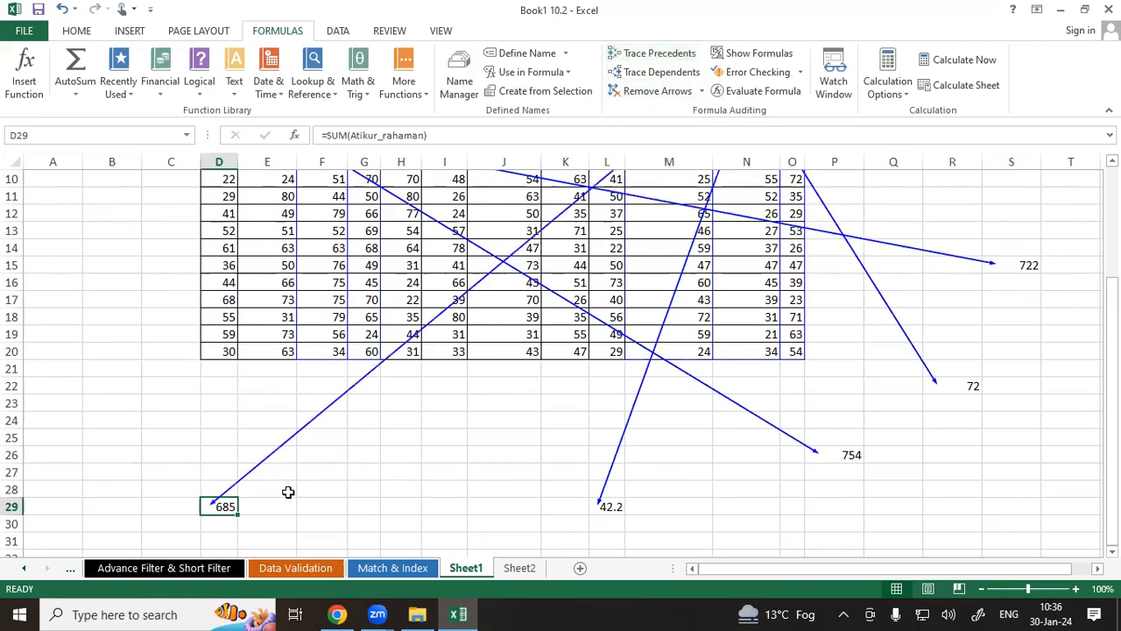
pyautogui.scroll(3, 289, 492)
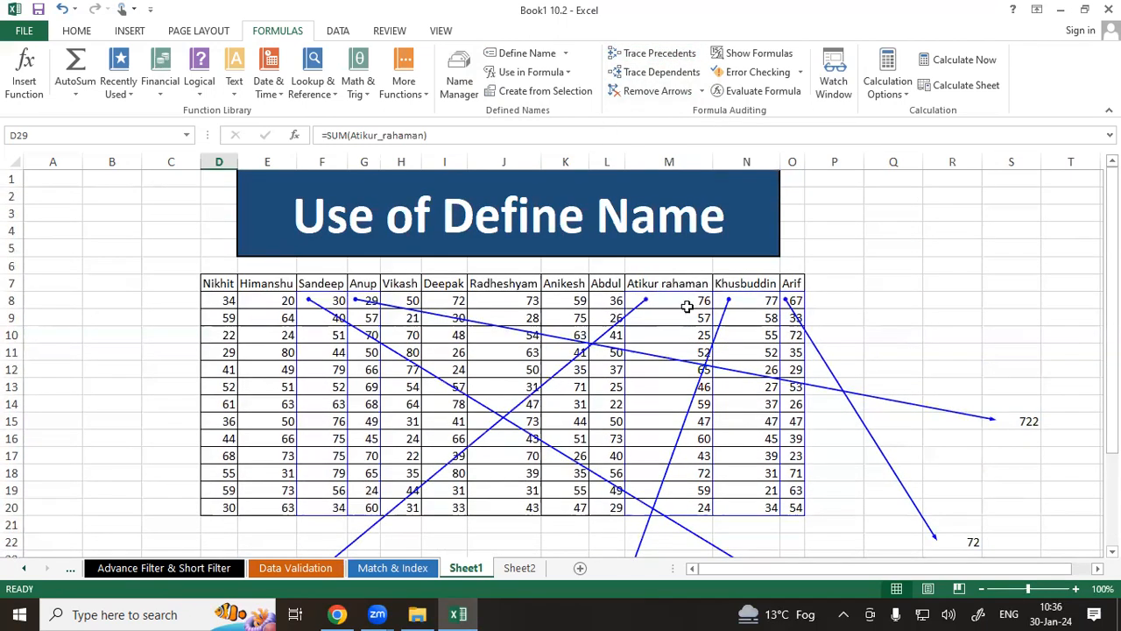
pyautogui.scroll(-2, 409, 449)
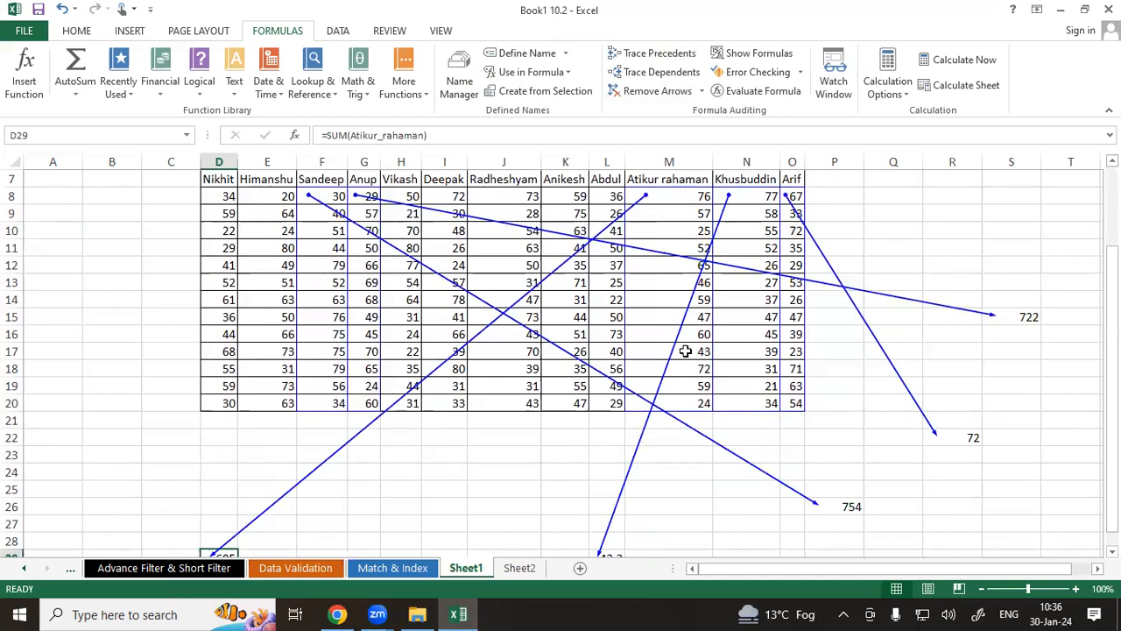
pyautogui.click(638, 99)
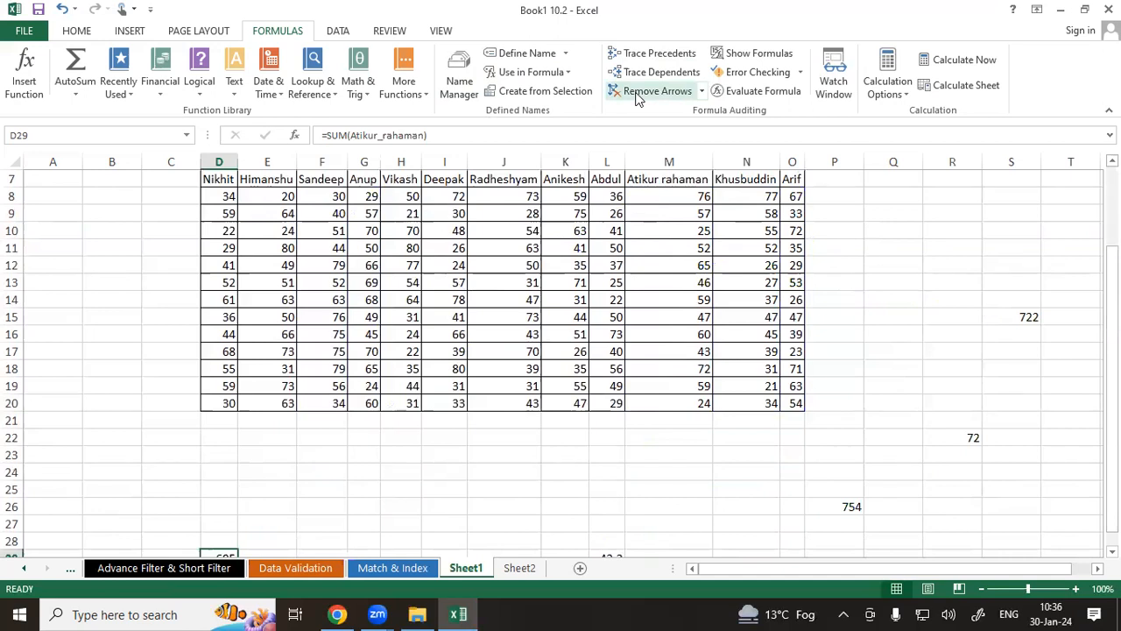
# Select the Nikhit column scores D8:D20 and trace their dependents.
pyautogui.click(204, 32)
pyautogui.moveTo(224, 179); pyautogui.dragTo(220, 403)
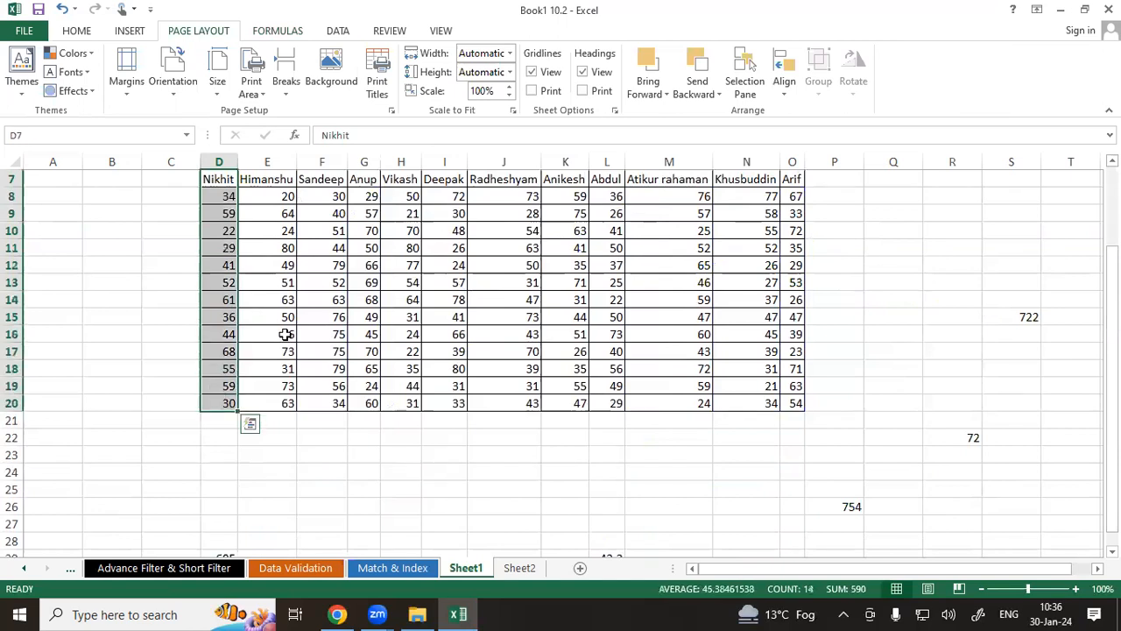
pyautogui.scroll(1, 286, 334)
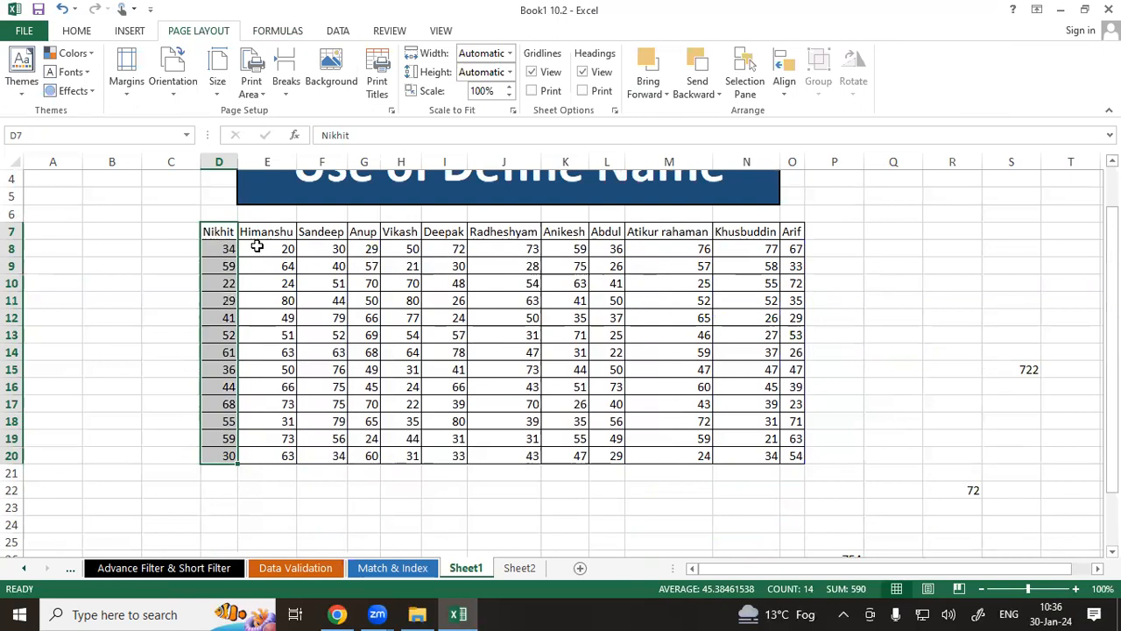
pyautogui.click(268, 32)
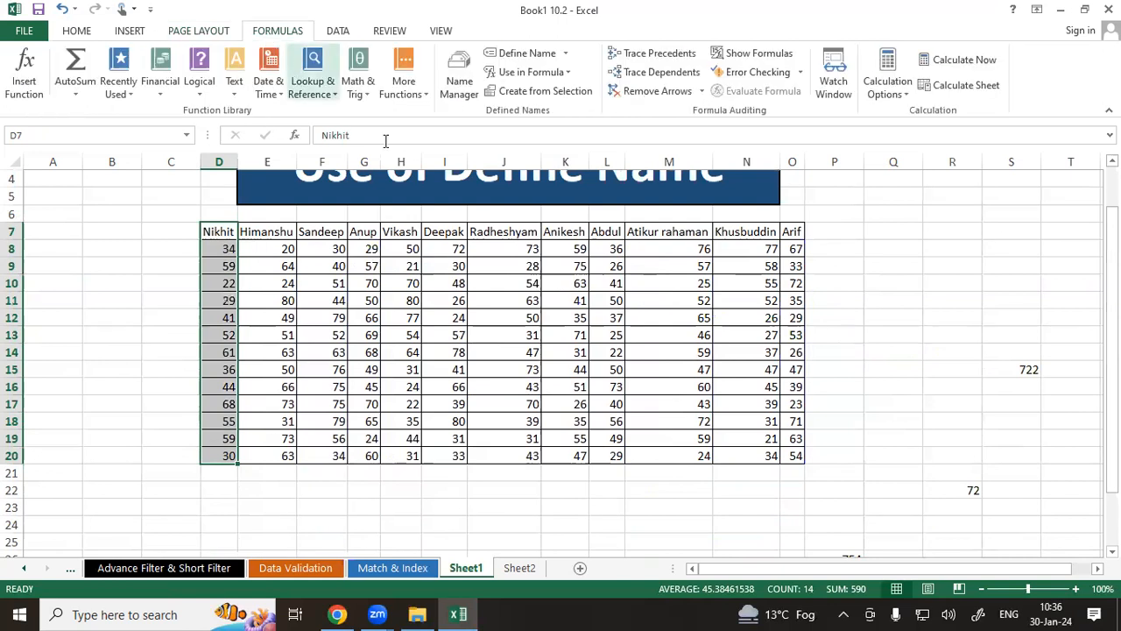
pyautogui.click(653, 72)
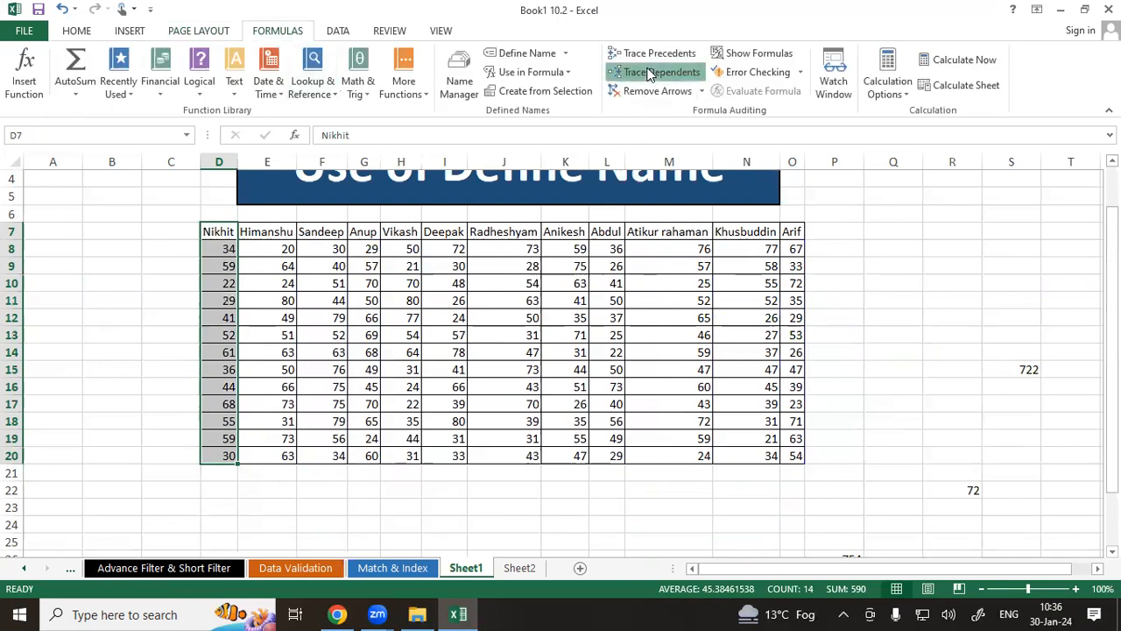
pyautogui.click(552, 355)
# Trace the dependents of cell D8 and dismiss the resulting message.
pyautogui.click(226, 249)
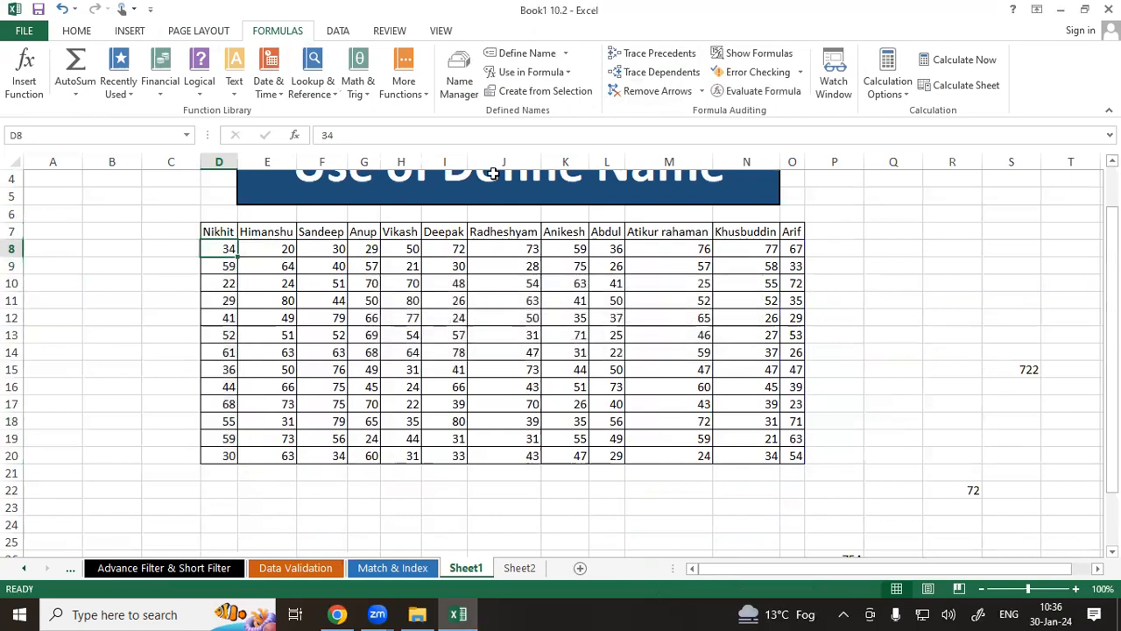
pyautogui.click(652, 73)
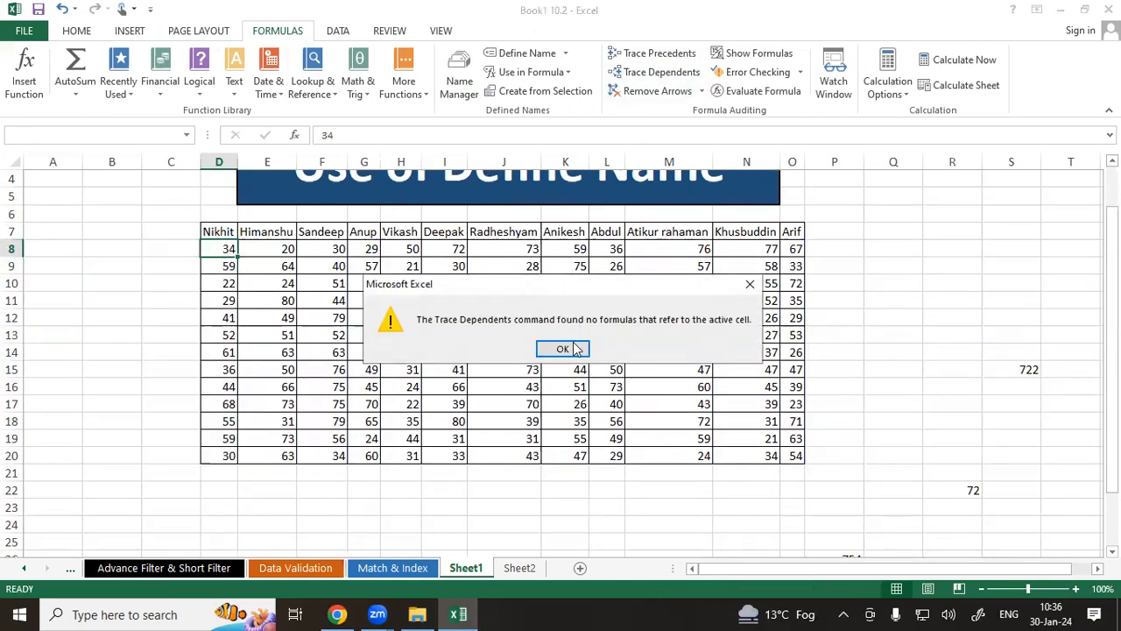
pyautogui.click(565, 349)
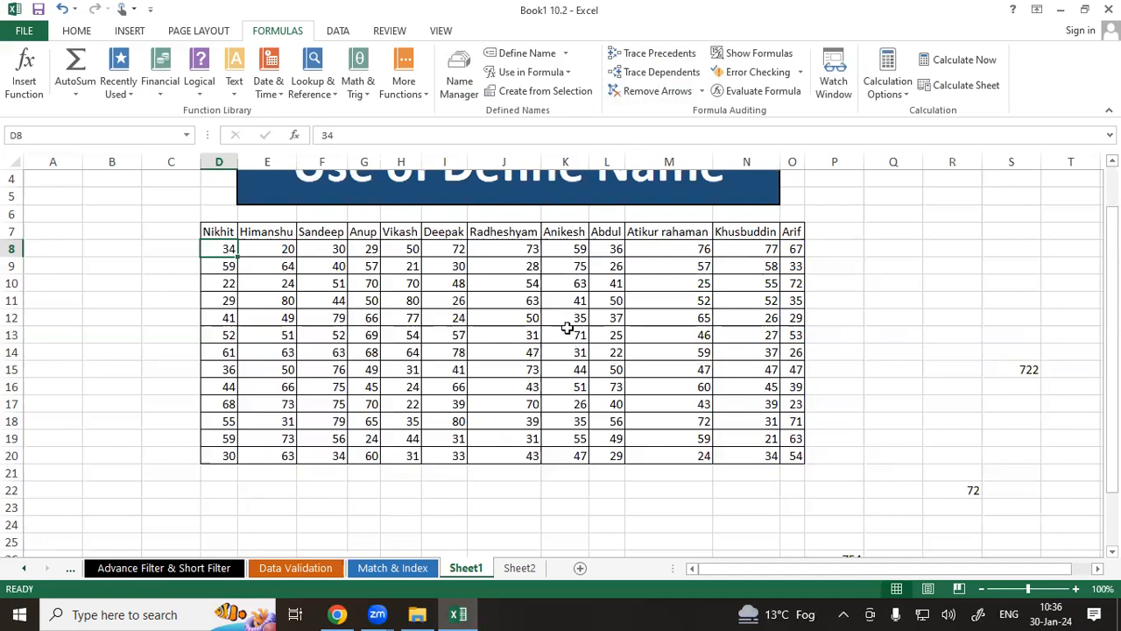
# Select the Anup scores G8:G20 and trace their dependents.
pyautogui.click(932, 249)
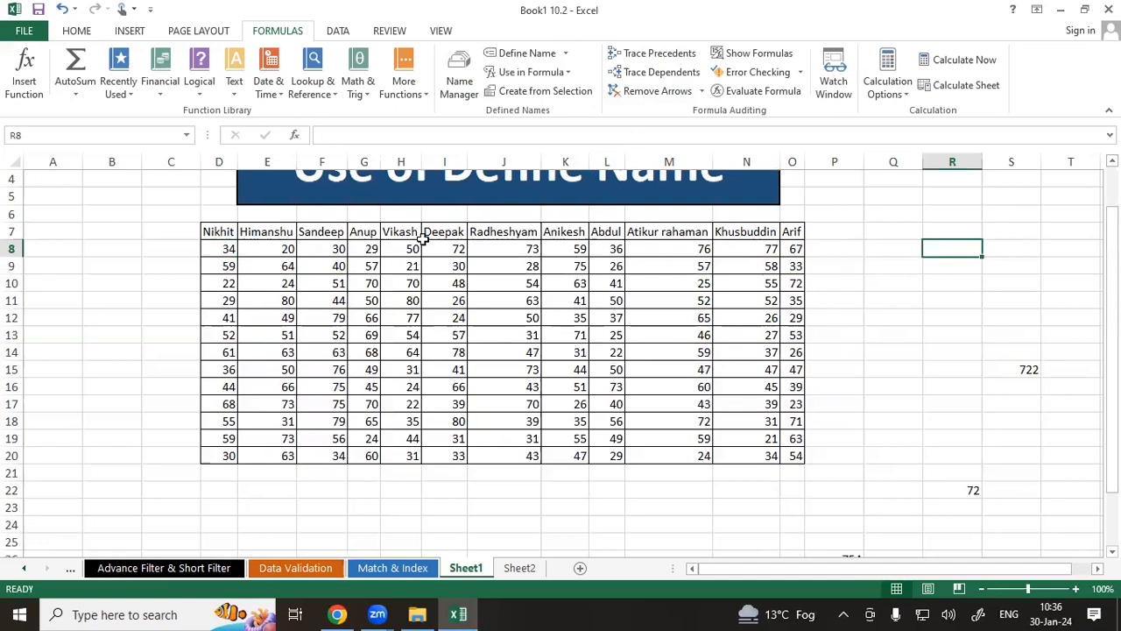
pyautogui.moveTo(363, 249); pyautogui.dragTo(367, 459)
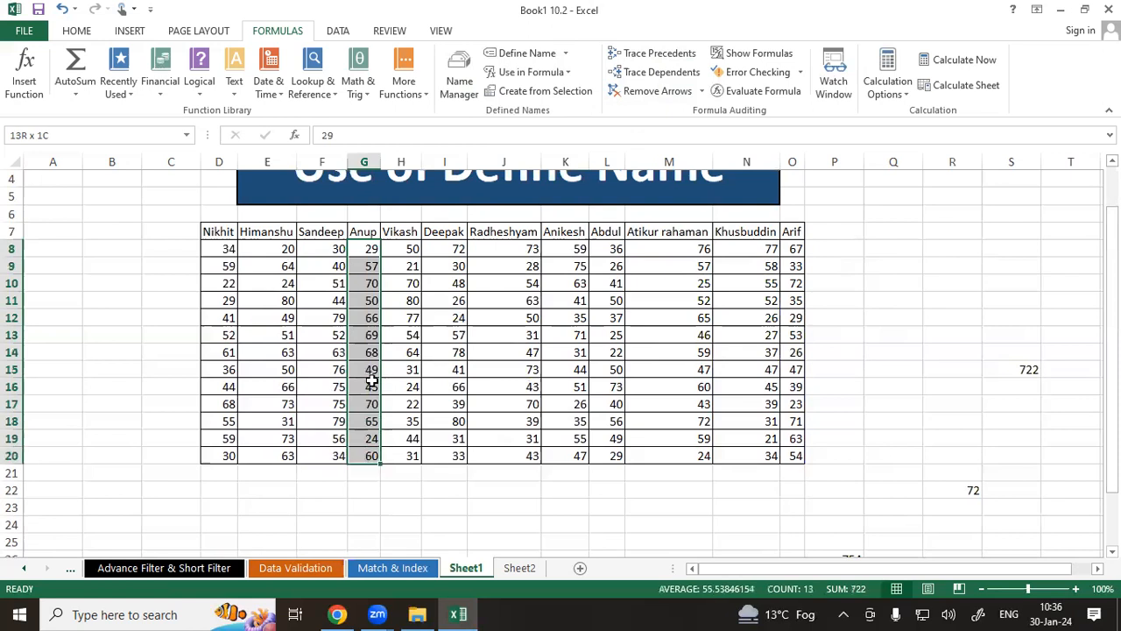
pyautogui.click(627, 72)
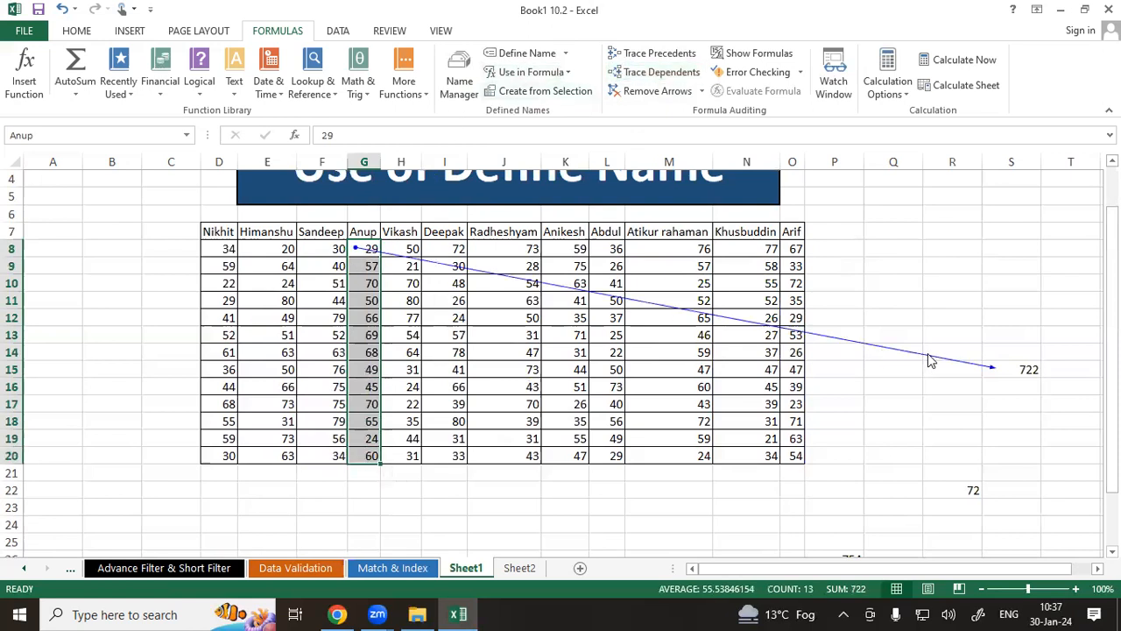
# Select the Vikash scores H8:H20, trace their dependents and dismiss the message.
pyautogui.moveTo(410, 249); pyautogui.dragTo(405, 458)
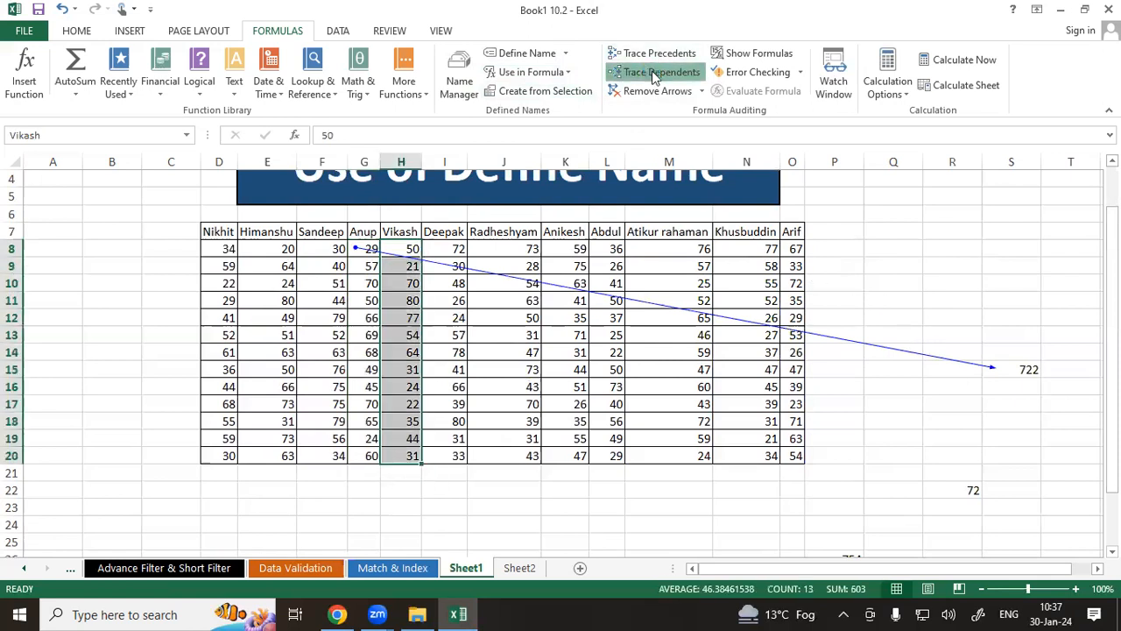
pyautogui.click(653, 73)
pyautogui.click(555, 346)
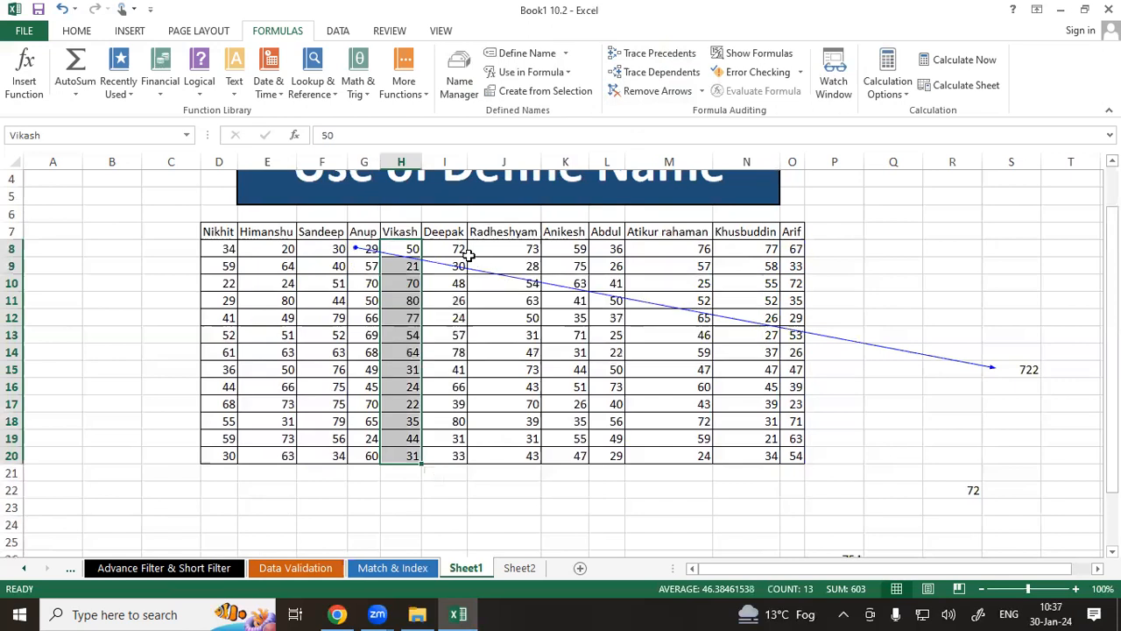
pyautogui.moveTo(646, 250); pyautogui.dragTo(655, 457)
pyautogui.click(663, 73)
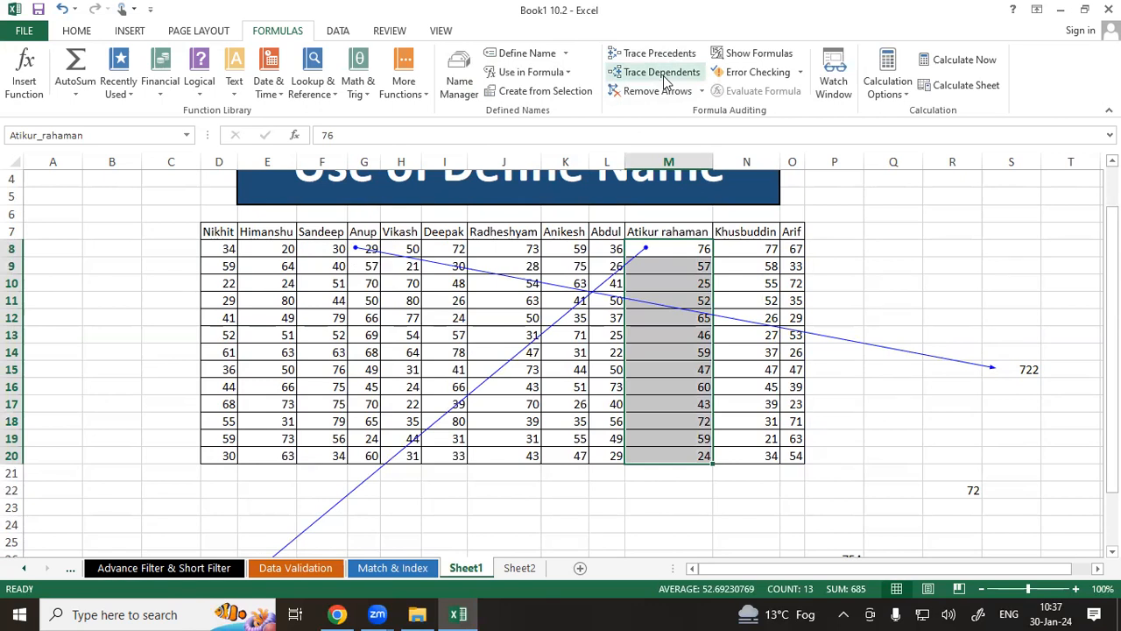
pyautogui.click(653, 92)
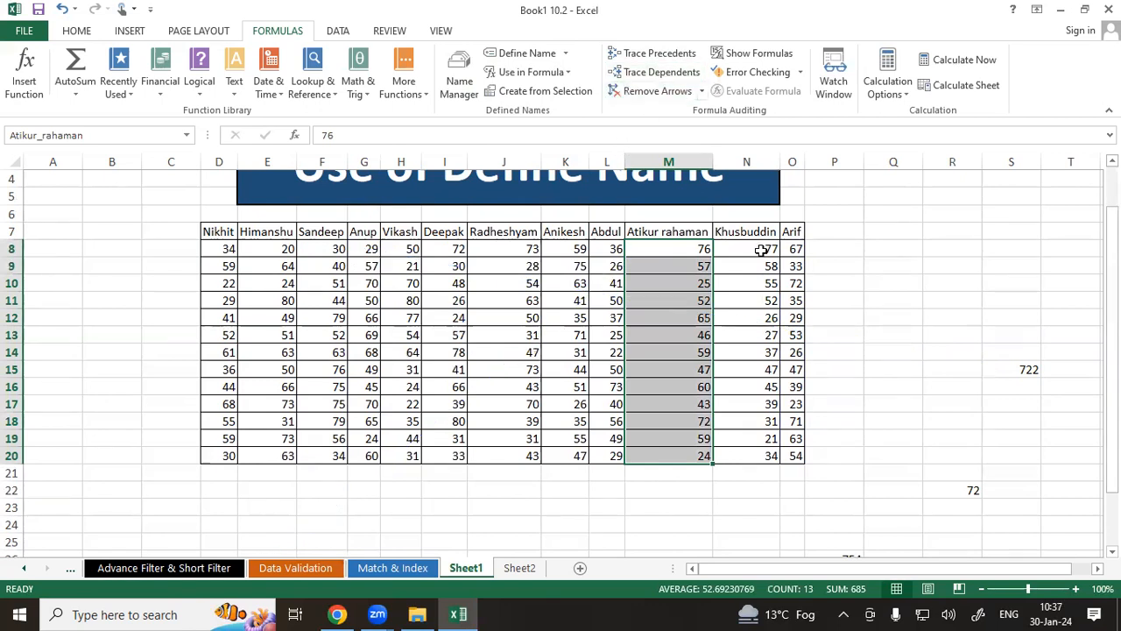
# Enter =SUM(Nikhit) in cell Q10 using the defined name Nikhit.
pyautogui.click(910, 290)
pyautogui.write('=sum')
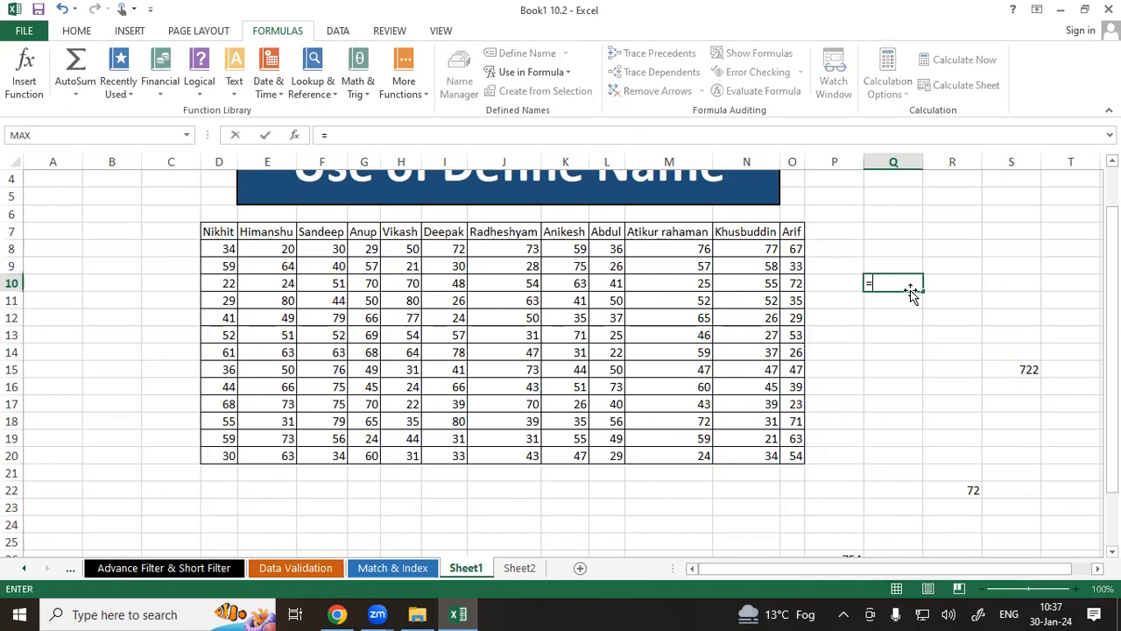
pyautogui.press('Tab')
pyautogui.write('nik')
pyautogui.press('Tab')
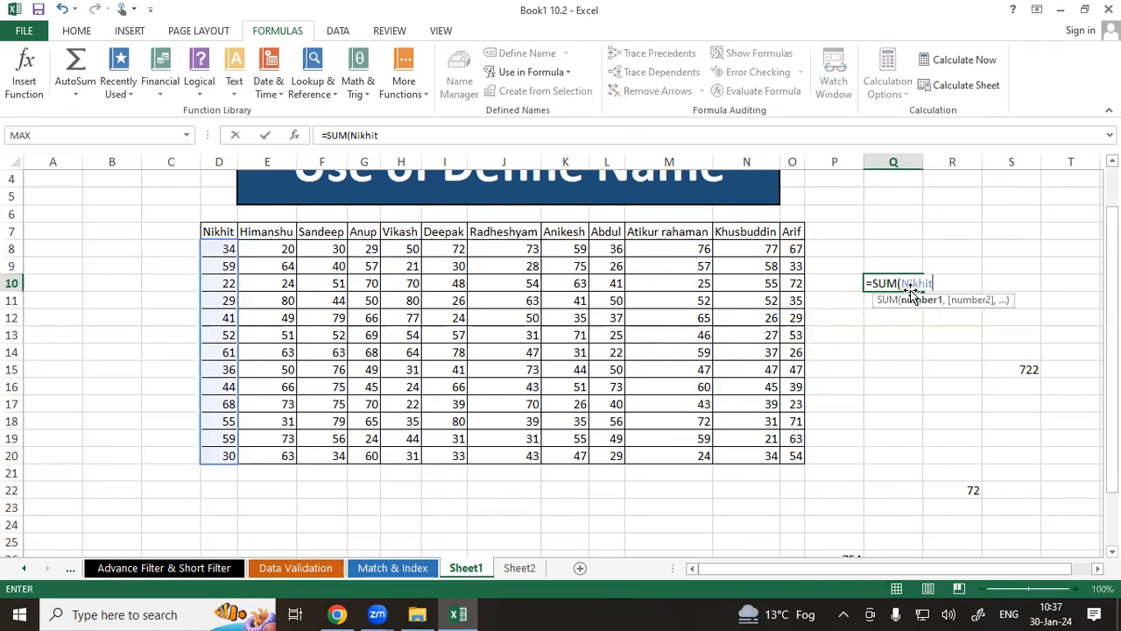
pyautogui.write(')')
pyautogui.press('Return')
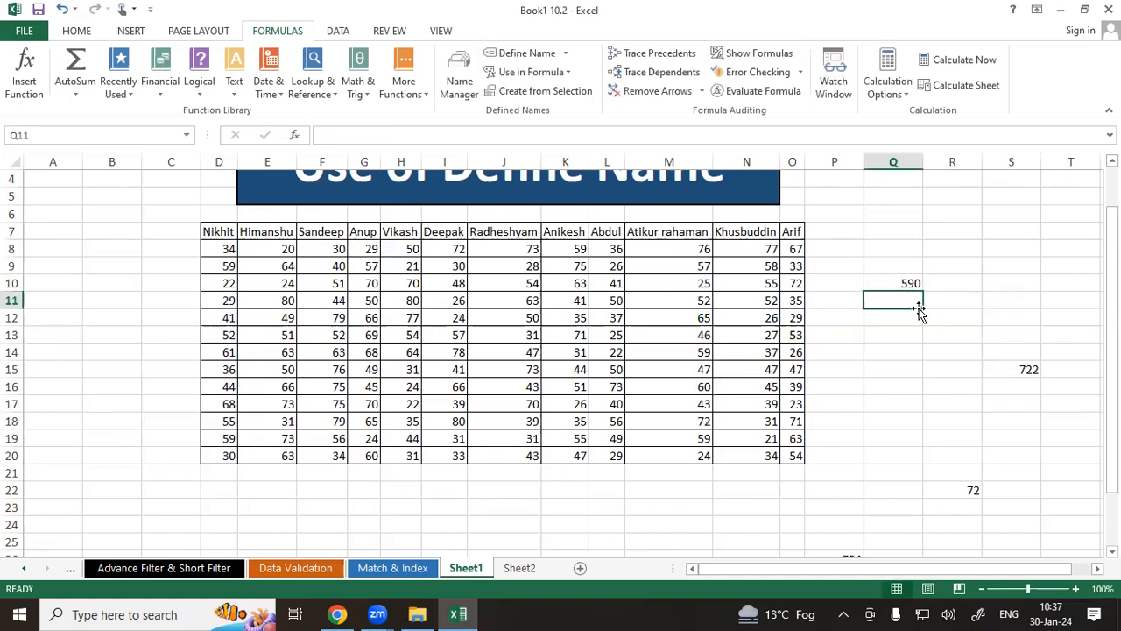
# Enter =MAX(Nikhit) in cell F32 using the defined name Nikhit.
pyautogui.scroll(-7, 919, 309)
pyautogui.click(348, 304)
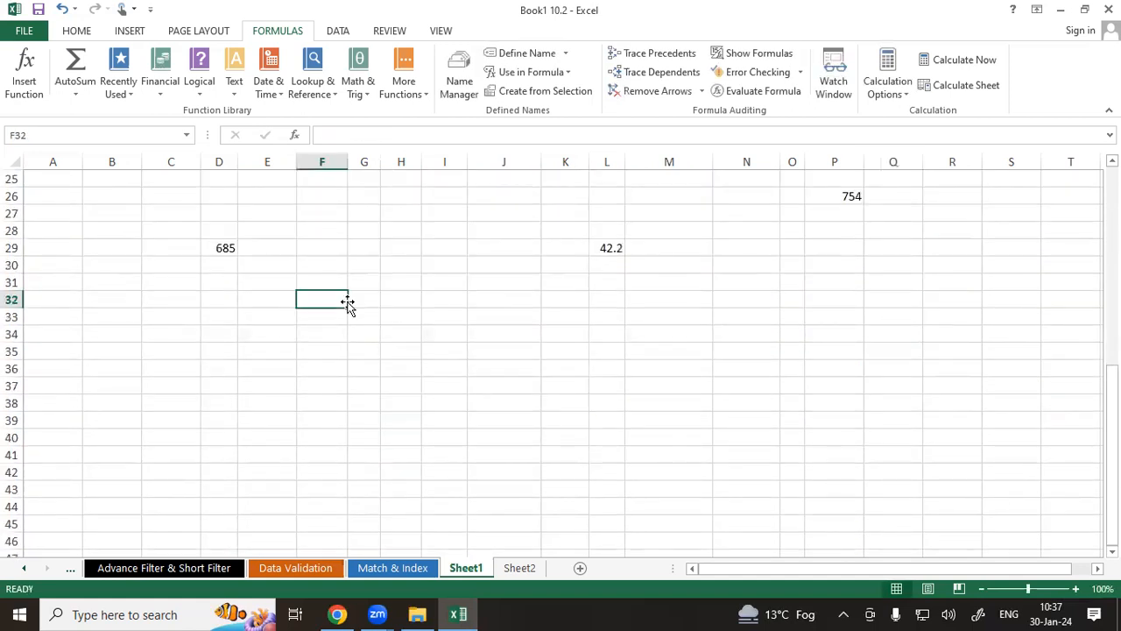
pyautogui.write('=max')
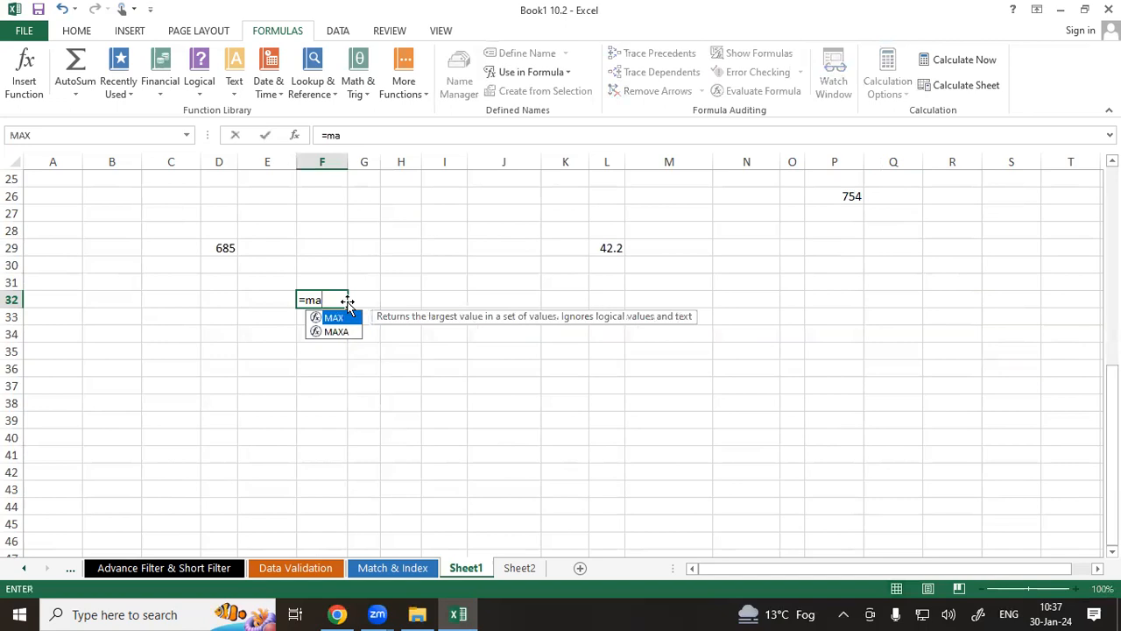
pyautogui.press('Tab')
pyautogui.write('ni')
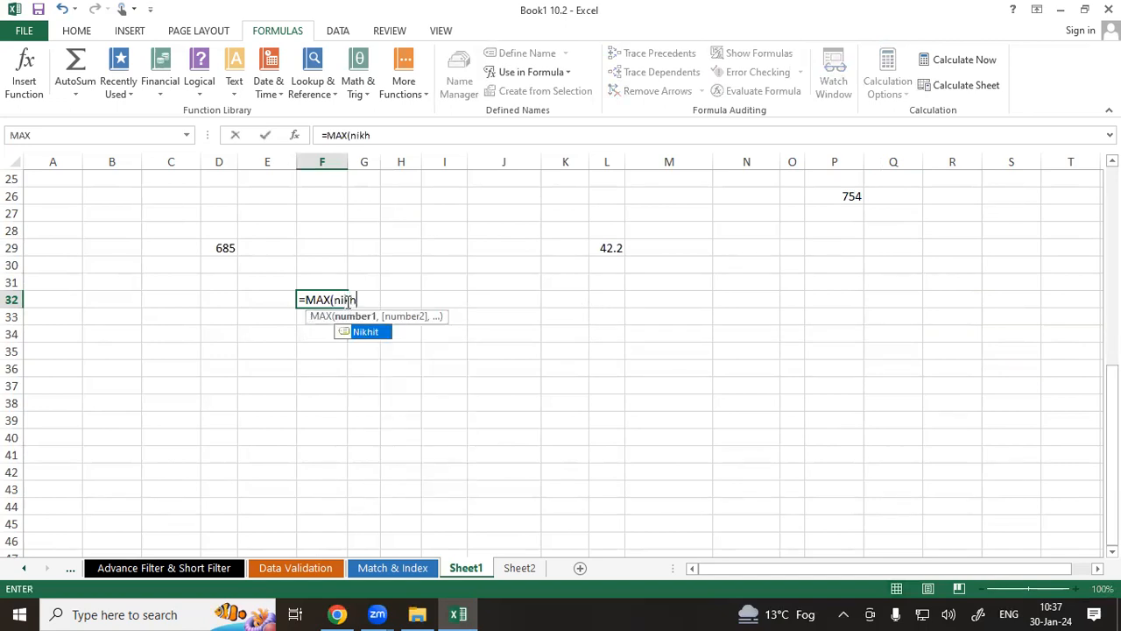
pyautogui.write('kh')
pyautogui.press('Tab')
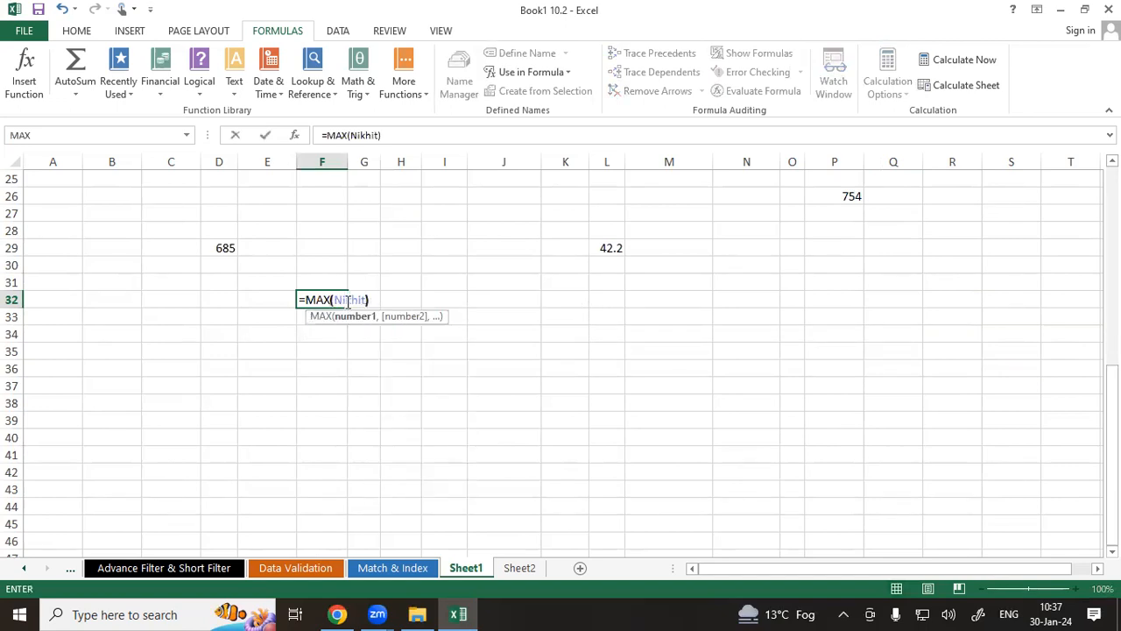
pyautogui.write(')')
pyautogui.press('Return')
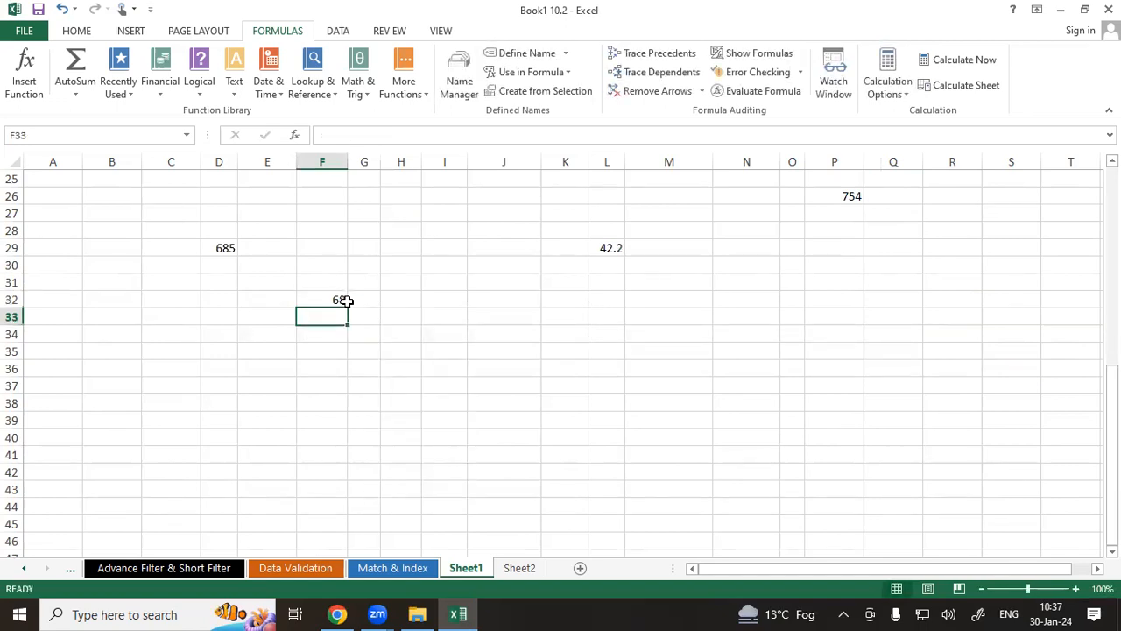
# Enter =MIN(Nikhit) in cell K35 using the defined name Nikhit.
pyautogui.click(568, 347)
pyautogui.write('=min(')
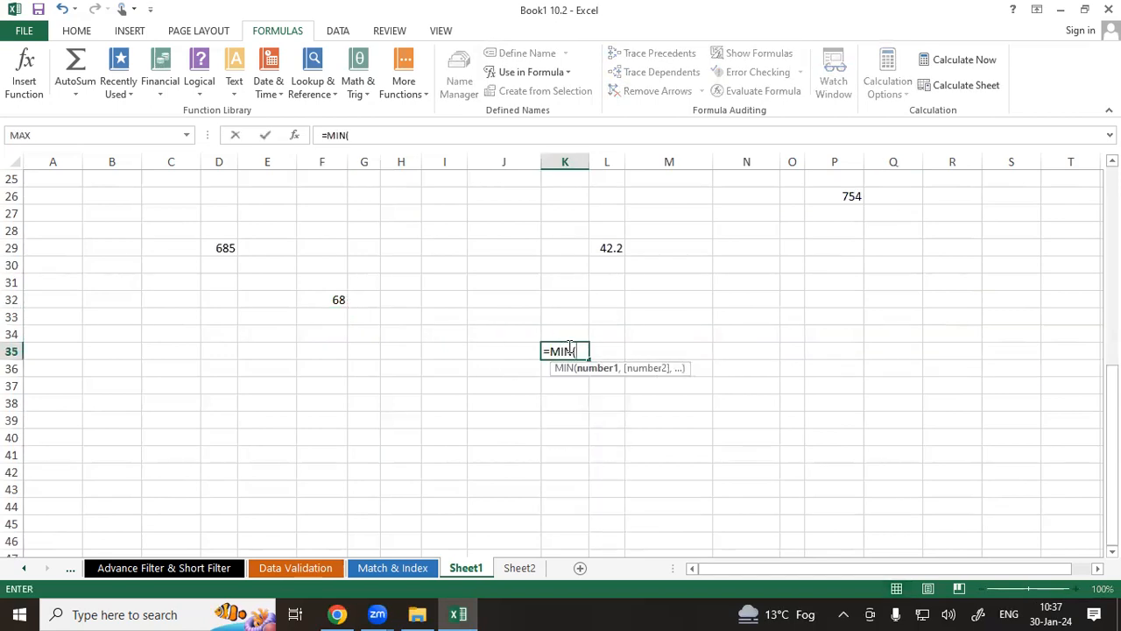
pyautogui.write('nikh')
pyautogui.press('Tab')
pyautogui.write(')')
pyautogui.press('Return')
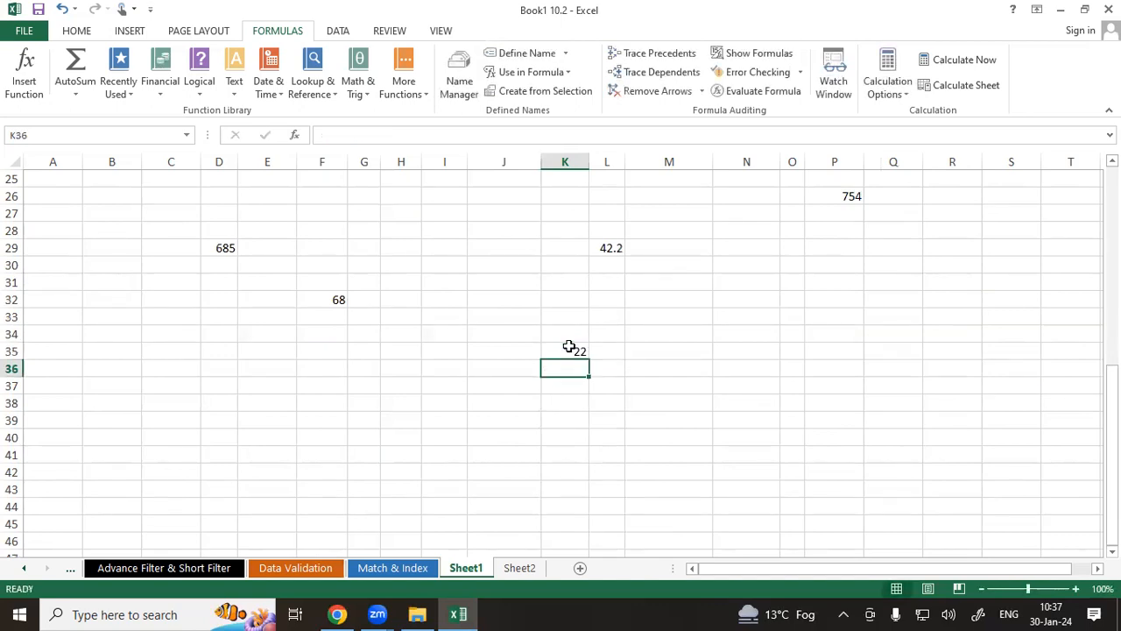
# Trace the precedents of the MAX formula in cell F32, then remove the tracer arrows.
pyautogui.scroll(2, 570, 346)
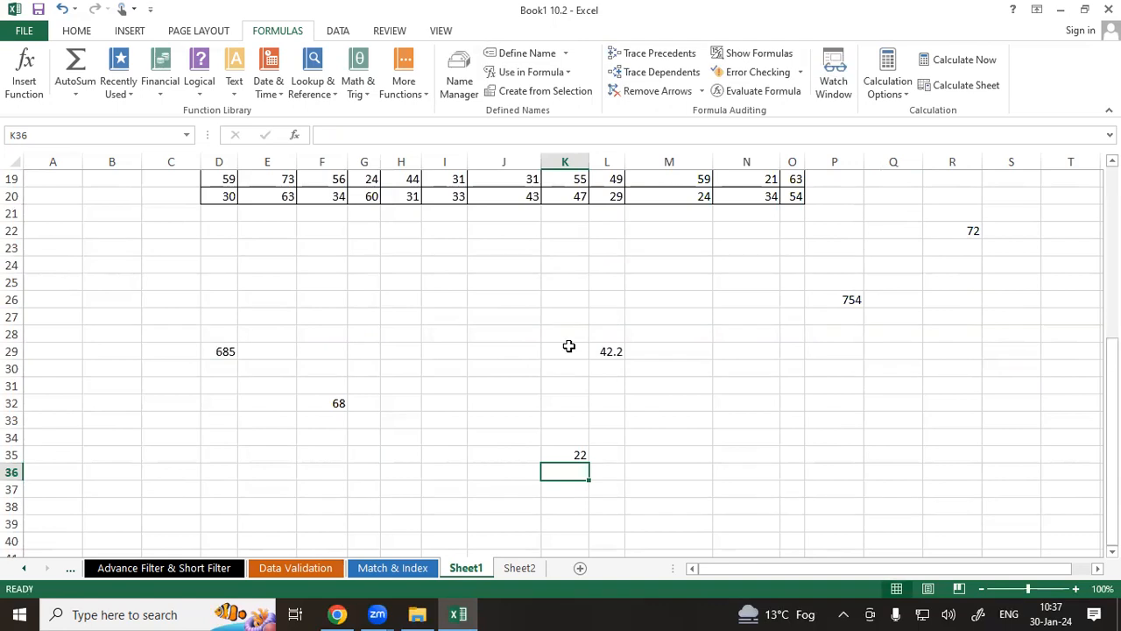
pyautogui.scroll(4, 570, 346)
pyautogui.scroll(-3, 477, 398)
pyautogui.click(333, 453)
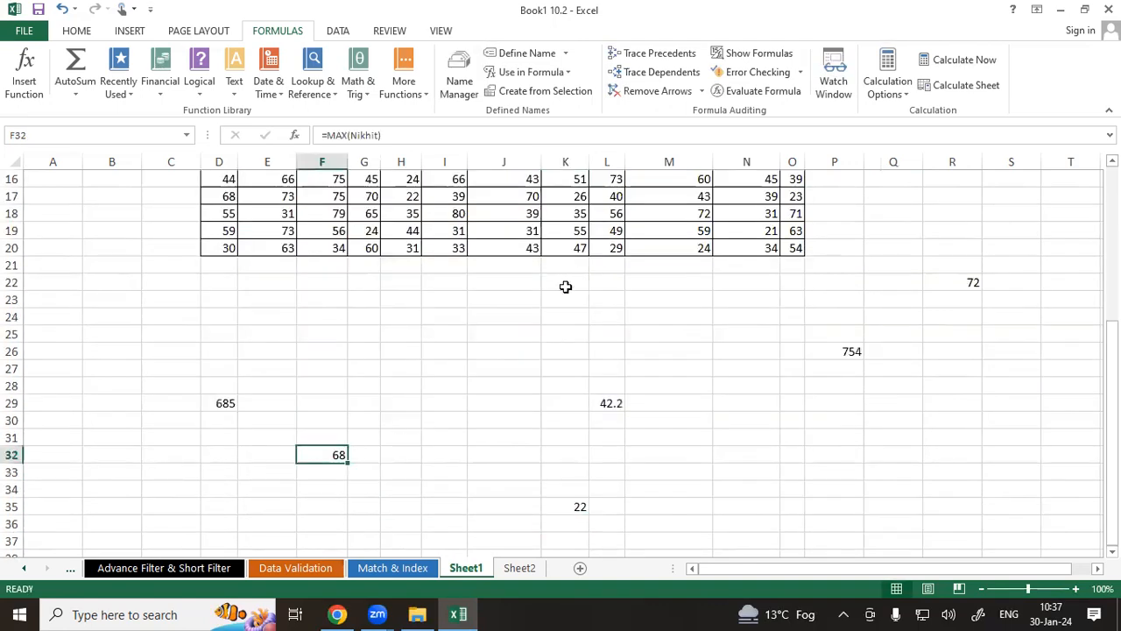
pyautogui.click(653, 53)
pyautogui.scroll(3, 363, 376)
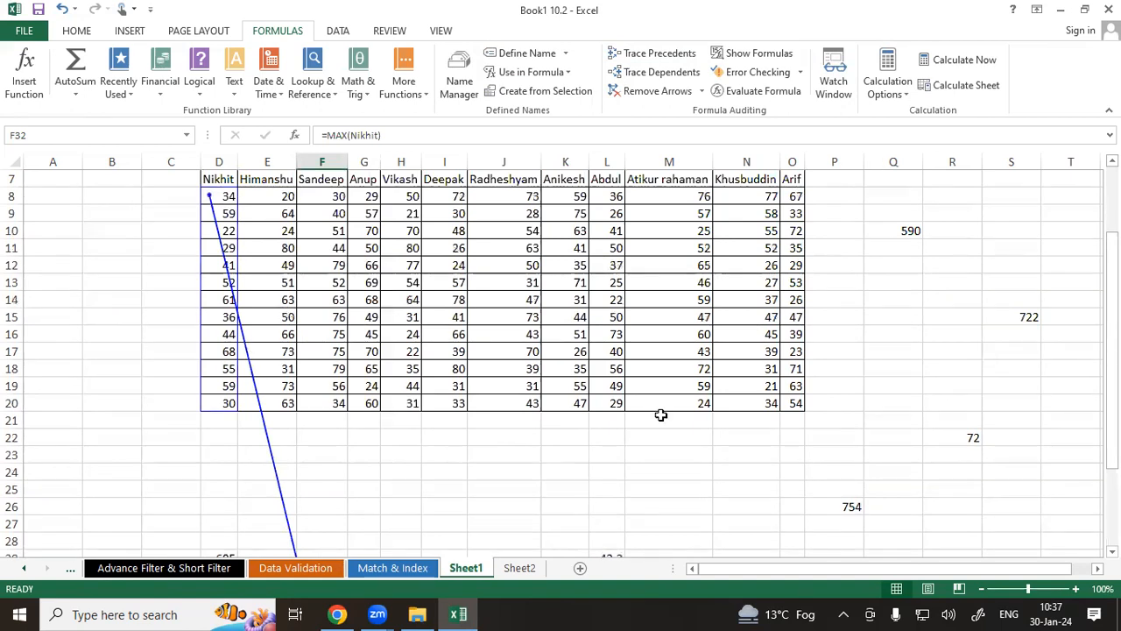
pyautogui.click(648, 92)
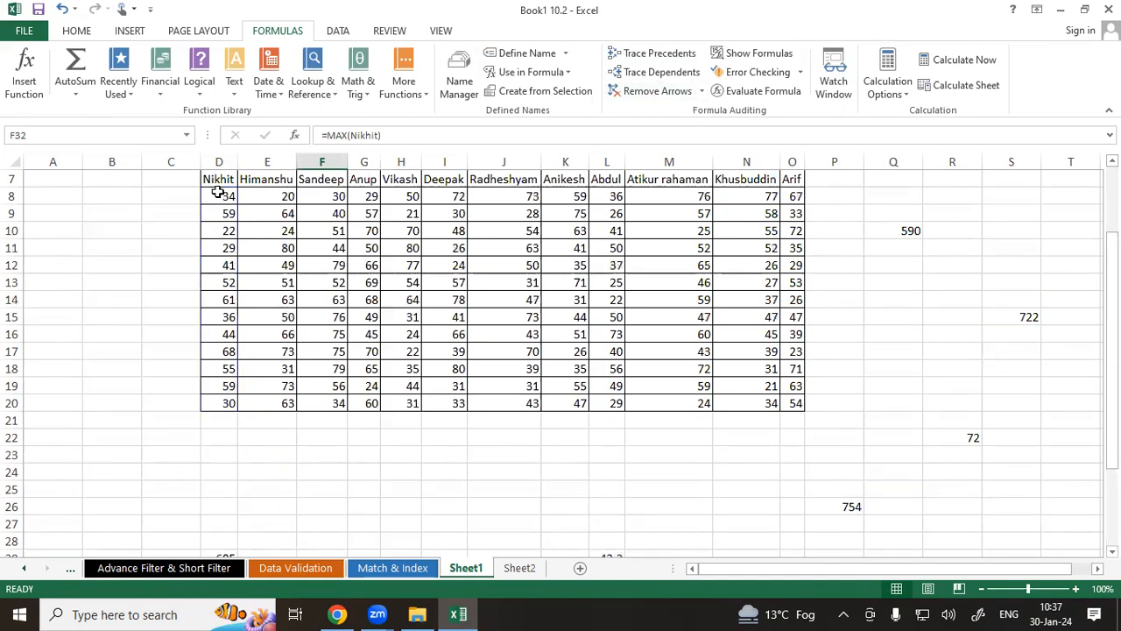
# Select the Nikhit score in cell D8 and trace its dependents.
pyautogui.click(219, 195)
pyautogui.click(655, 72)
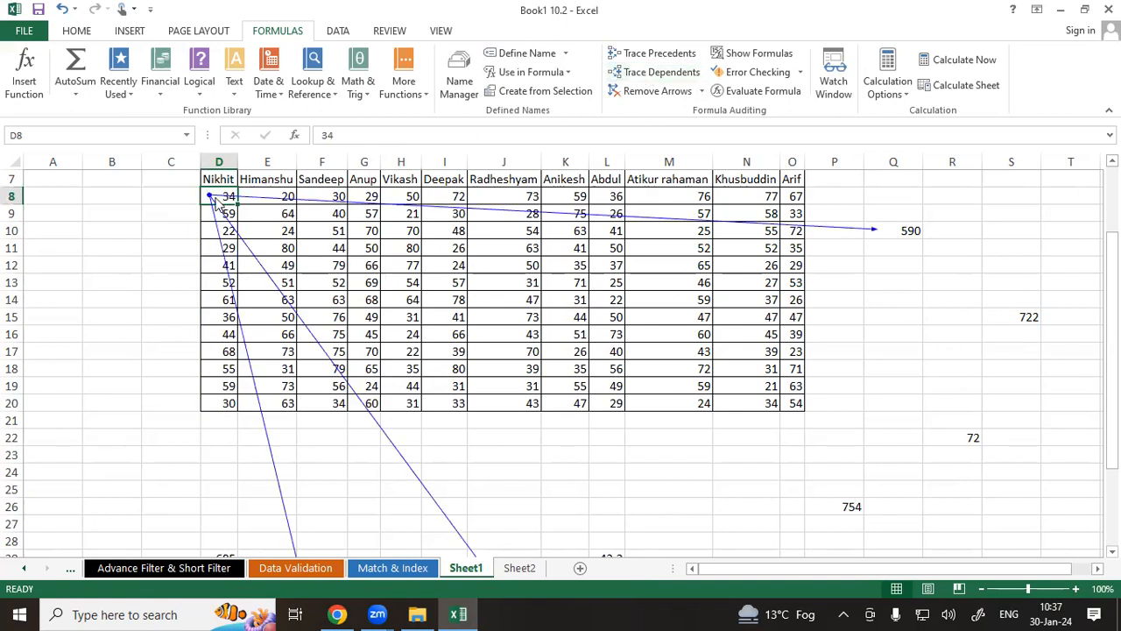
pyautogui.scroll(-5, 219, 201)
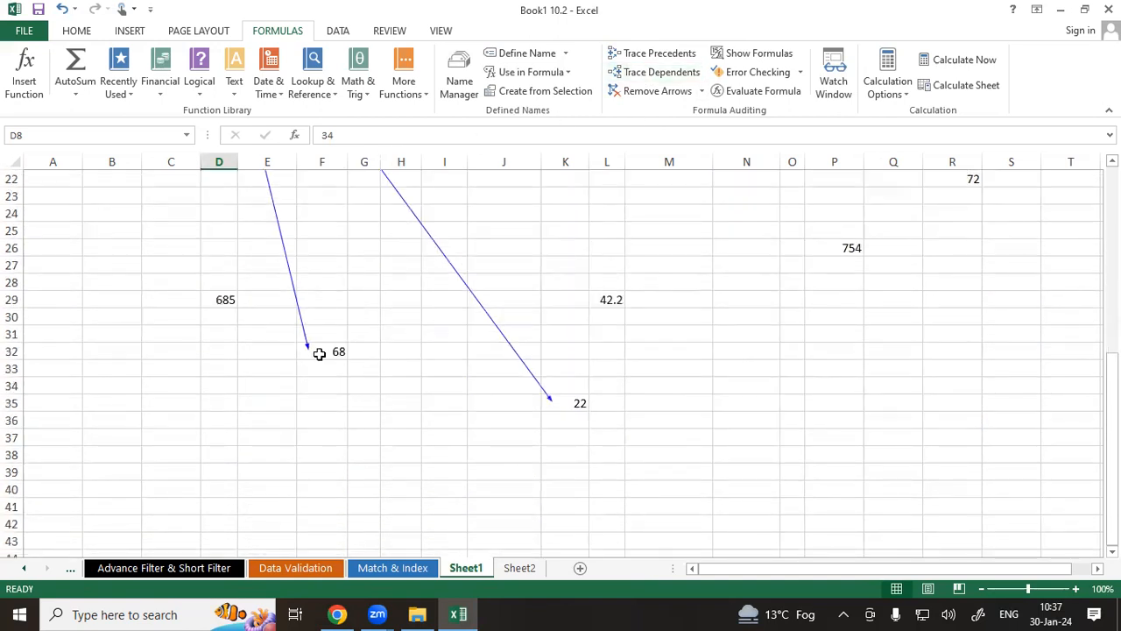
pyautogui.scroll(5, 558, 403)
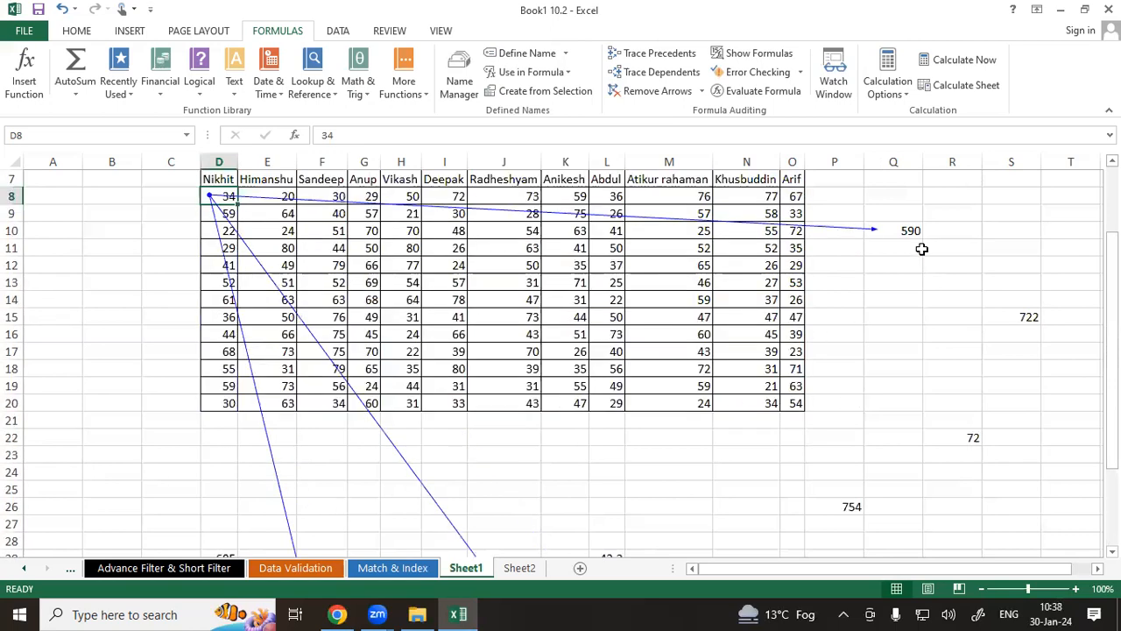
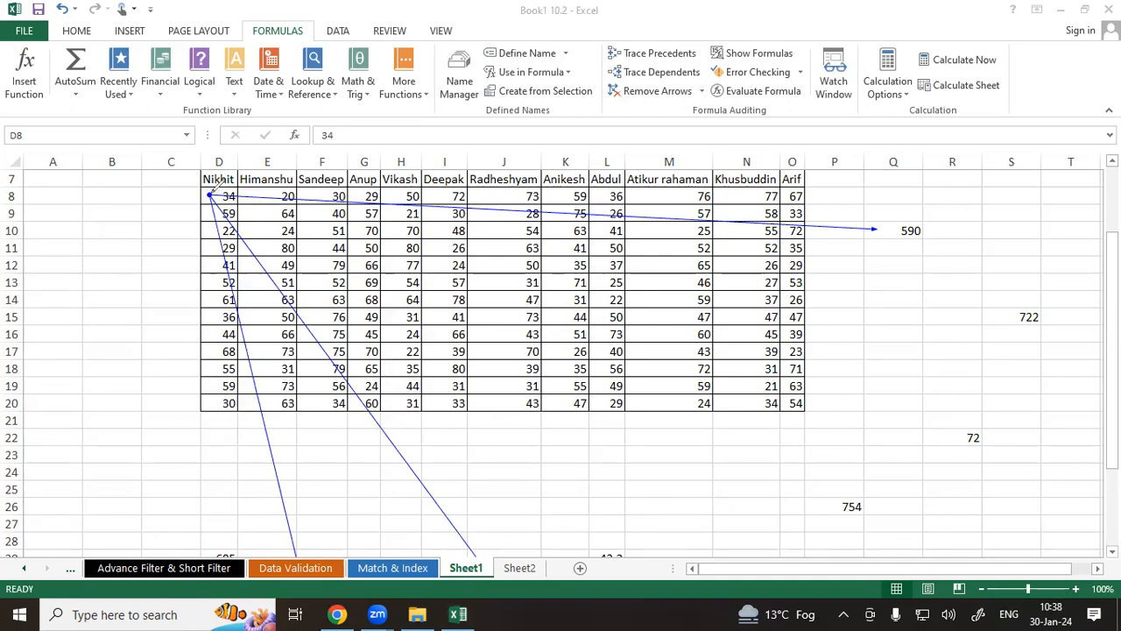
# Remove all tracer arrows from the sheet.
pyautogui.moveTo(914, 213)
pyautogui.mouseDown()
pyautogui.moveTo(894, 239)
pyautogui.moveTo(902, 208)
pyautogui.moveTo(794, 74)
pyautogui.moveTo(681, 38)
pyautogui.mouseUp()
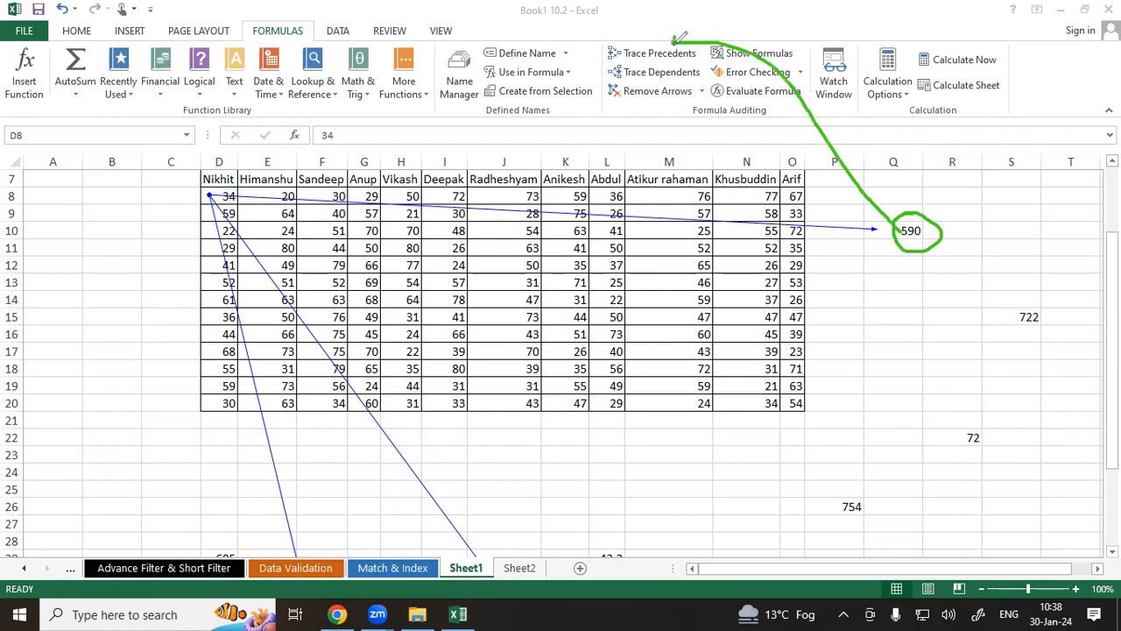
pyautogui.moveTo(233, 194); pyautogui.dragTo(385, 223)
pyautogui.moveTo(502, 203)
pyautogui.mouseDown()
pyautogui.moveTo(633, 75)
pyautogui.moveTo(629, 91)
pyautogui.mouseUp()
pyautogui.hotkey('alt', 'm')
pyautogui.press('a')
pyautogui.press('a')
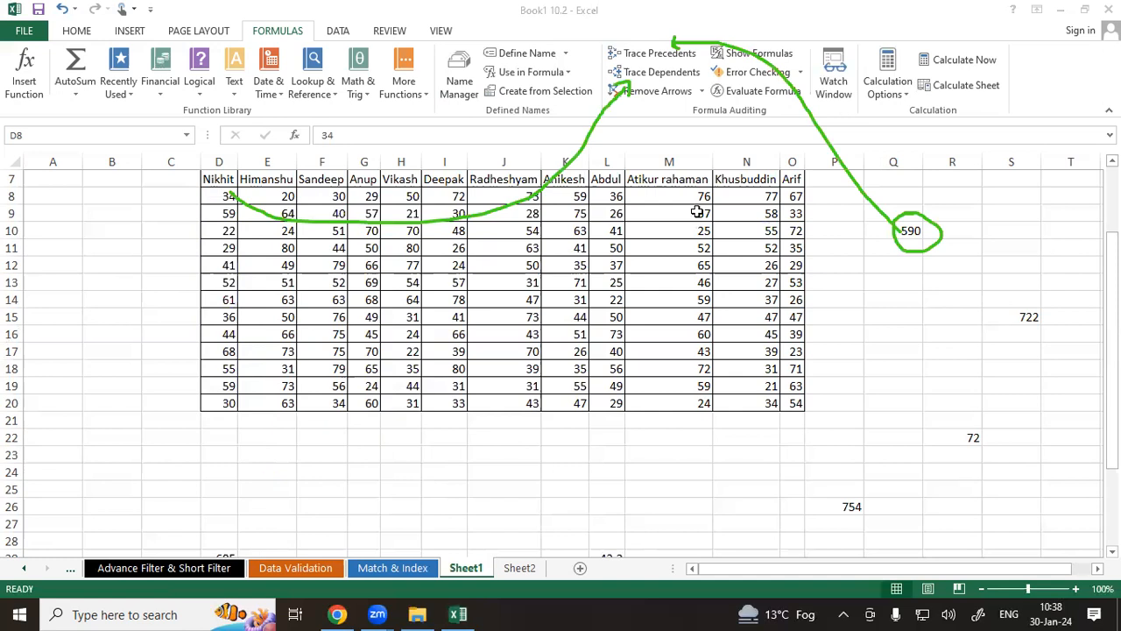
pyautogui.press('Escape')
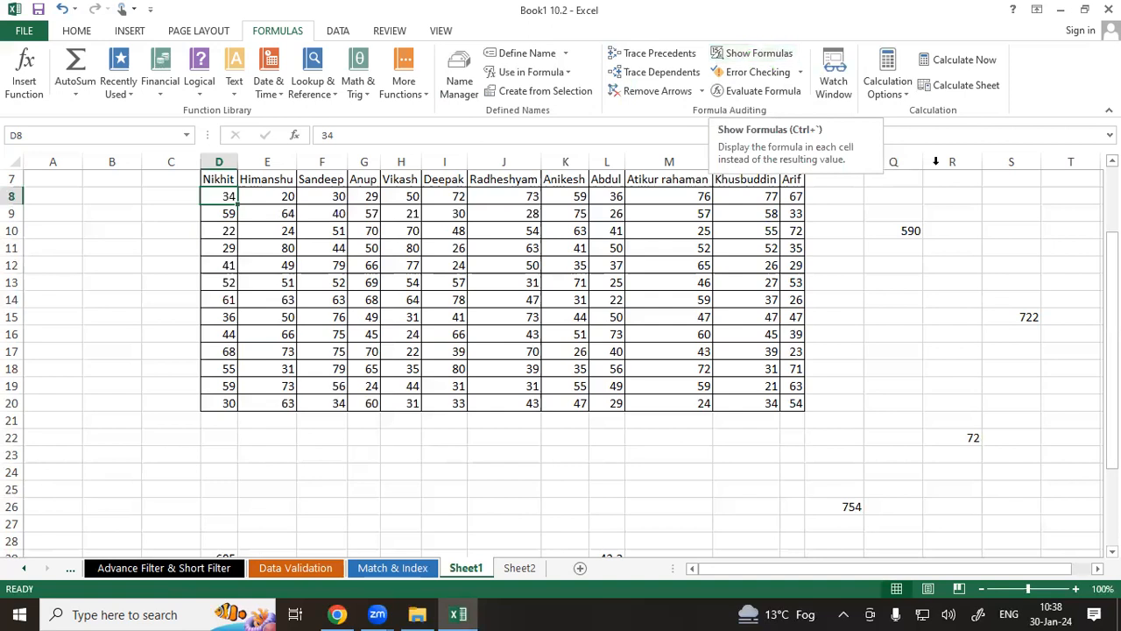
# Turn on Show Formulas to review the formulas across the sheet, then switch back to showing values.
pyautogui.click(911, 228)
pyautogui.click(901, 297)
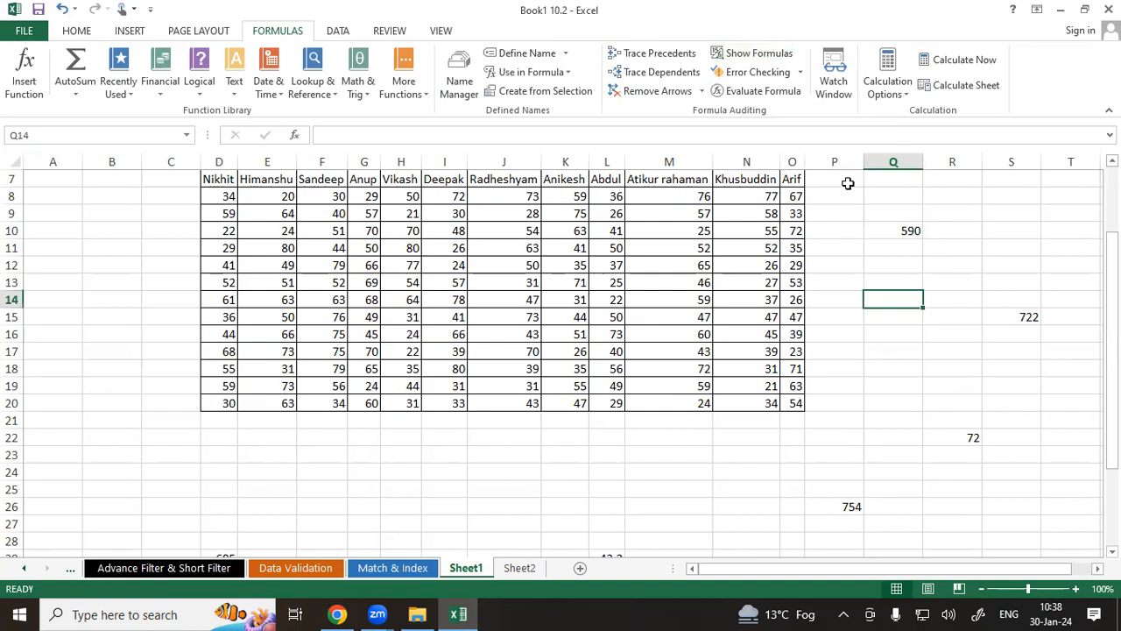
pyautogui.click(759, 54)
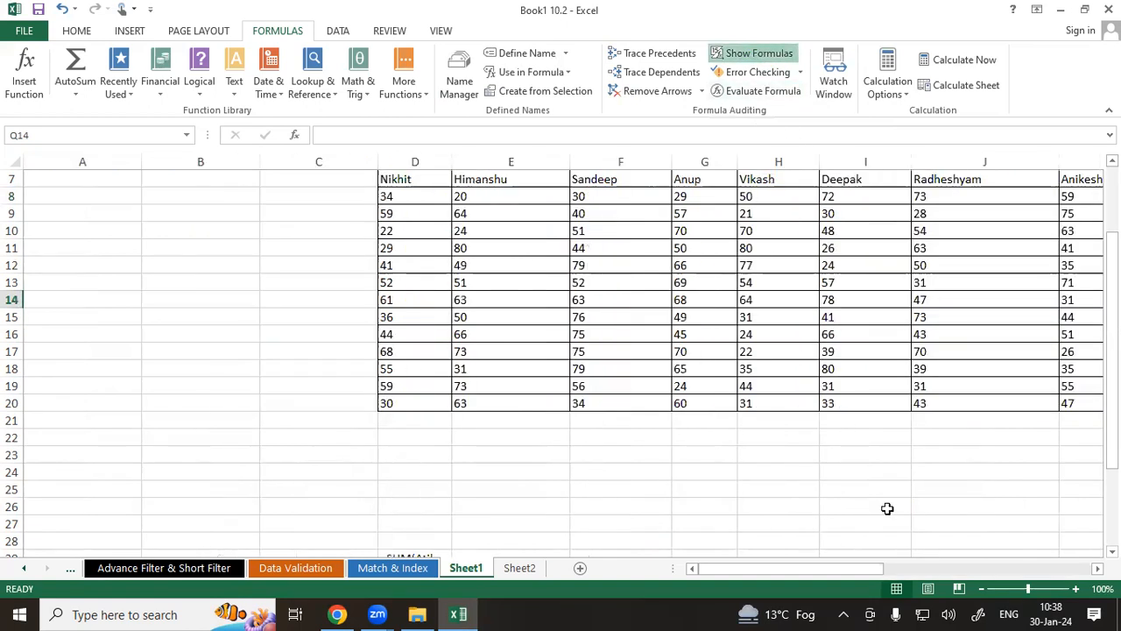
pyautogui.scroll(-3, 1054, 516)
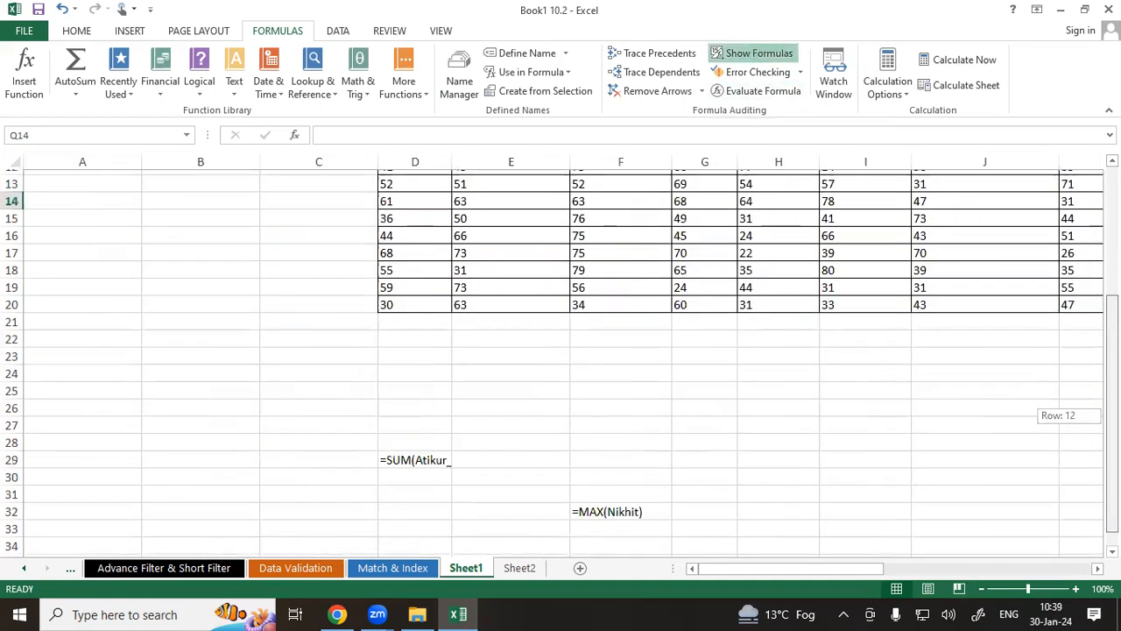
pyautogui.click(438, 444)
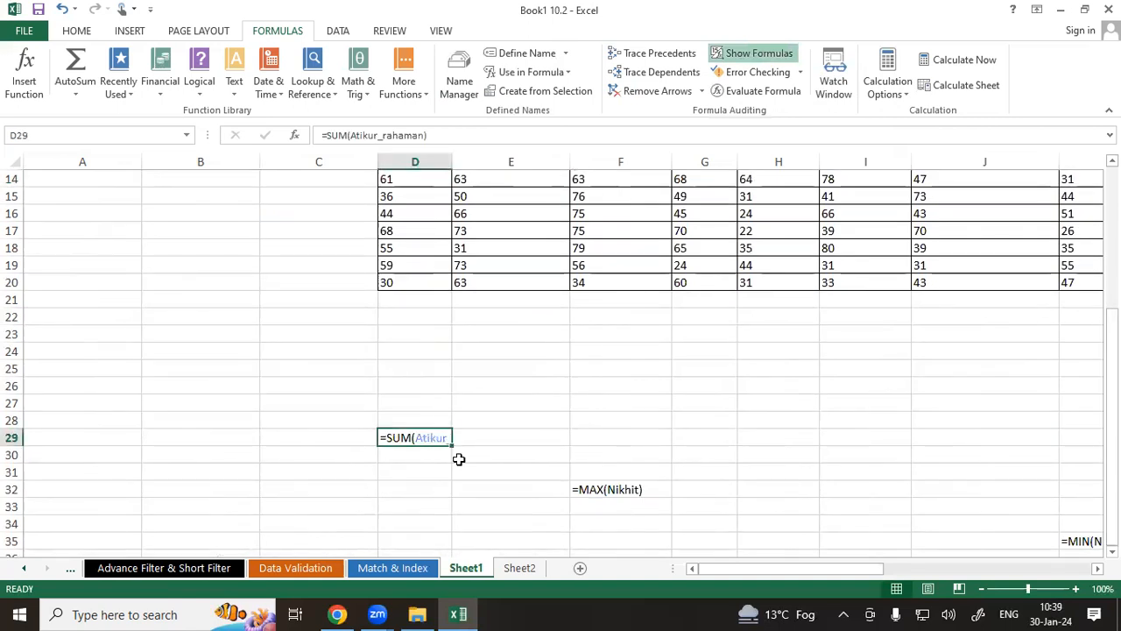
pyautogui.click(476, 483)
pyautogui.click(604, 489)
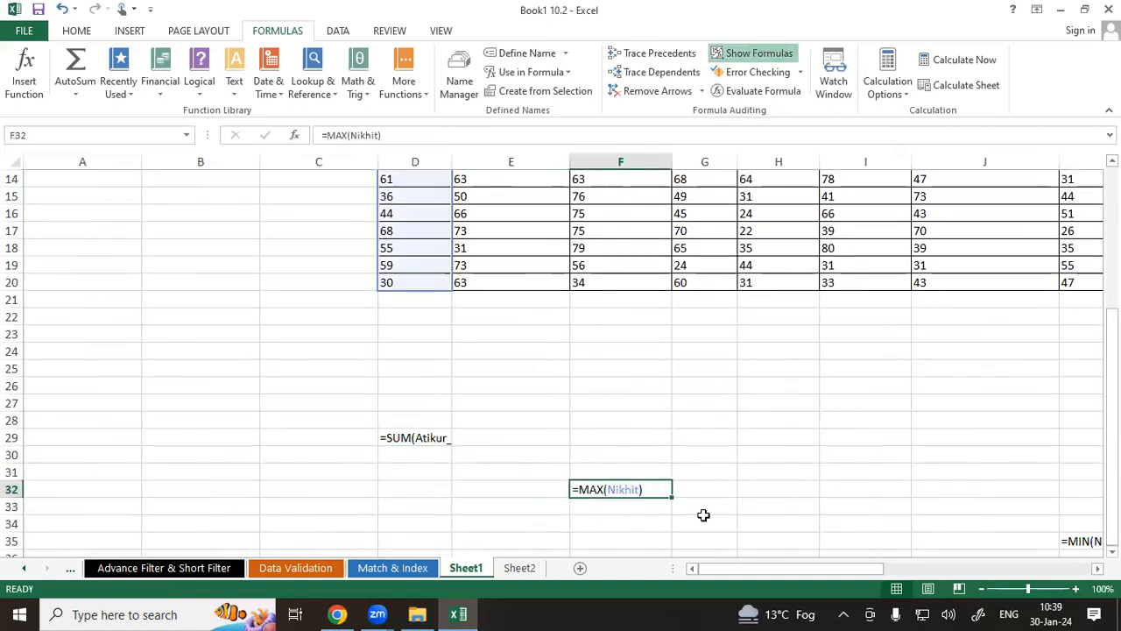
pyautogui.click(1074, 540)
pyautogui.hscroll(6, 560, 359)
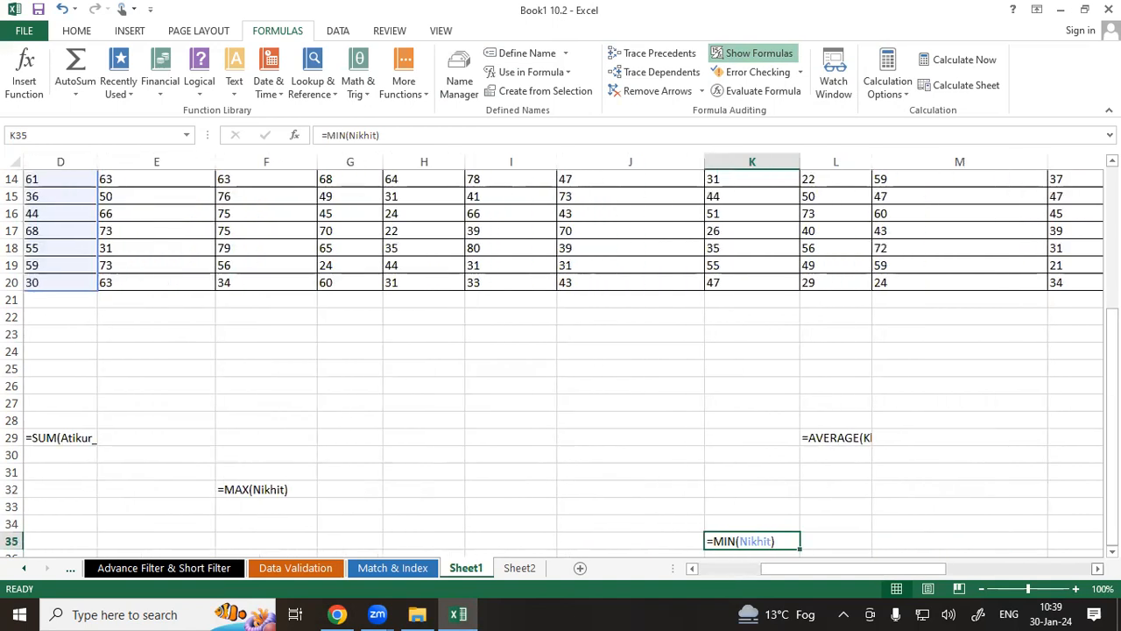
pyautogui.hscroll(3, 560, 359)
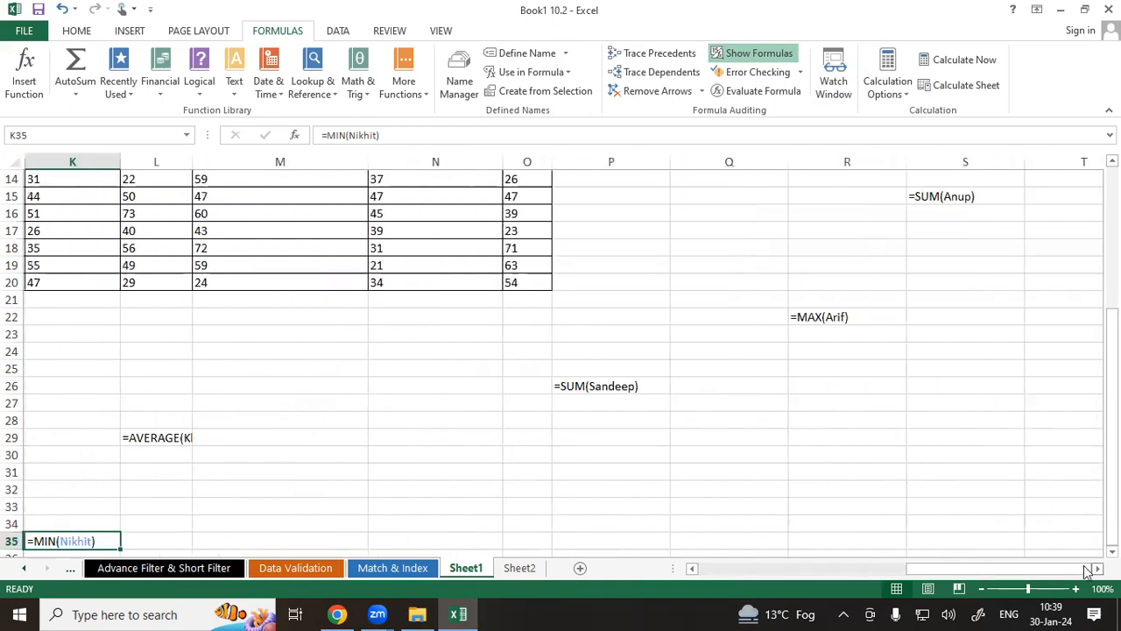
pyautogui.click(608, 386)
pyautogui.click(774, 384)
pyautogui.click(815, 317)
pyautogui.click(767, 378)
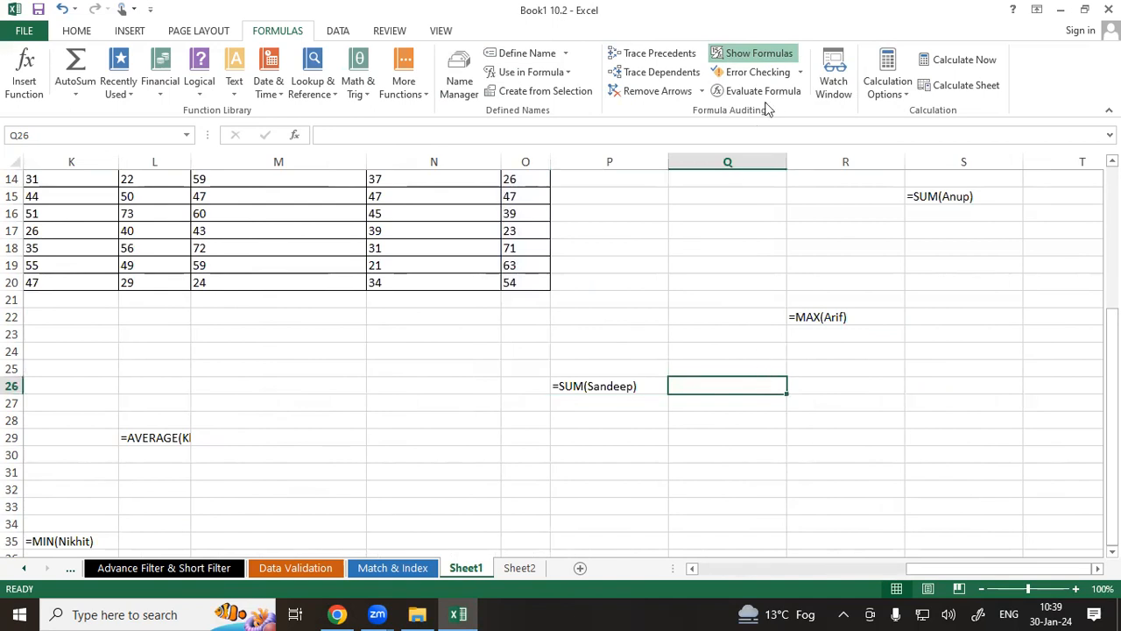
pyautogui.click(769, 54)
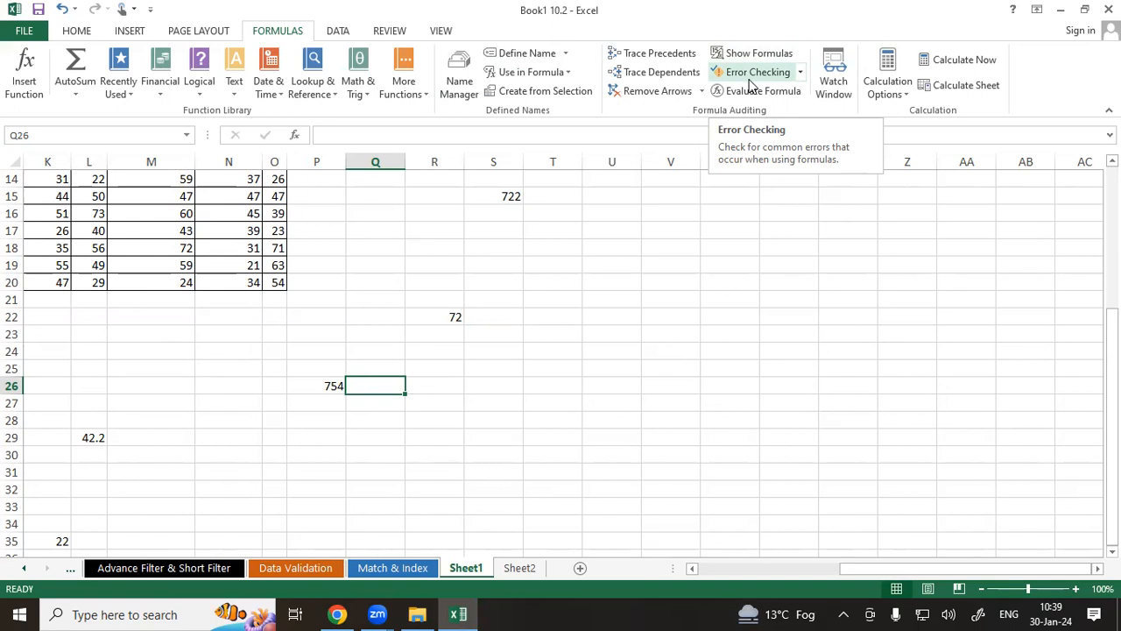
# Enter the misspelled formula =man(n) in cell R25.
pyautogui.click(441, 368)
pyautogui.write('=')
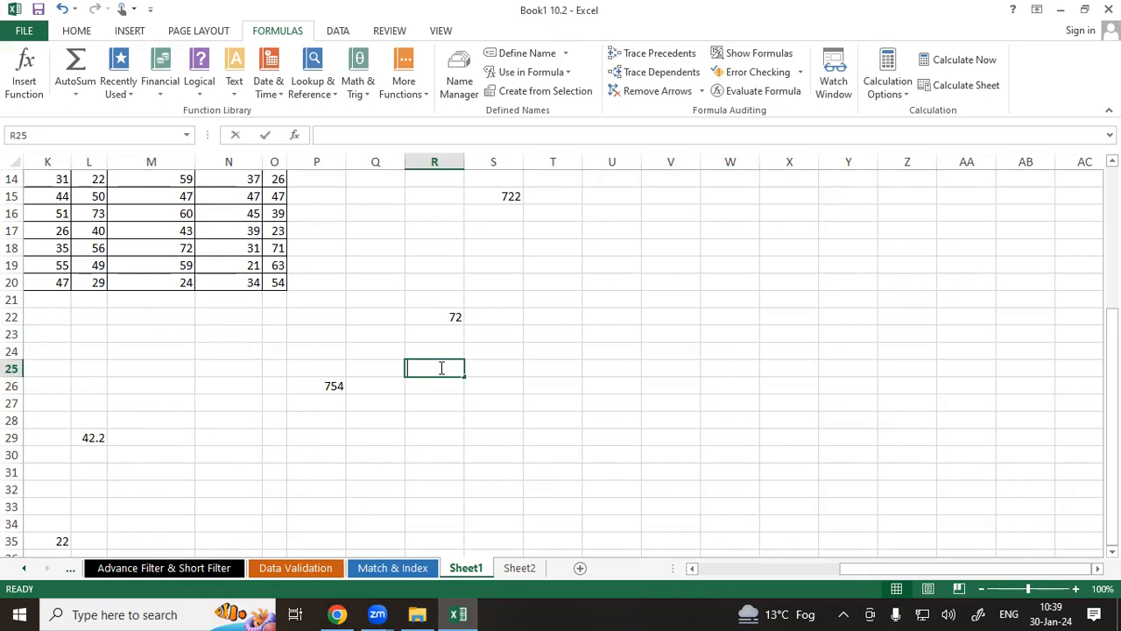
pyautogui.write('ma')
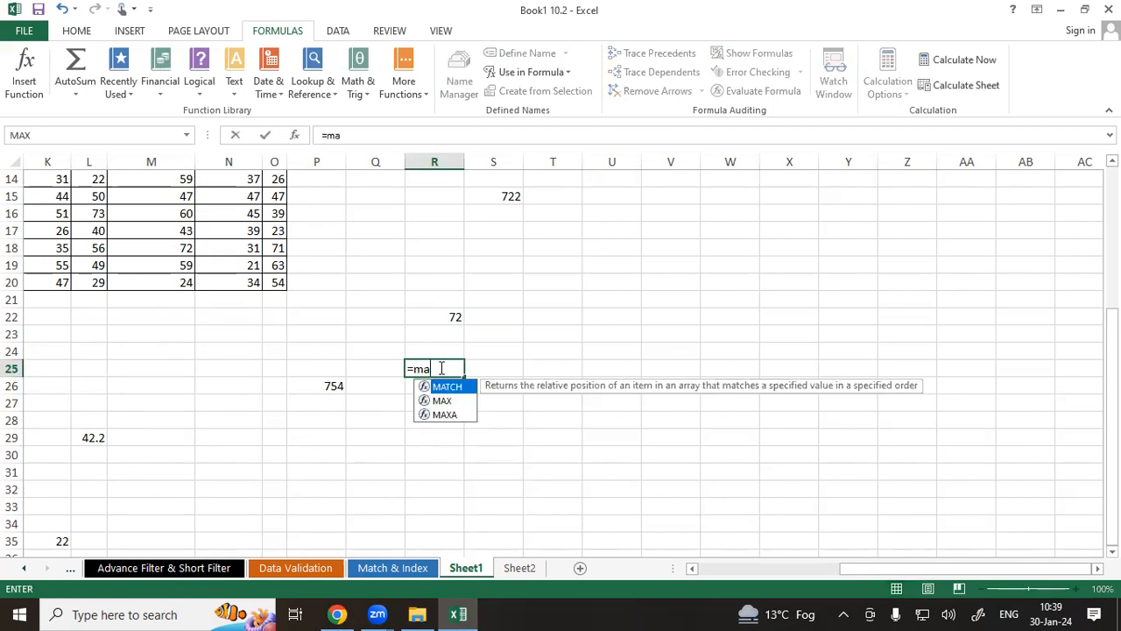
pyautogui.write('n')
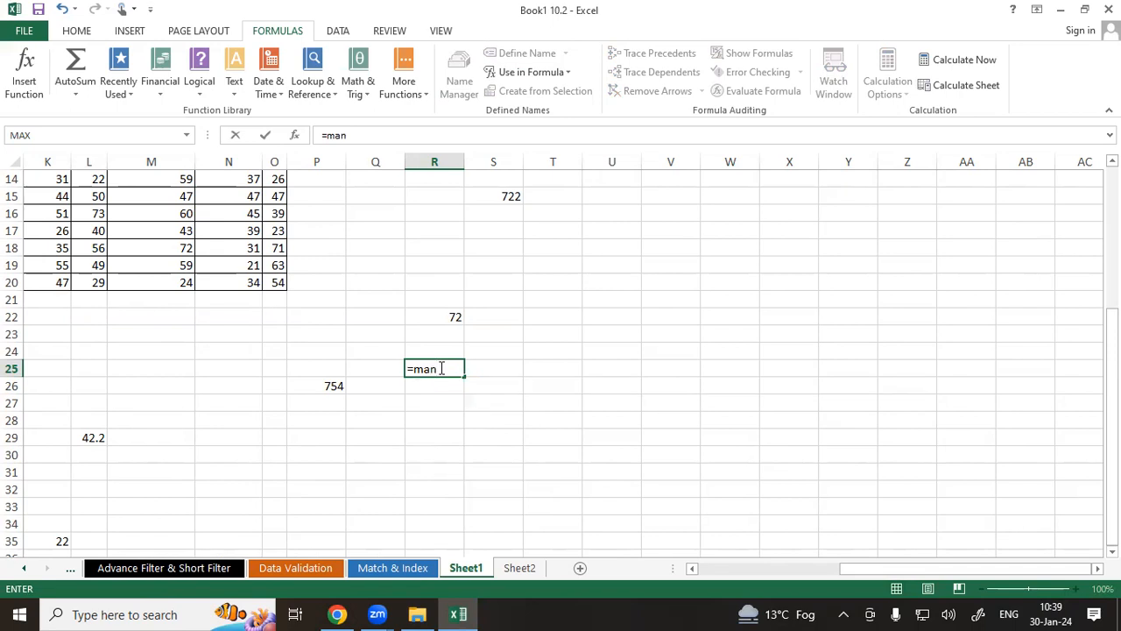
pyautogui.write('(n')
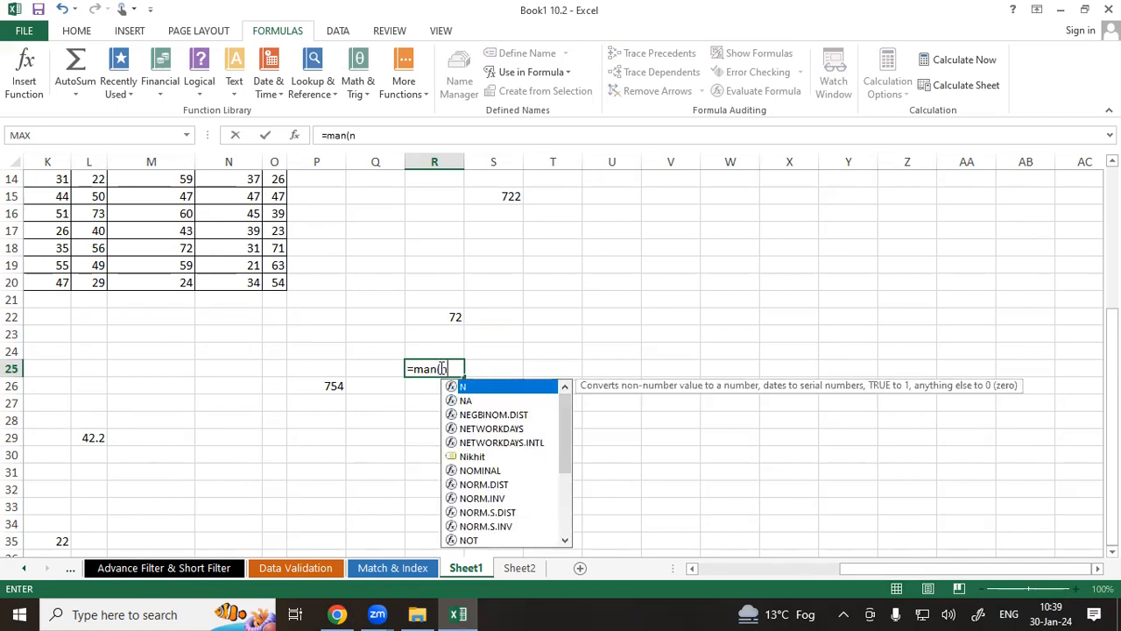
pyautogui.press('Left')
pyautogui.press('Left')
pyautogui.click(441, 368)
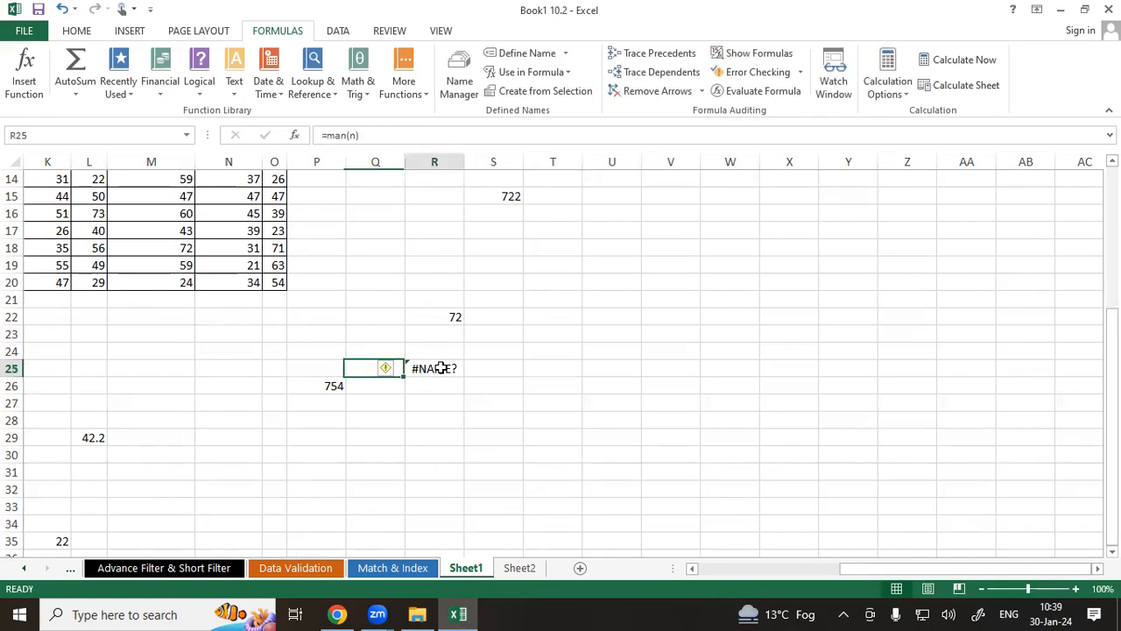
# Enter the misspelled formula =mim(Arif) in cell U20 using the defined name Arif.
pyautogui.click(480, 430)
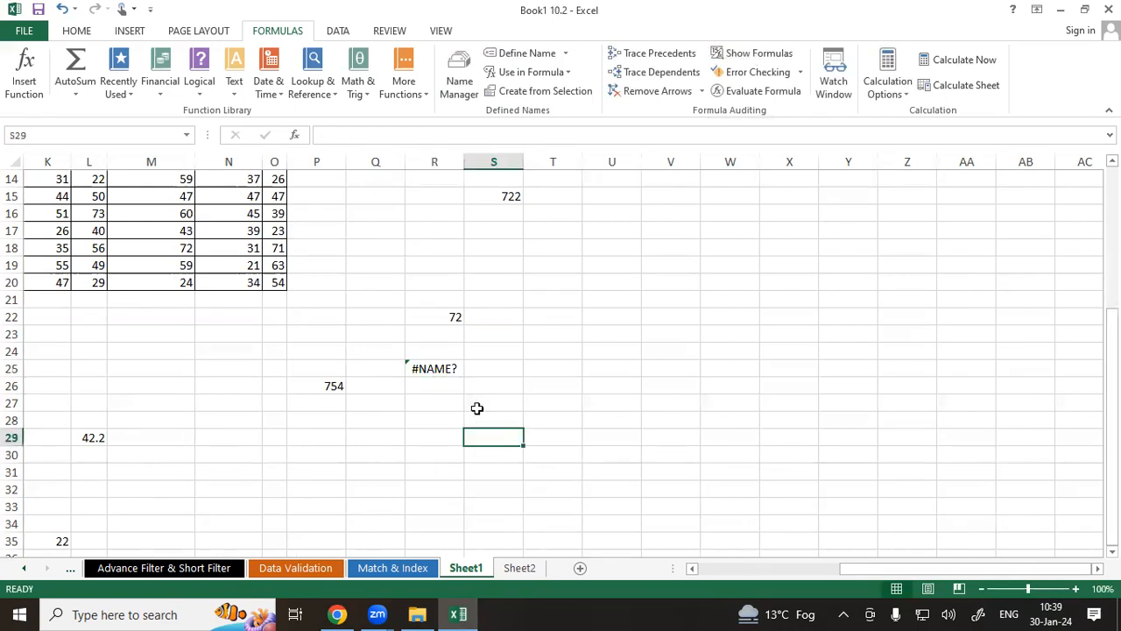
pyautogui.click(627, 334)
pyautogui.click(589, 280)
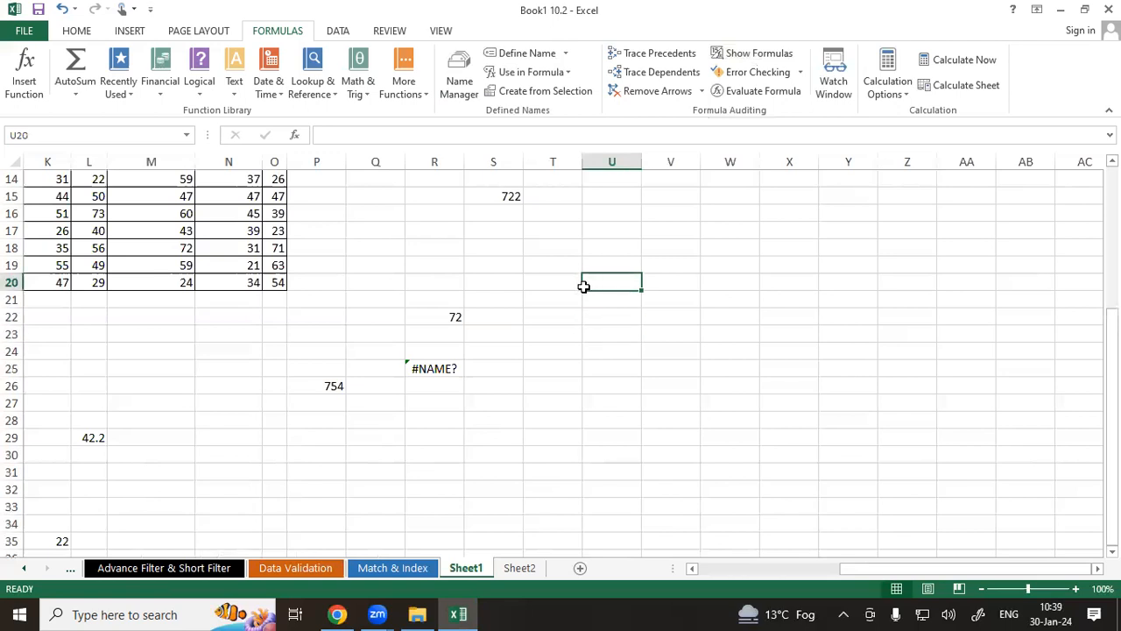
pyautogui.write('=mi')
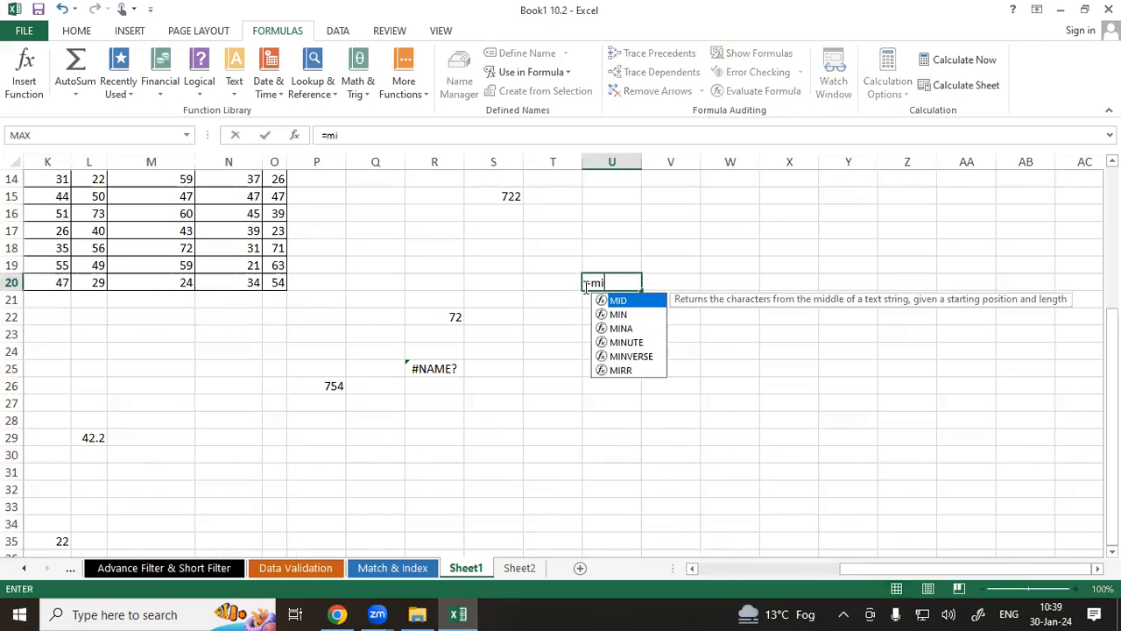
pyautogui.write('m')
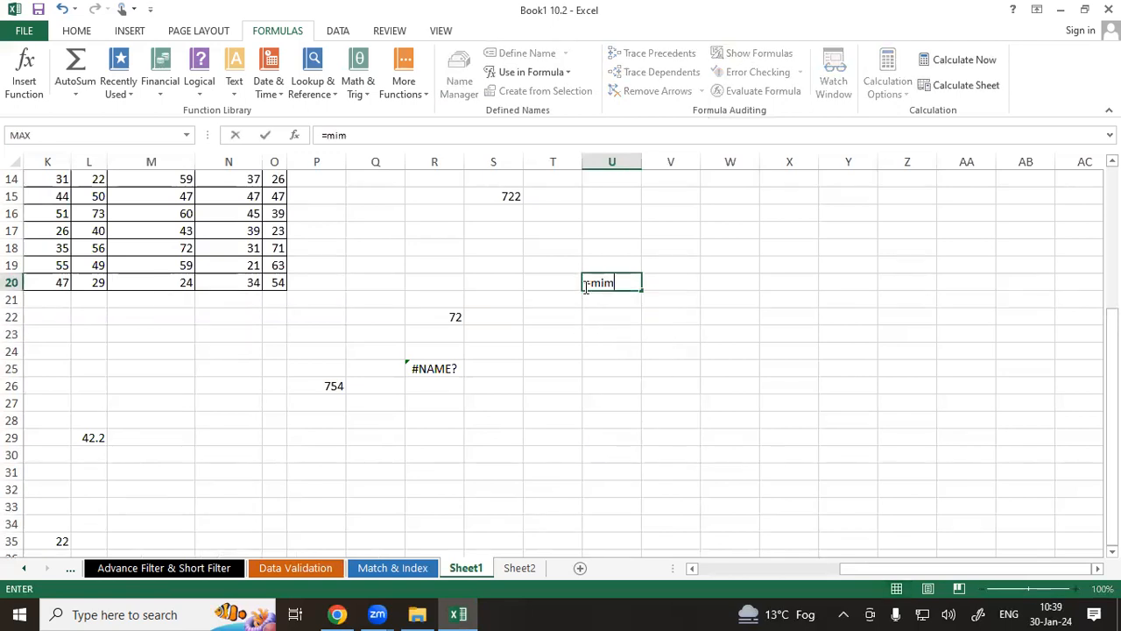
pyautogui.write('(ari')
pyautogui.press('Tab')
pyautogui.write(')')
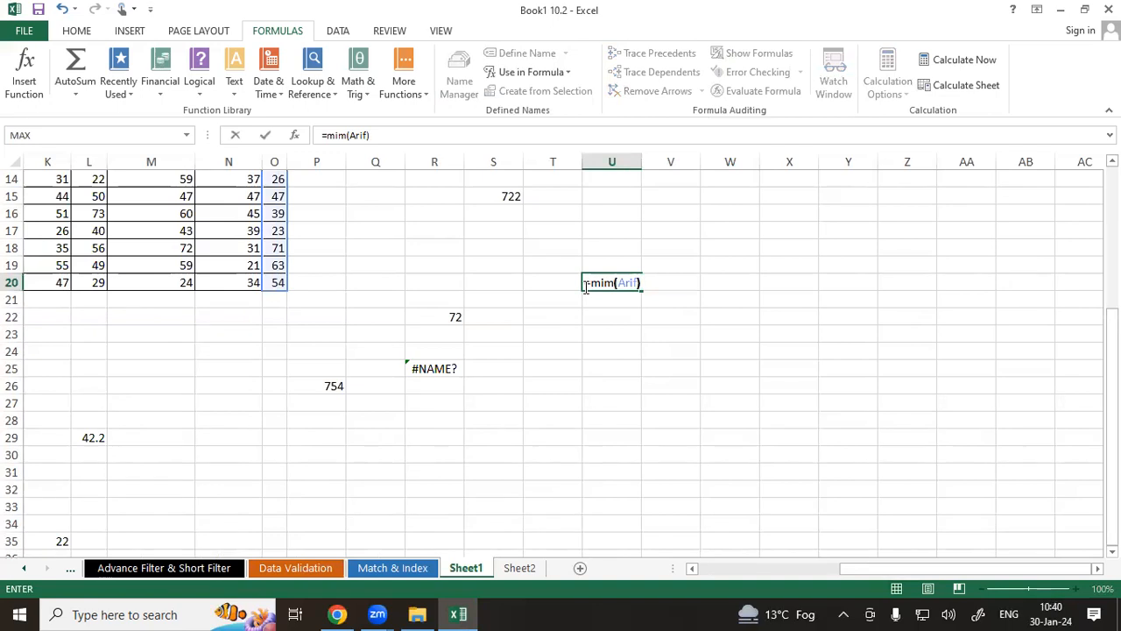
pyautogui.press('Return')
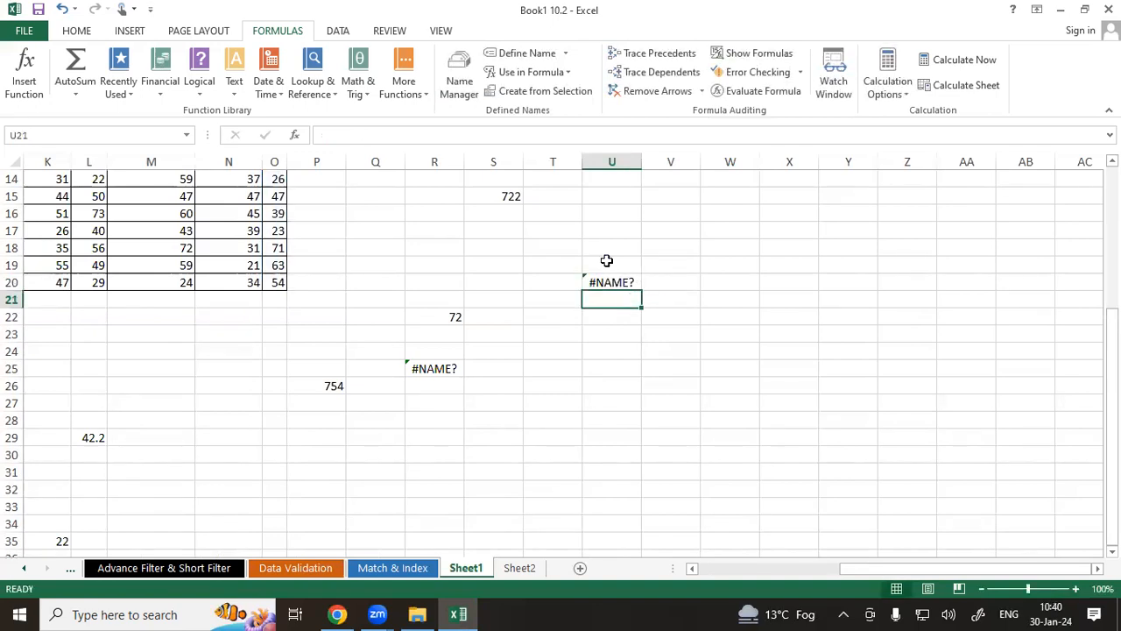
# Run Error Checking and step back and forth through the #NAME? errors in cells U20 and R25, then close it.
pyautogui.click(434, 218)
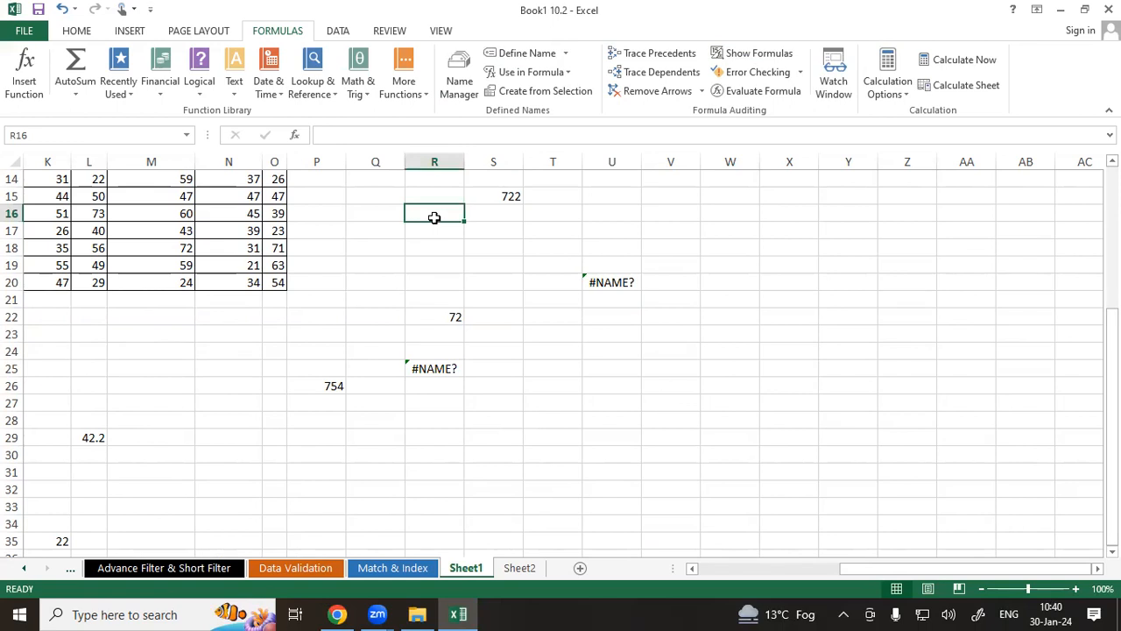
pyautogui.click(759, 79)
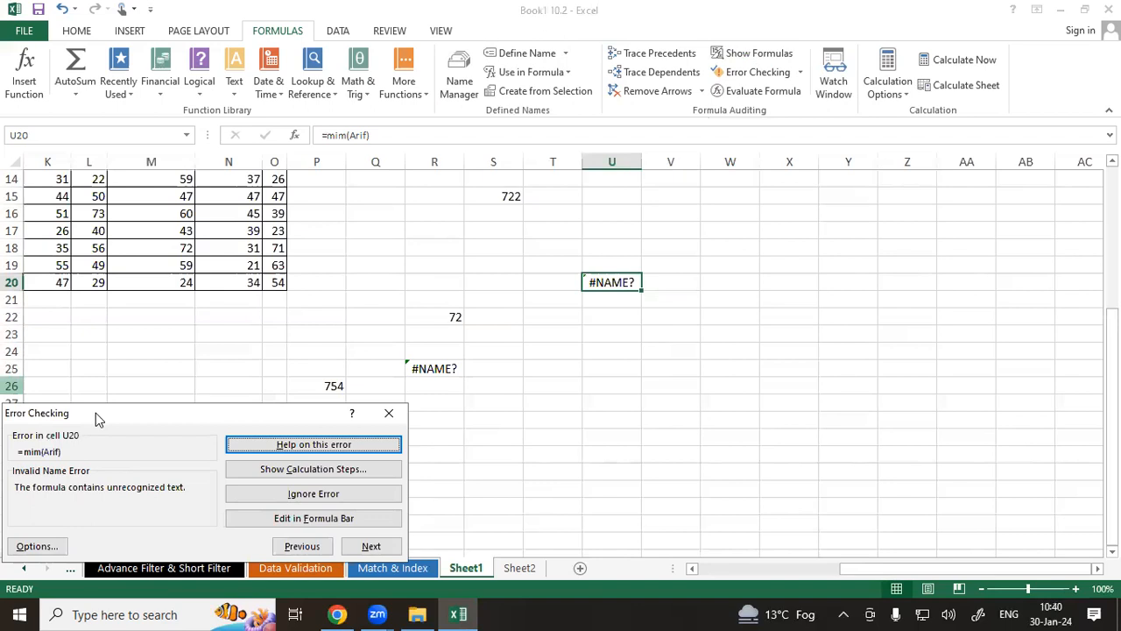
pyautogui.moveTo(96, 413); pyautogui.dragTo(704, 44)
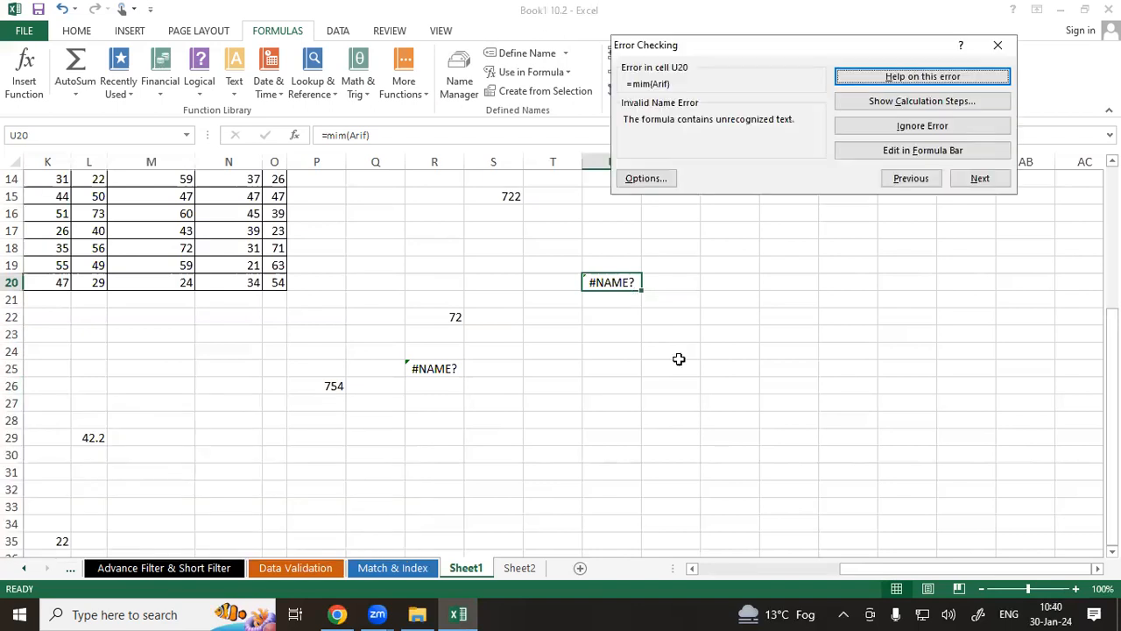
pyautogui.click(980, 178)
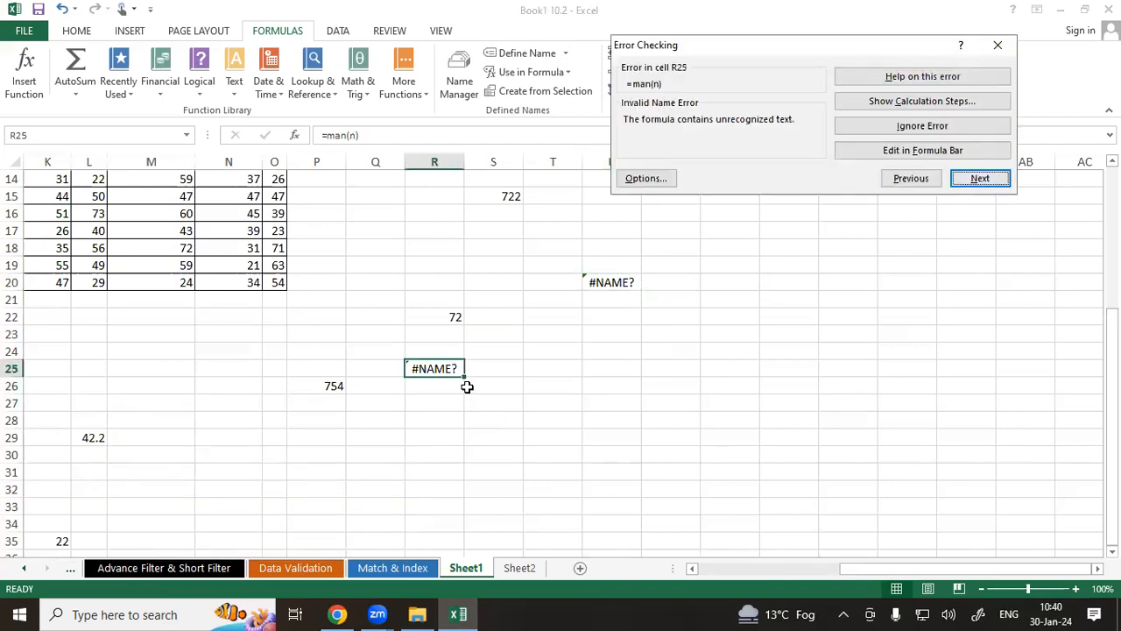
pyautogui.click(908, 179)
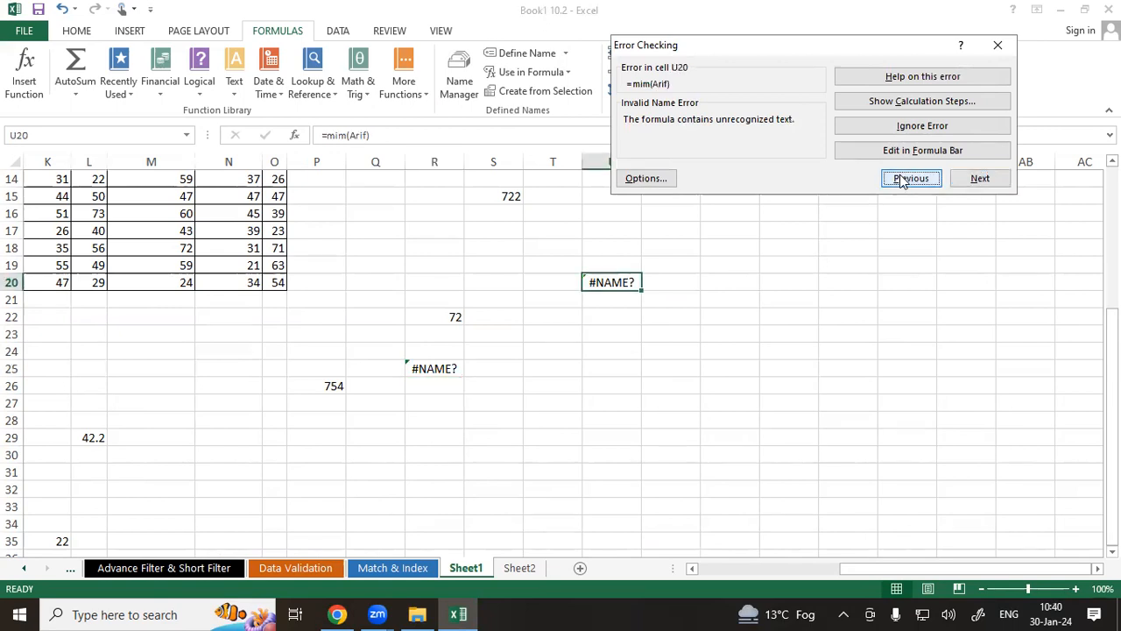
pyautogui.click(972, 181)
pyautogui.click(908, 182)
pyautogui.click(911, 151)
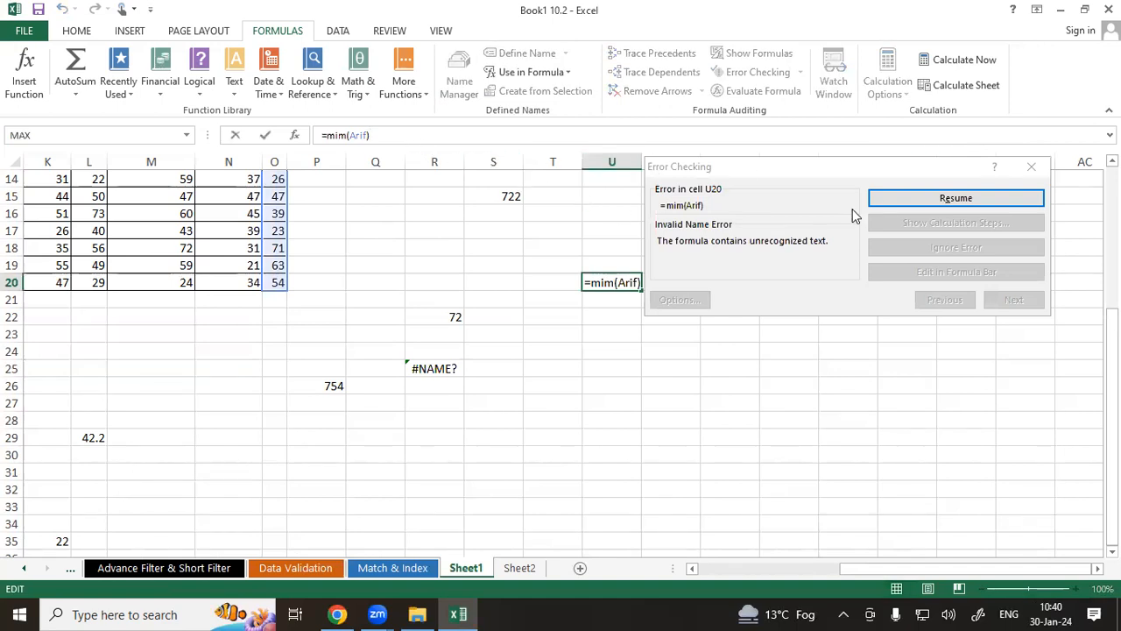
pyautogui.click(899, 200)
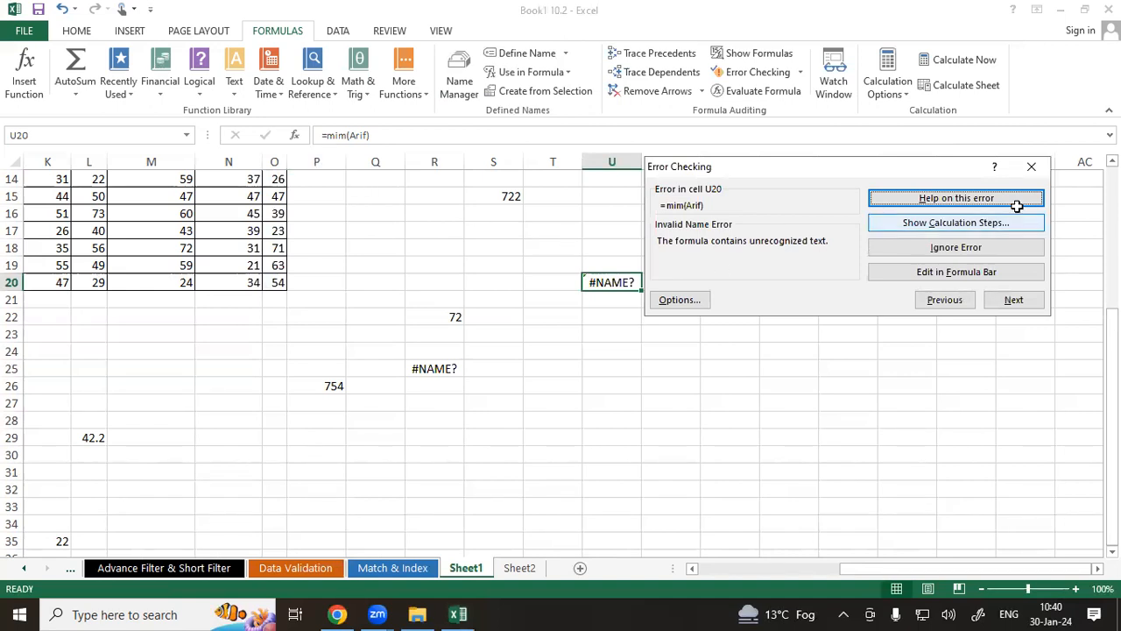
pyautogui.click(1032, 167)
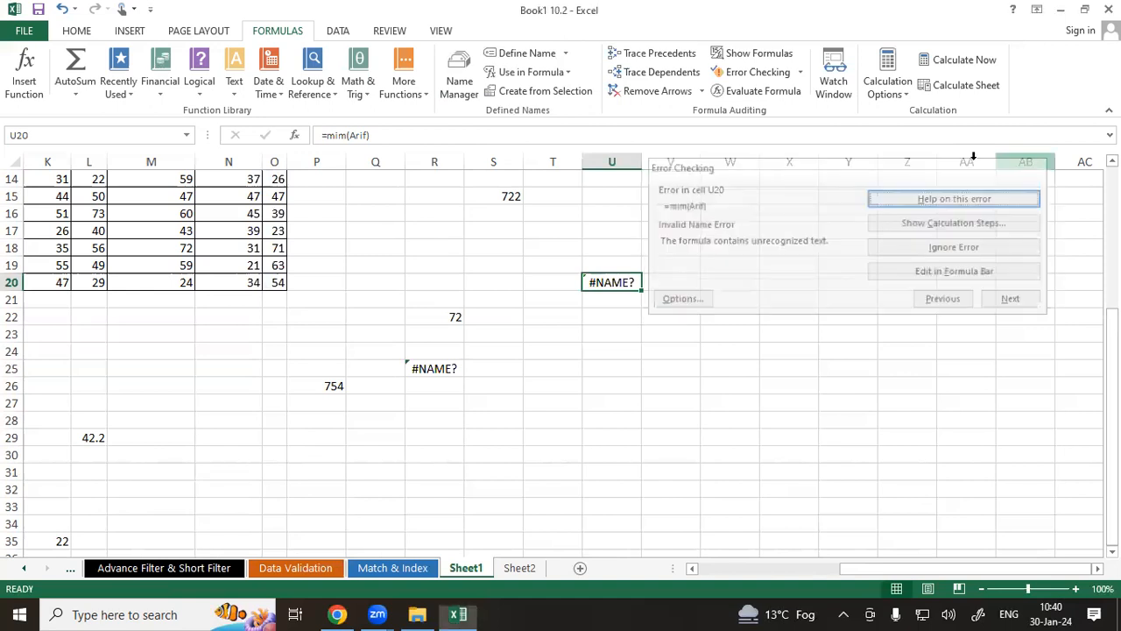
# Open Evaluate Formula for the formula in cell U20, then close the dialog.
pyautogui.click(746, 95)
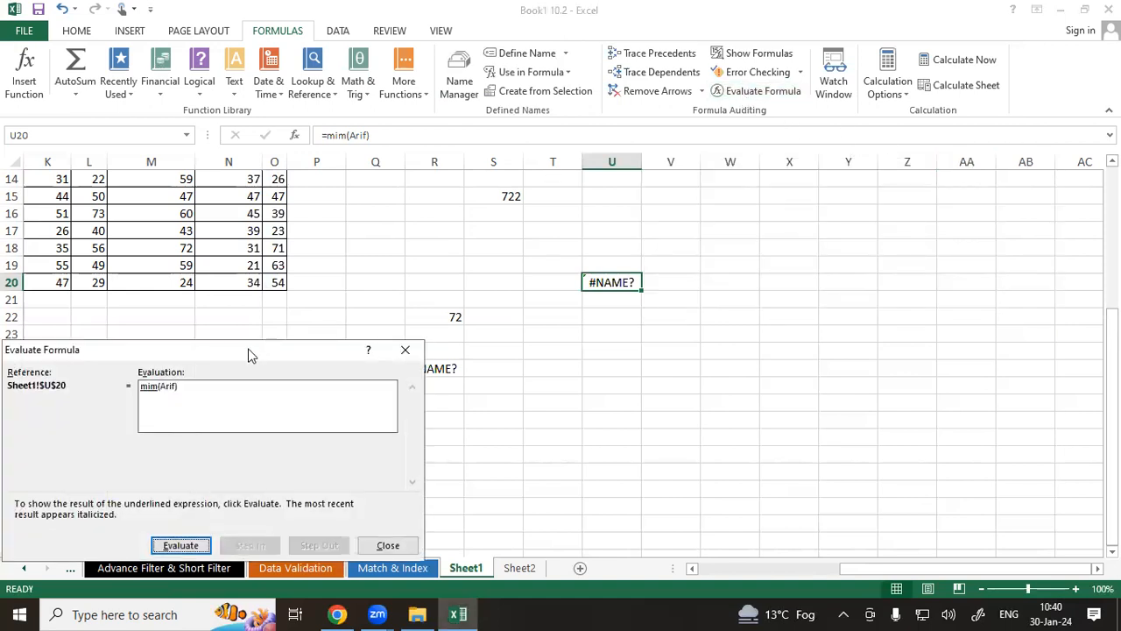
pyautogui.moveTo(254, 352); pyautogui.dragTo(360, 150)
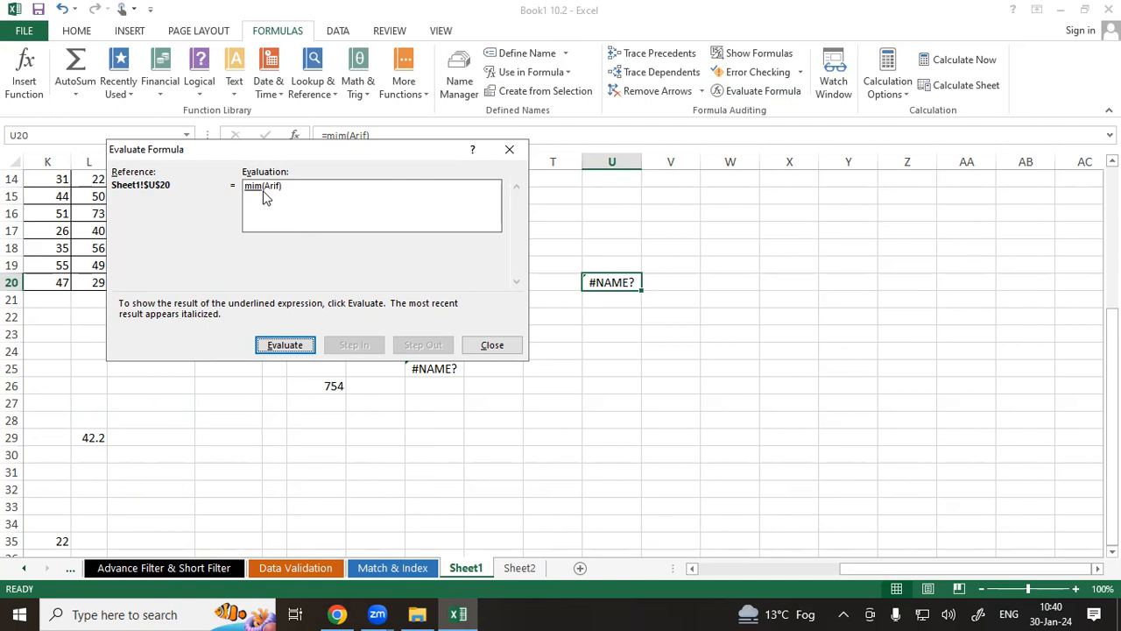
pyautogui.click(510, 150)
pyautogui.click(608, 358)
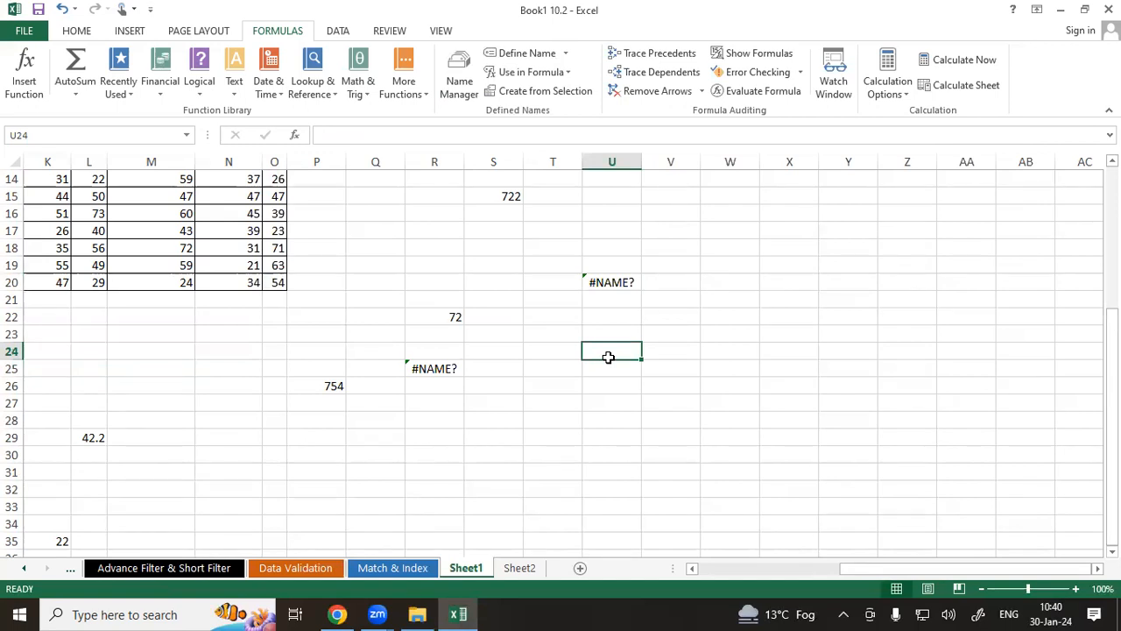
pyautogui.click(740, 95)
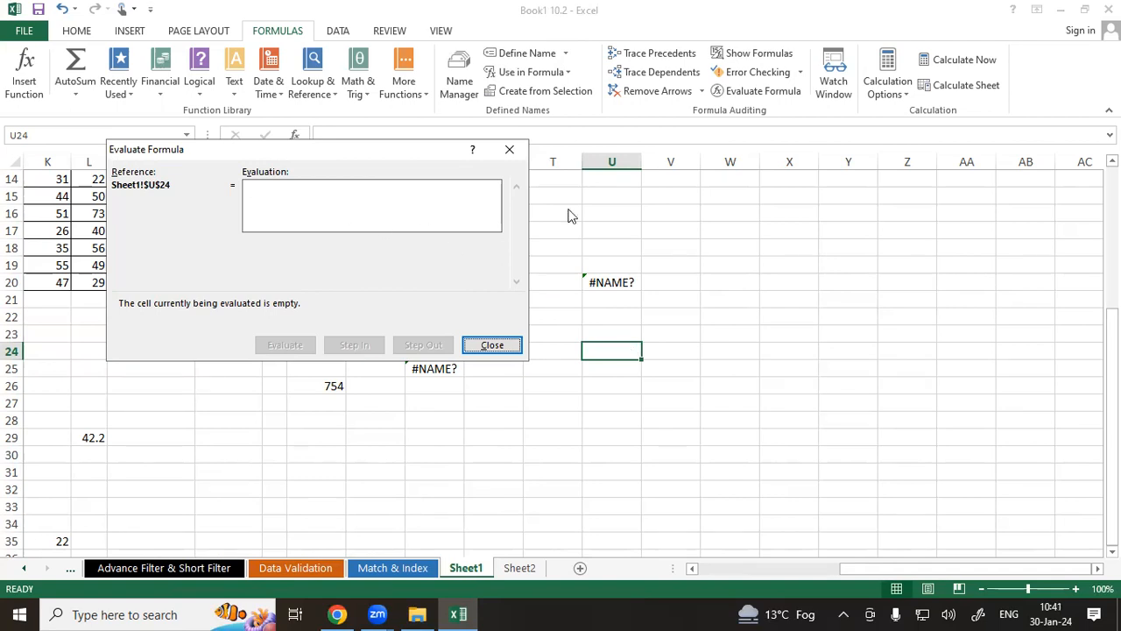
pyautogui.click(510, 149)
# Evaluate the formula in cell U20 by one step in Evaluate Formula, then close the dialog.
pyautogui.click(618, 282)
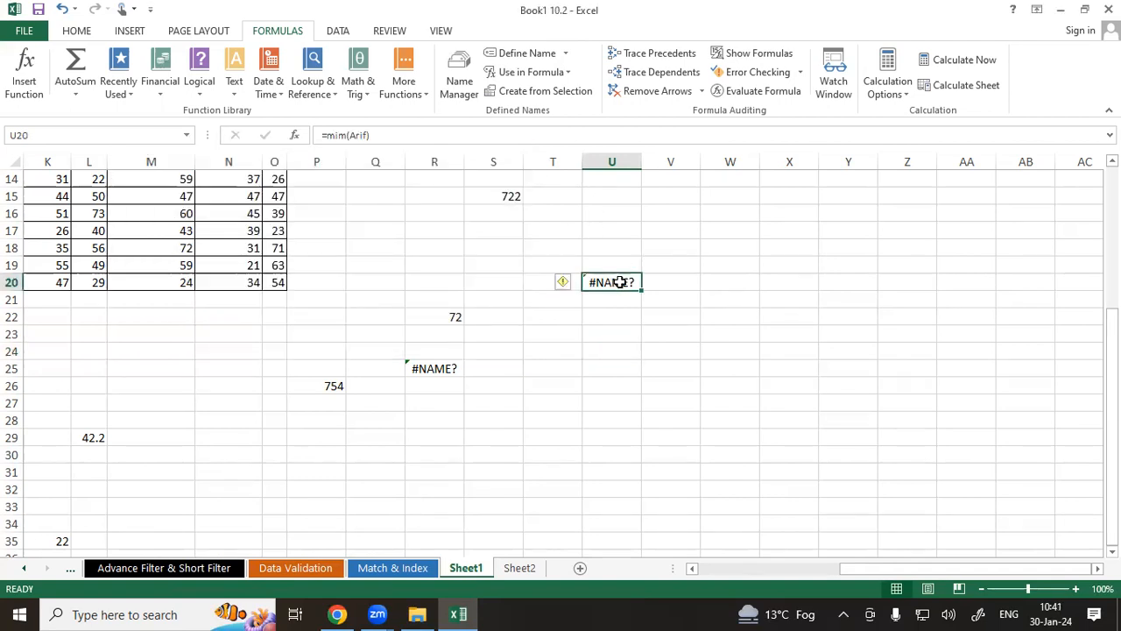
pyautogui.click(760, 91)
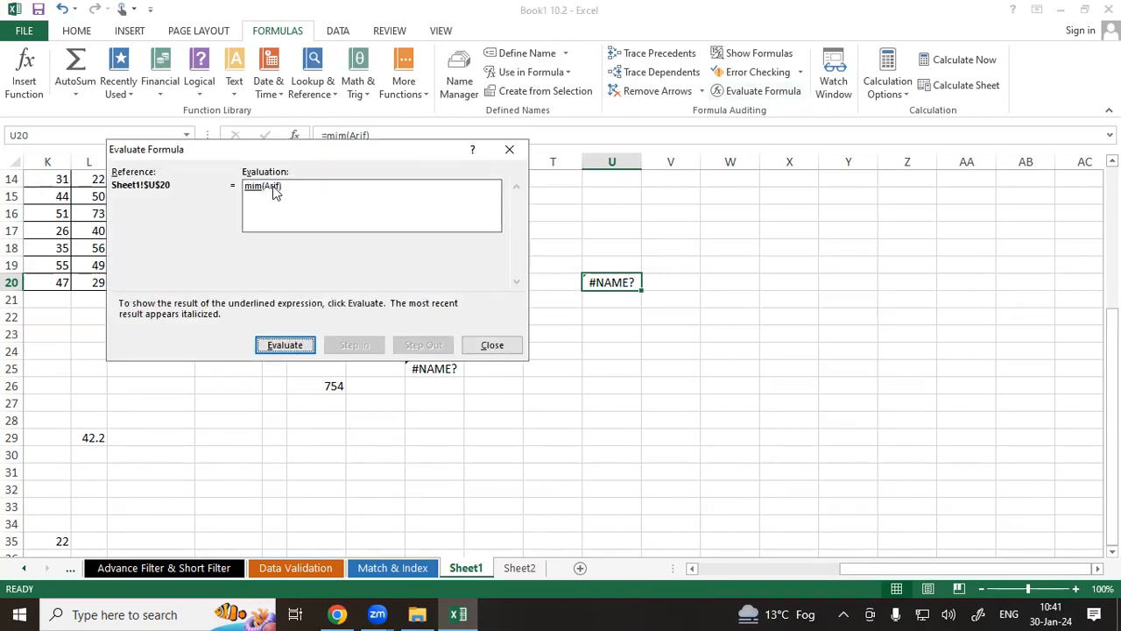
pyautogui.click(280, 345)
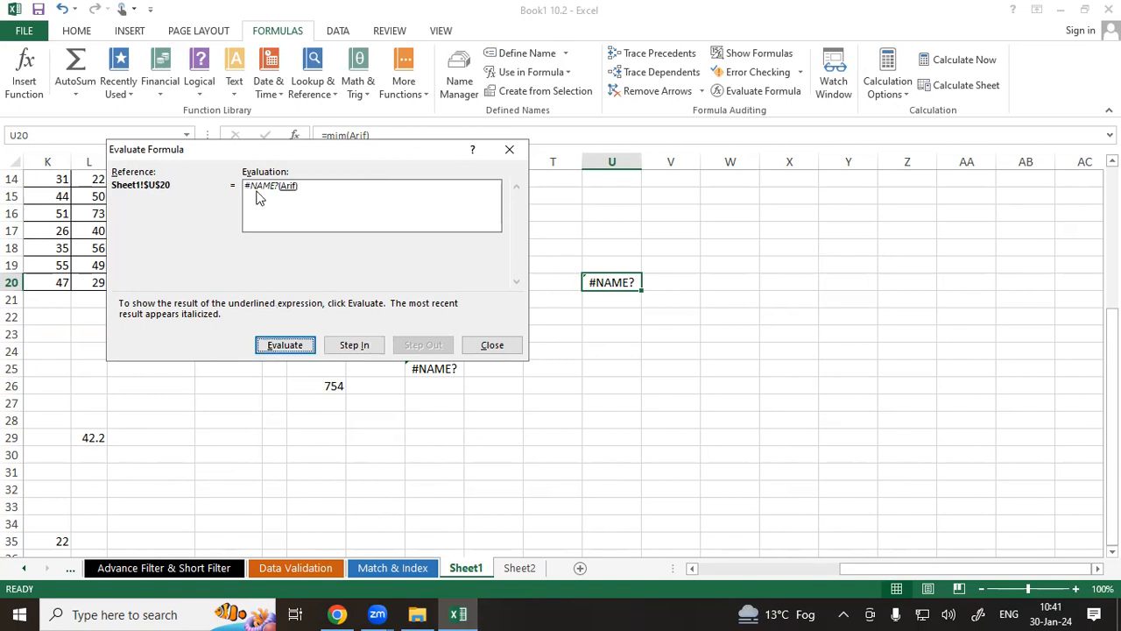
pyautogui.click(505, 150)
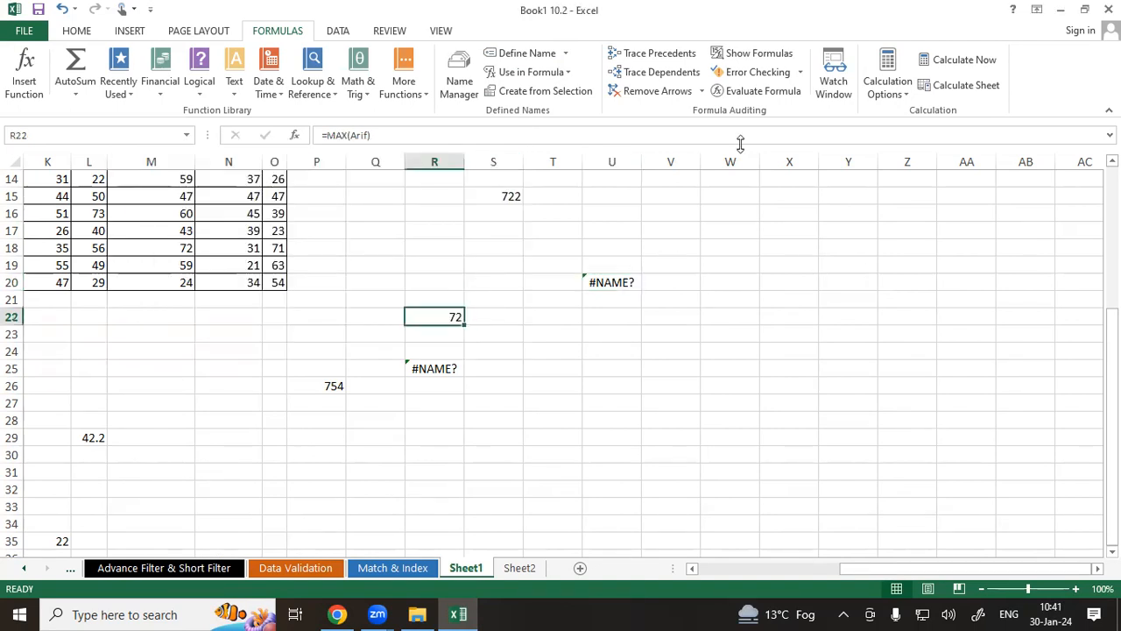
# Evaluate the MAX(Arif) formula in cell R22 step by step to its result, then close the dialog.
pyautogui.click(745, 91)
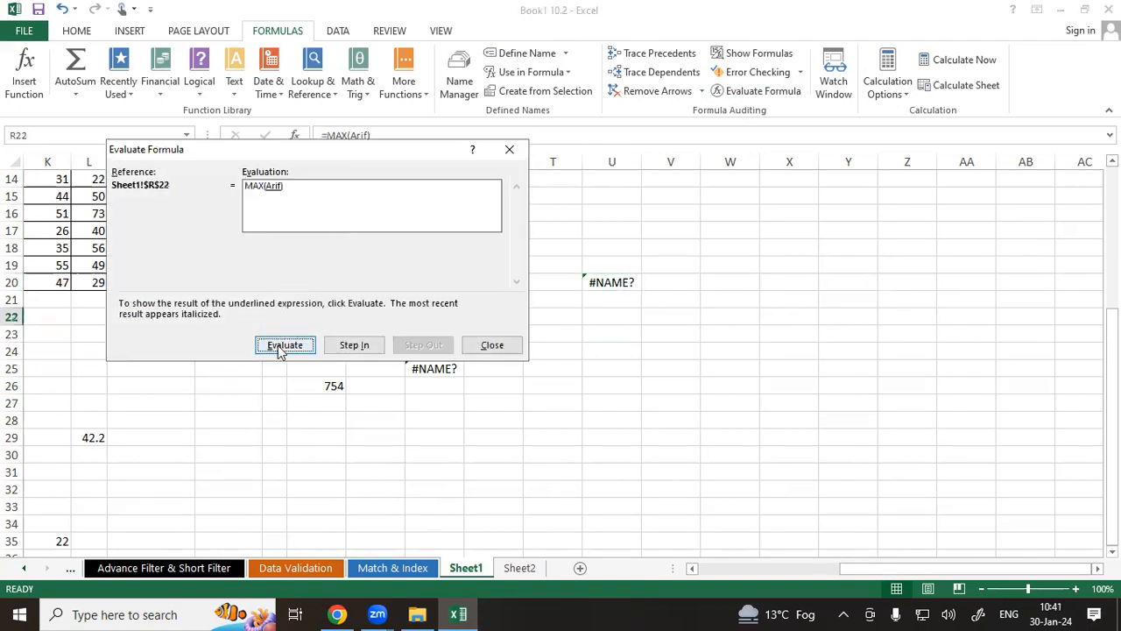
pyautogui.click(282, 347)
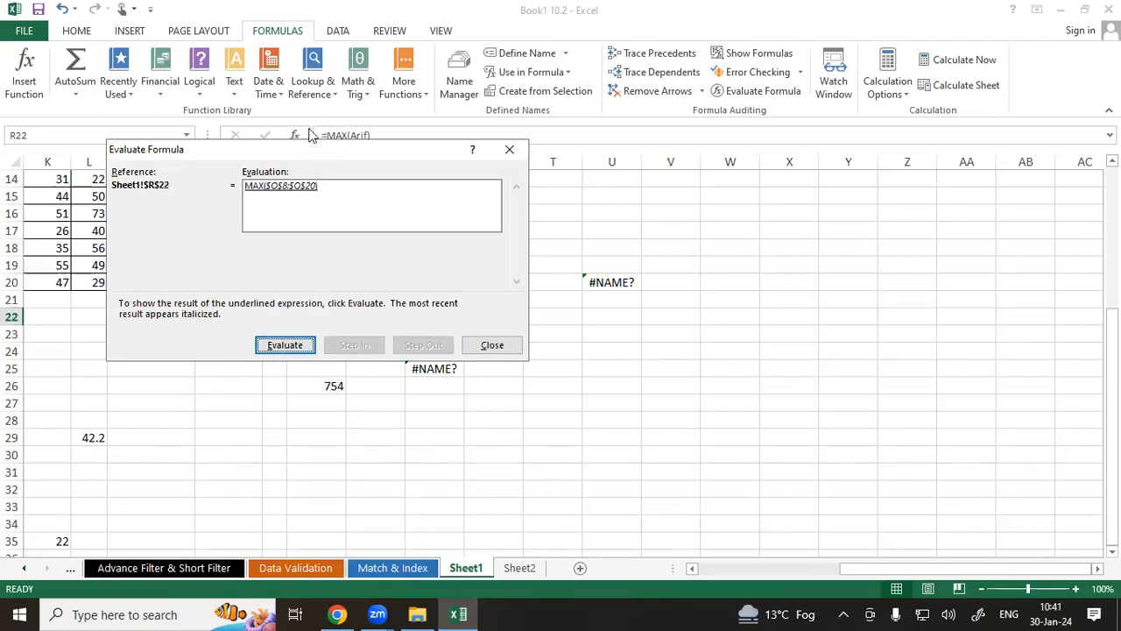
pyautogui.moveTo(299, 144); pyautogui.dragTo(372, 99)
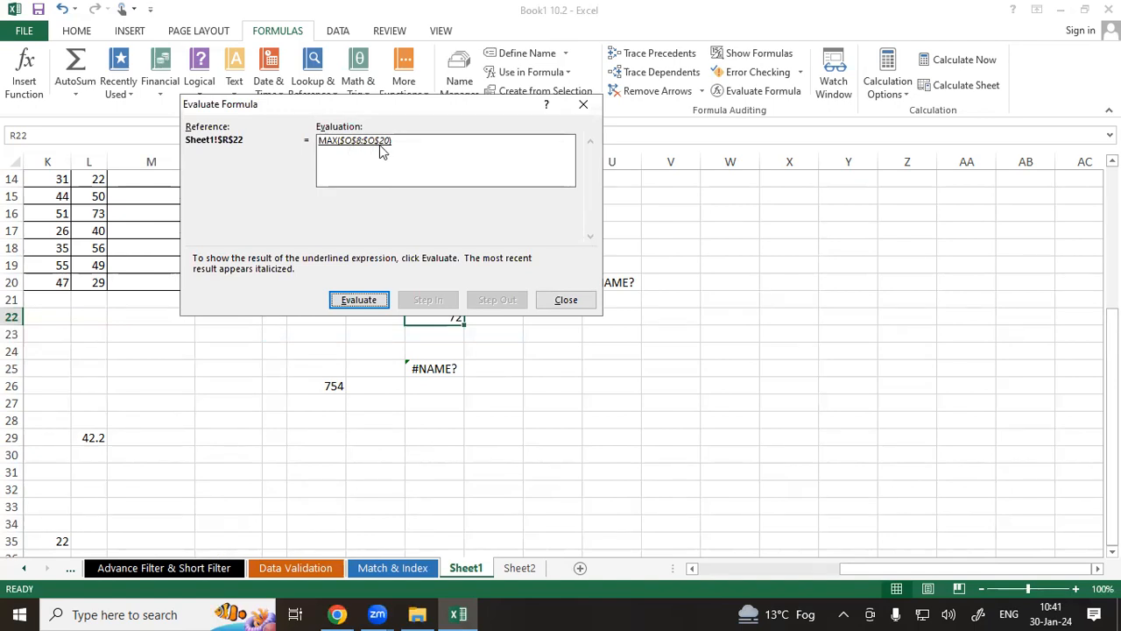
pyautogui.click(365, 299)
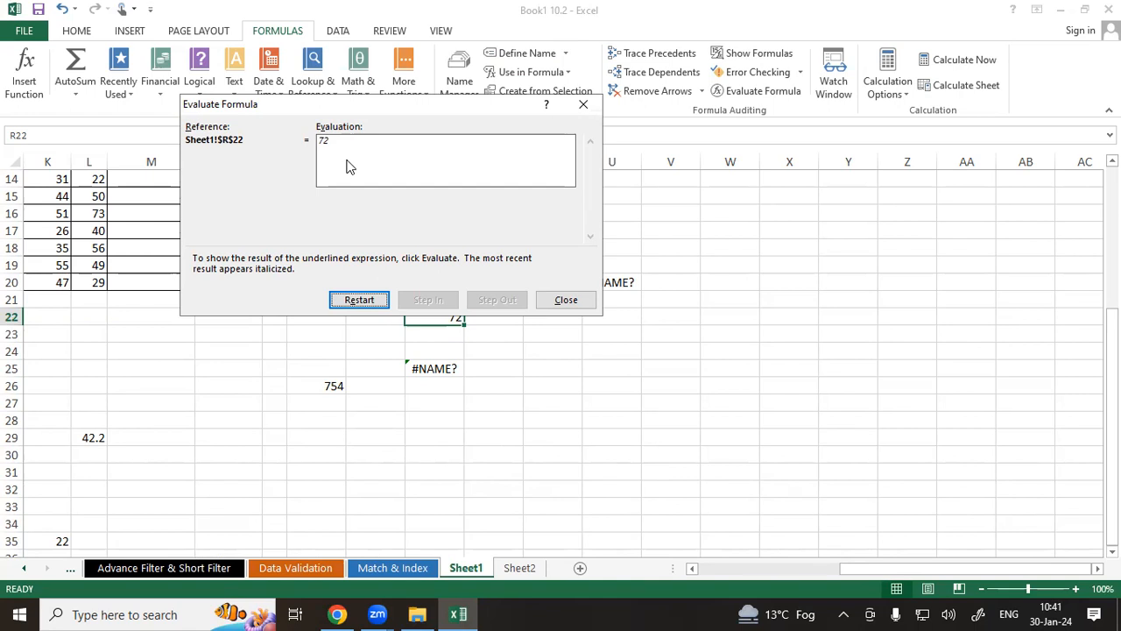
pyautogui.click(584, 104)
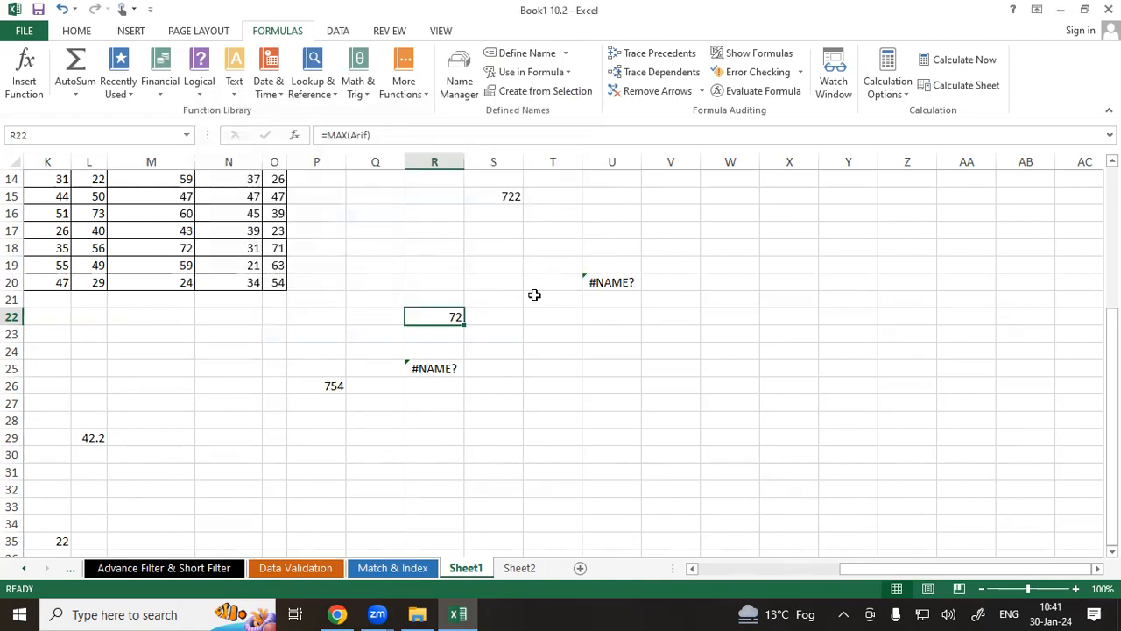
# Evaluate the SUM(Sandeep) formula in cell P26 step by step to its result, then close the dialog.
pyautogui.scroll(-2, 451, 355)
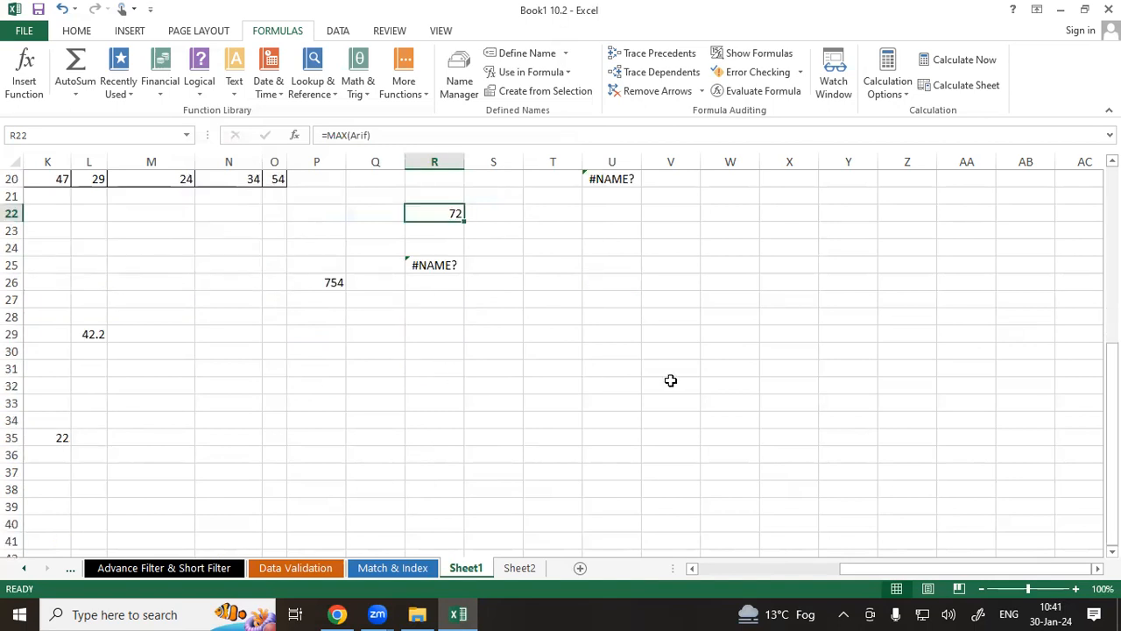
pyautogui.click(316, 285)
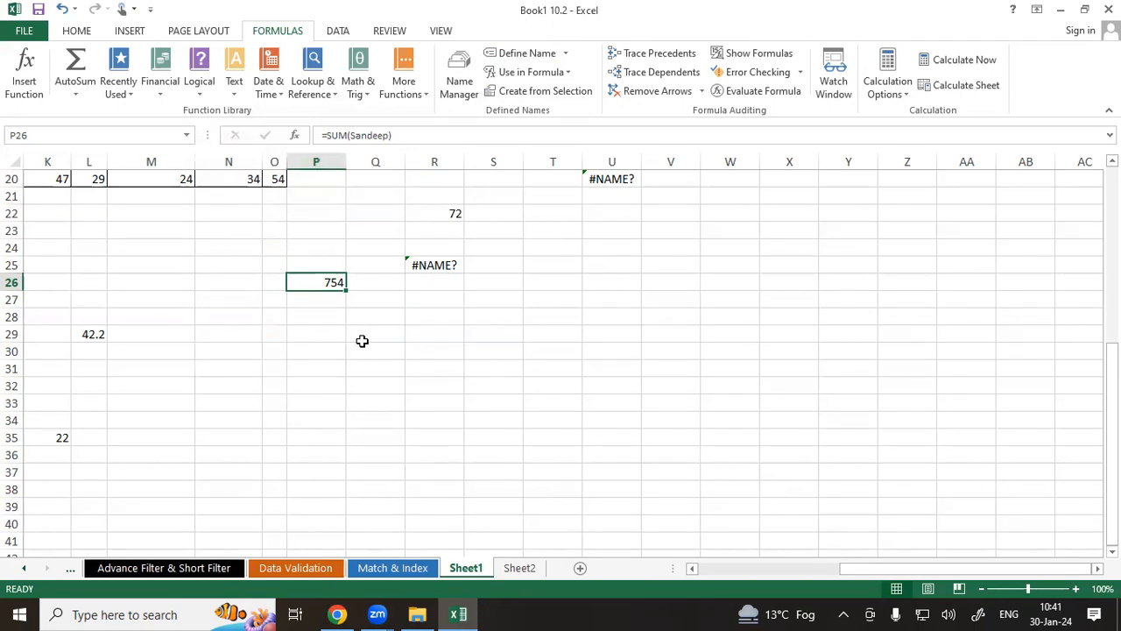
pyautogui.moveTo(967, 566); pyautogui.dragTo(994, 569)
pyautogui.click(763, 94)
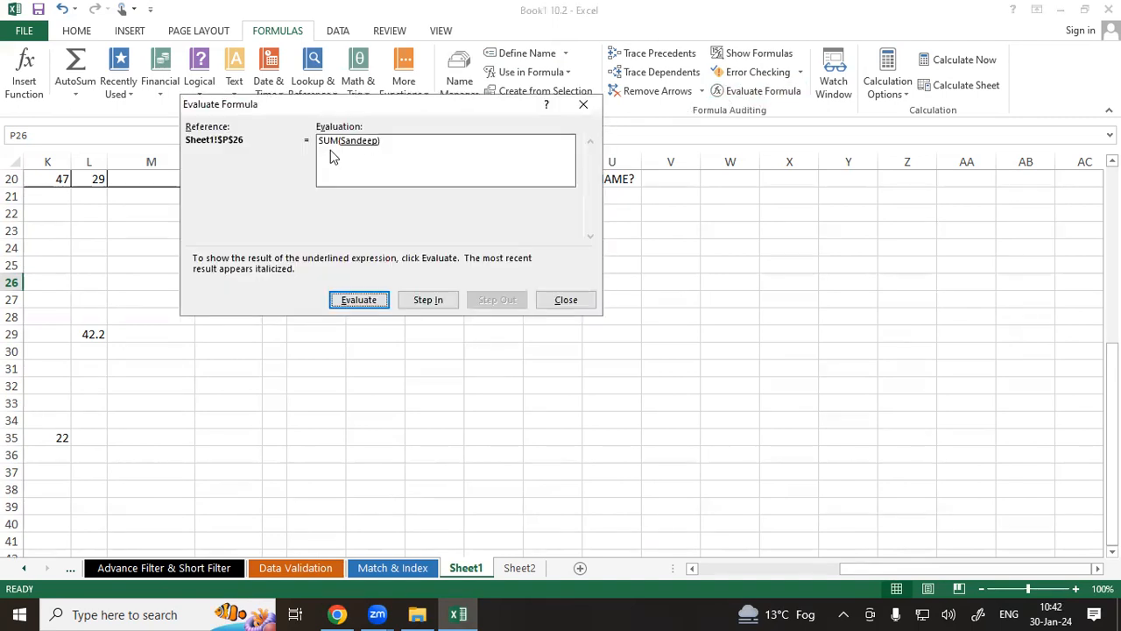
pyautogui.click(365, 301)
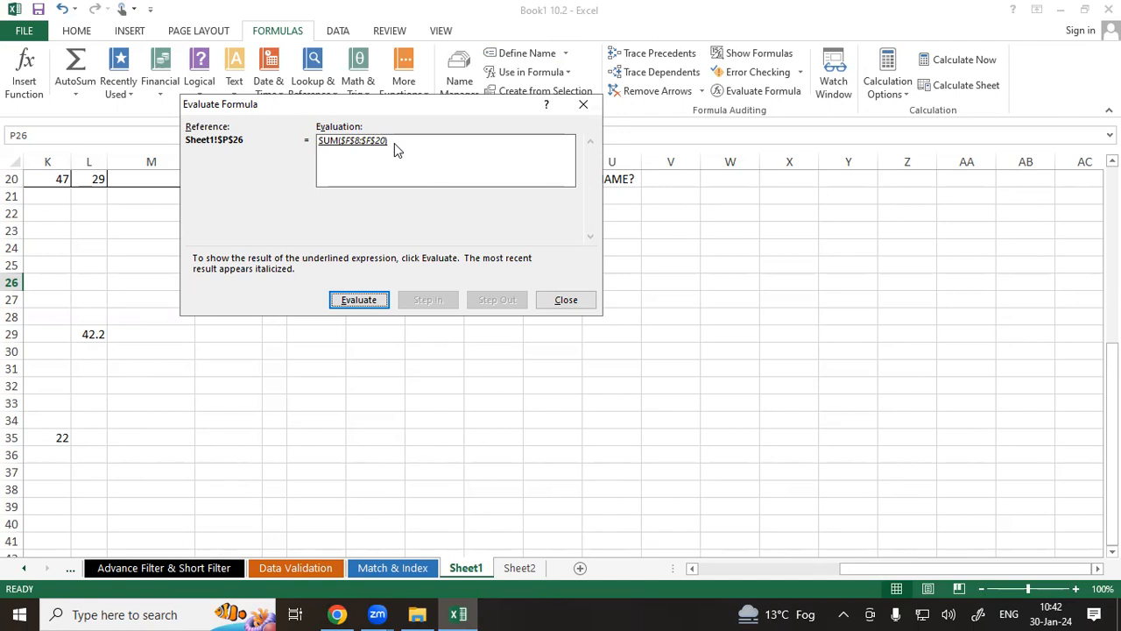
pyautogui.click(349, 302)
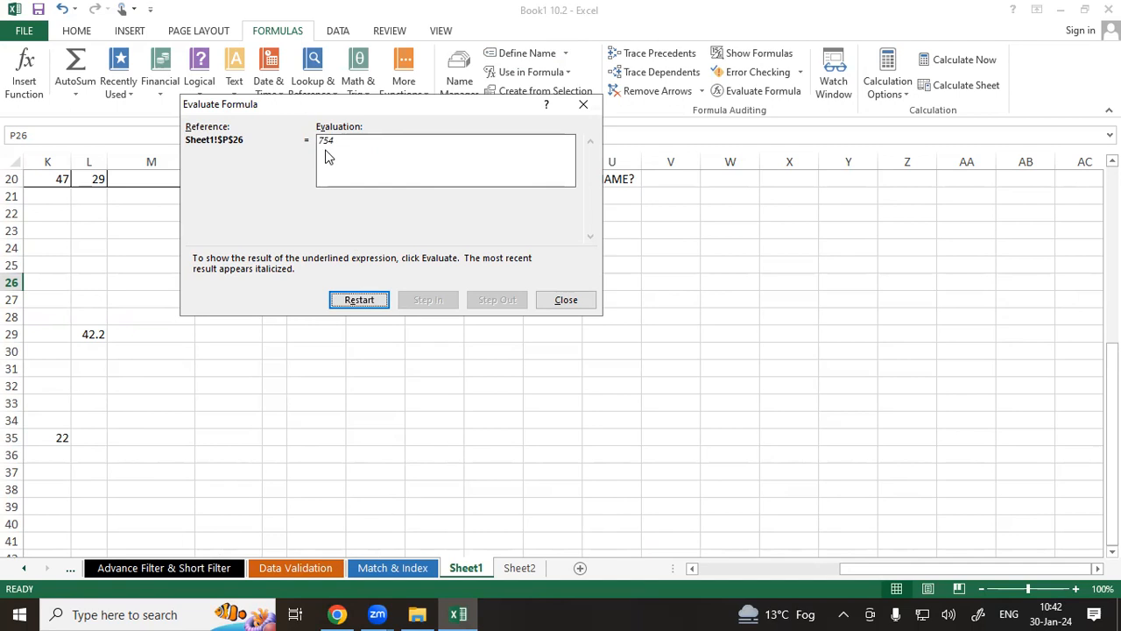
pyautogui.click(583, 105)
pyautogui.click(628, 364)
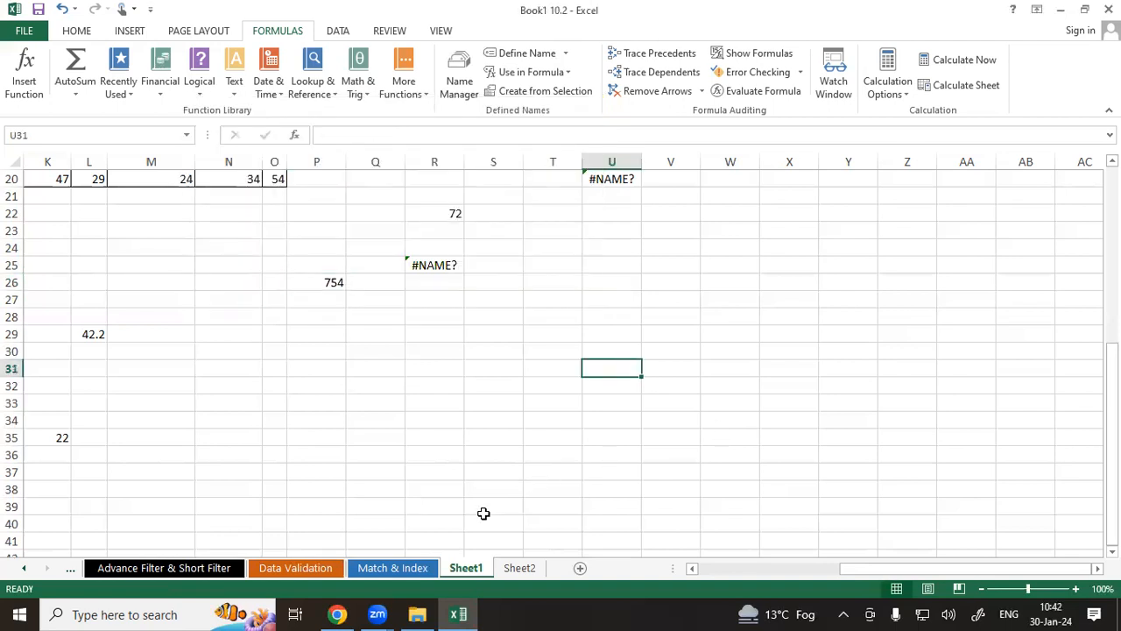
pyautogui.click(484, 435)
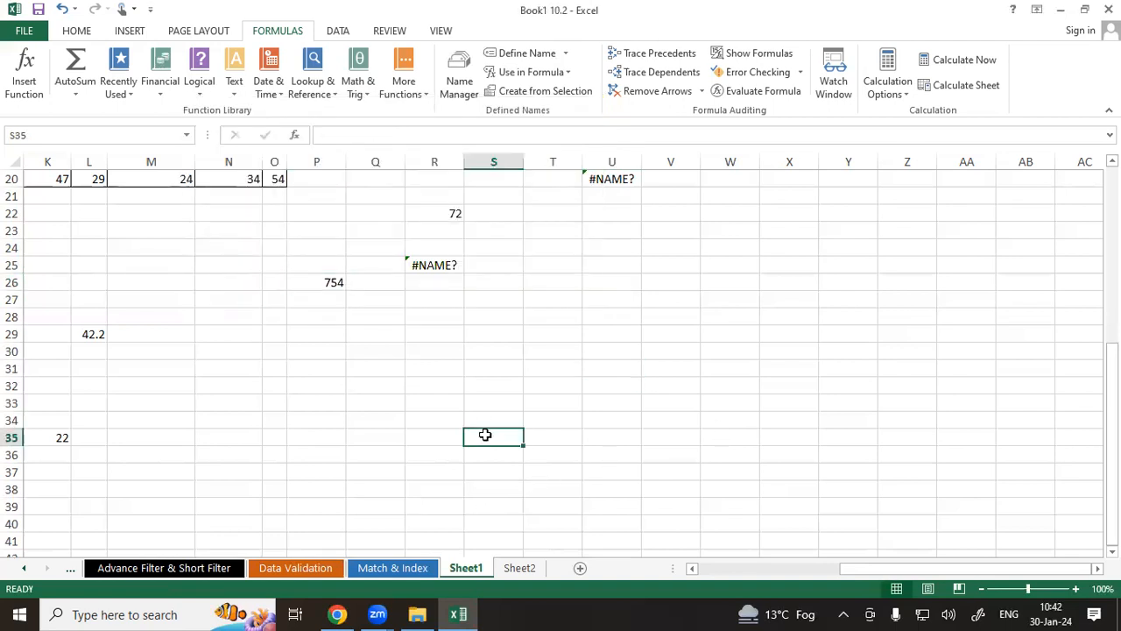
pyautogui.scroll(6, 483, 425)
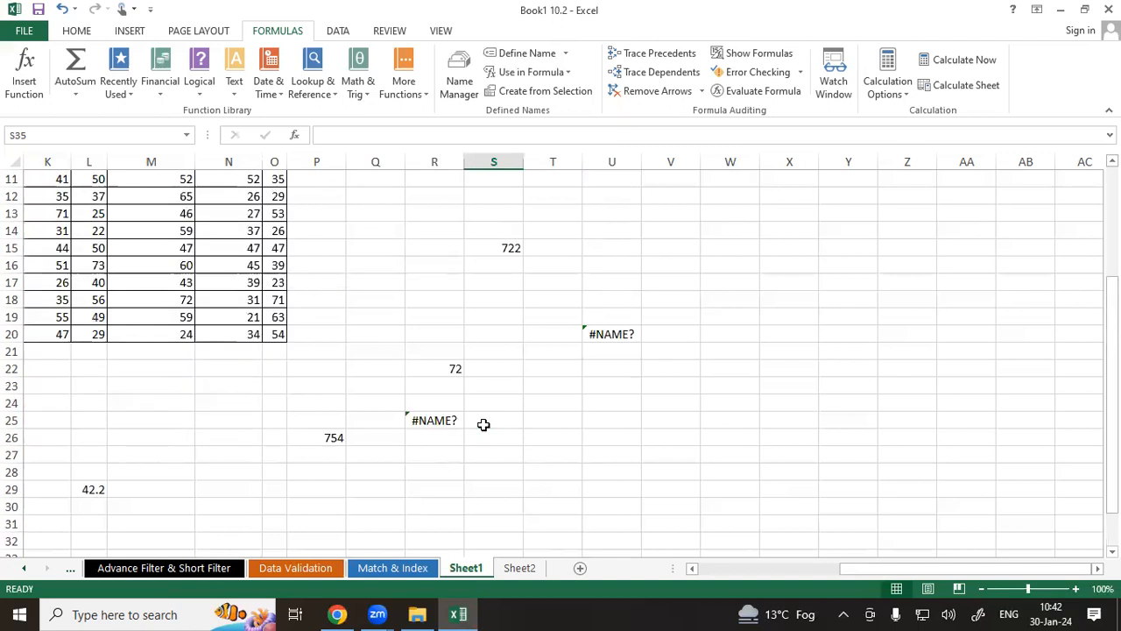
# Enter the formula =COUNT(Anikesh) in cell T9 using the defined name Anikesh.
pyautogui.moveTo(979, 569); pyautogui.dragTo(959, 568)
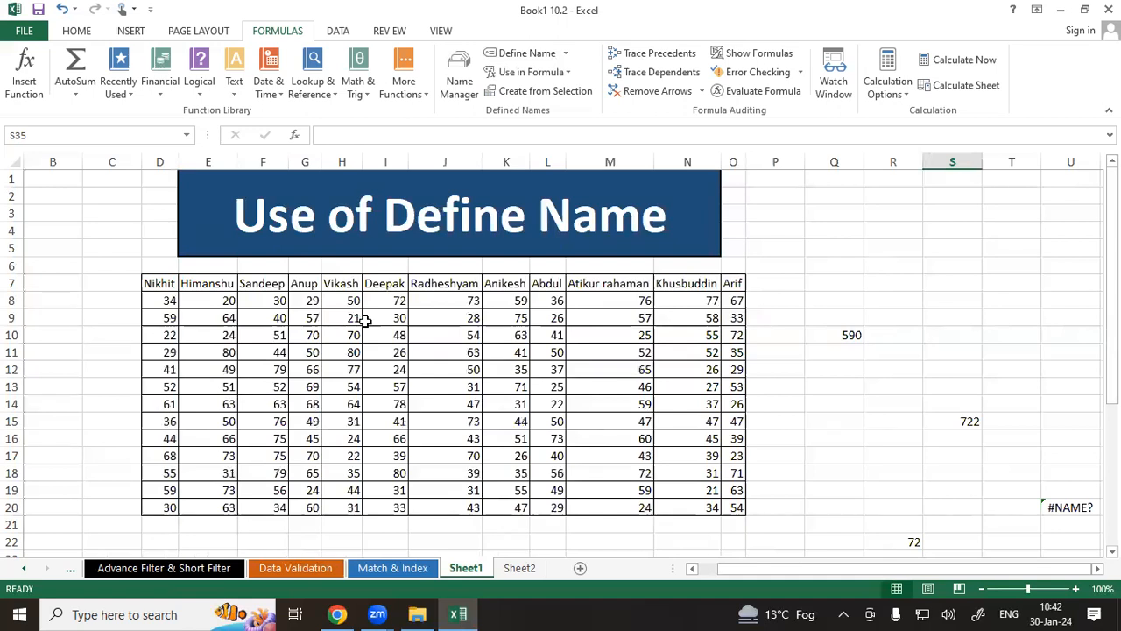
pyautogui.click(1077, 318)
pyautogui.click(1002, 313)
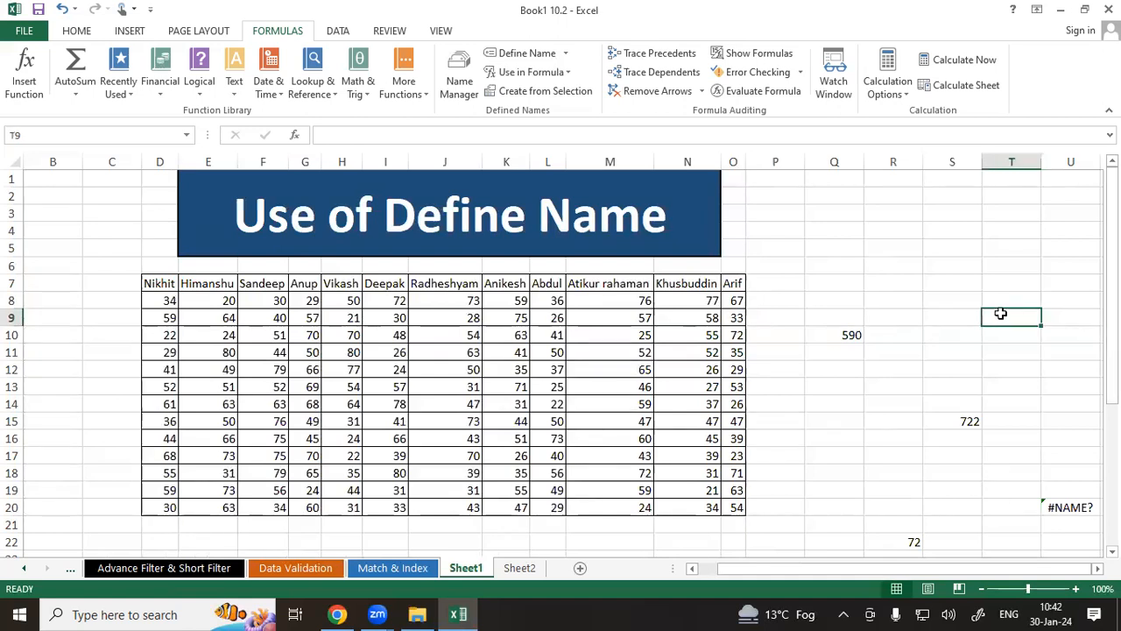
pyautogui.write('=ount')
pyautogui.press('BackSpace')
pyautogui.press('BackSpace')
pyautogui.press('BackSpace')
pyautogui.press('BackSpace')
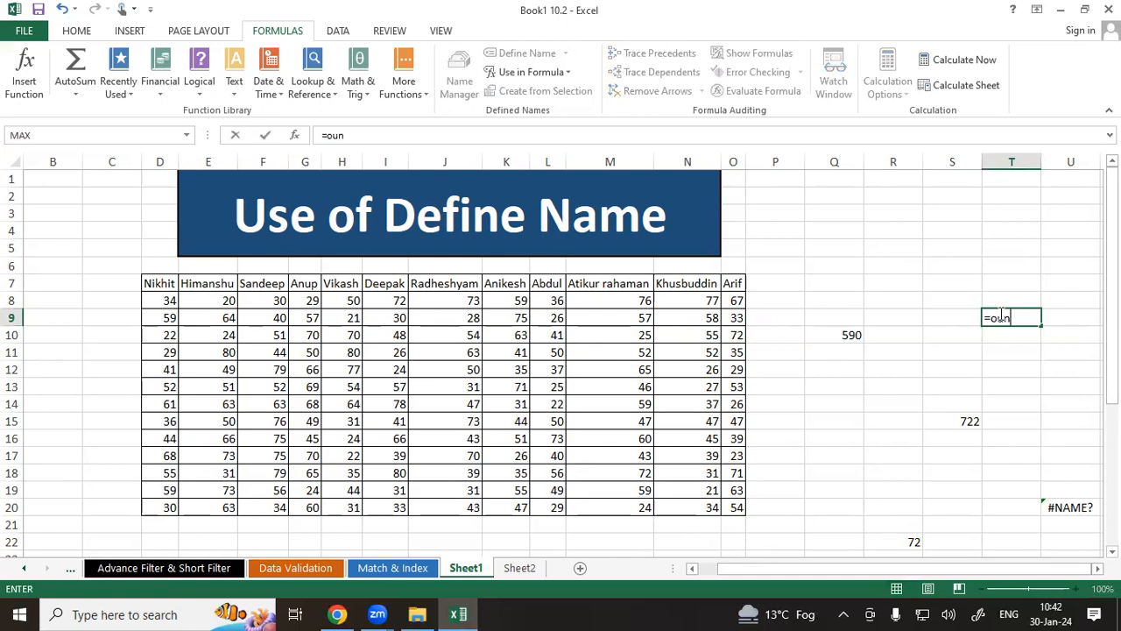
pyautogui.write('count')
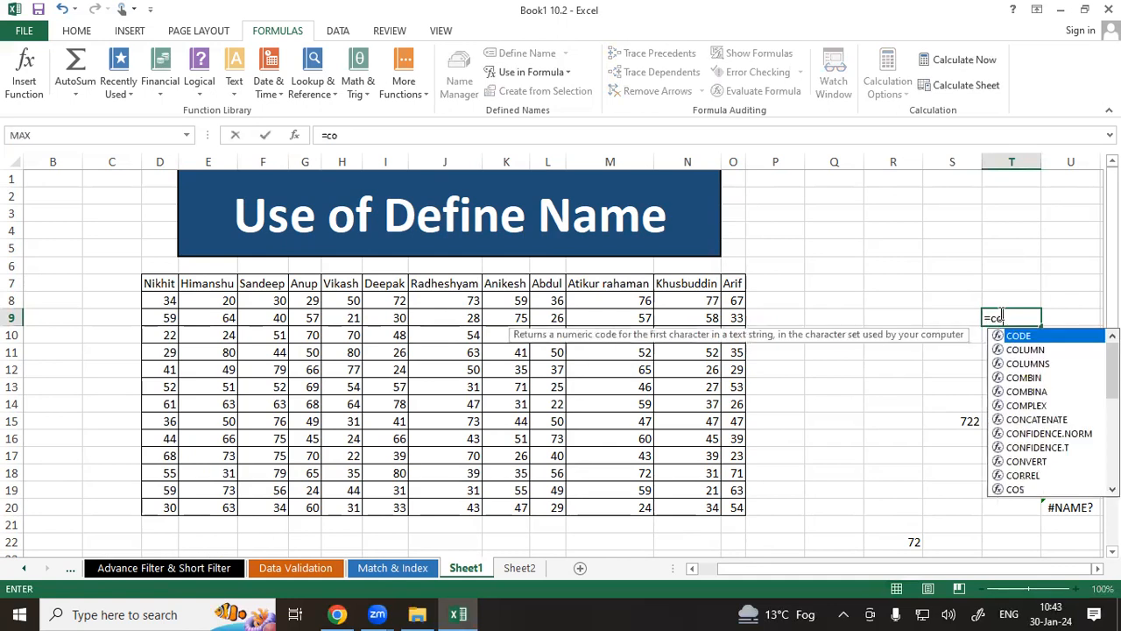
pyautogui.press('Tab')
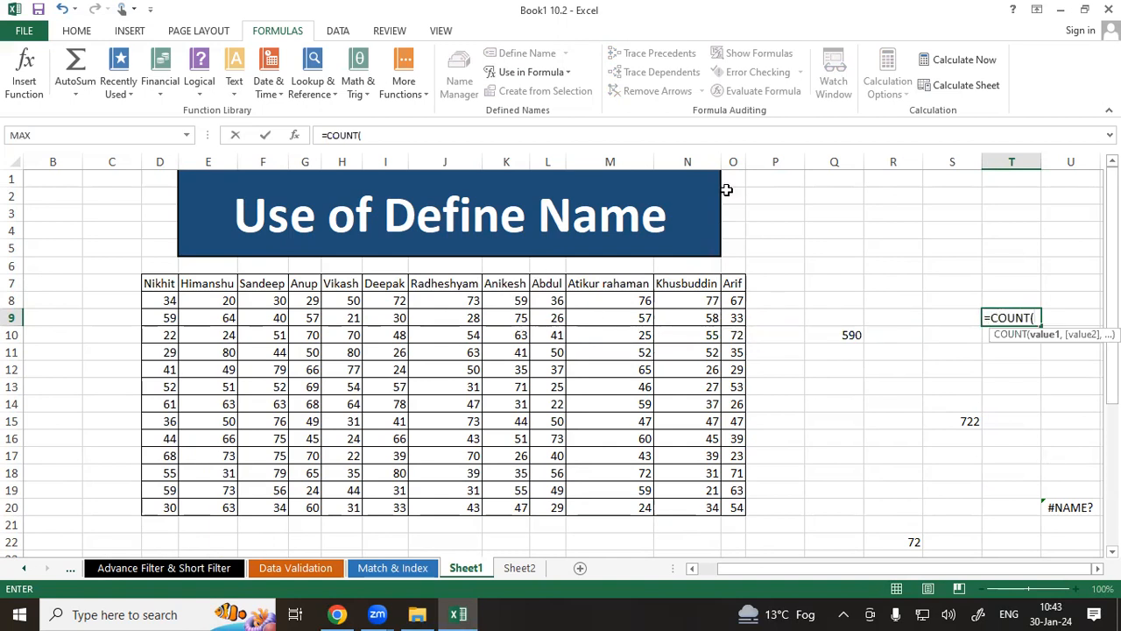
pyautogui.write('anu')
pyautogui.press('BackSpace')
pyautogui.write('ikesh')
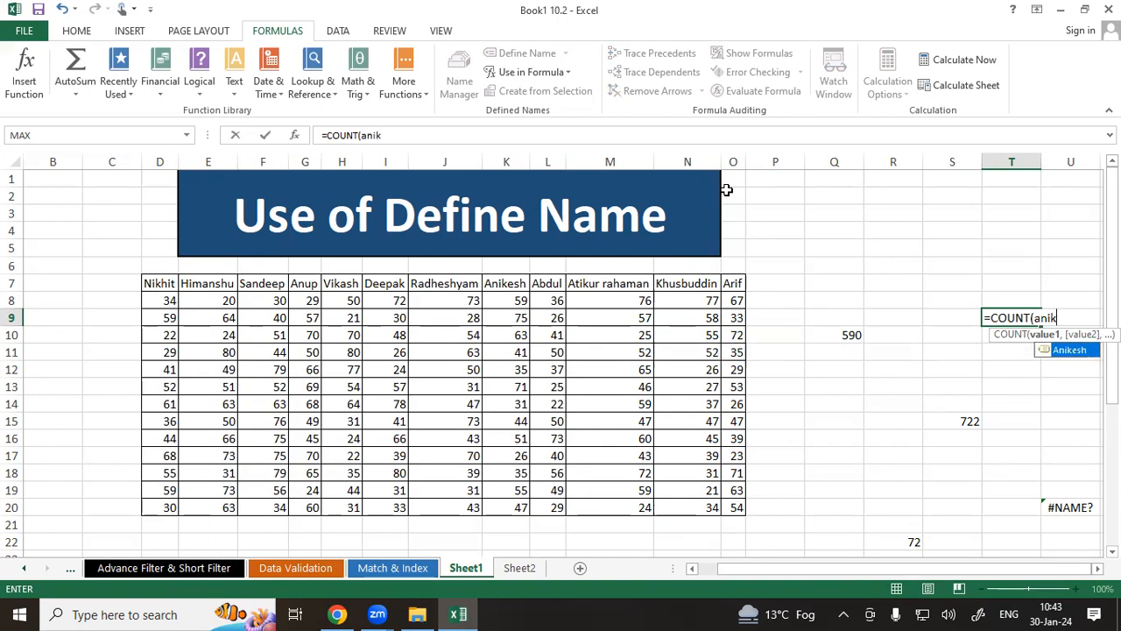
pyautogui.press('Tab')
pyautogui.write(')')
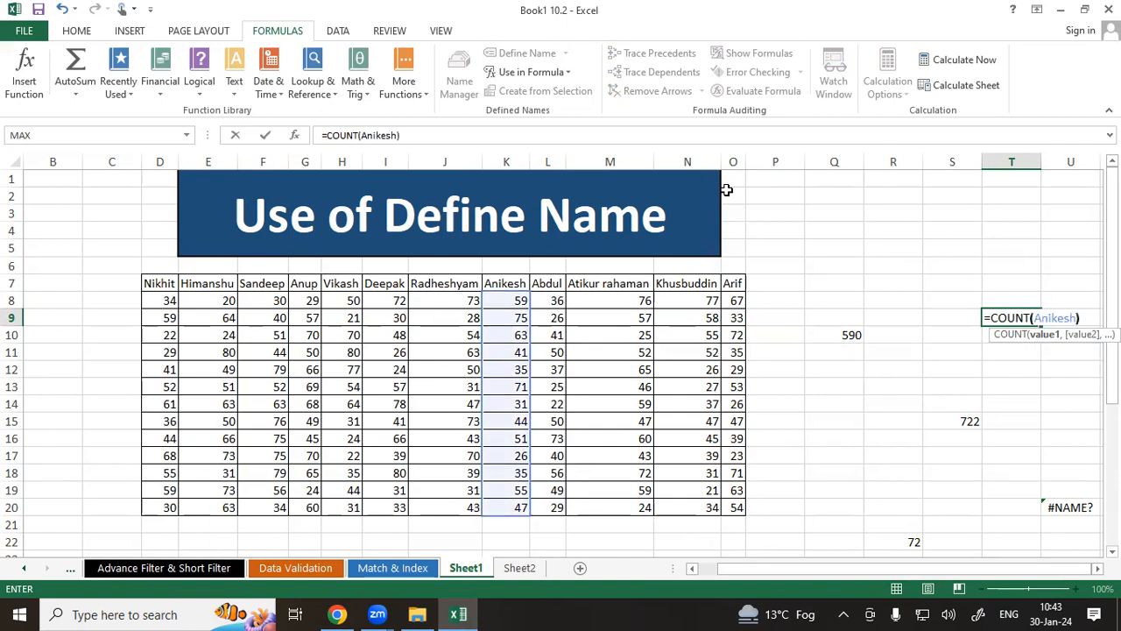
pyautogui.press('Return')
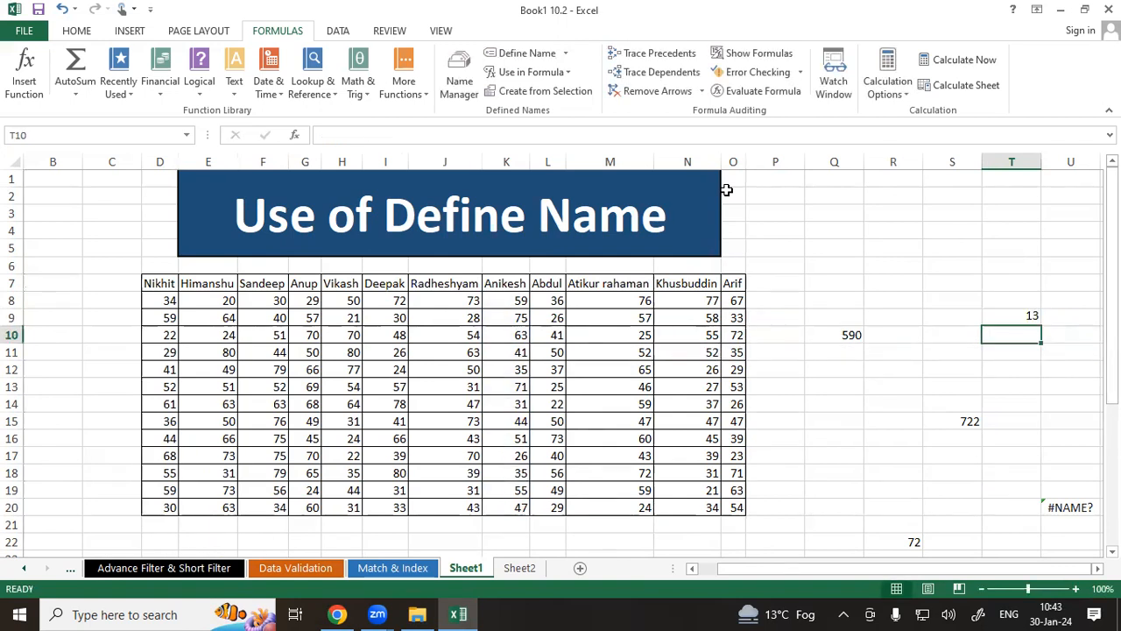
# Review the COUNT formula in T9, each Anikesh score down column K, and the formulas in R22 and P26.
pyautogui.click(1024, 321)
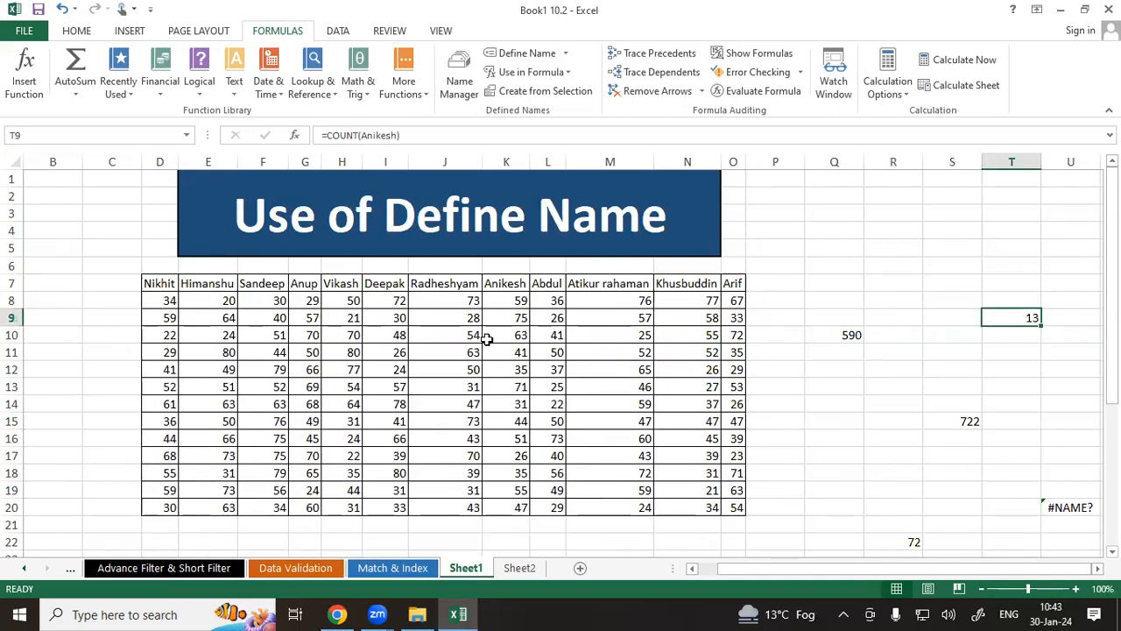
pyautogui.click(509, 301)
pyautogui.click(513, 318)
pyautogui.click(511, 335)
pyautogui.click(511, 352)
pyautogui.click(513, 370)
pyautogui.click(511, 386)
pyautogui.click(513, 404)
pyautogui.click(514, 421)
pyautogui.click(507, 438)
pyautogui.click(505, 456)
pyautogui.click(507, 473)
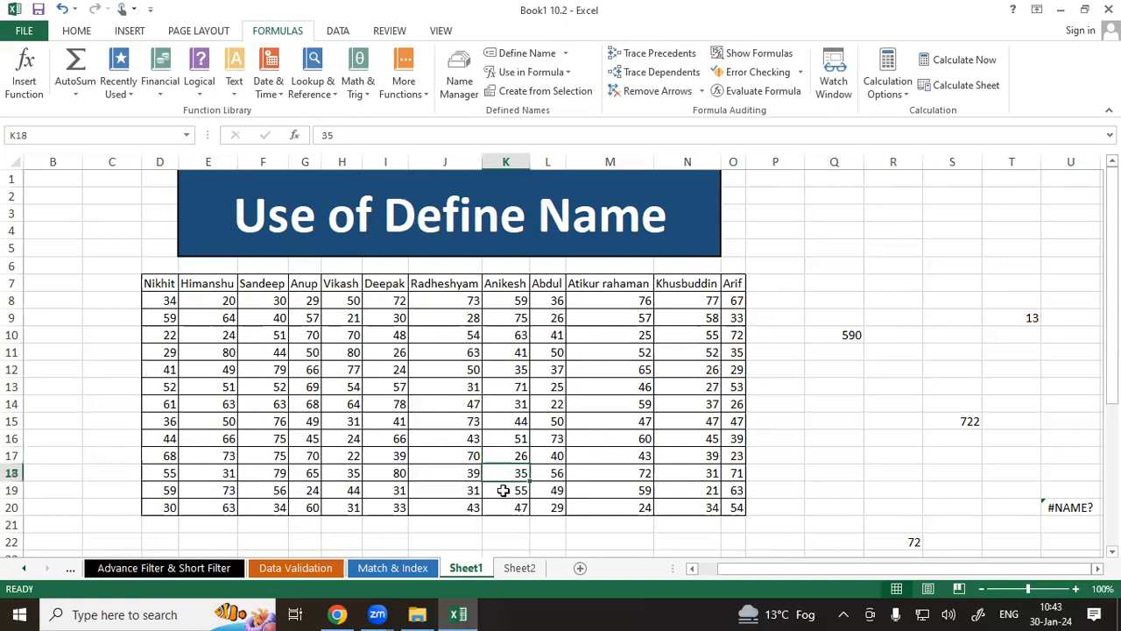
pyautogui.click(506, 490)
pyautogui.click(503, 508)
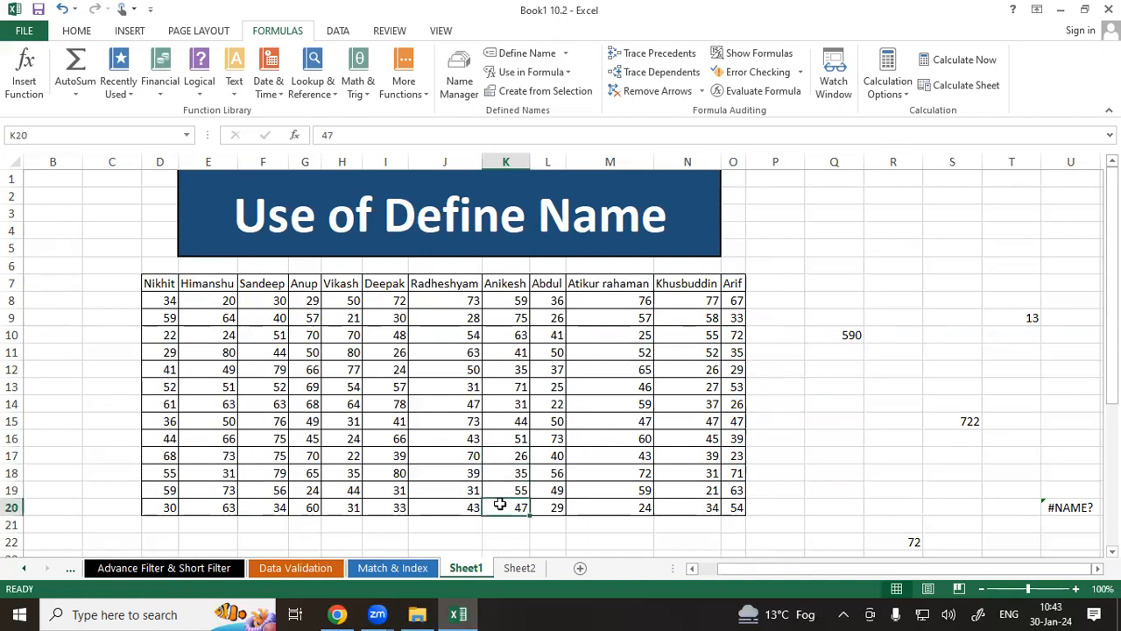
pyautogui.scroll(-2, 1007, 425)
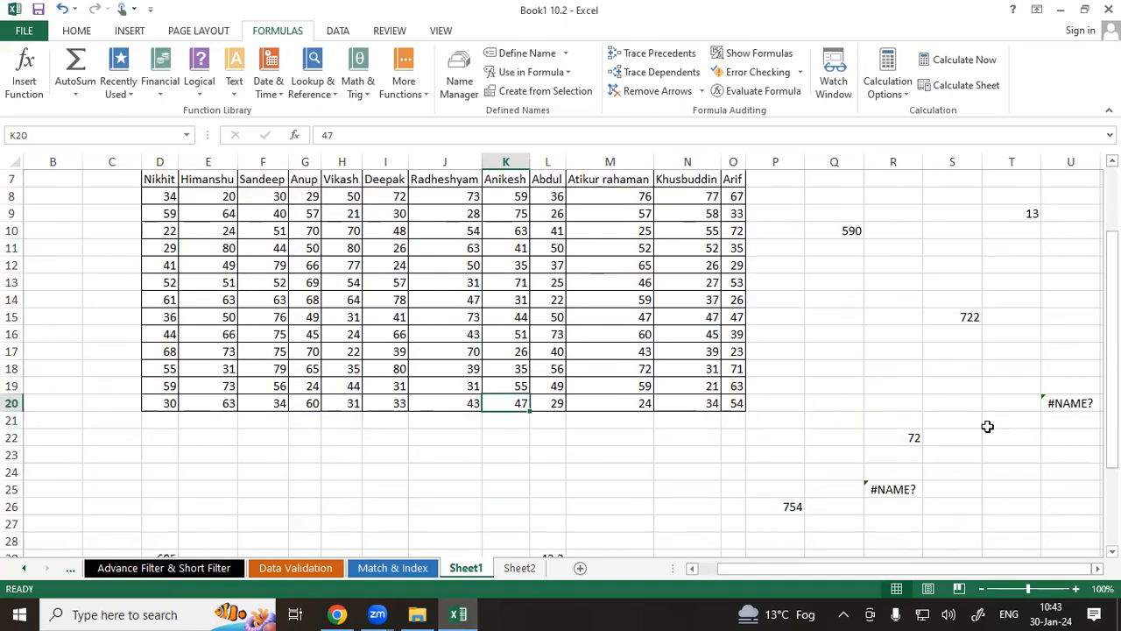
pyautogui.click(874, 436)
pyautogui.click(771, 506)
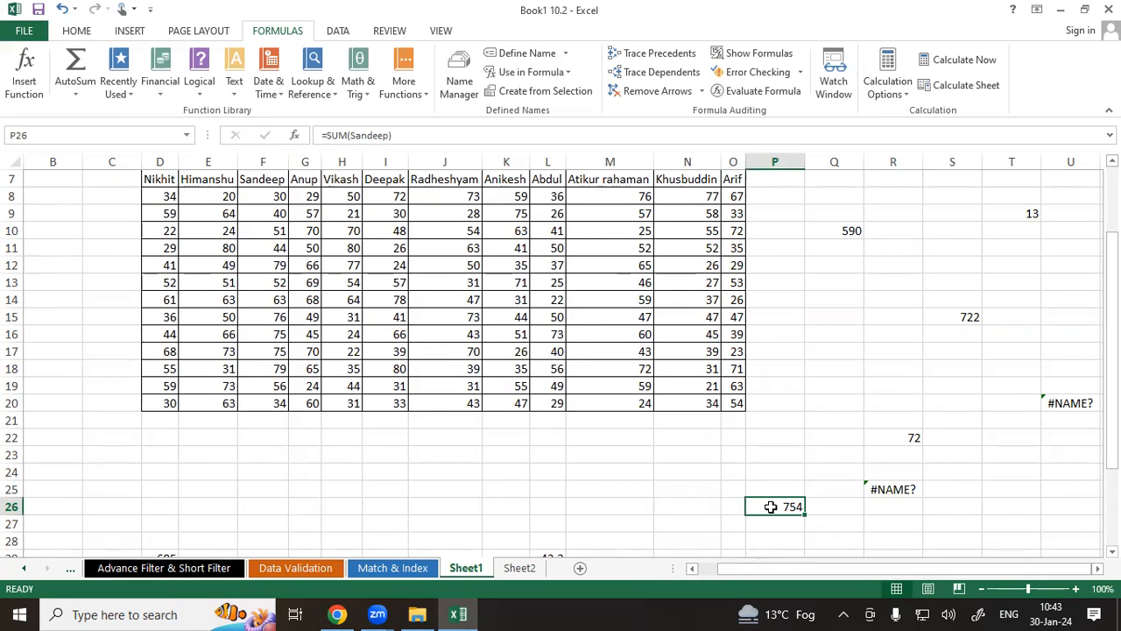
# Trace the dependents of cell D8.
pyautogui.scroll(2, 771, 507)
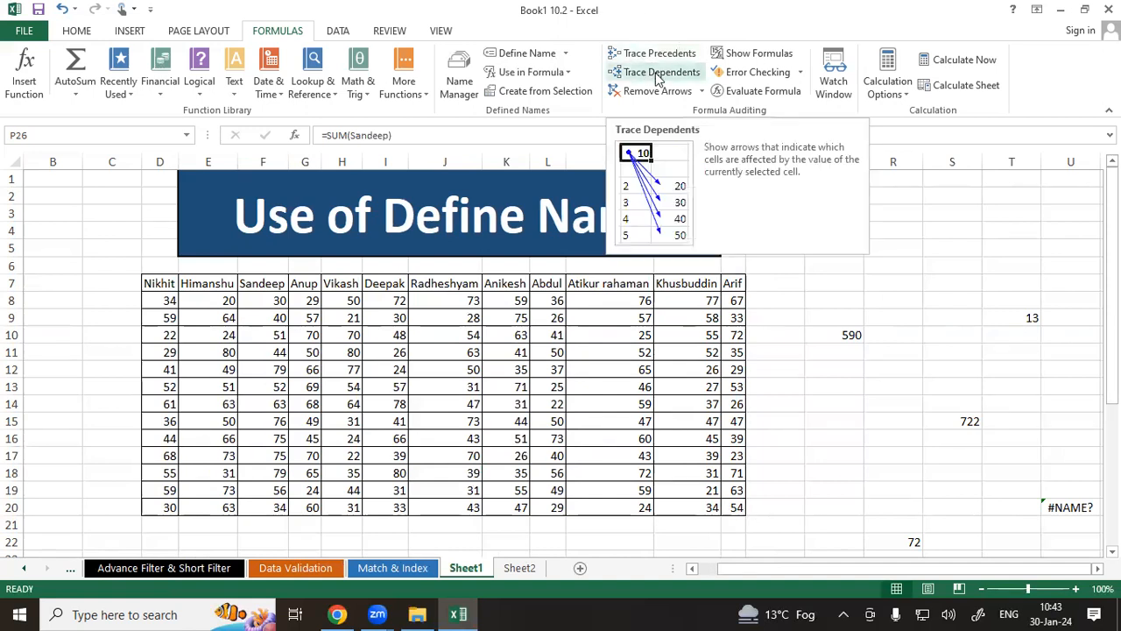
pyautogui.click(155, 301)
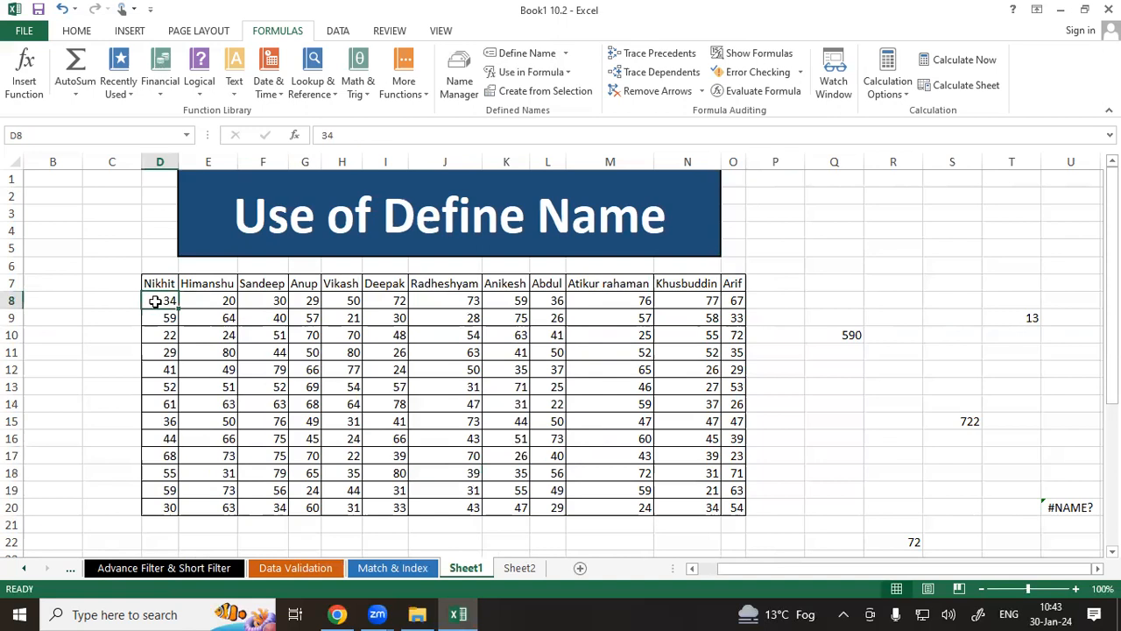
pyautogui.click(663, 72)
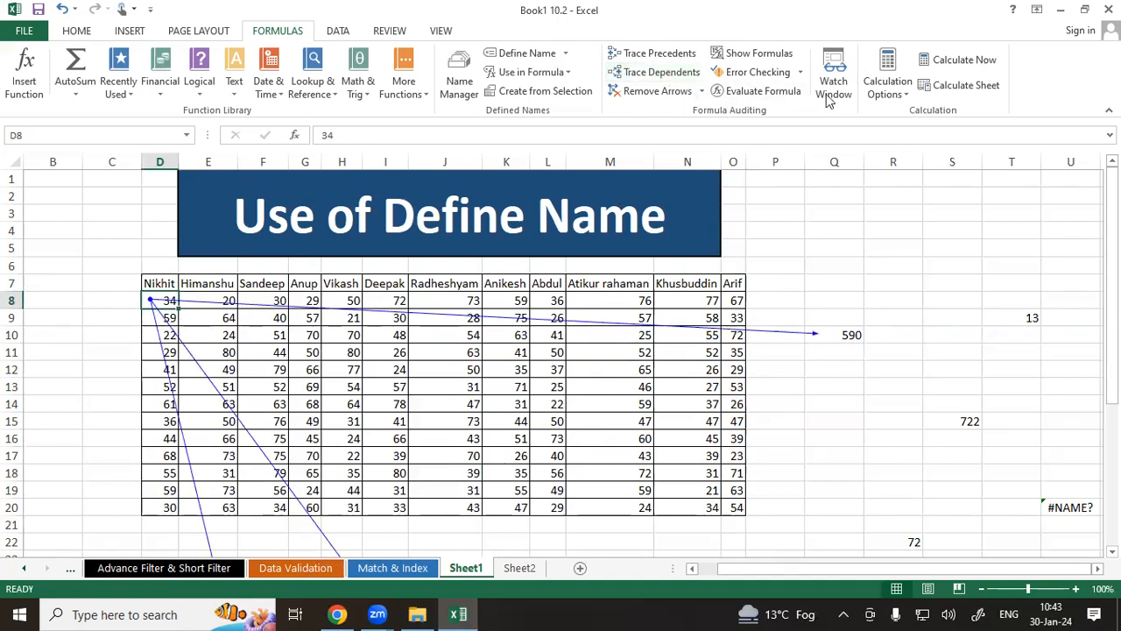
# Trace the precedents of the SUM(Nikhit) formula in Q10, then remove all tracer arrows.
pyautogui.click(656, 91)
pyautogui.click(828, 331)
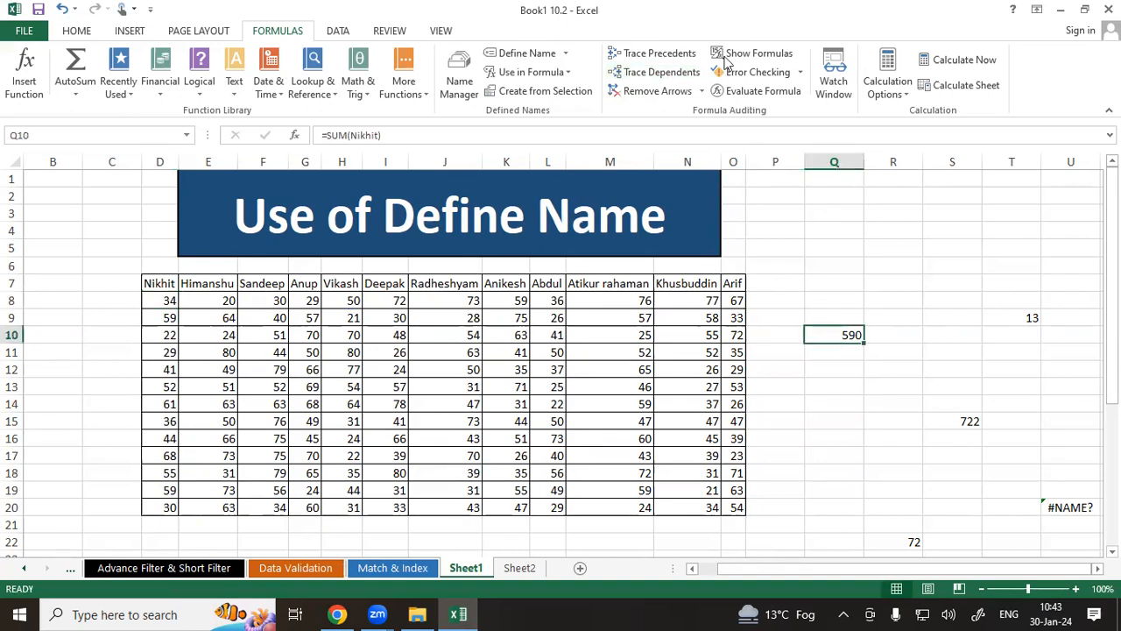
pyautogui.click(670, 53)
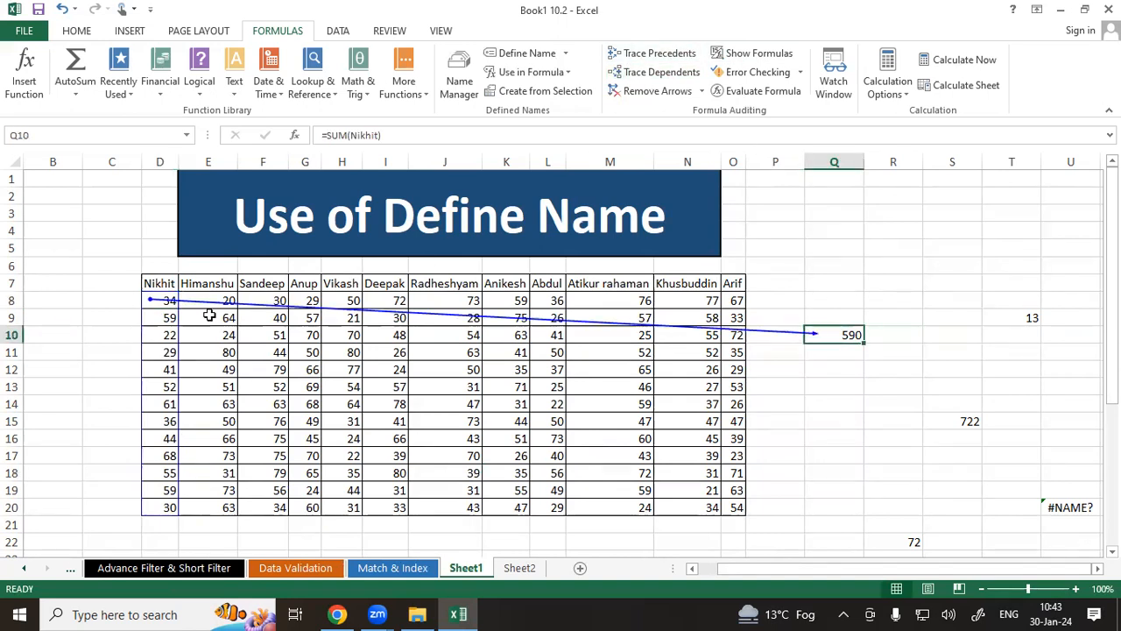
pyautogui.click(156, 302)
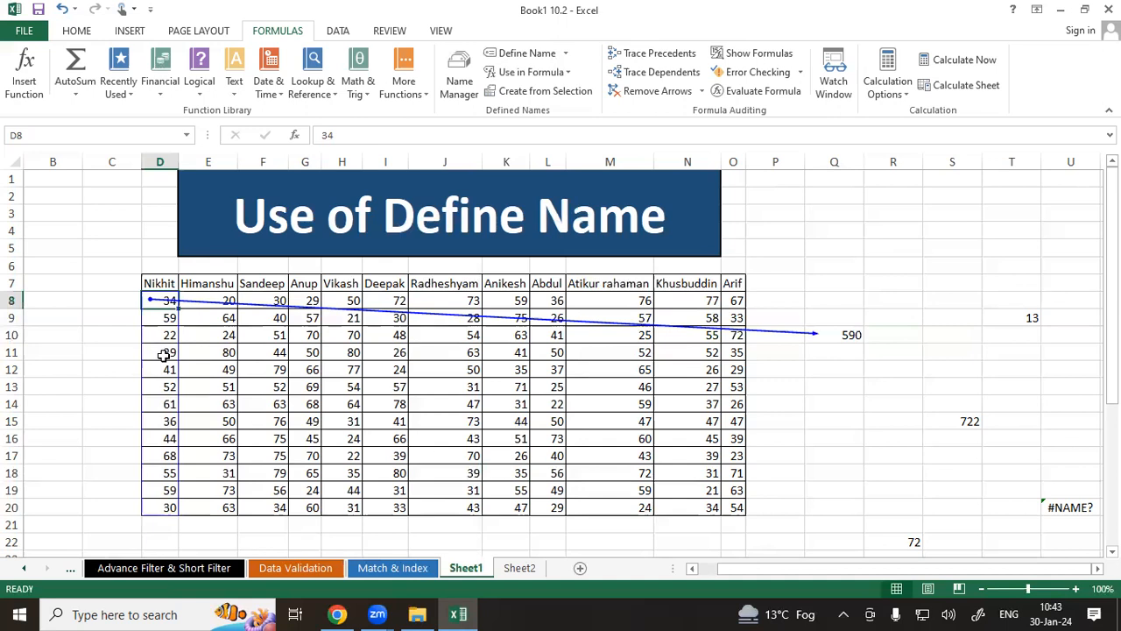
pyautogui.click(623, 91)
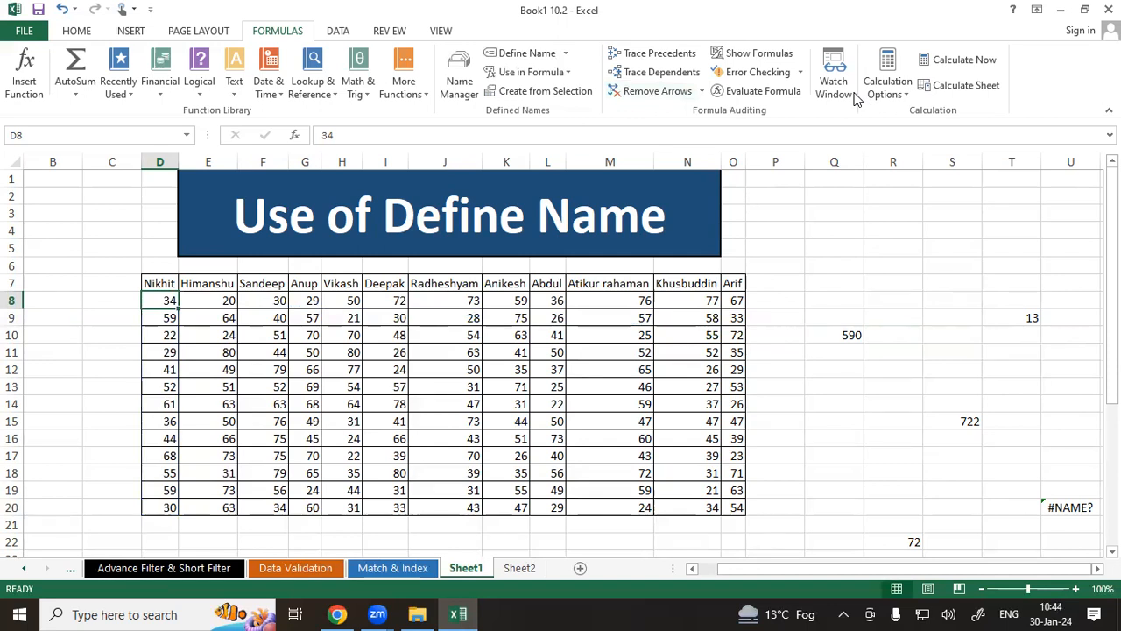
pyautogui.click(637, 352)
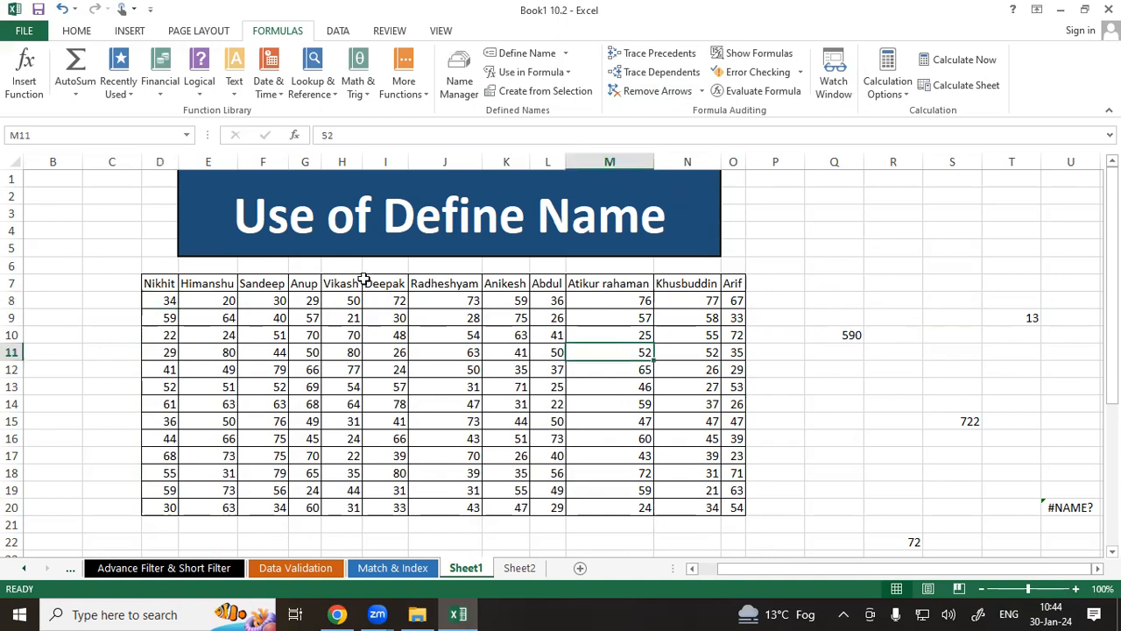
pyautogui.moveTo(165, 283); pyautogui.dragTo(219, 331)
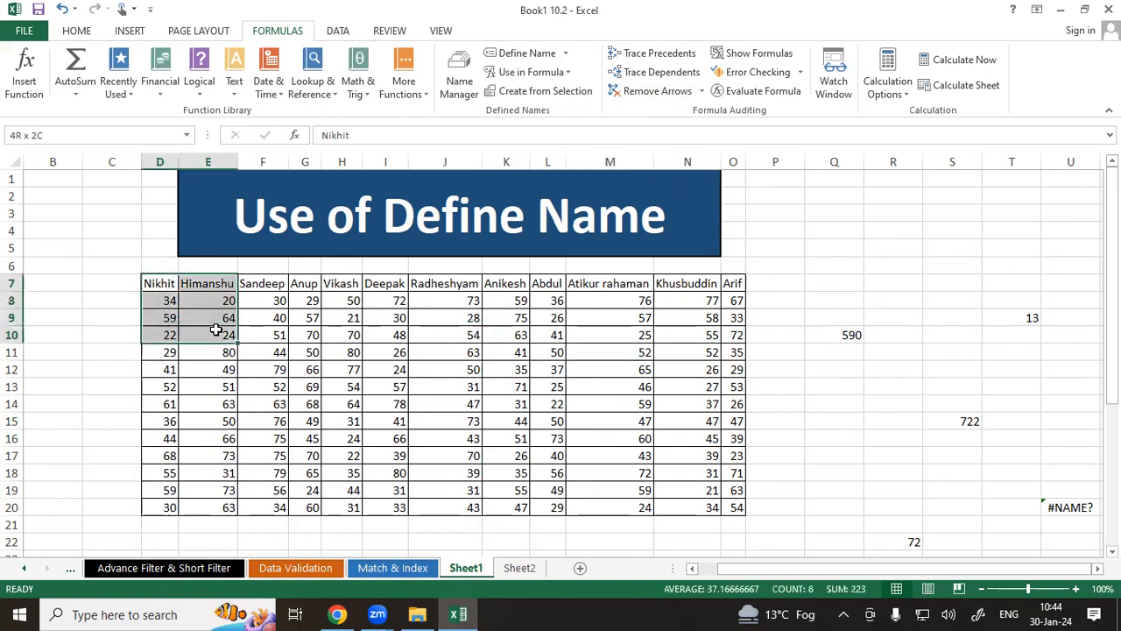
pyautogui.click(155, 283)
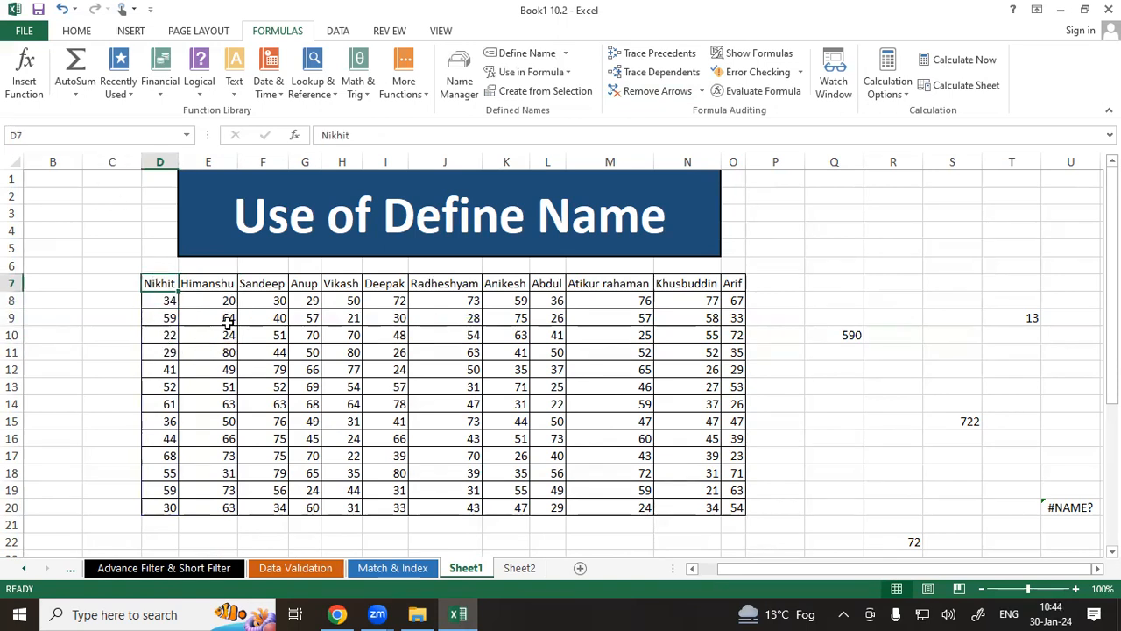
pyautogui.click(219, 285)
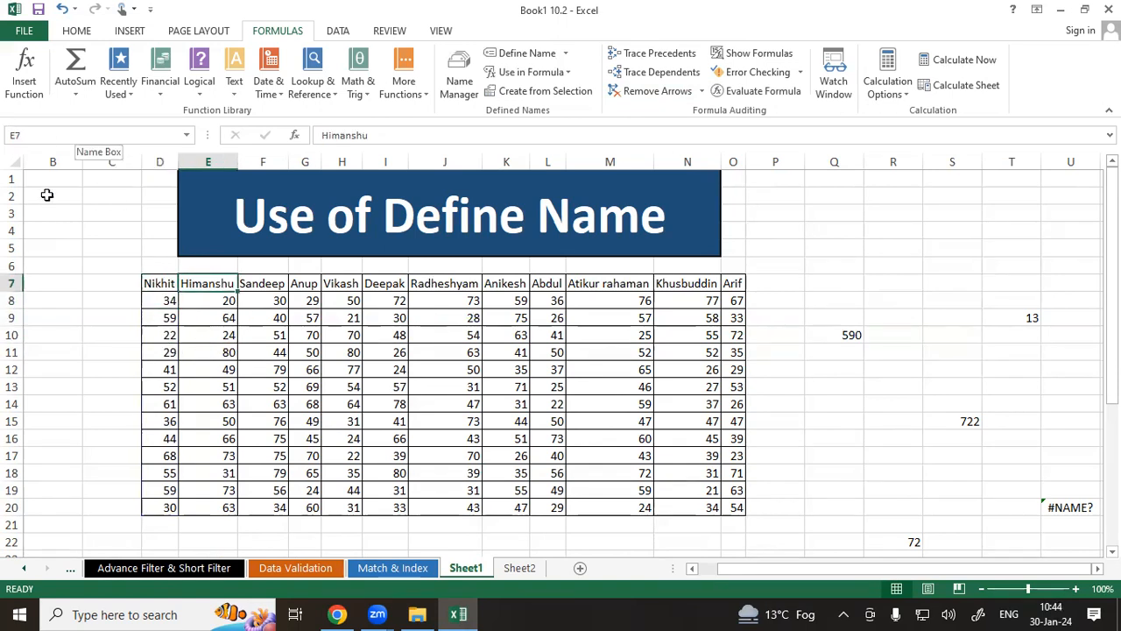
pyautogui.click(278, 282)
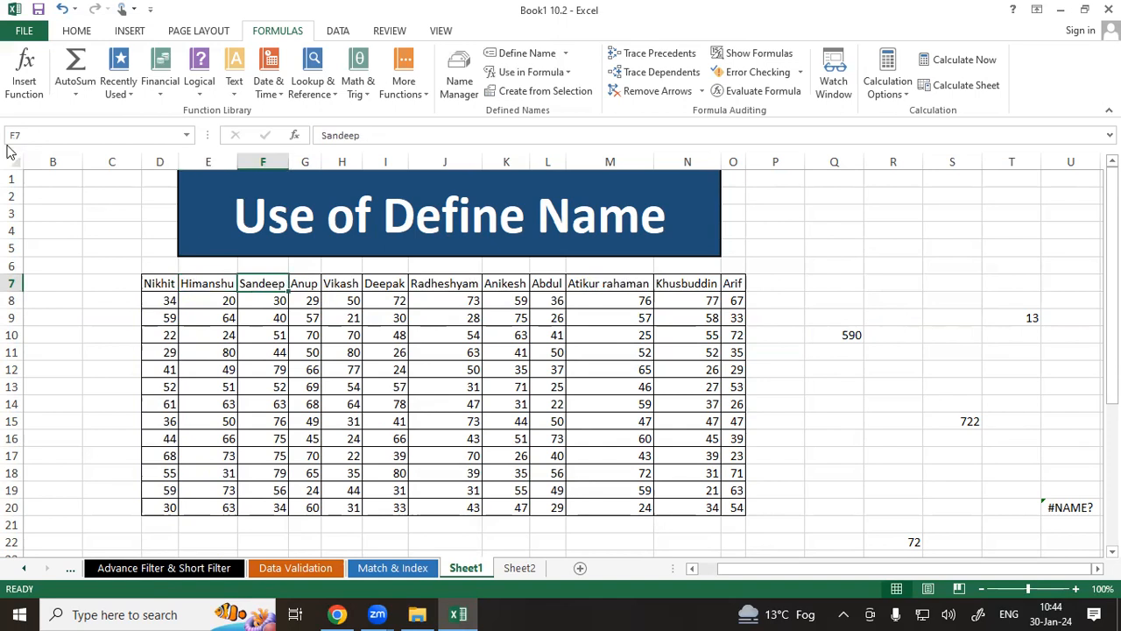
pyautogui.click(147, 281)
pyautogui.moveTo(149, 281); pyautogui.dragTo(415, 280)
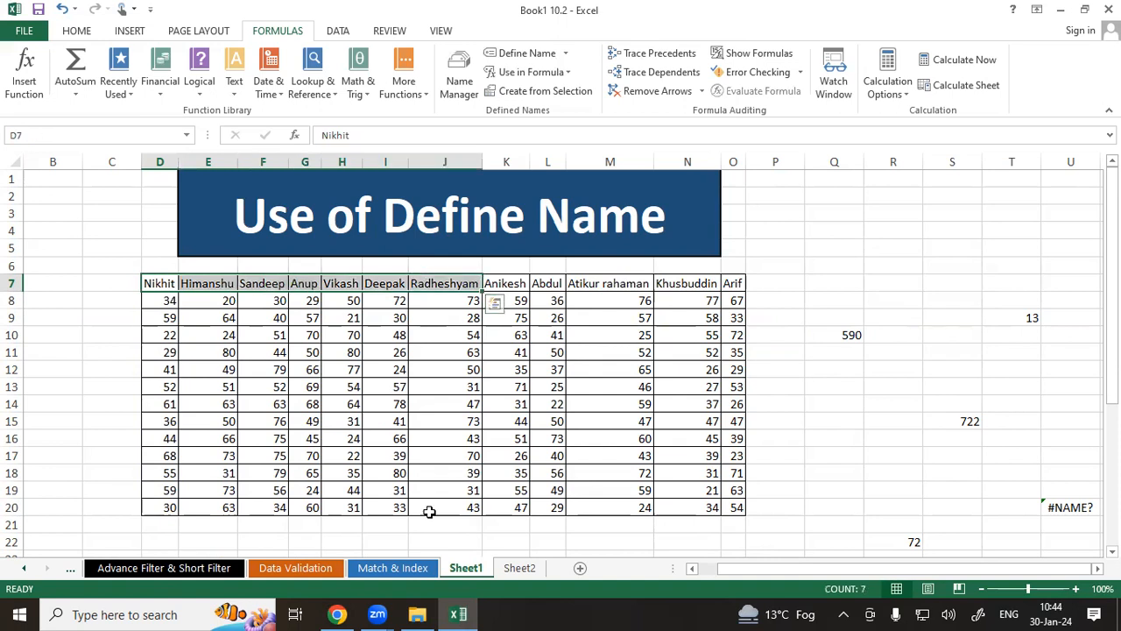
# Open the Watch Window and add a watch on the name header cells D7:O7 of Sheet1.
pyautogui.click(524, 569)
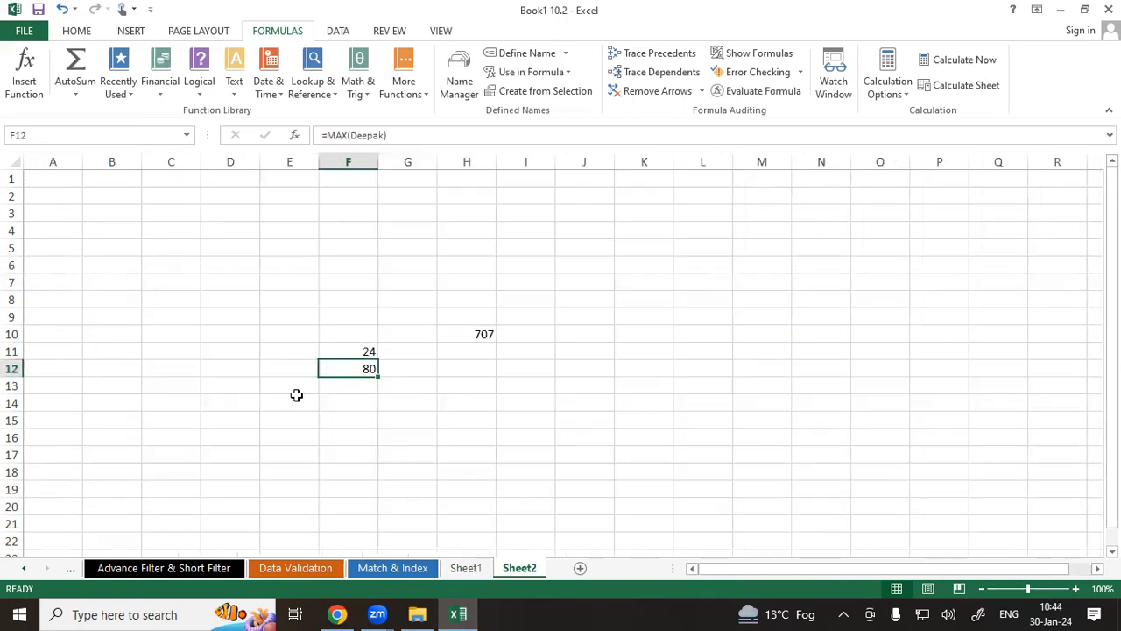
pyautogui.click(176, 280)
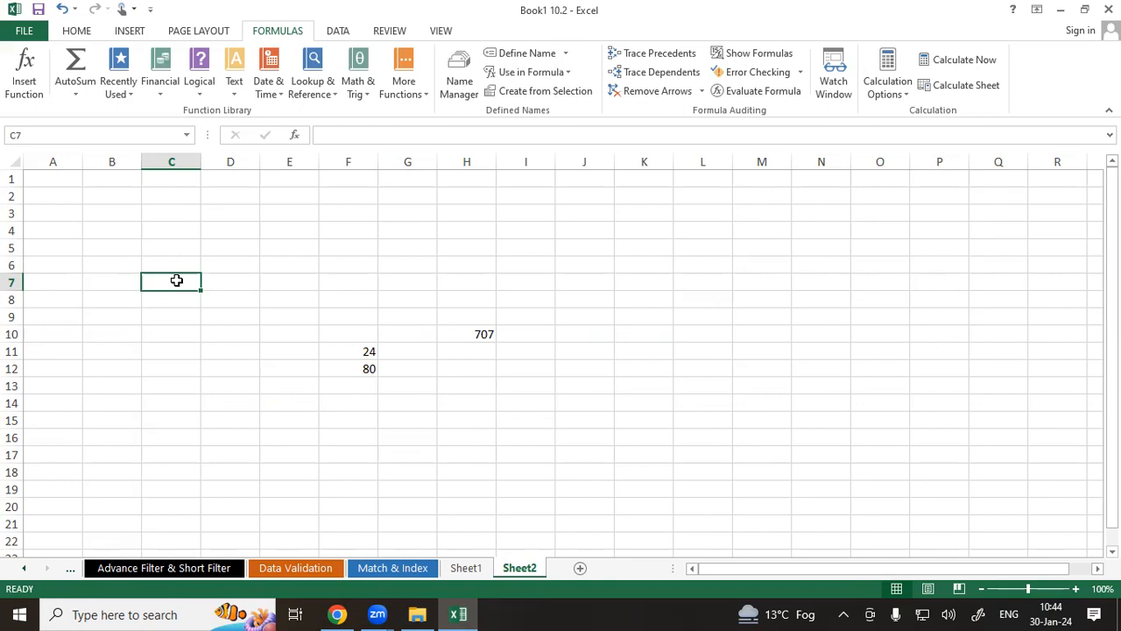
pyautogui.click(465, 567)
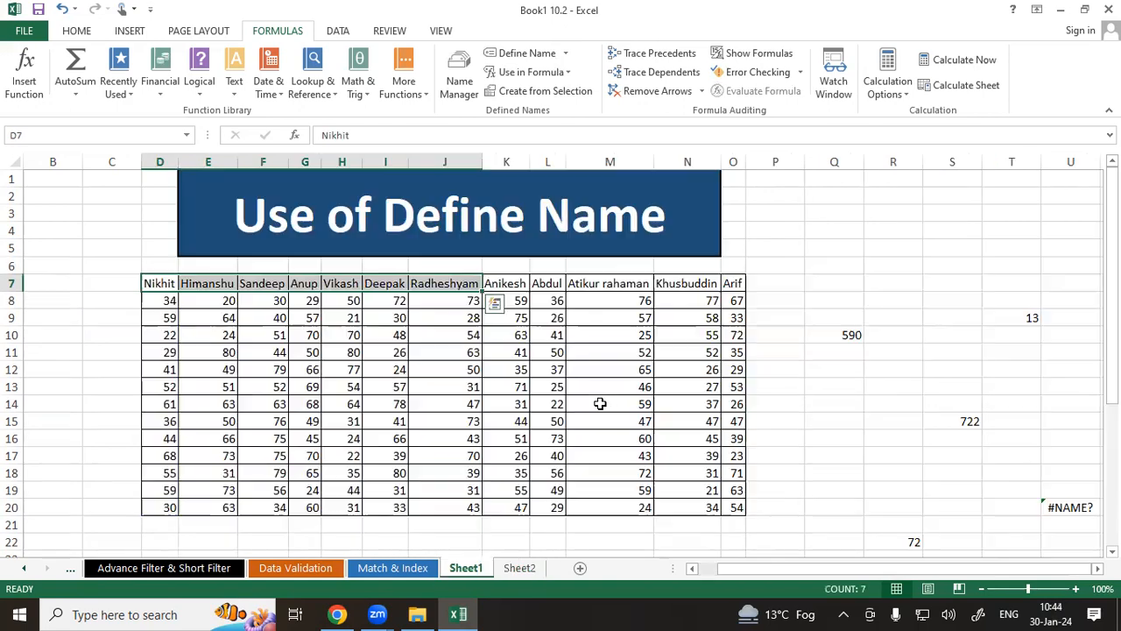
pyautogui.click(837, 93)
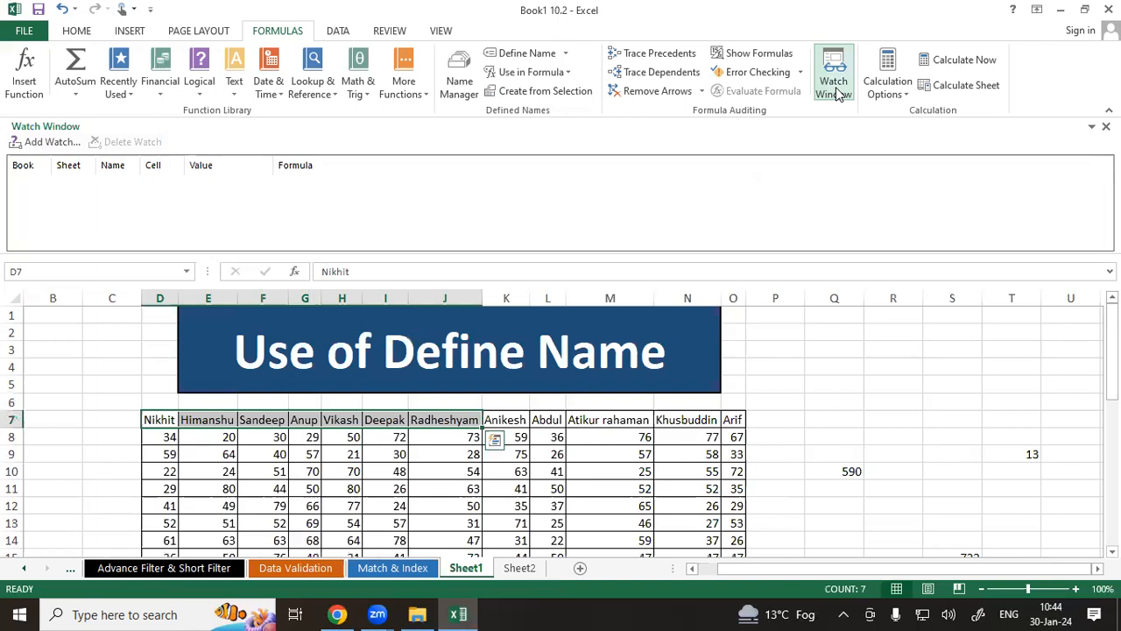
pyautogui.click(40, 146)
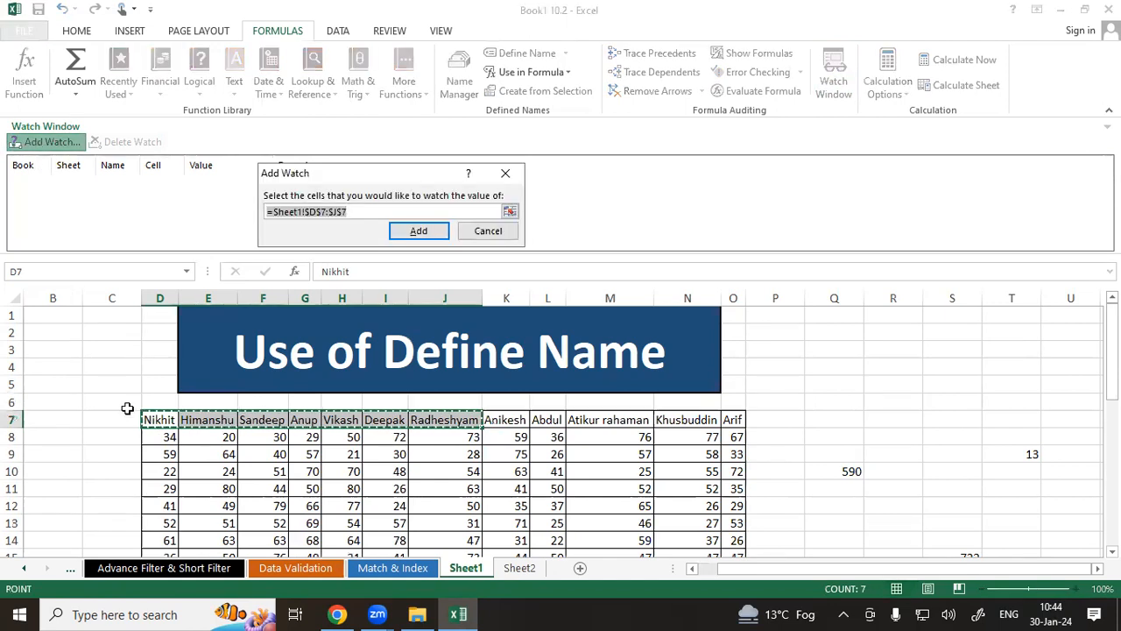
pyautogui.moveTo(150, 418); pyautogui.dragTo(733, 421)
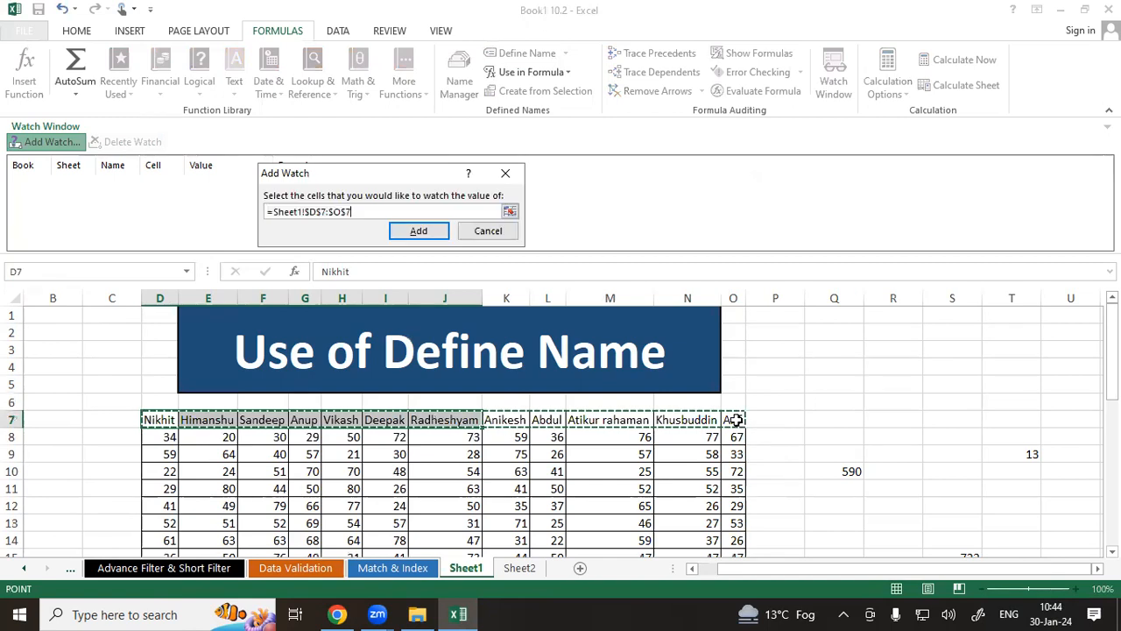
pyautogui.click(419, 231)
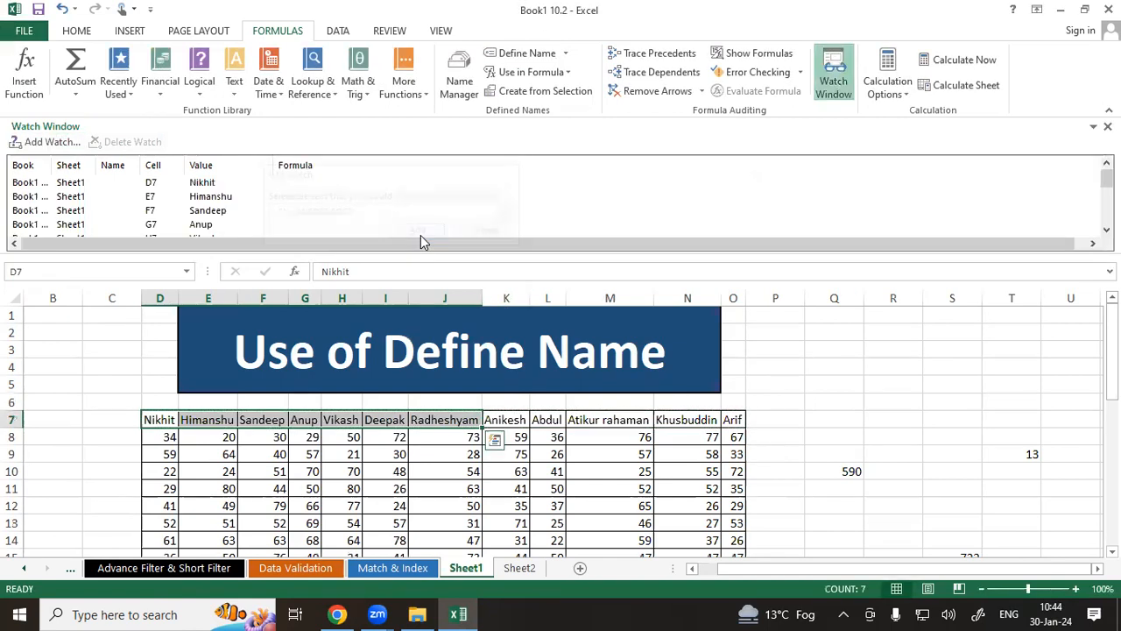
# Switch to Sheet2 and browse the watched header cells in the Watch Window, then close it.
pyautogui.click(520, 567)
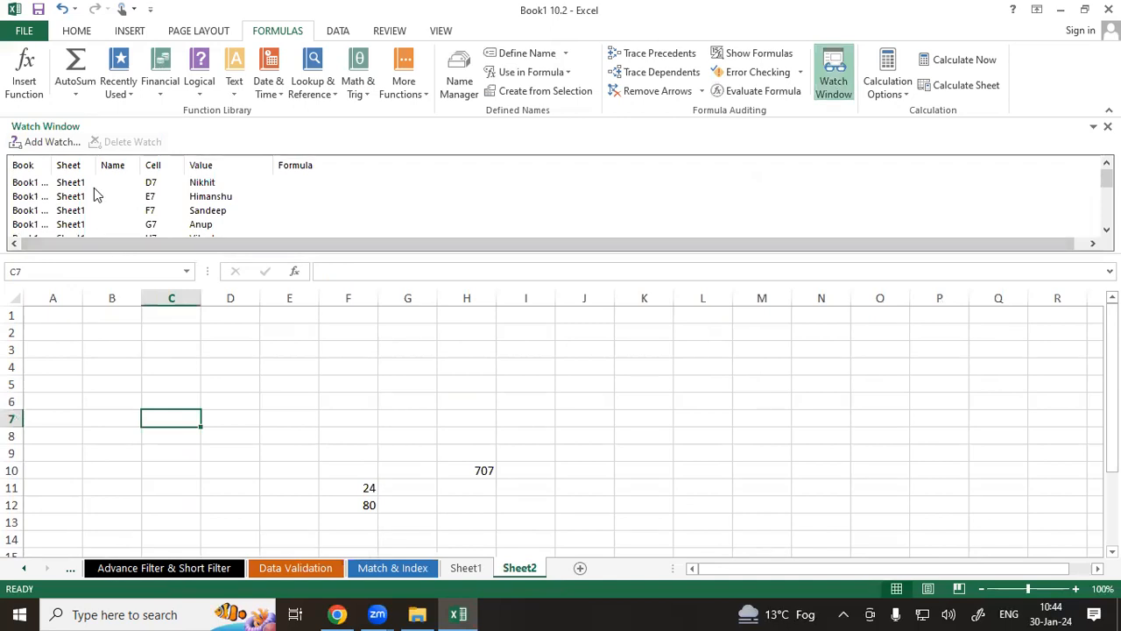
pyautogui.click(151, 186)
pyautogui.click(154, 185)
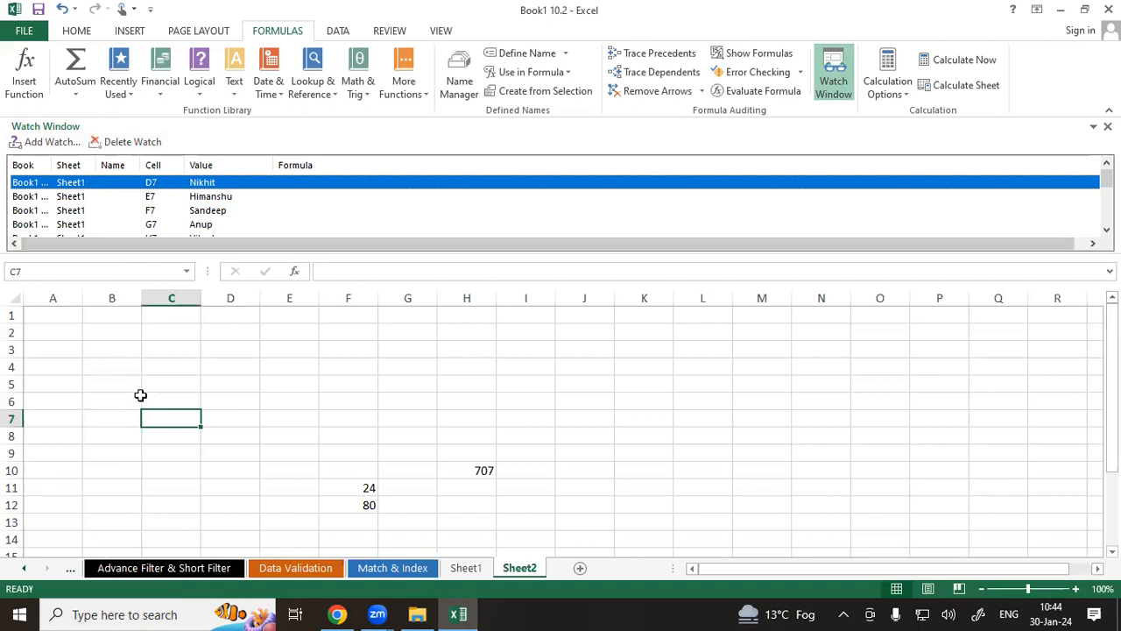
pyautogui.click(222, 413)
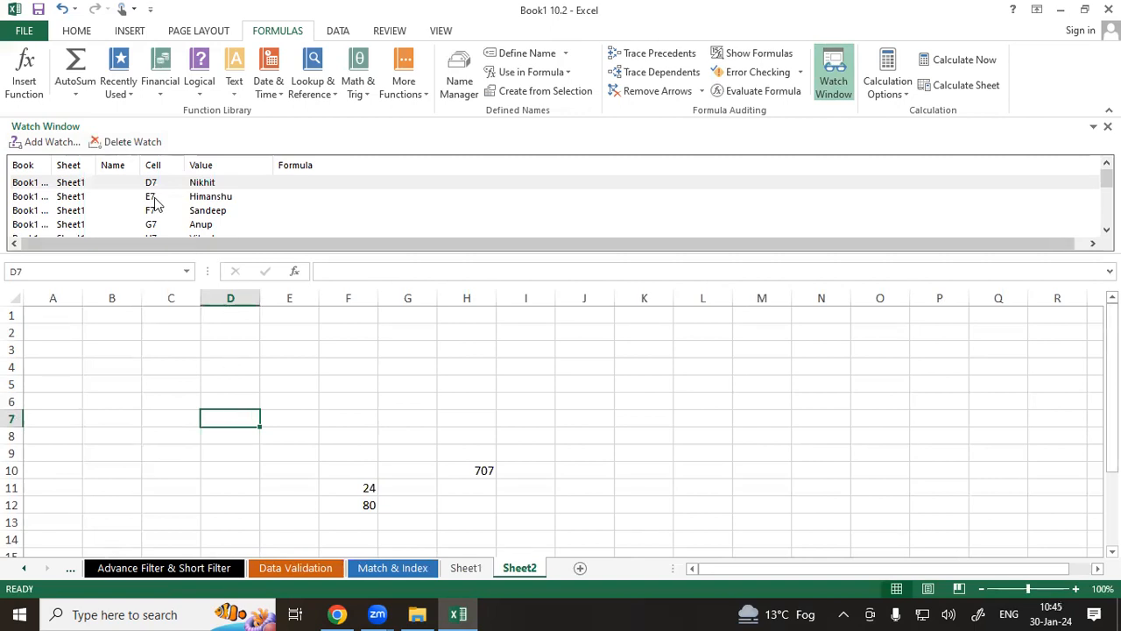
pyautogui.click(209, 200)
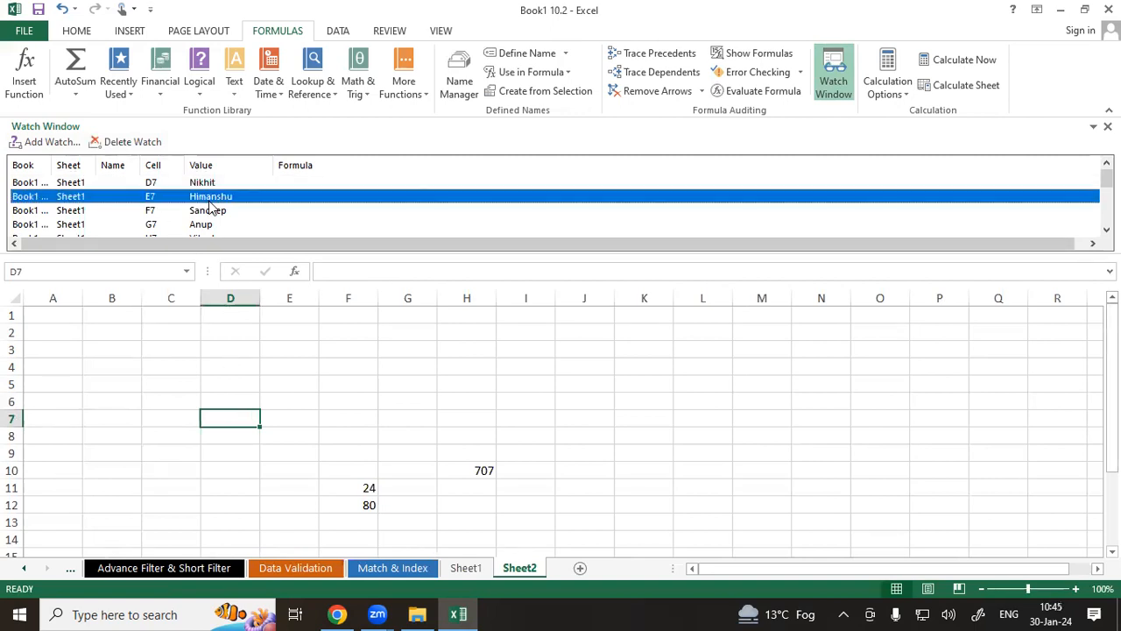
pyautogui.click(154, 214)
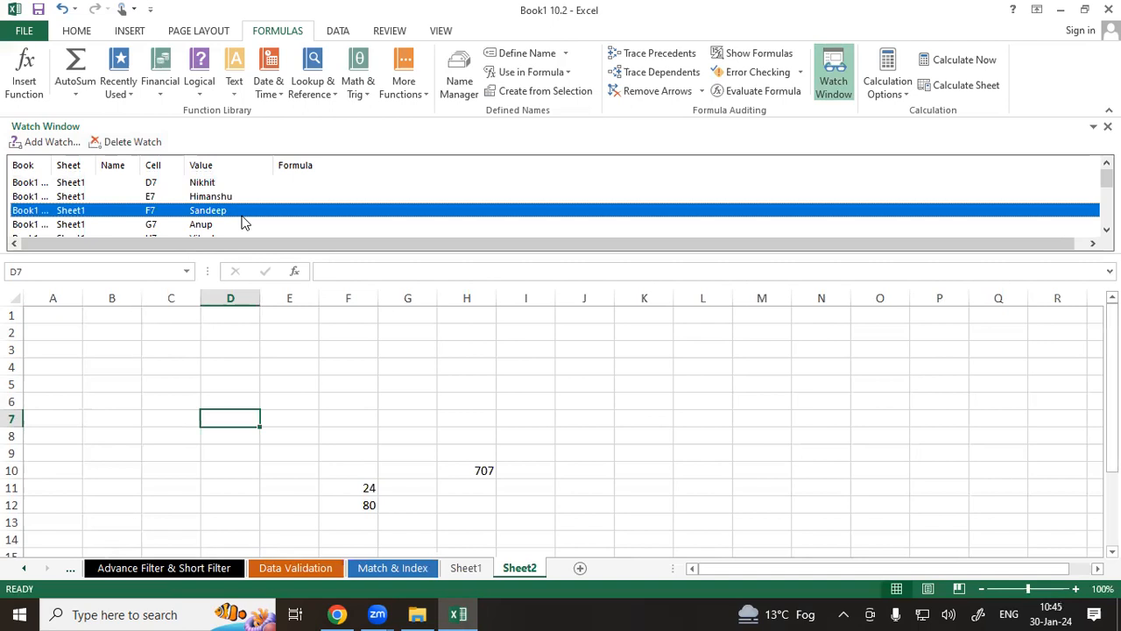
pyautogui.click(196, 235)
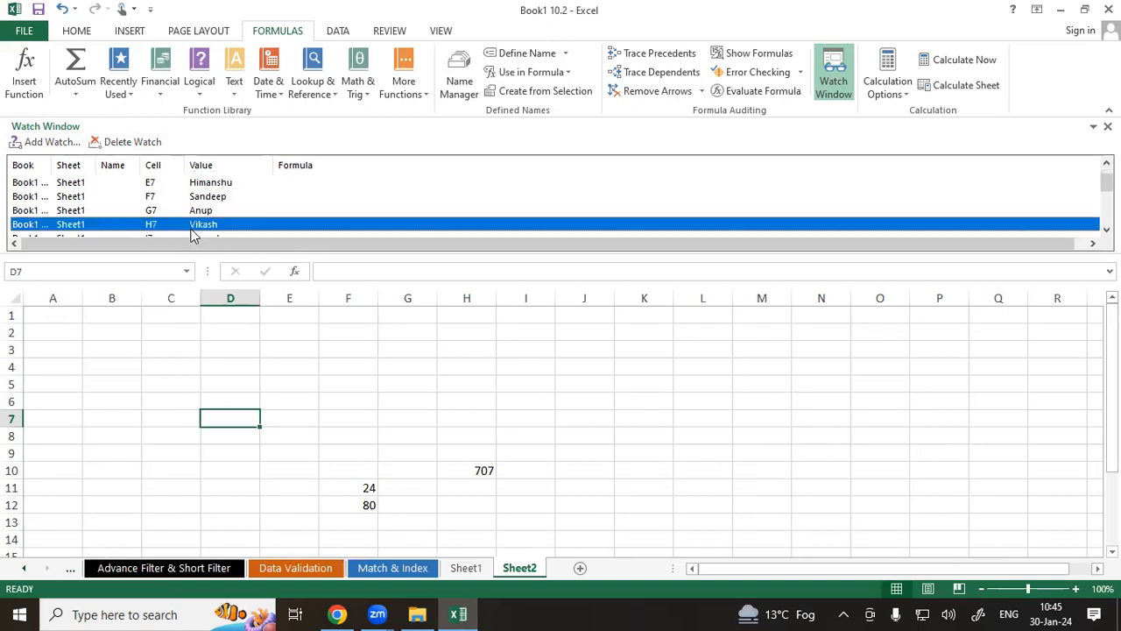
pyautogui.scroll(-2, 195, 235)
pyautogui.scroll(-1, 195, 235)
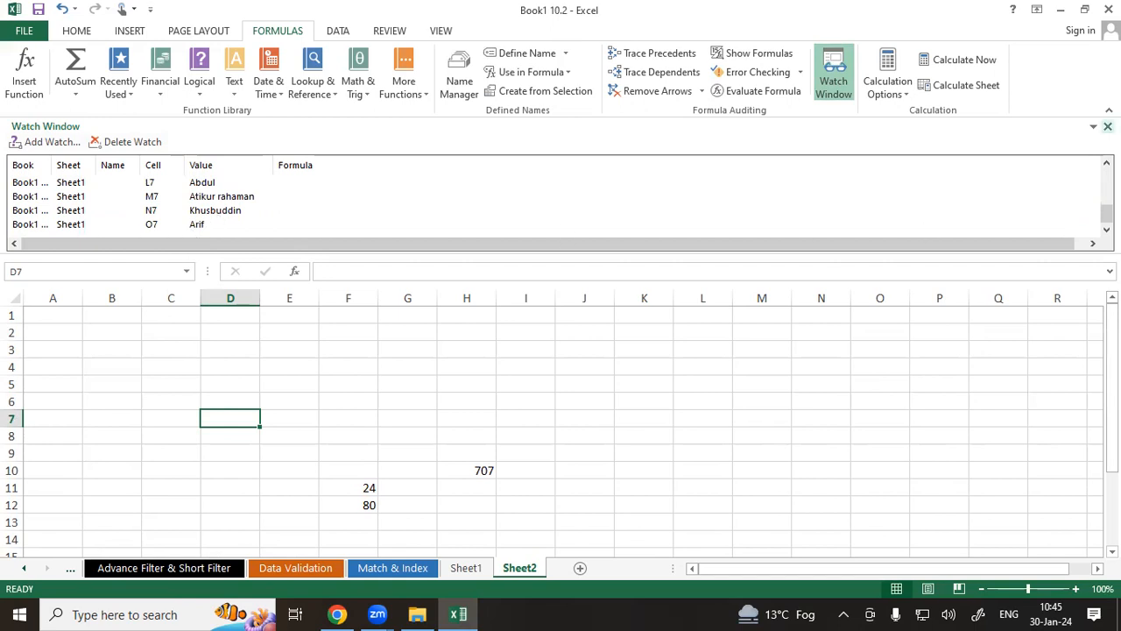
pyautogui.click(1108, 127)
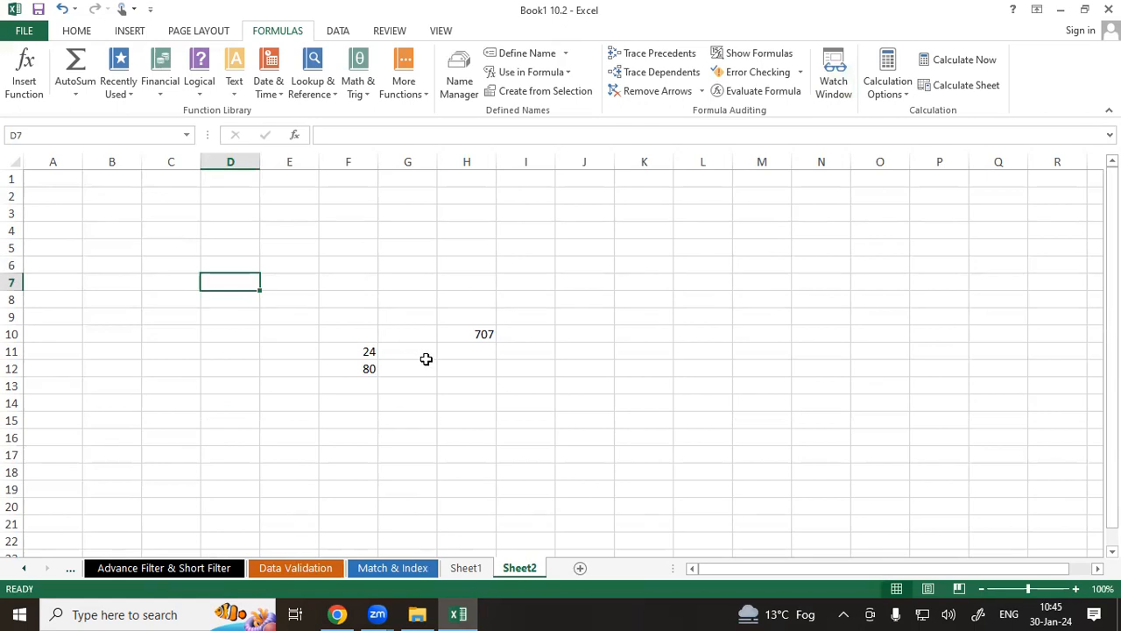
# Review the calculation options without changing them.
pyautogui.click(903, 98)
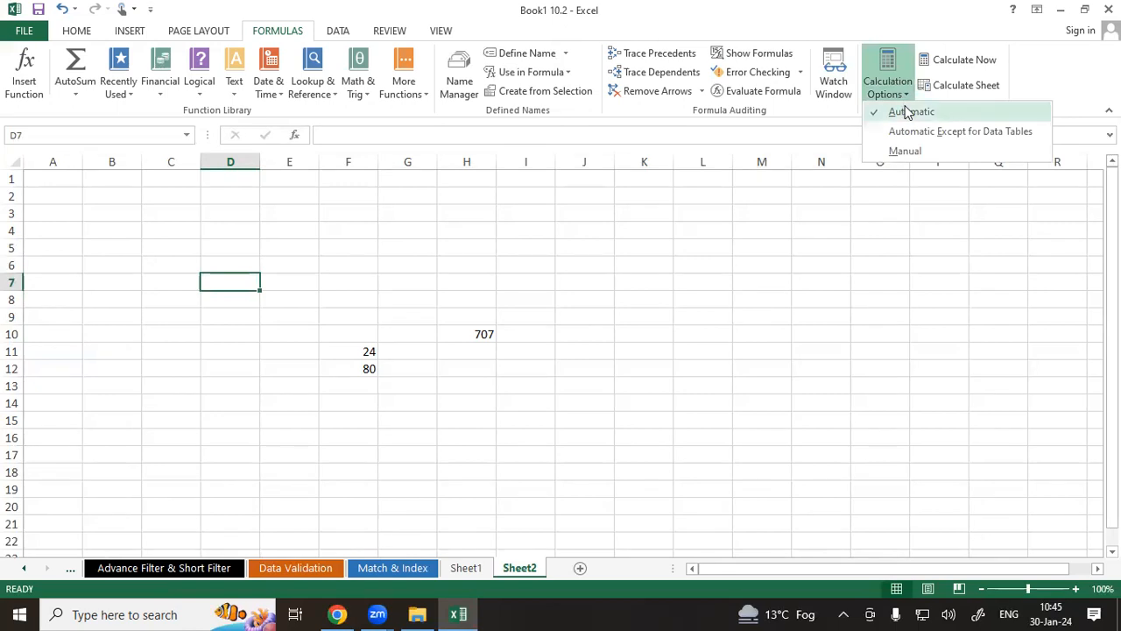
pyautogui.click(564, 293)
pyautogui.click(699, 283)
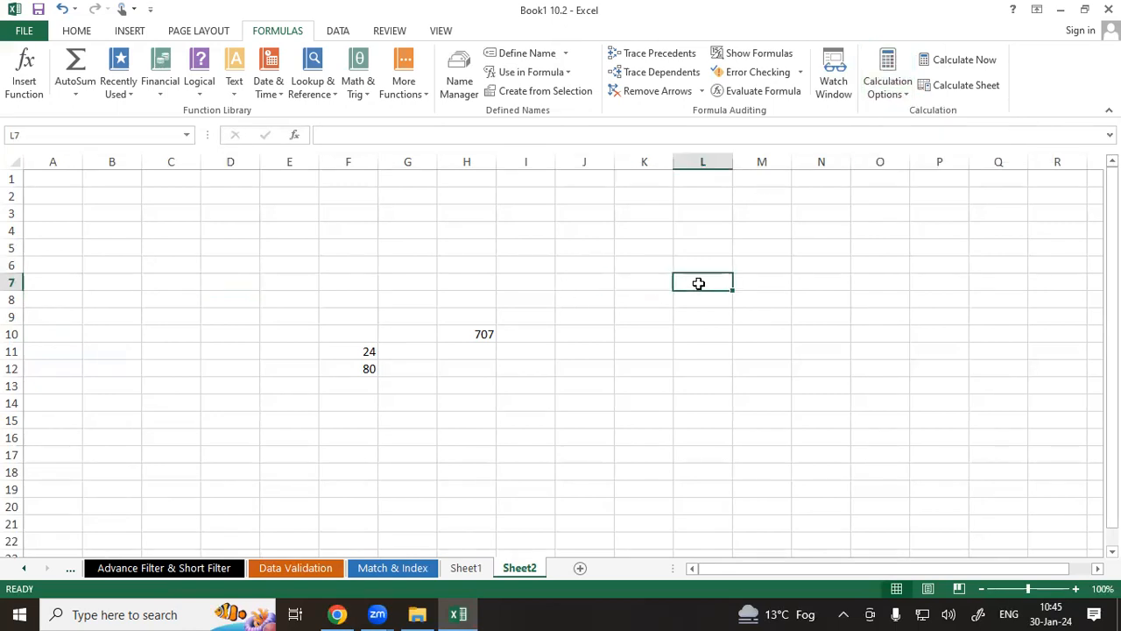
# Enter the formula =SUM(Himanshu) in cell E23 of Sheet1 using the defined name Himanshu.
pyautogui.moveTo(968, 569); pyautogui.dragTo(695, 575)
pyautogui.click(464, 568)
pyautogui.scroll(-2, 313, 467)
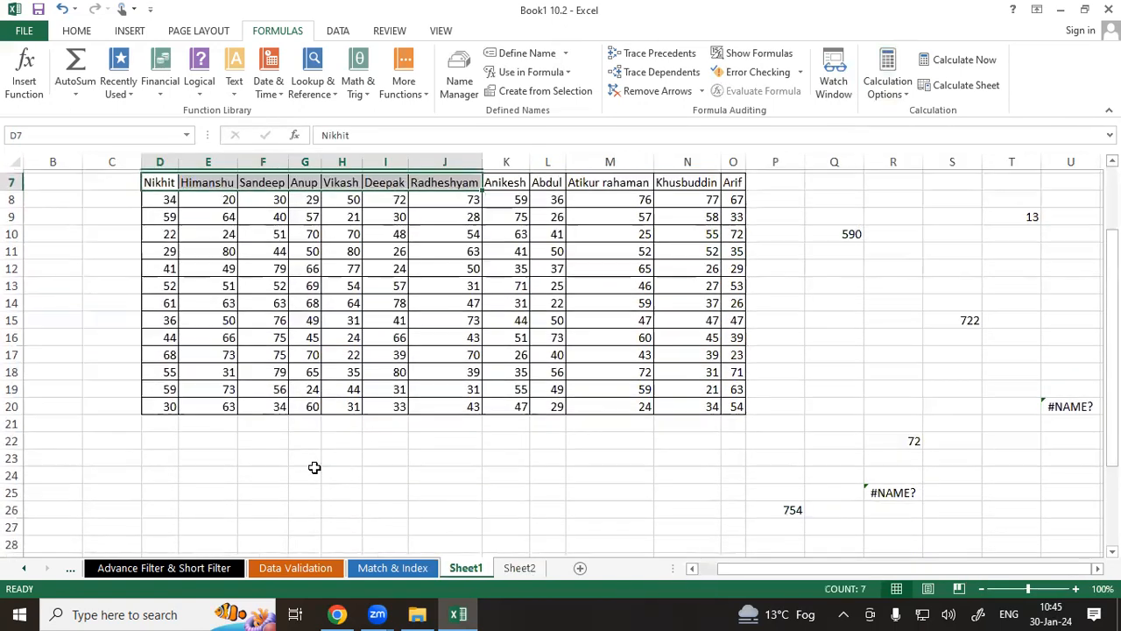
pyautogui.click(208, 459)
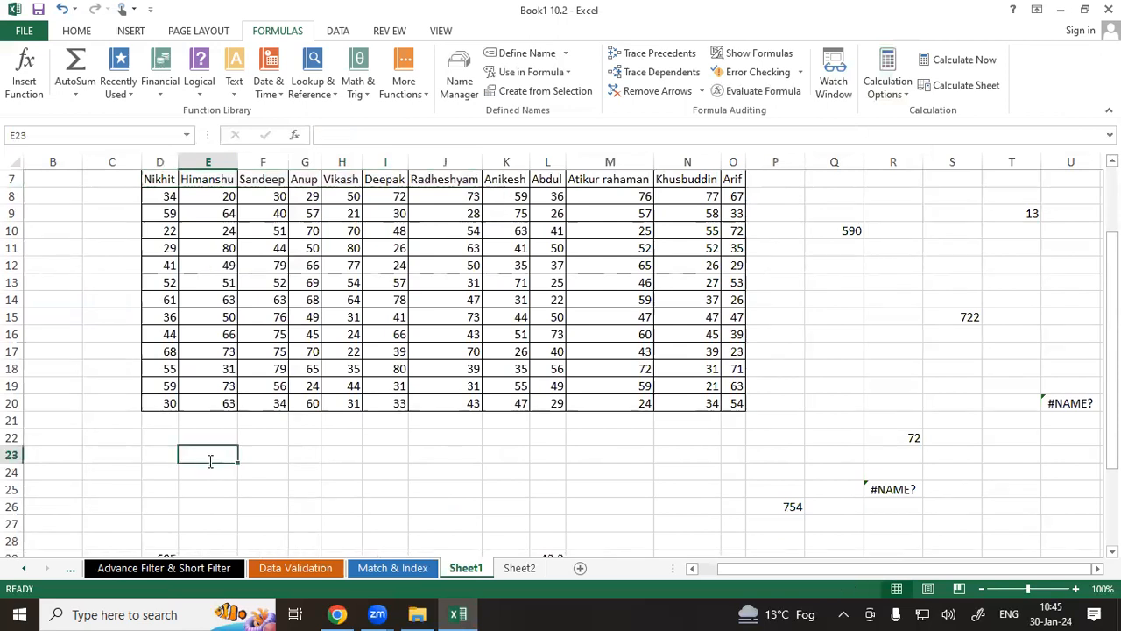
pyautogui.write('=sum')
pyautogui.press('Tab')
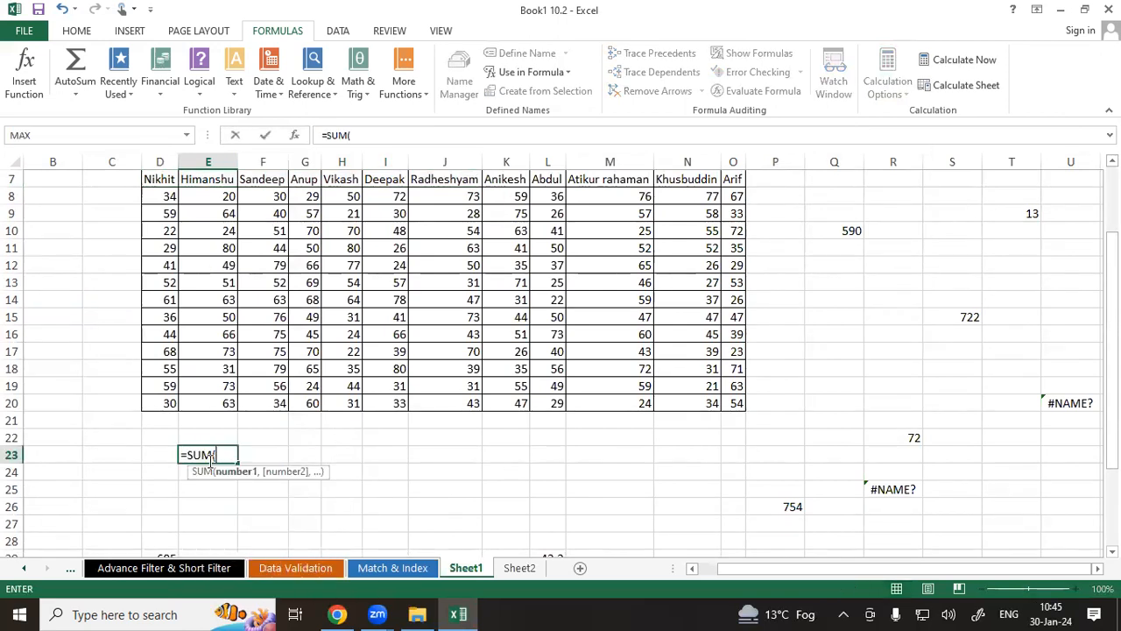
pyautogui.write('hi')
pyautogui.press('Tab')
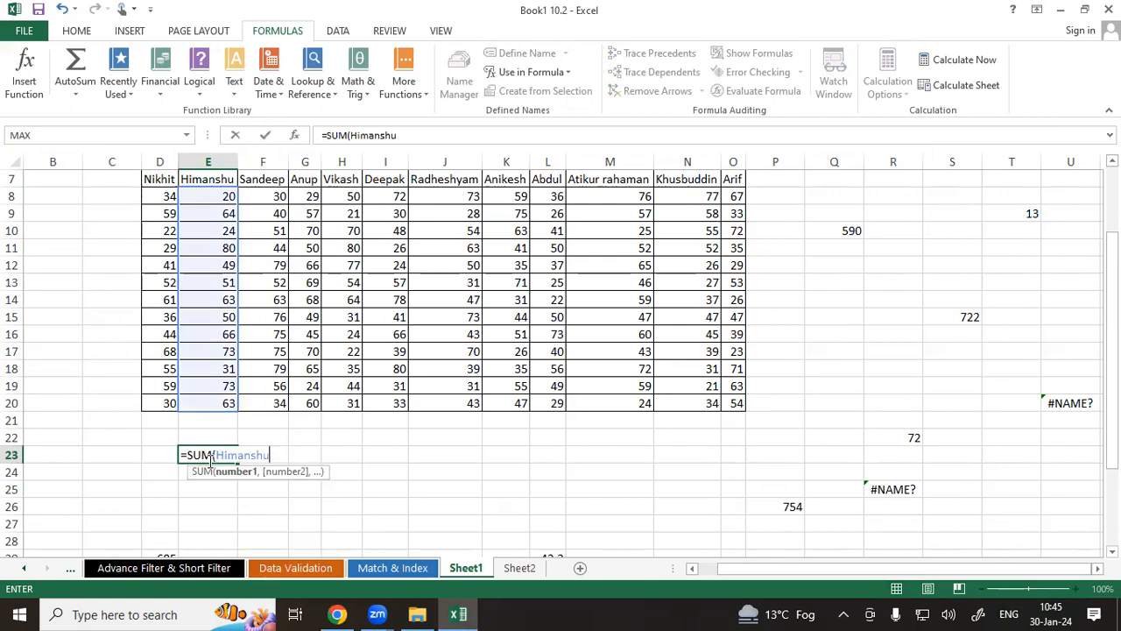
pyautogui.press('Return')
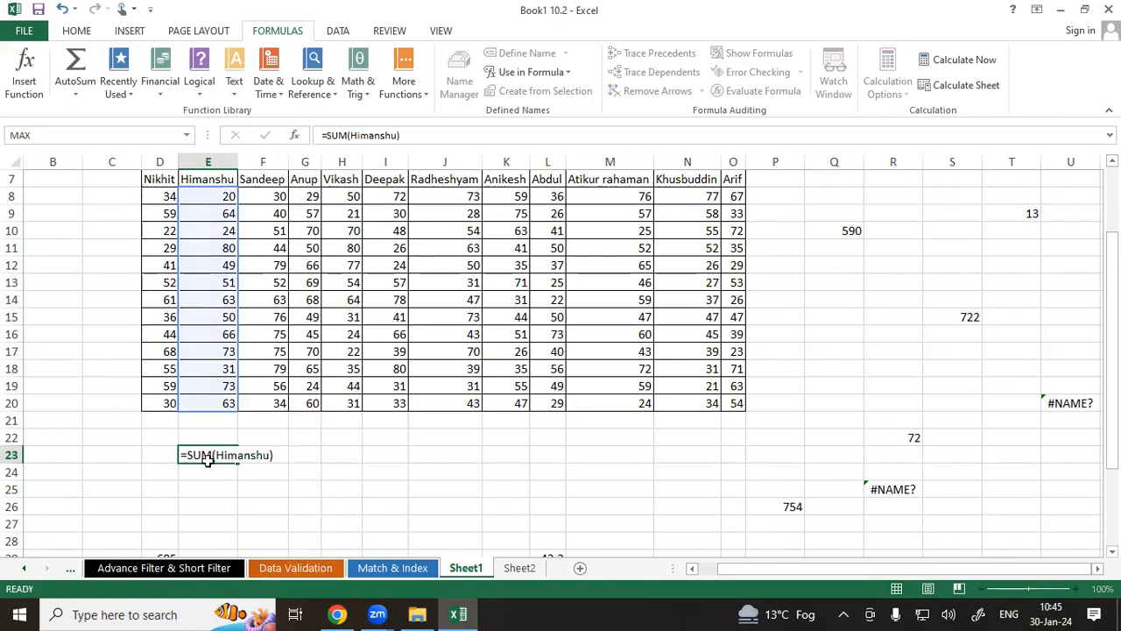
pyautogui.click(194, 452)
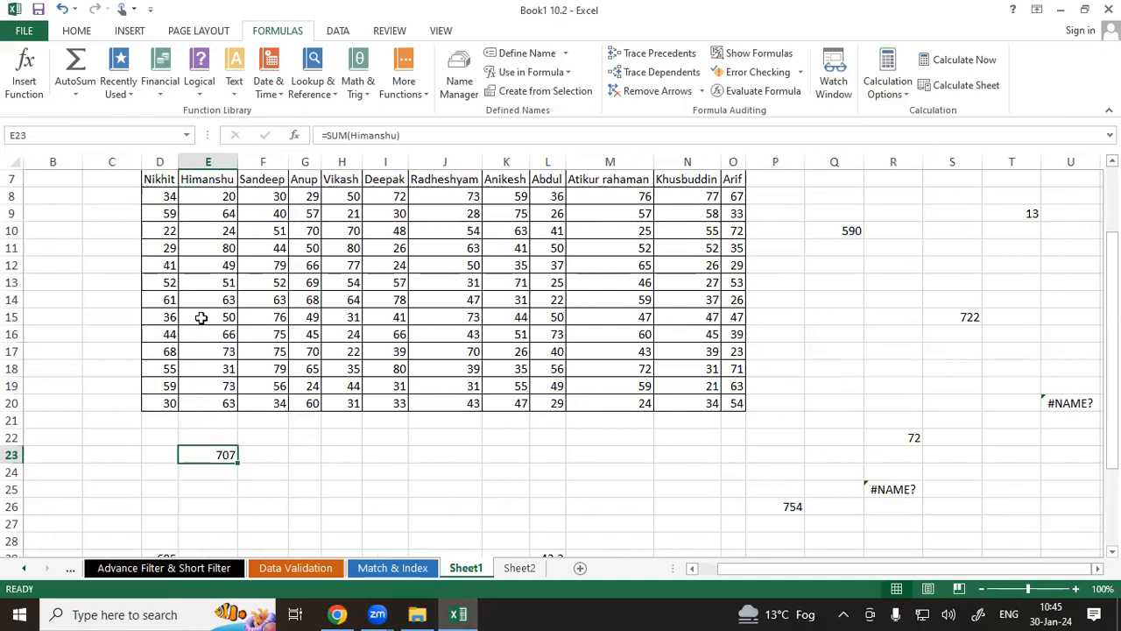
# Change Himanshu's score in cell E8 to 13.
pyautogui.click(208, 196)
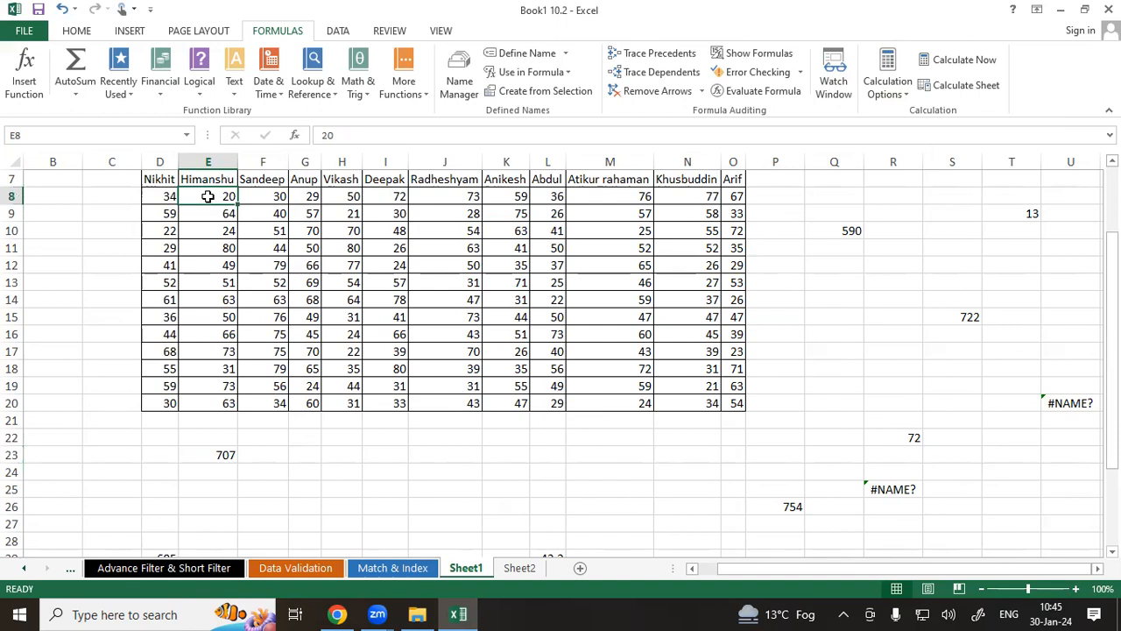
pyautogui.write('14')
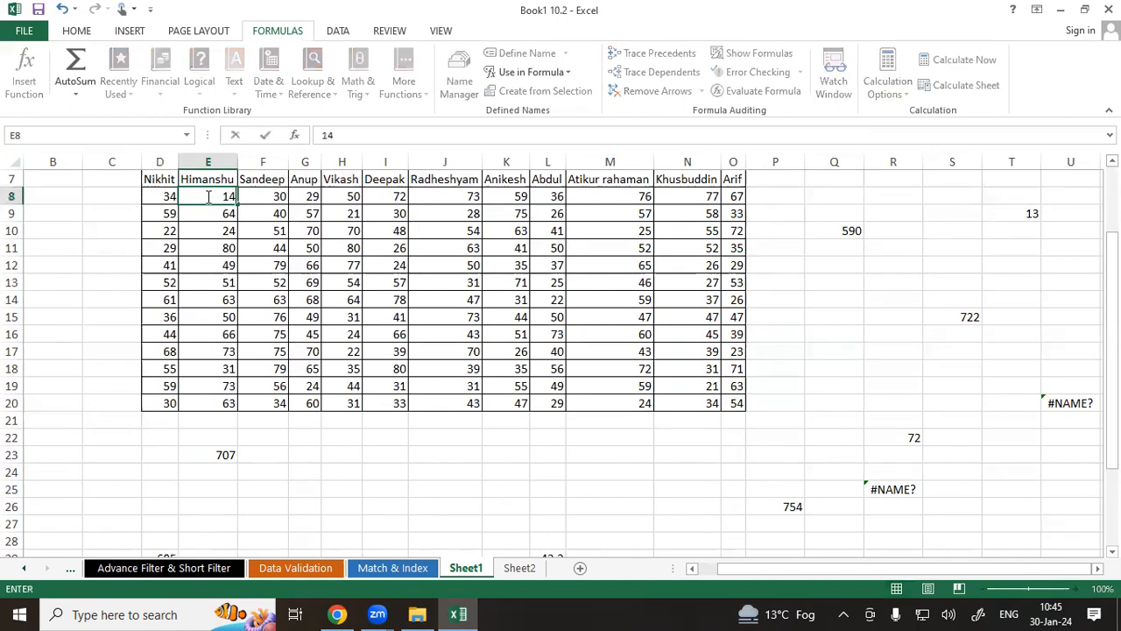
pyautogui.press('BackSpace')
pyautogui.write('3')
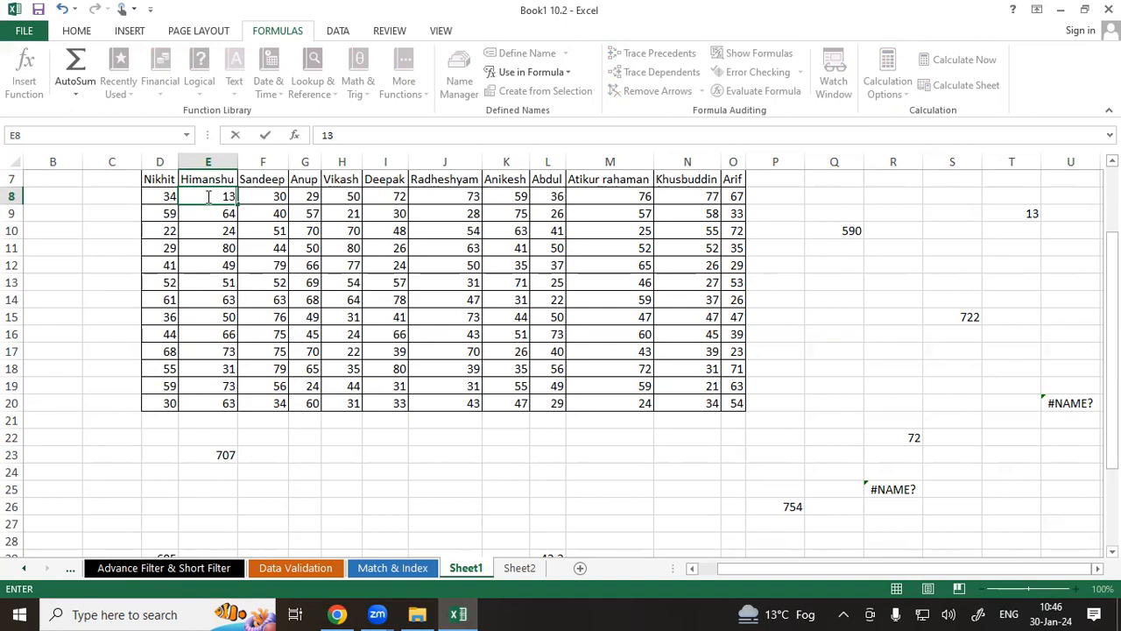
pyautogui.press('Return')
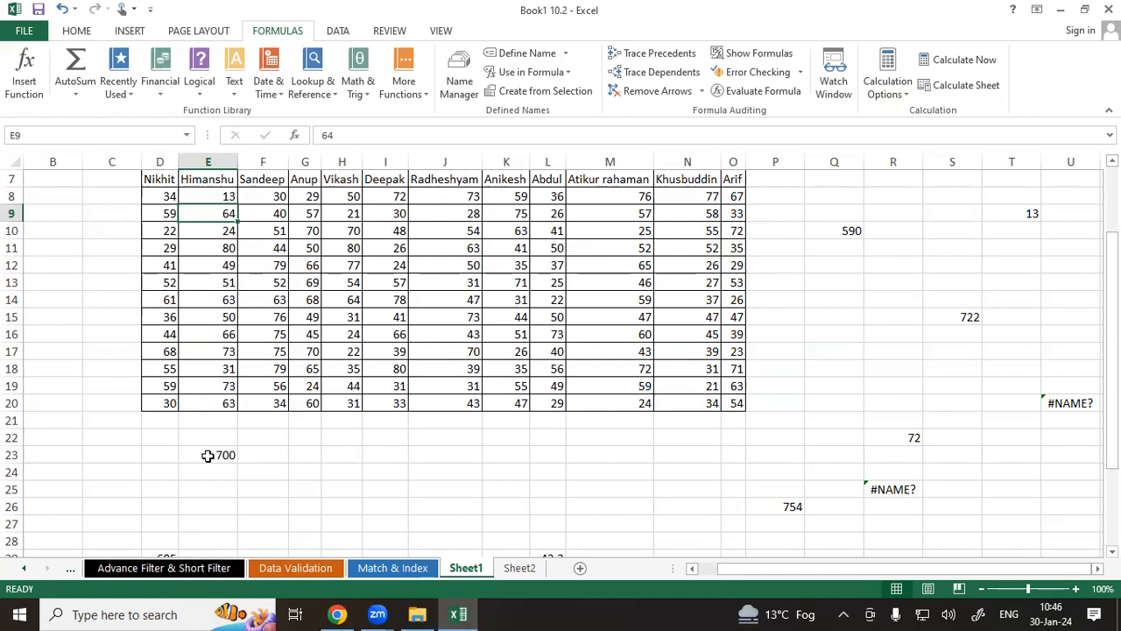
# Enter the values 20, 30 and 10 in cells H50 to H52 of Sheet1.
pyautogui.scroll(-12, 213, 455)
pyautogui.click(355, 294)
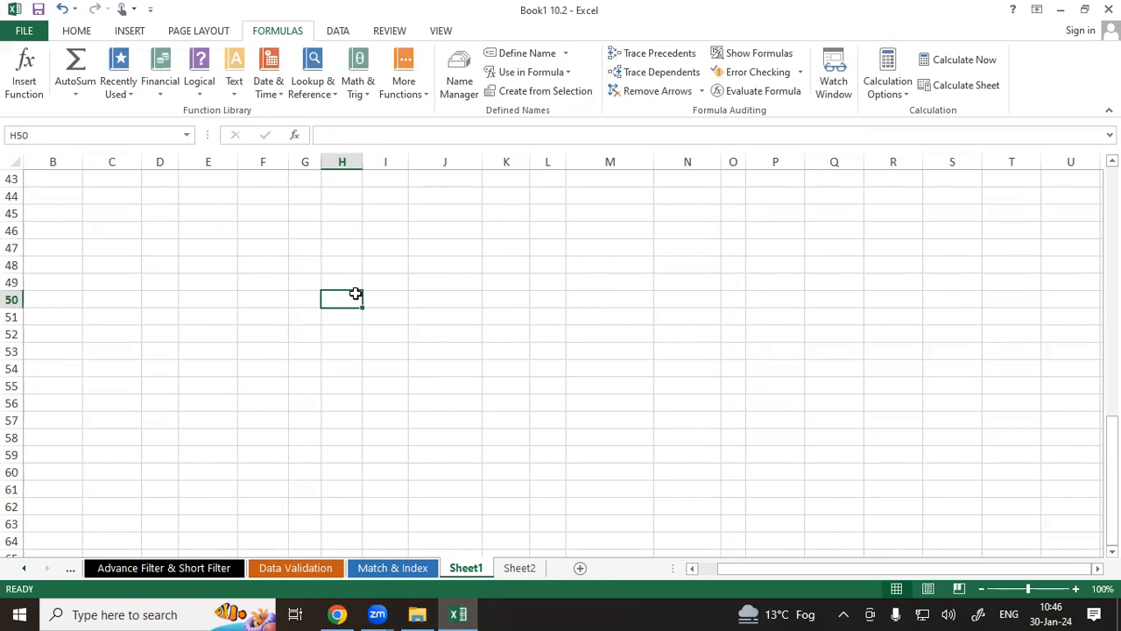
pyautogui.write('20')
pyautogui.press('Return')
pyautogui.write('30')
pyautogui.press('Return')
pyautogui.write('10')
pyautogui.press('Return')
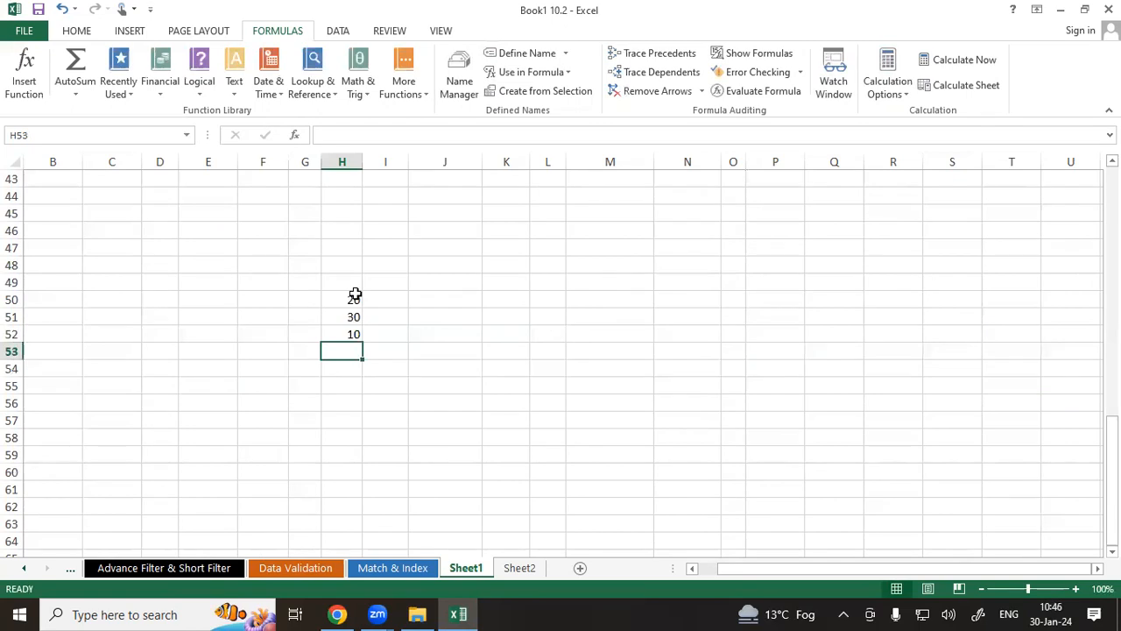
# Add an AutoSum total of H50:H52 in cell H53.
pyautogui.hotkey('alt', '=')
pyautogui.press('Return')
pyautogui.moveTo(355, 296); pyautogui.dragTo(352, 334)
pyautogui.click(332, 356)
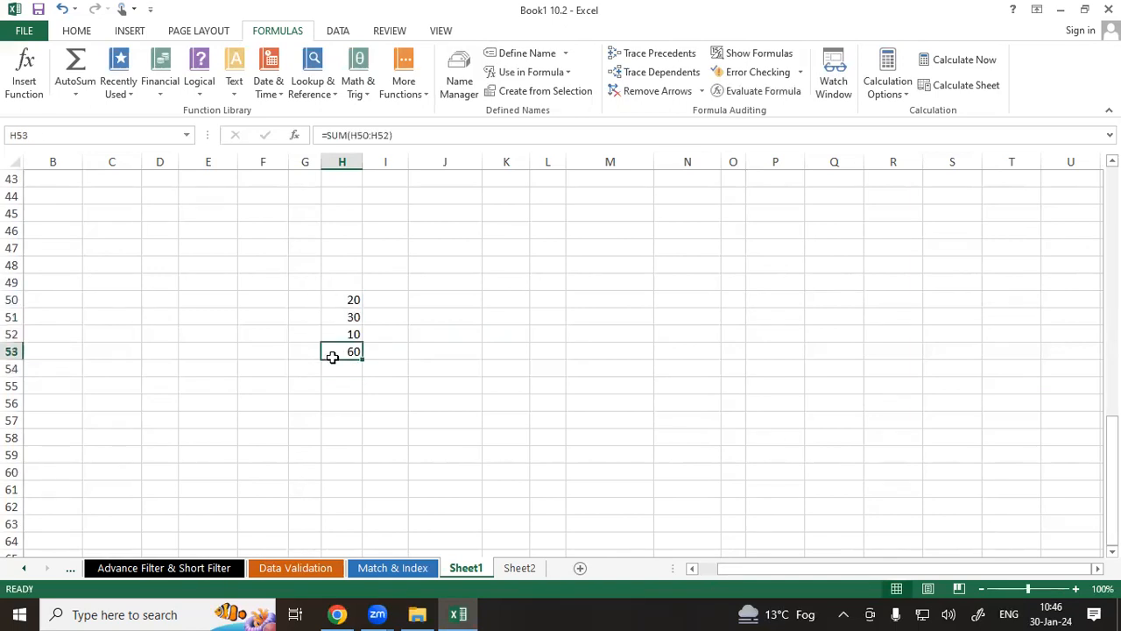
# Change cell H50 to 10 and check the recalculated total.
pyautogui.click(348, 299)
pyautogui.write('10')
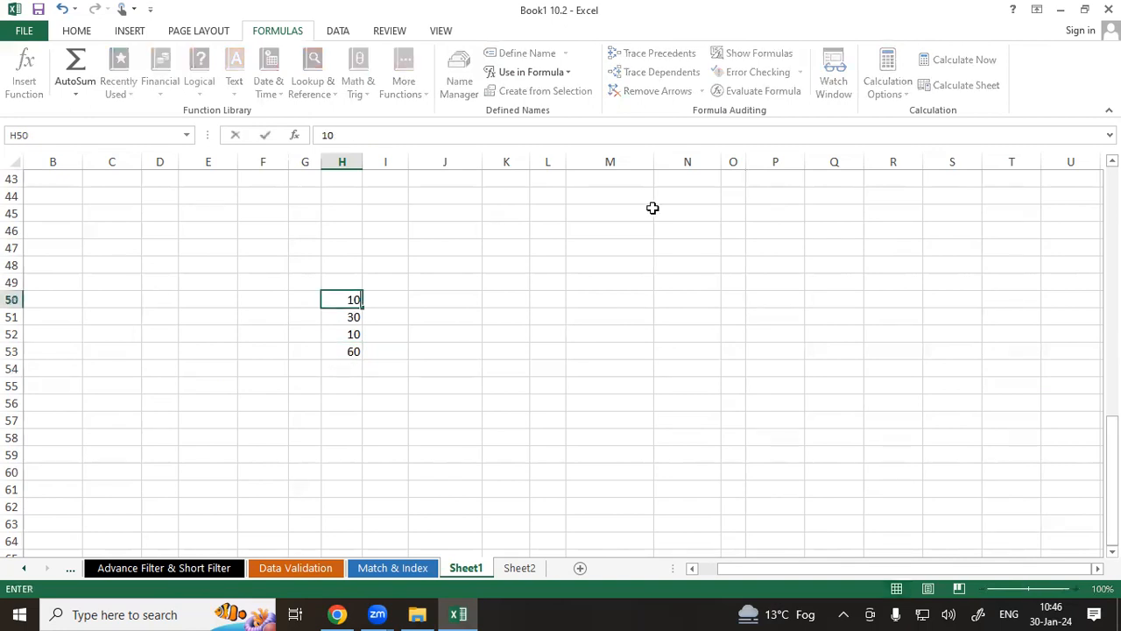
pyautogui.press('Return')
pyautogui.moveTo(350, 300); pyautogui.dragTo(343, 342)
pyautogui.click(341, 352)
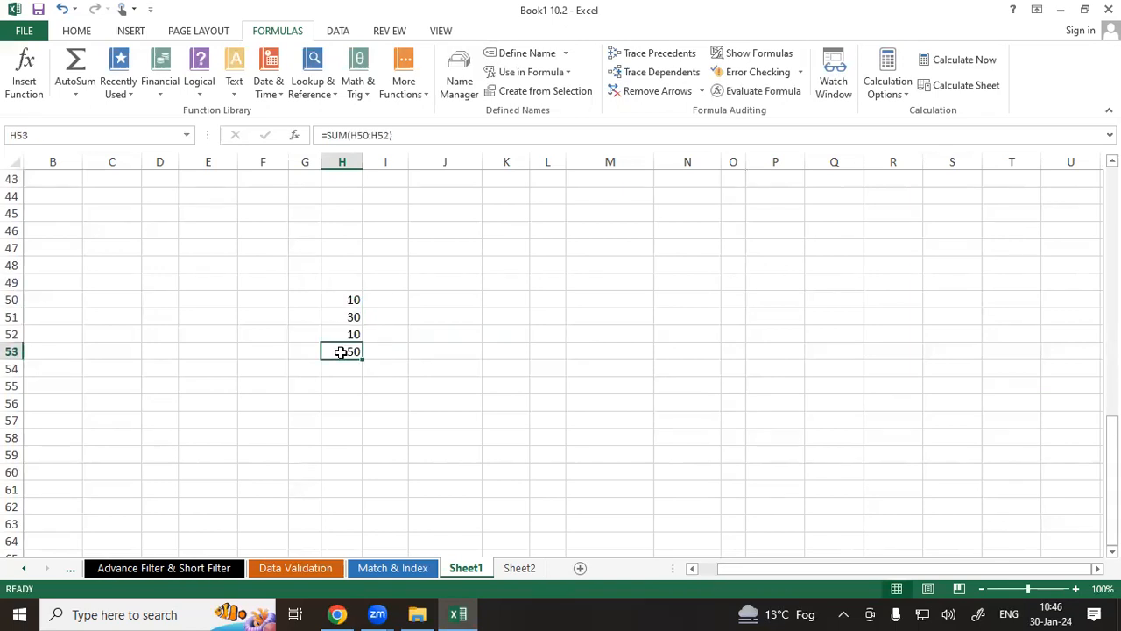
pyautogui.moveTo(340, 302); pyautogui.dragTo(342, 351)
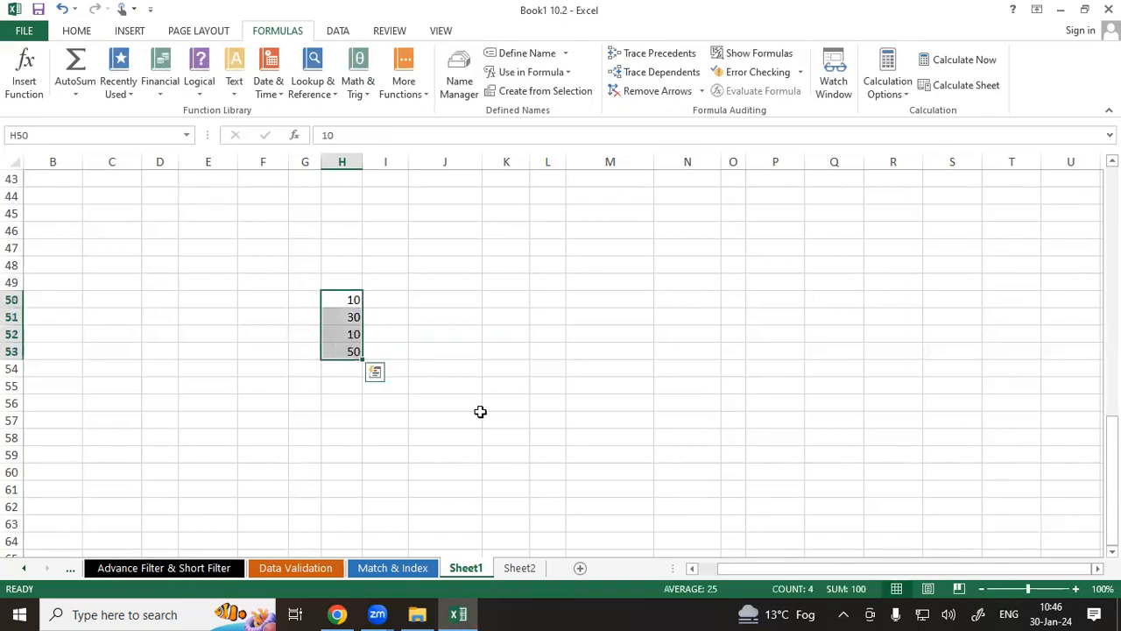
# Try inserting a table with headers over M47:R58, then undo it.
pyautogui.click(889, 88)
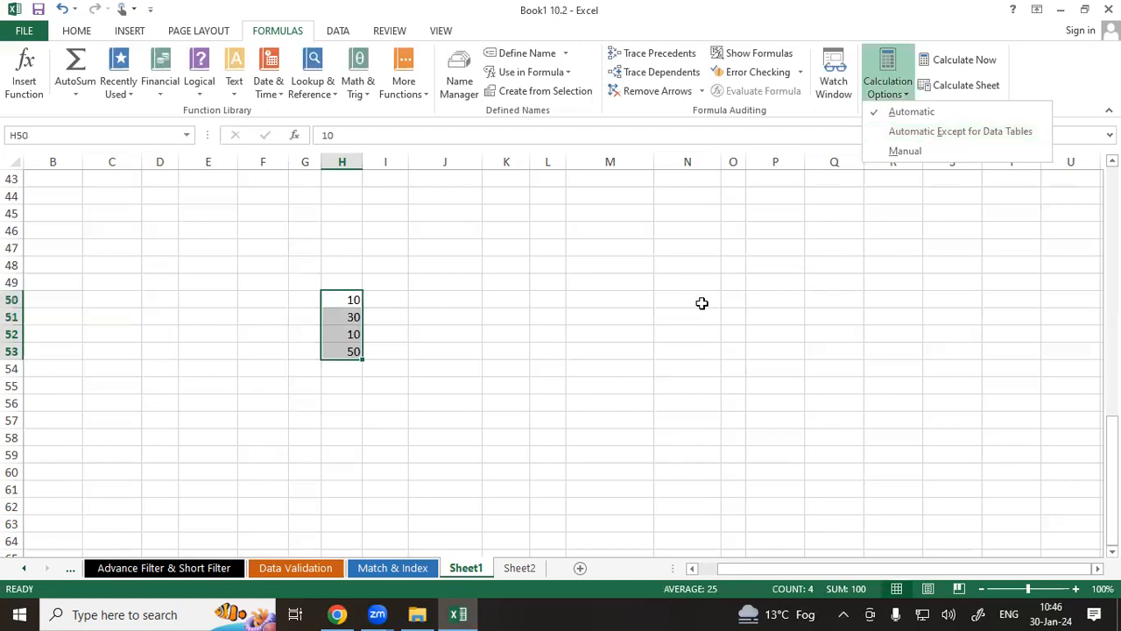
pyautogui.click(572, 244)
pyautogui.moveTo(572, 244); pyautogui.dragTo(902, 438)
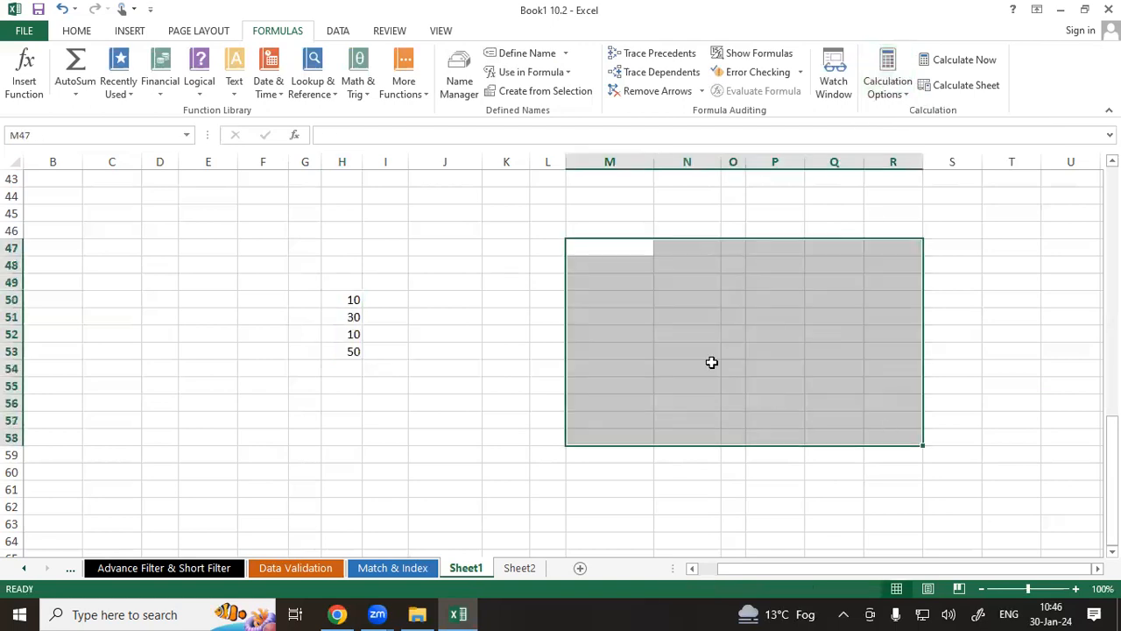
pyautogui.click(131, 32)
pyautogui.click(139, 72)
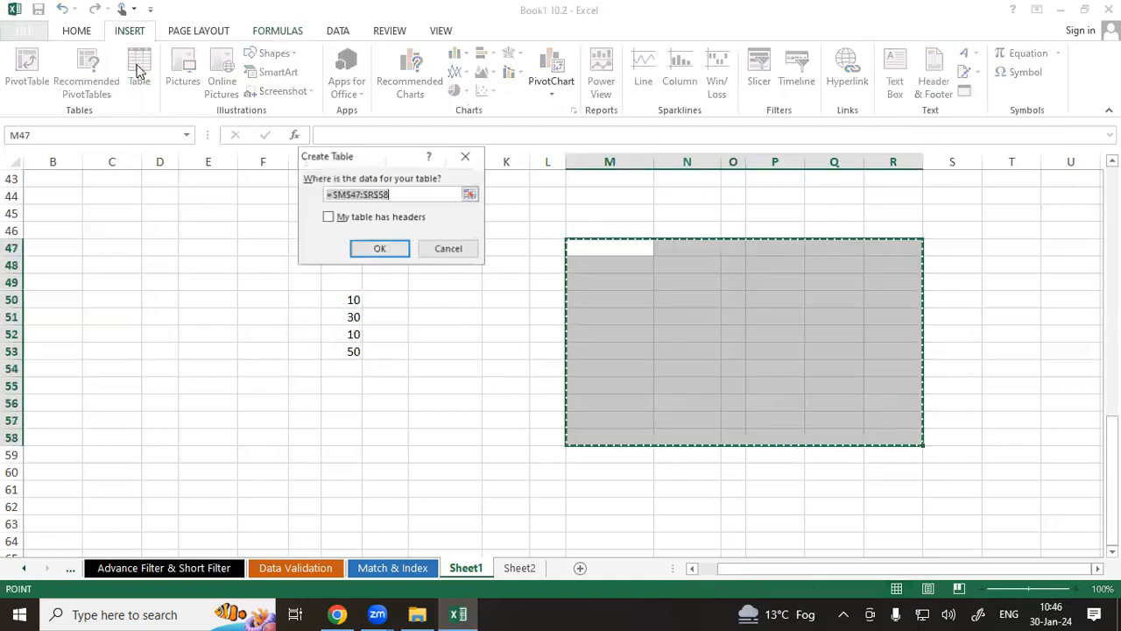
pyautogui.click(348, 223)
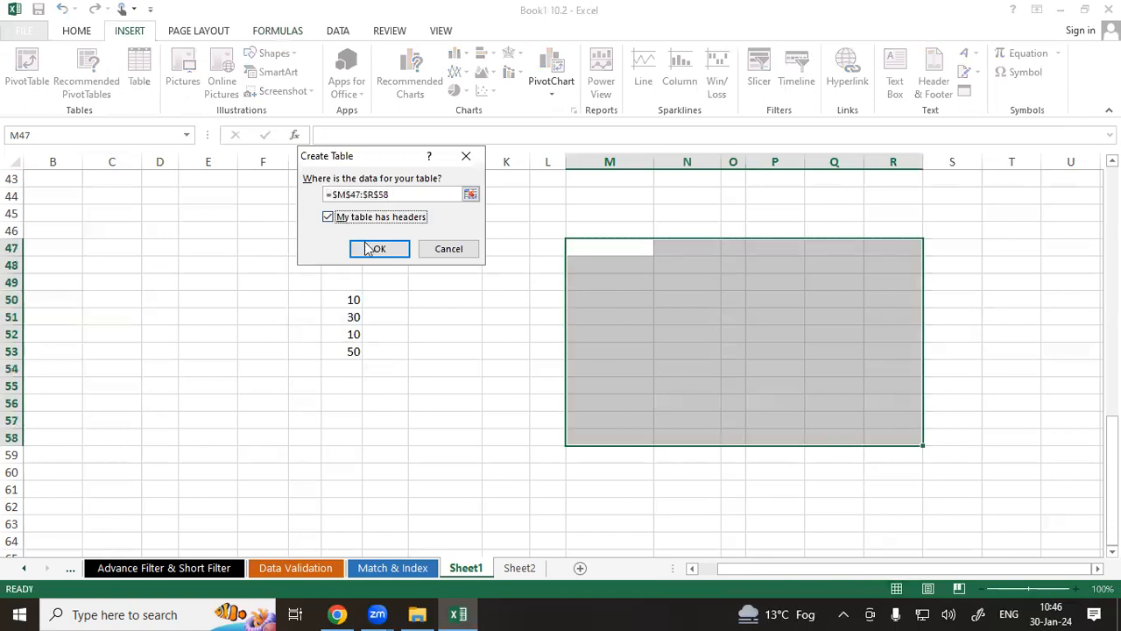
pyautogui.click(368, 249)
pyautogui.moveTo(609, 279); pyautogui.dragTo(809, 404)
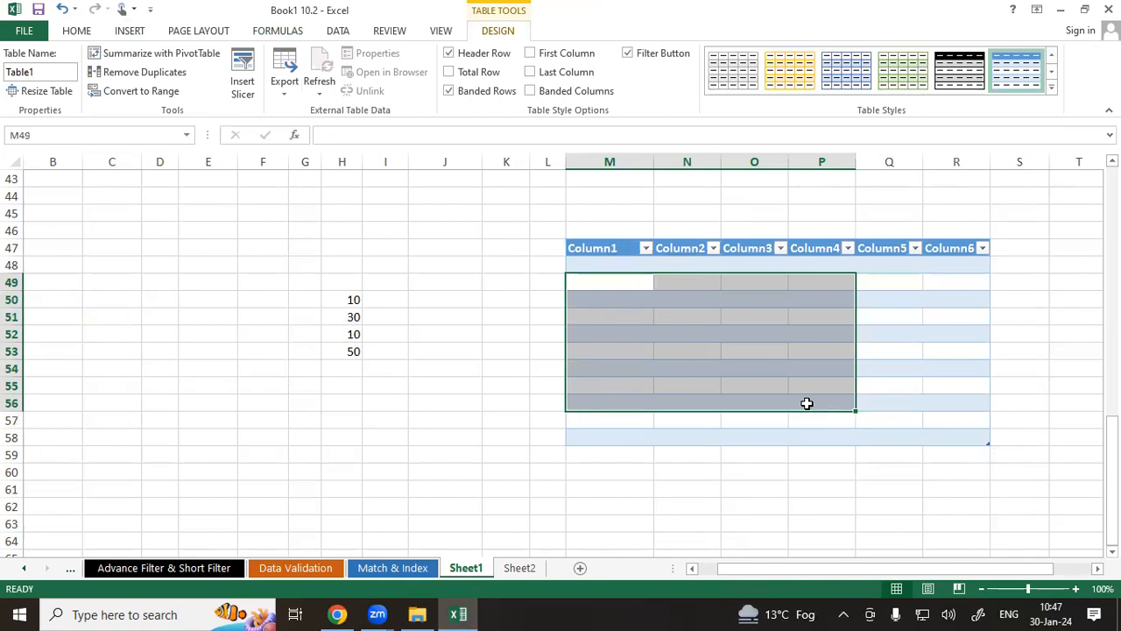
pyautogui.hotkey('ctrl', 'z')
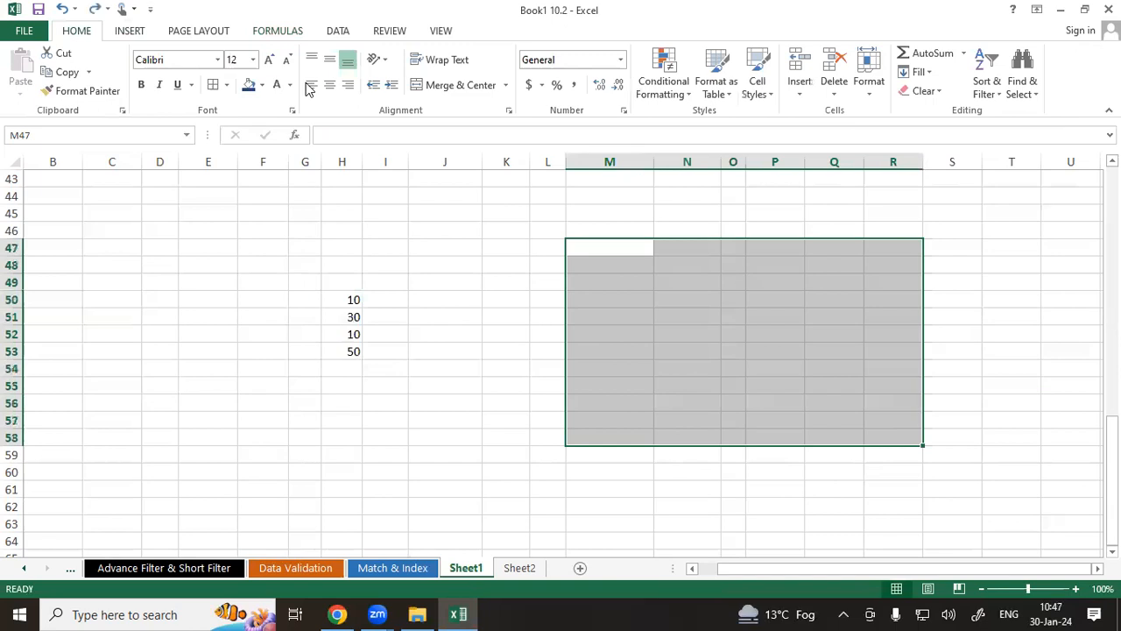
# Set the workbook calculation option to Manual.
pyautogui.click(275, 36)
pyautogui.click(889, 95)
pyautogui.click(895, 150)
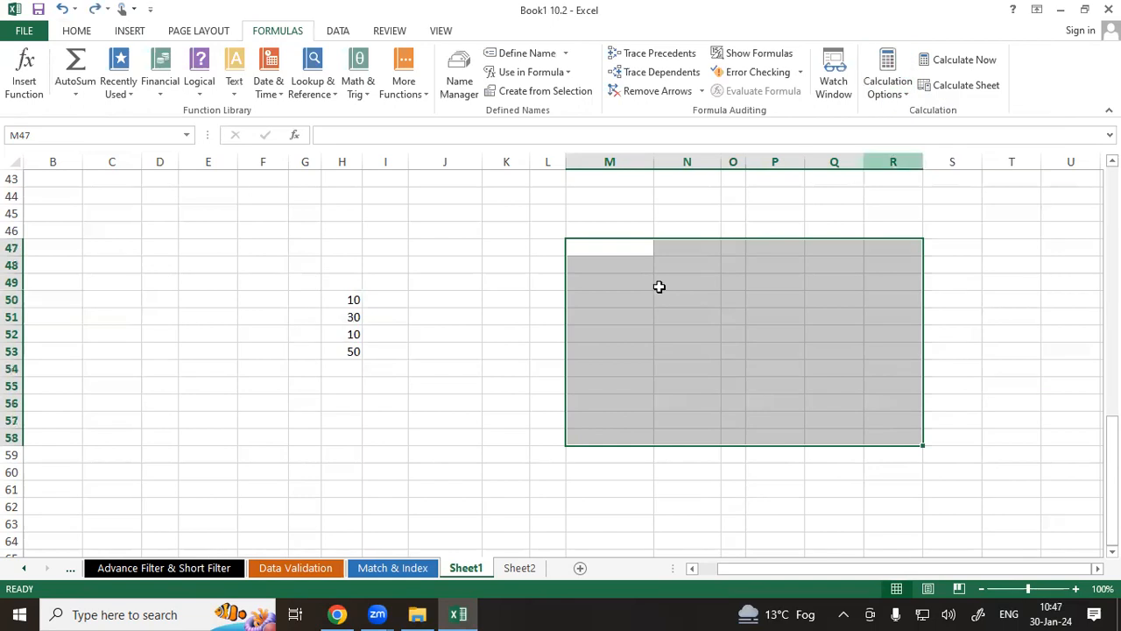
# Change cell H50 to 30 while calculation is manual and inspect the total in H53.
pyautogui.click(646, 295)
pyautogui.click(358, 305)
pyautogui.click(359, 316)
pyautogui.click(353, 331)
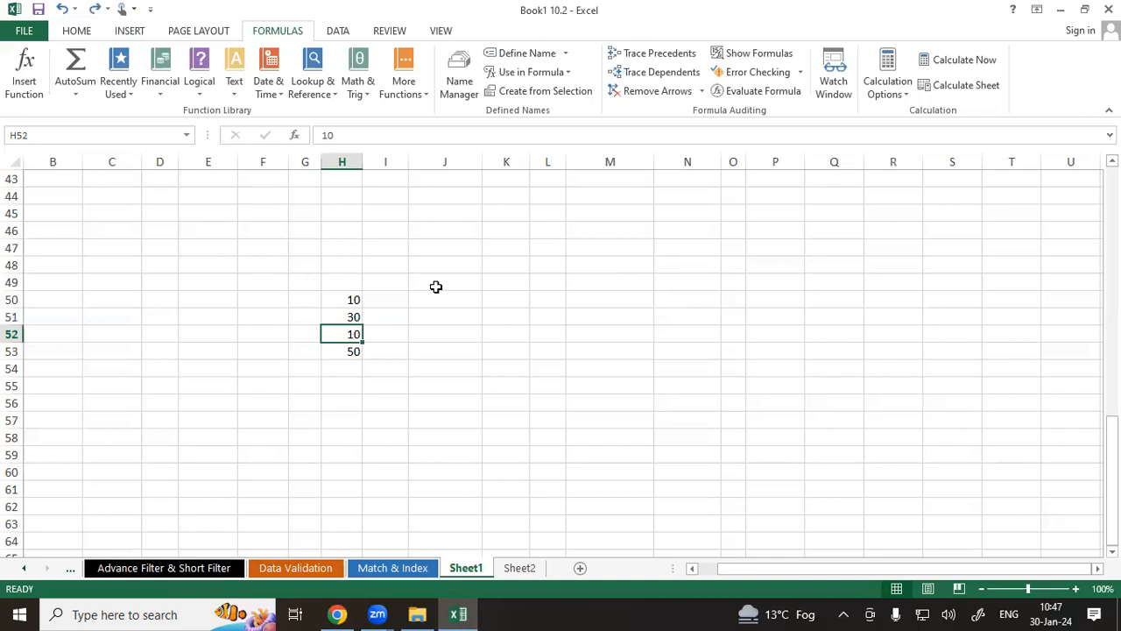
pyautogui.click(341, 304)
pyautogui.click(346, 317)
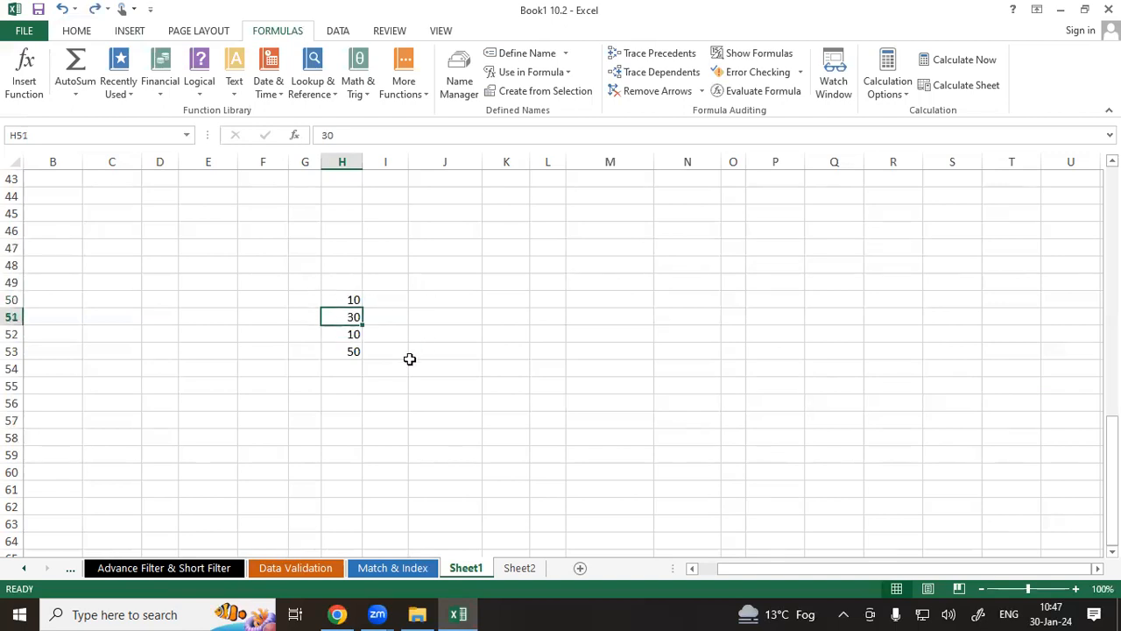
pyautogui.click(329, 335)
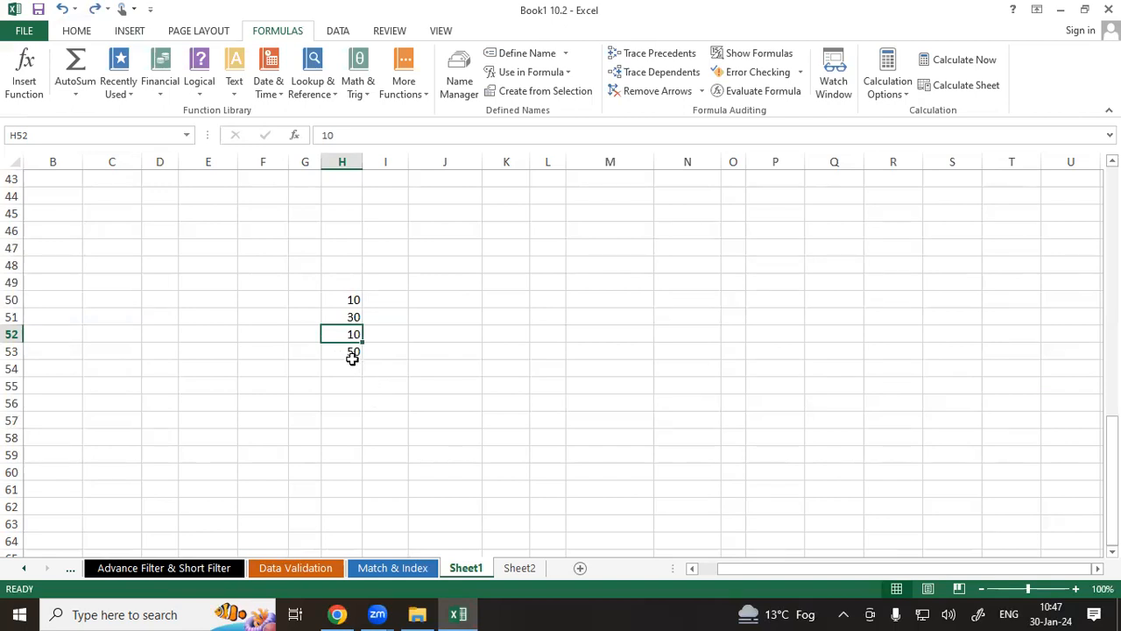
pyautogui.click(341, 300)
pyautogui.write('30')
pyautogui.press('Return')
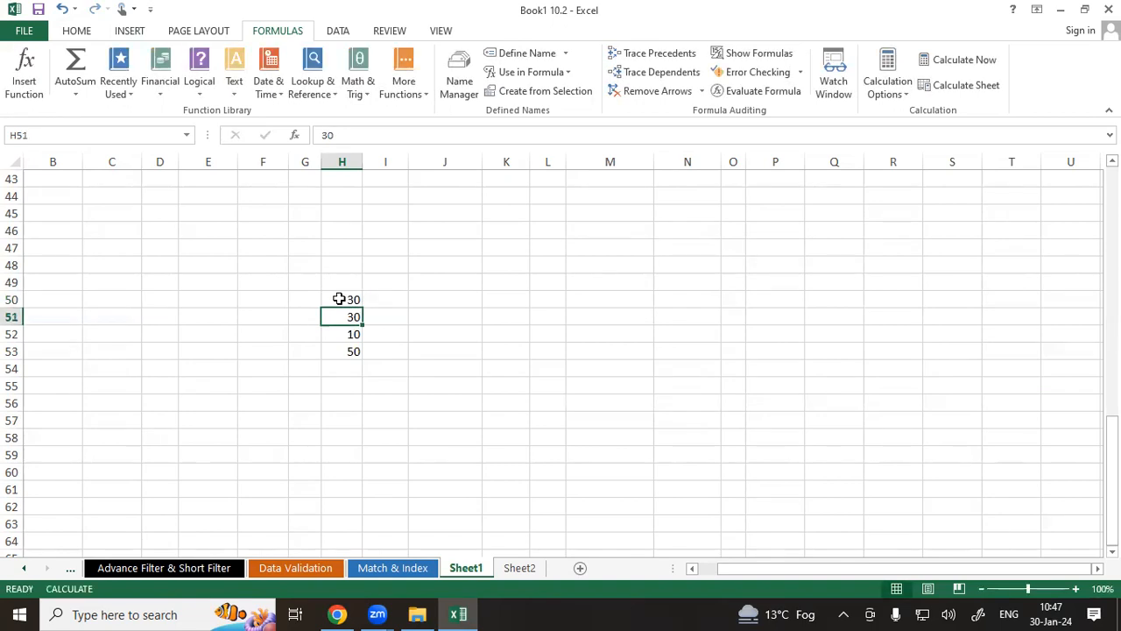
pyautogui.click(348, 362)
pyautogui.click(343, 346)
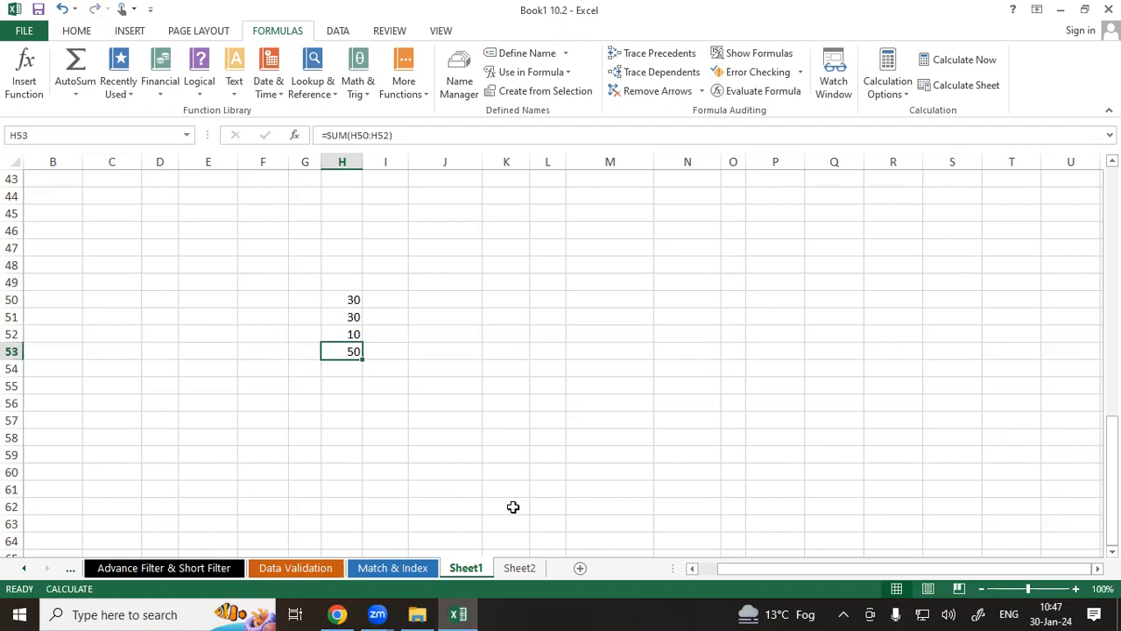
# Switch the calculation option back to Automatic.
pyautogui.click(876, 94)
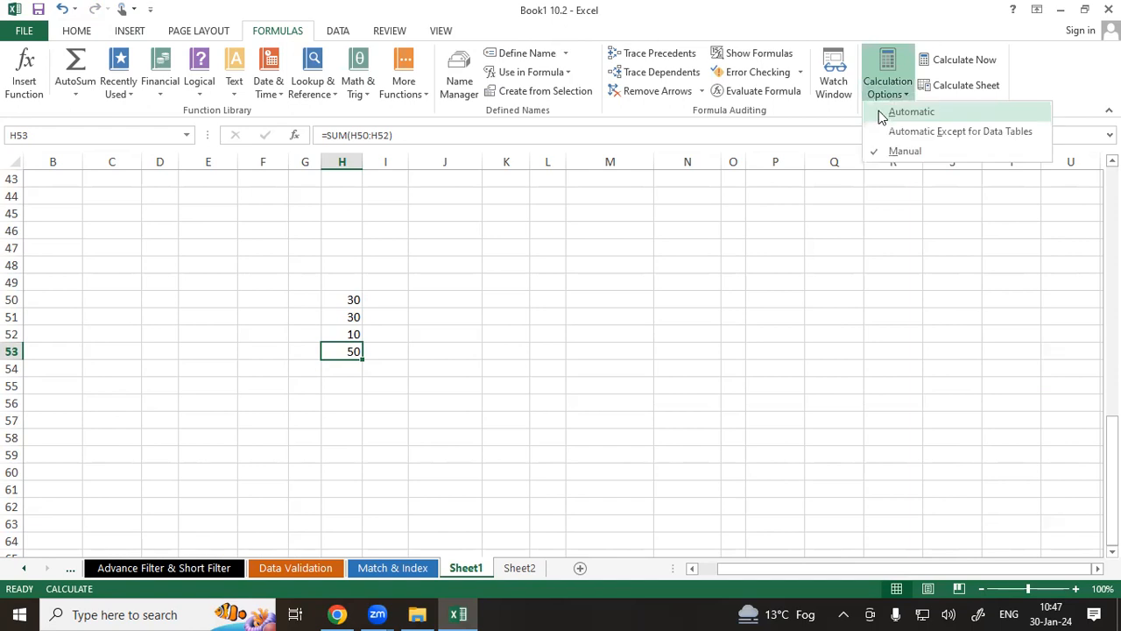
pyautogui.click(880, 112)
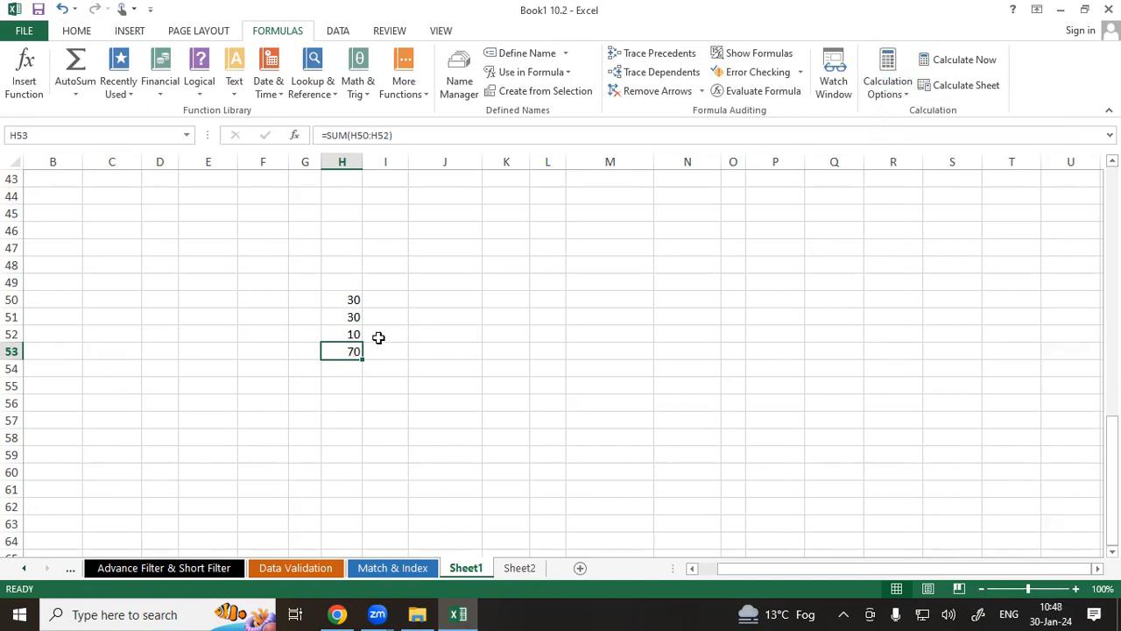
# Change cells H50 and H51 to 20 and 40.
pyautogui.click(355, 299)
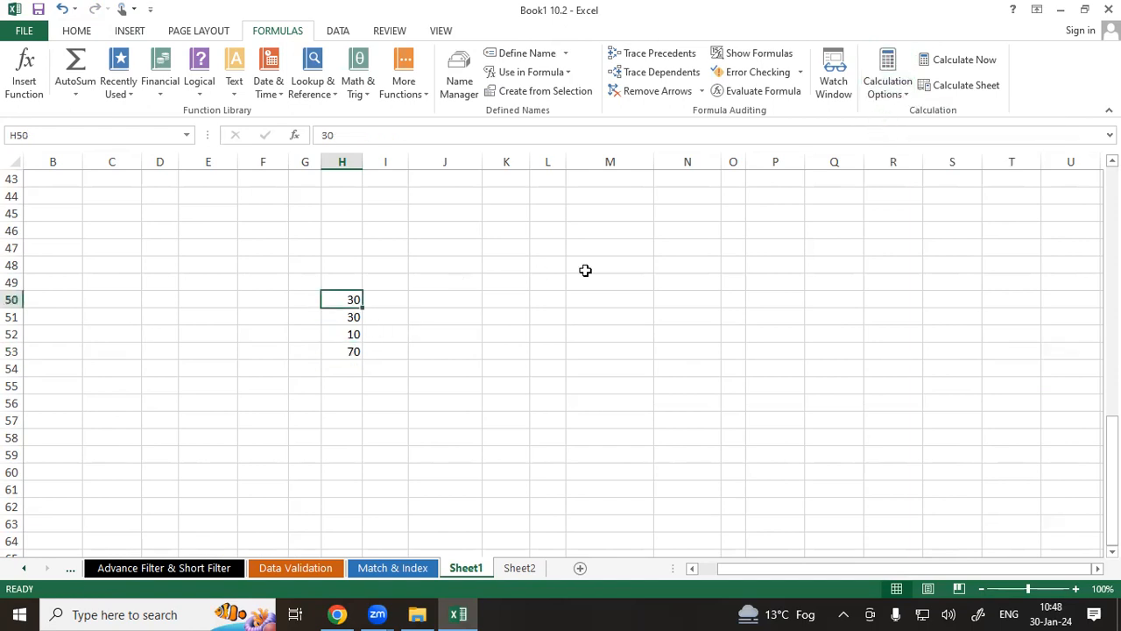
pyautogui.write('20')
pyautogui.press('Return')
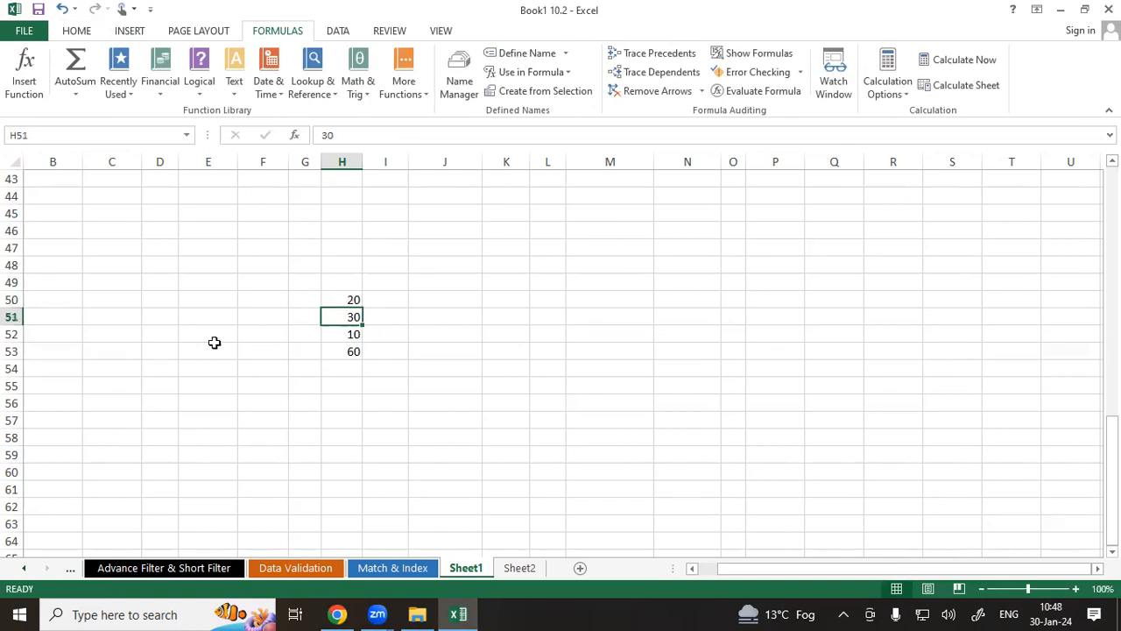
pyautogui.write('40')
pyautogui.press('Return')
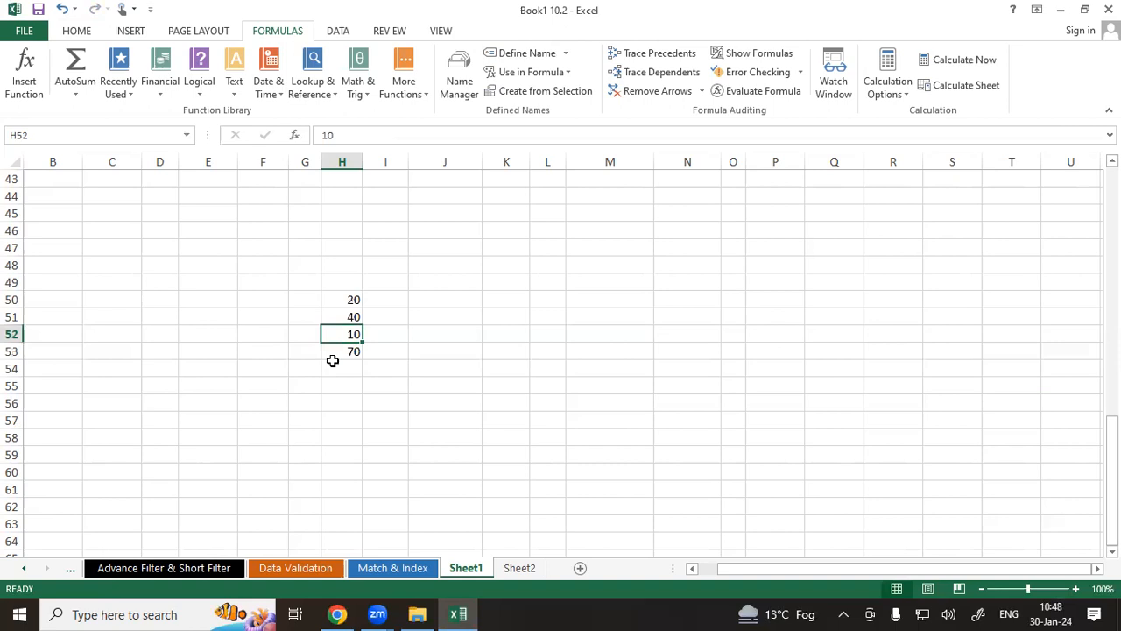
# Set calculation to Manual again and change cell H52 to 20, then inspect the H53 total.
pyautogui.click(896, 99)
pyautogui.click(497, 214)
pyautogui.write('20')
pyautogui.press('Return')
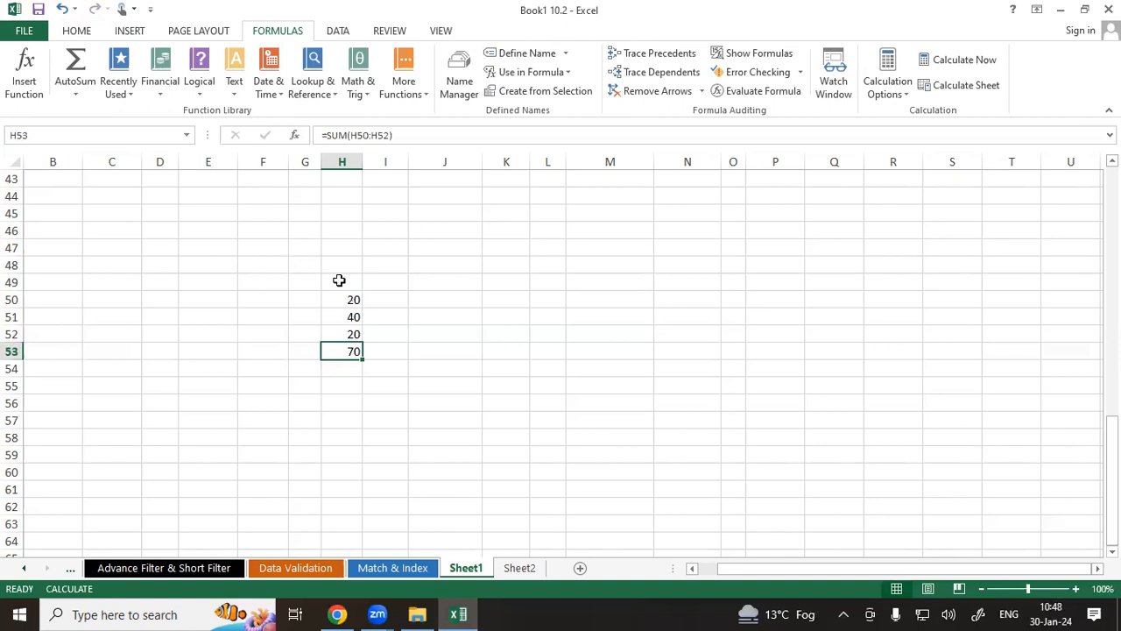
pyautogui.moveTo(354, 300); pyautogui.dragTo(346, 333)
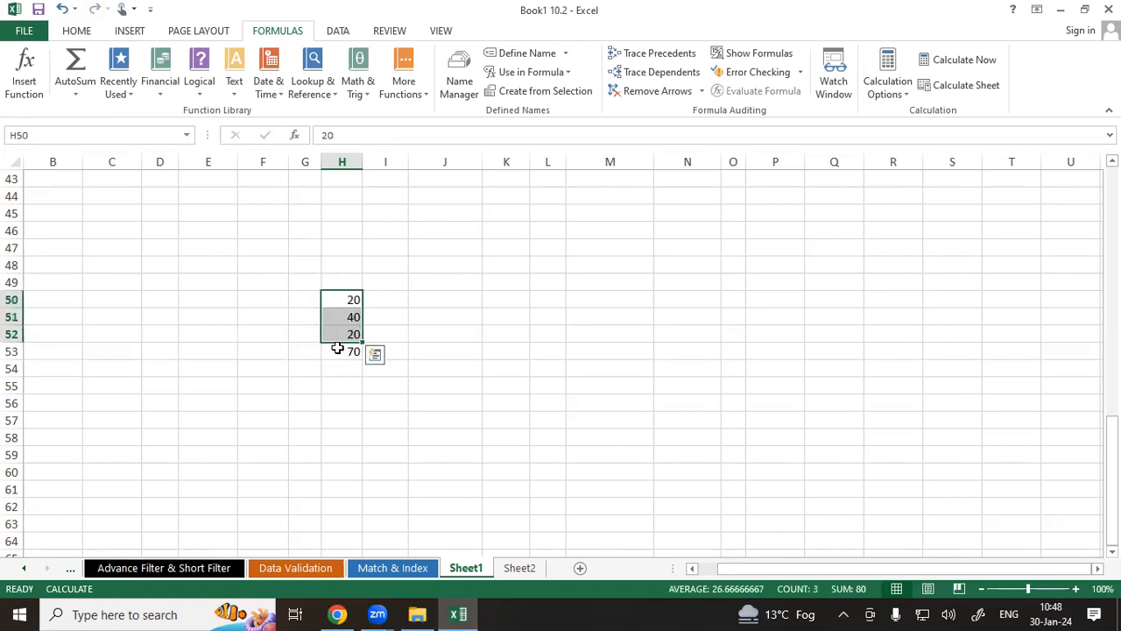
pyautogui.click(337, 349)
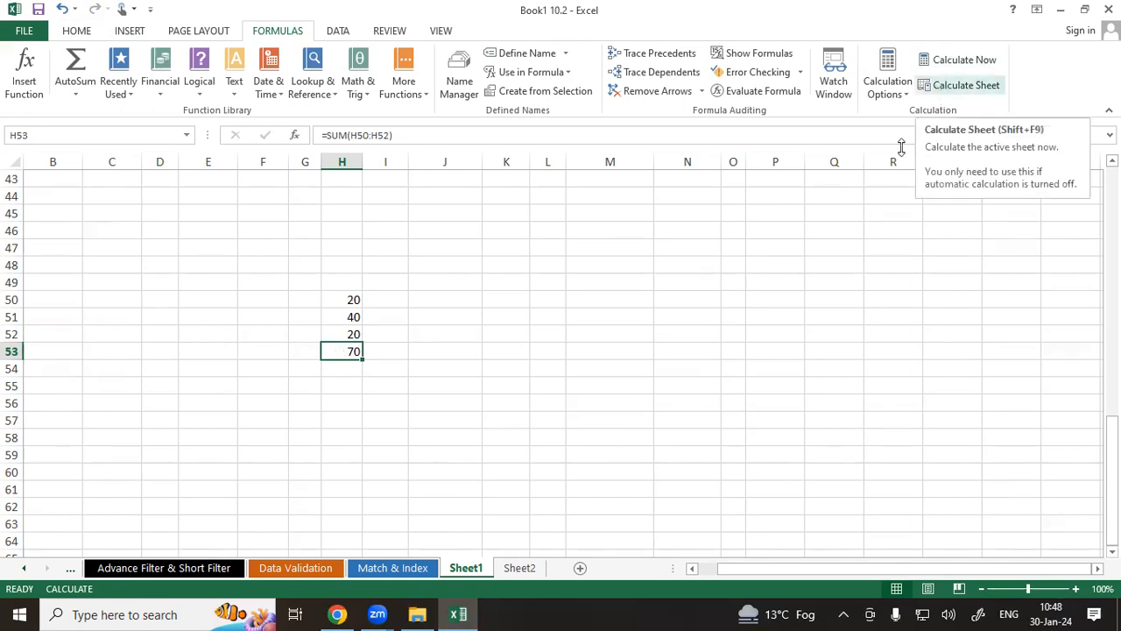
pyautogui.hotkey('ctrl', '2')
pyautogui.moveTo(941, 69)
pyautogui.mouseDown()
pyautogui.moveTo(1007, 64)
pyautogui.moveTo(980, 41)
pyautogui.moveTo(920, 68)
pyautogui.moveTo(916, 91)
pyautogui.moveTo(1009, 94)
pyautogui.moveTo(955, 71)
pyautogui.mouseUp()
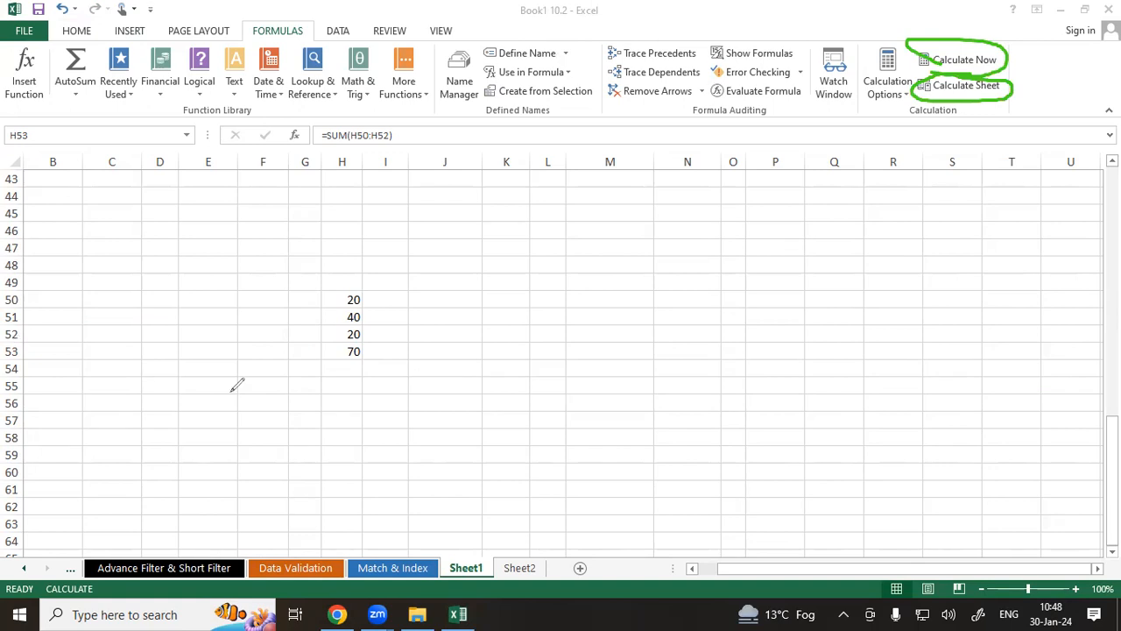
pyautogui.moveTo(334, 343); pyautogui.dragTo(350, 336)
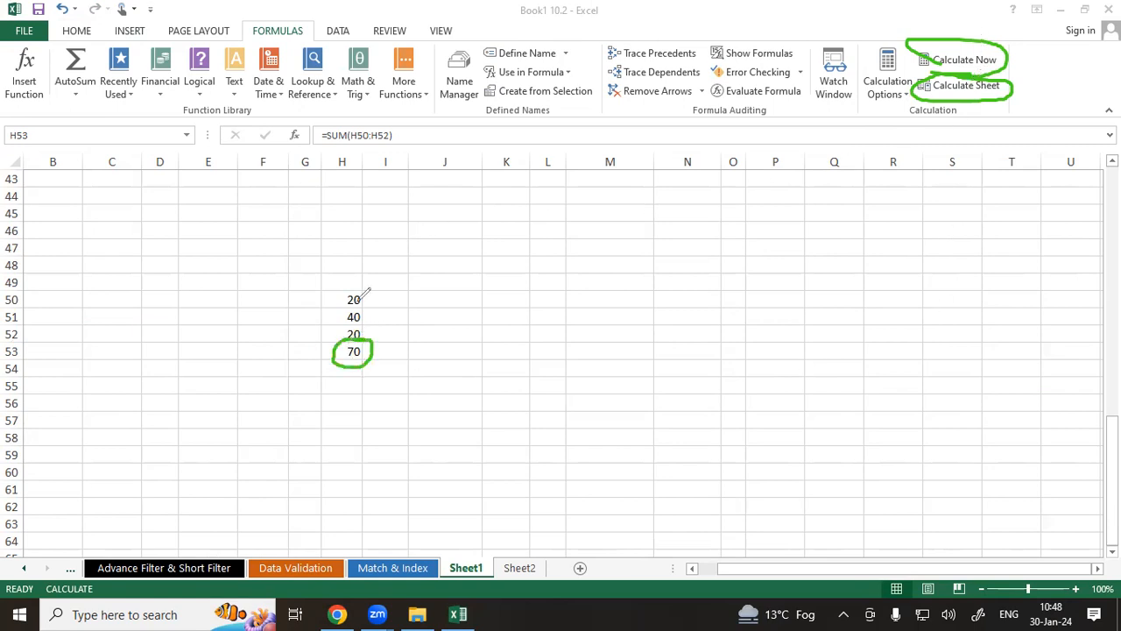
pyautogui.moveTo(374, 274)
pyautogui.mouseDown()
pyautogui.moveTo(396, 377)
pyautogui.moveTo(370, 263)
pyautogui.mouseUp()
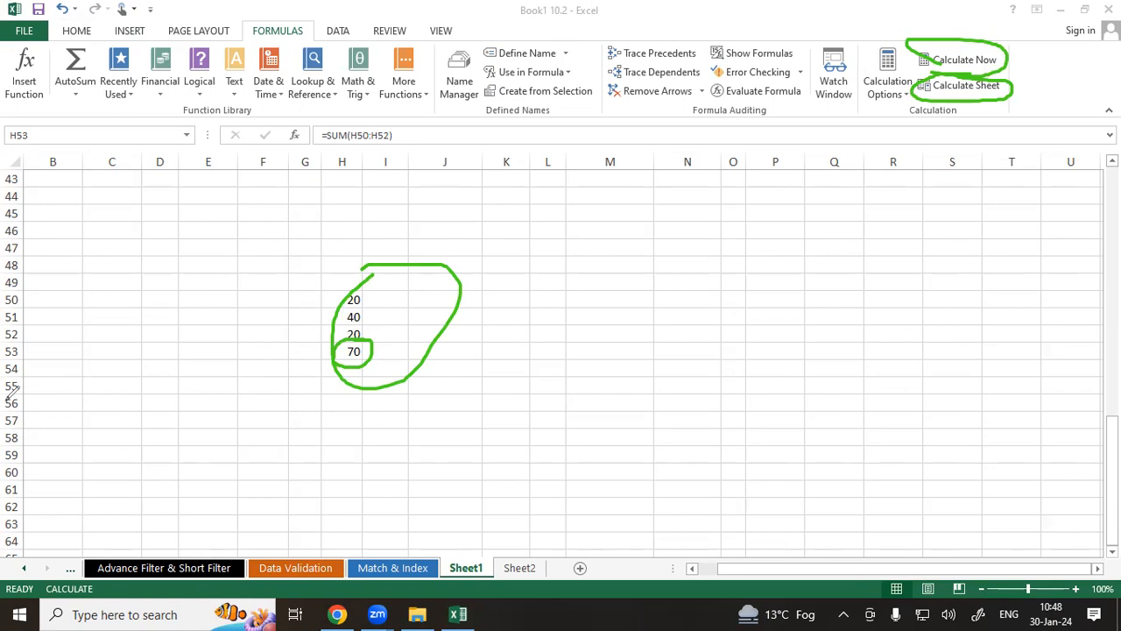
pyautogui.press('e')
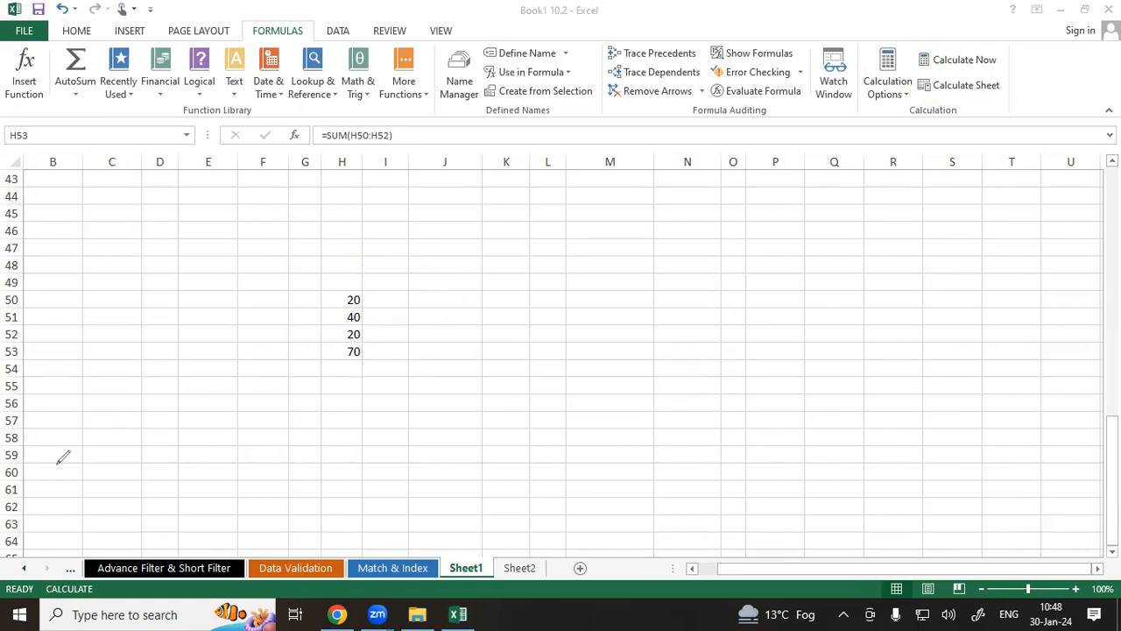
pyautogui.click(322, 352)
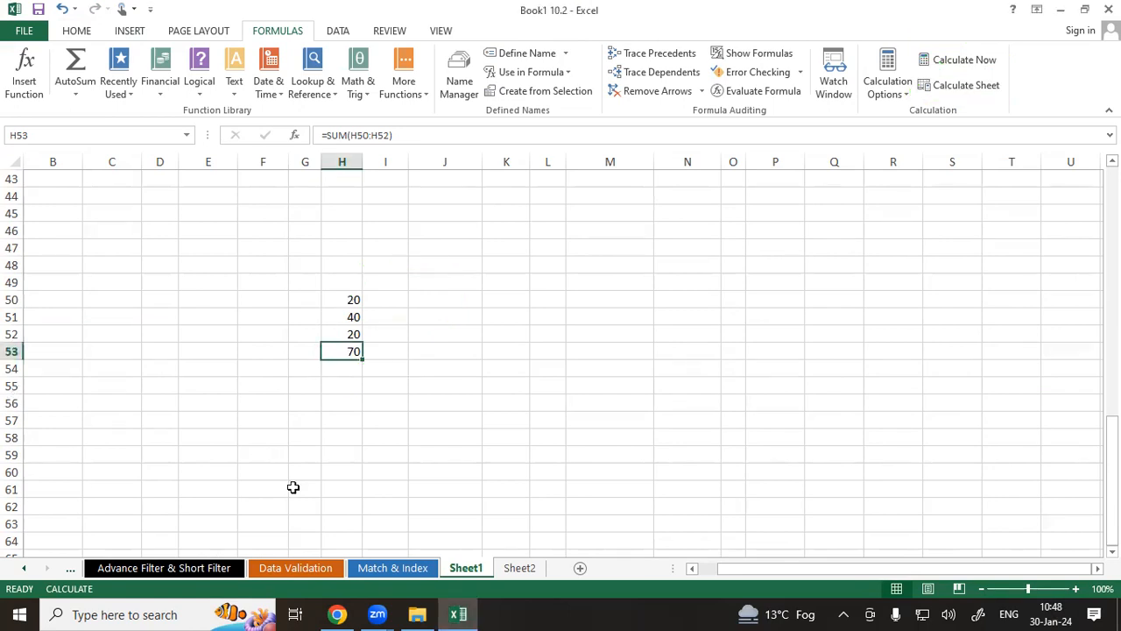
# Change cell H52 to 10 while calculation is still manual.
pyautogui.click(944, 67)
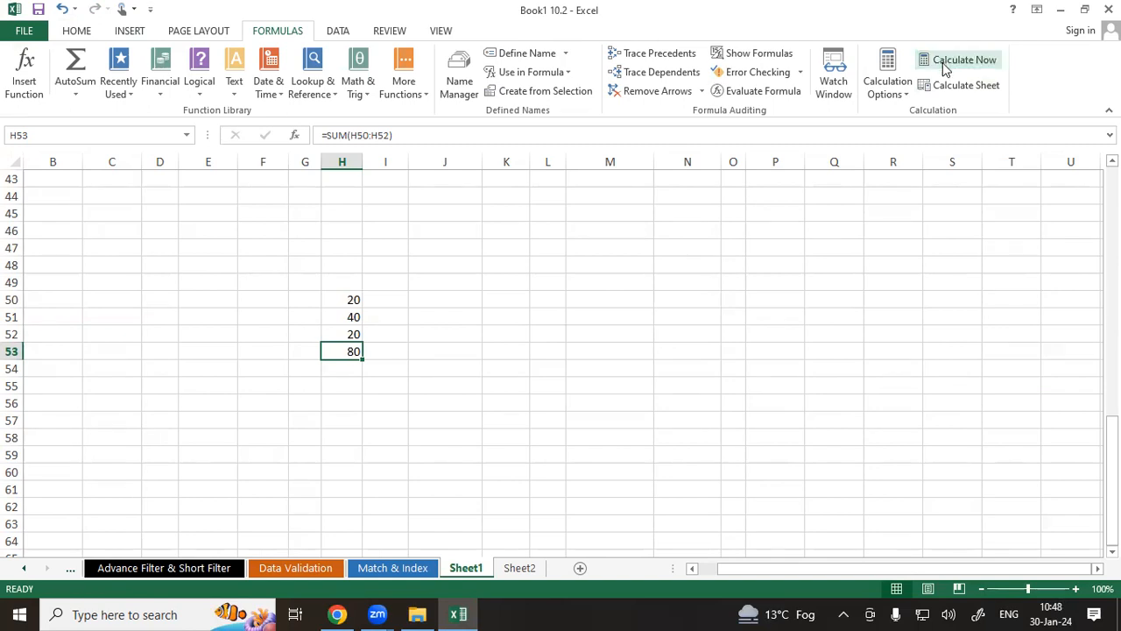
pyautogui.click(352, 333)
pyautogui.write('10')
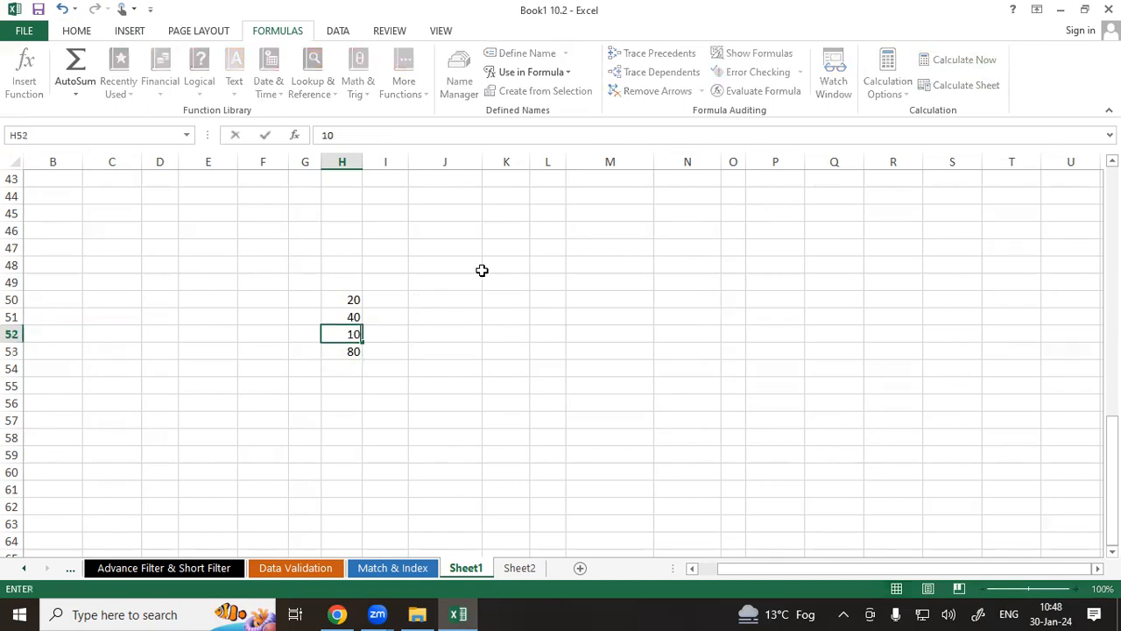
pyautogui.press('Return')
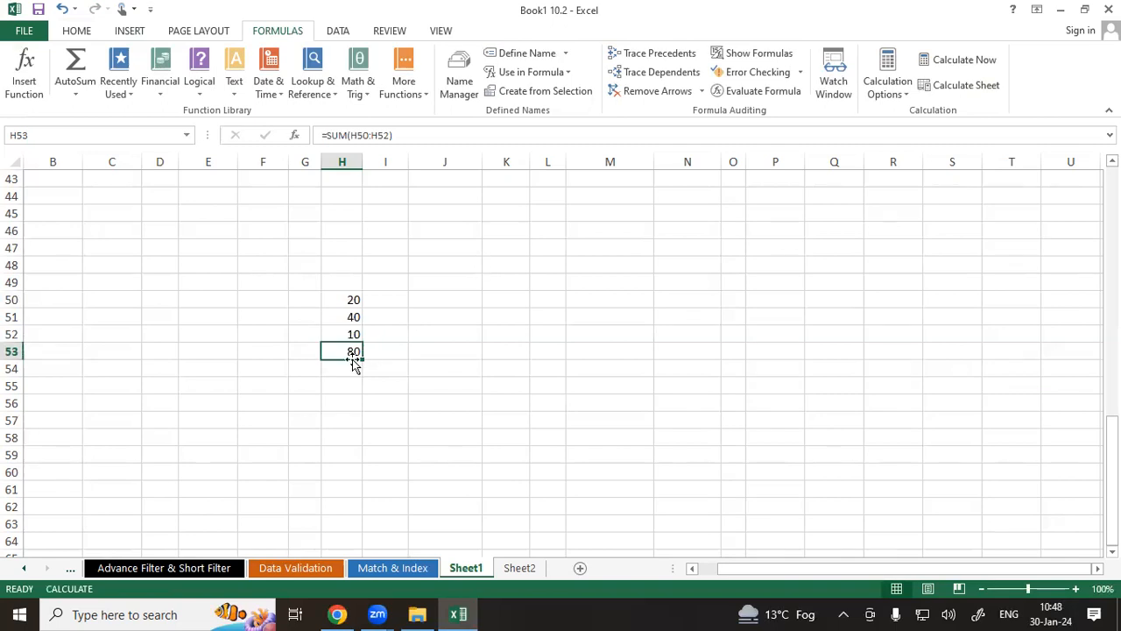
# Recalculate the sheet manually so the H53 total updates.
pyautogui.click(874, 103)
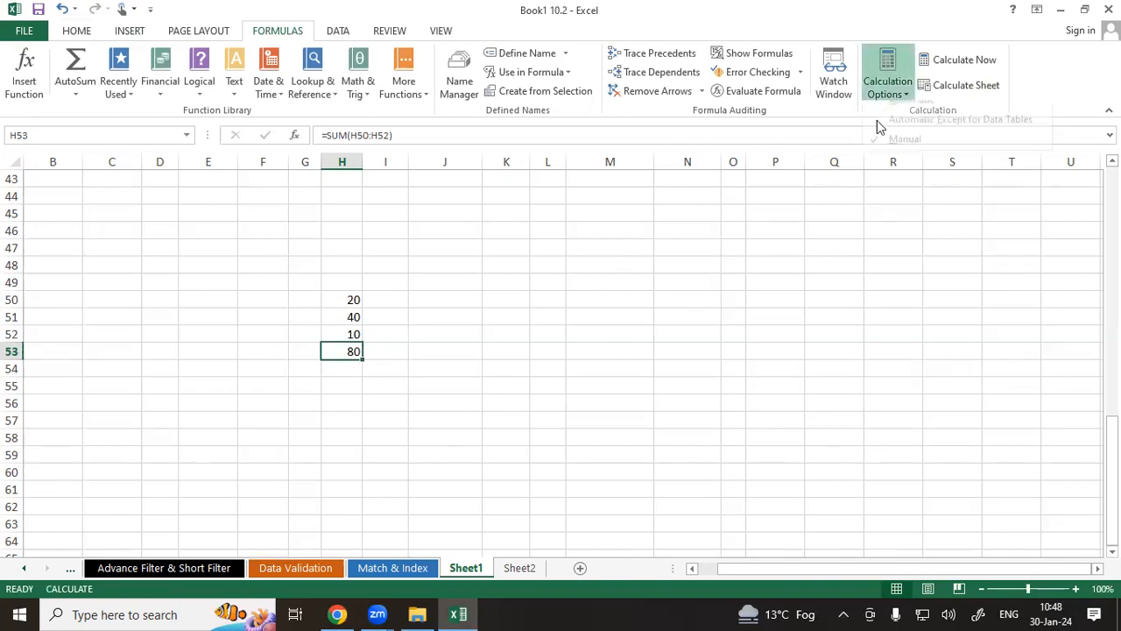
pyautogui.click(443, 322)
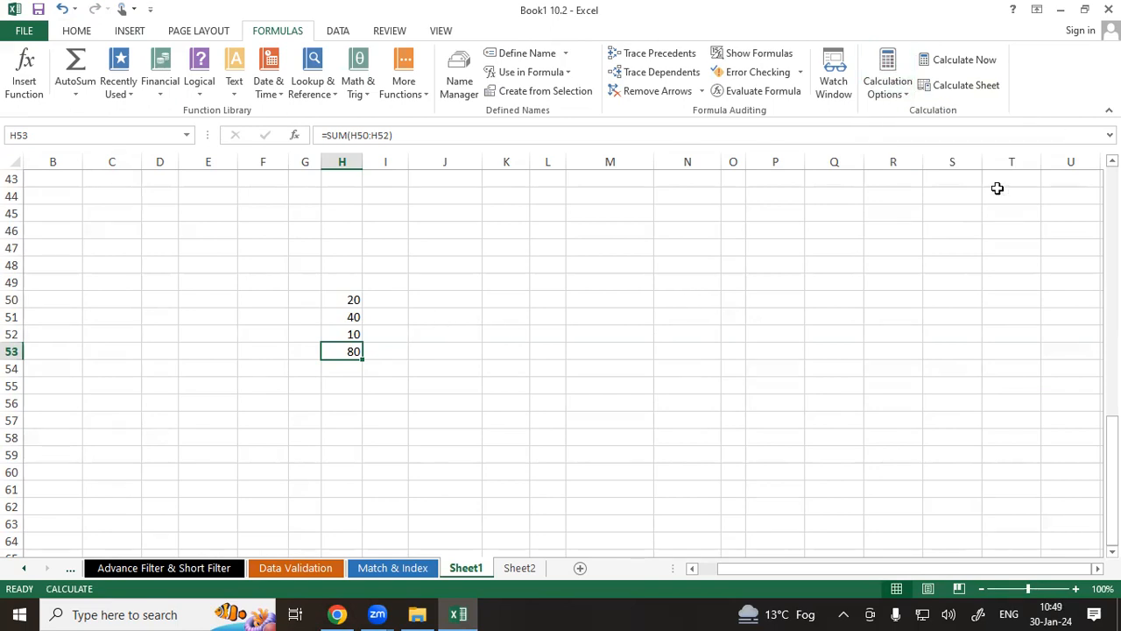
pyautogui.click(964, 62)
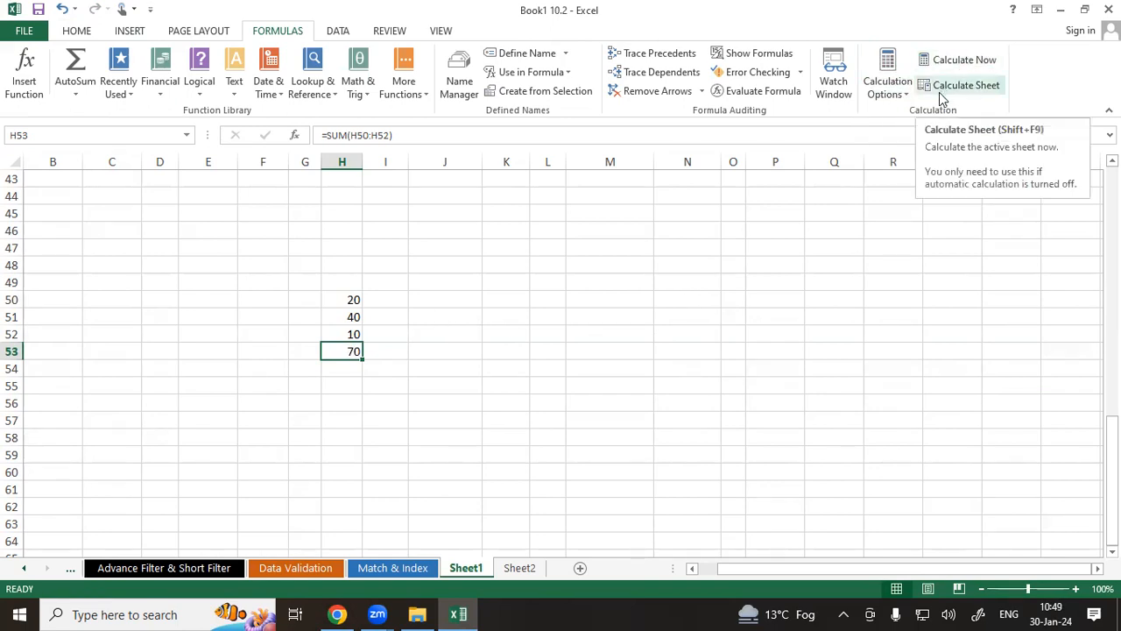
pyautogui.click(969, 93)
pyautogui.click(291, 317)
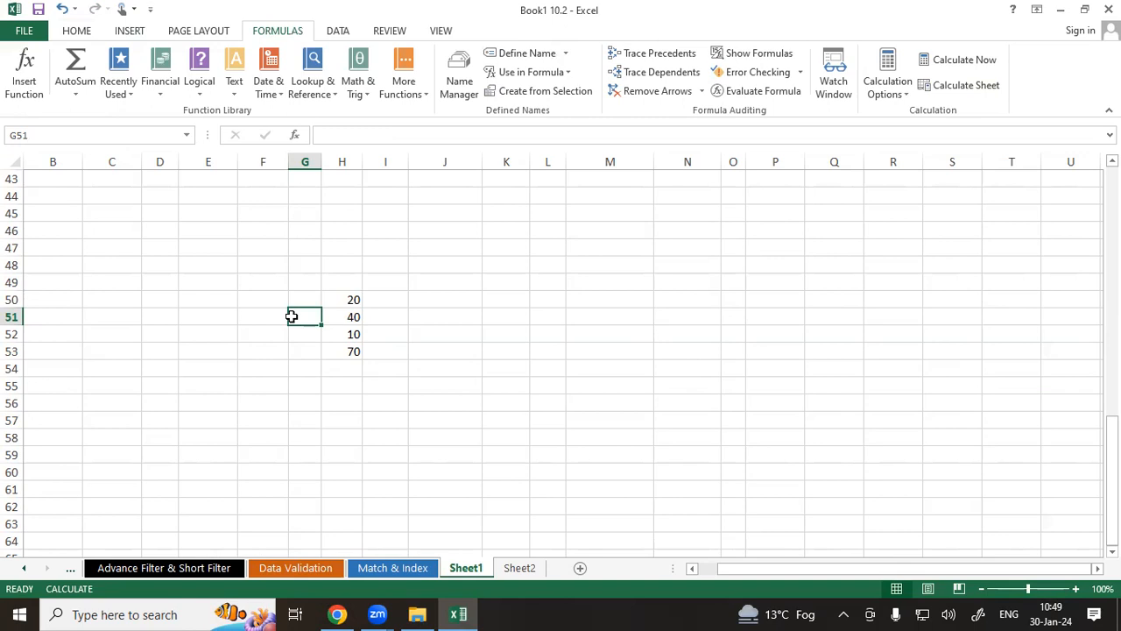
# Enter the formula =RANDBETWEEN(20,50) in cell F57.
pyautogui.click(885, 88)
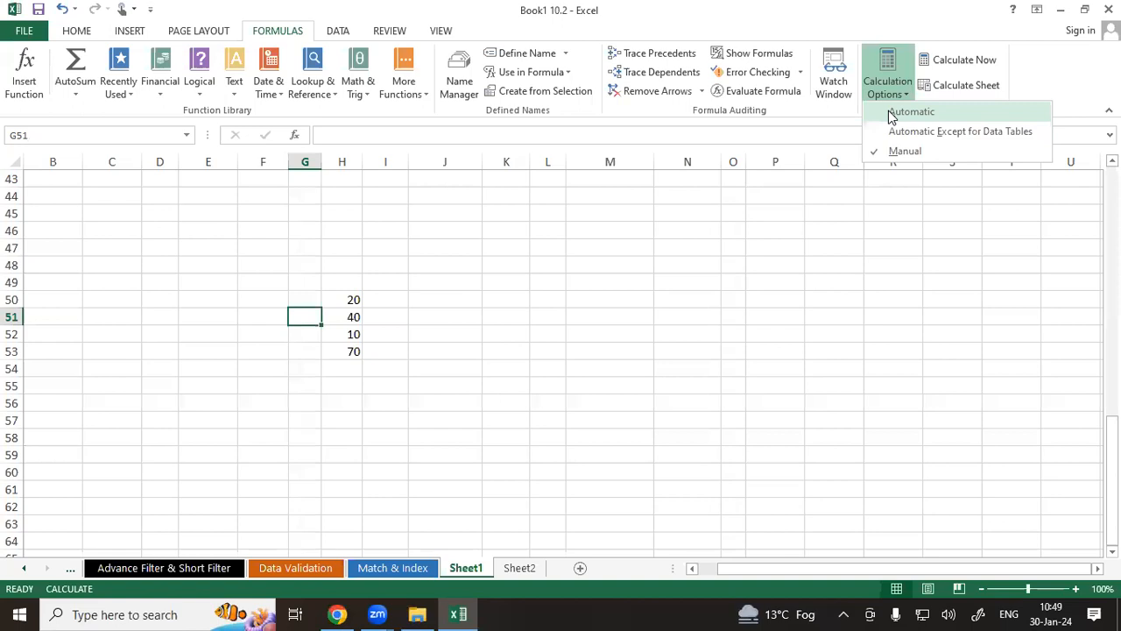
pyautogui.click(639, 361)
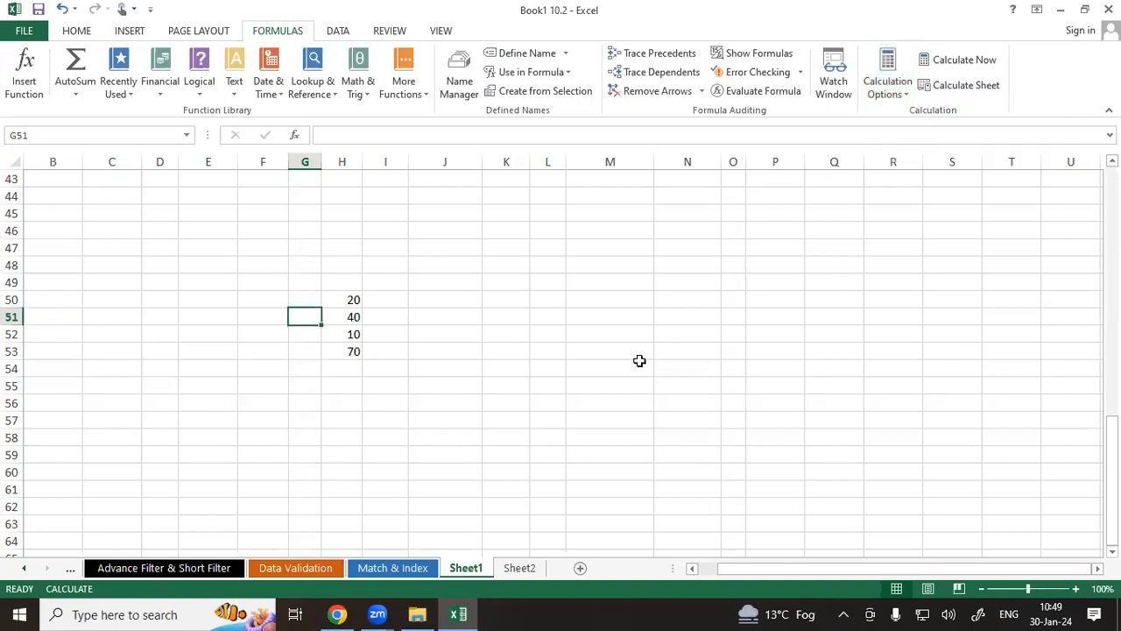
pyautogui.scroll(-3, 501, 345)
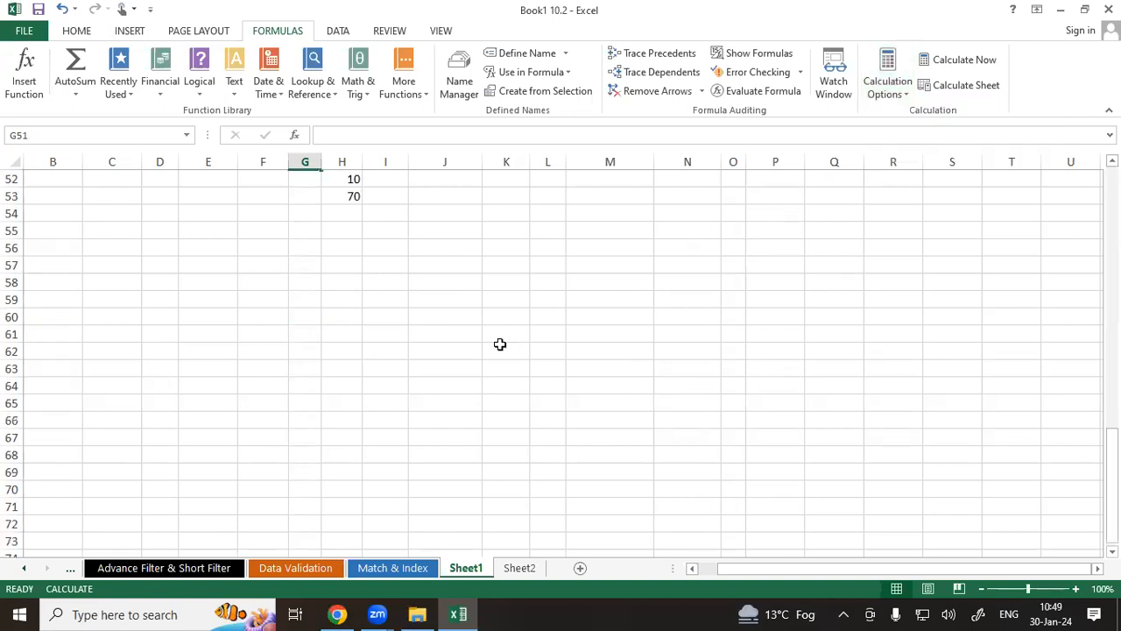
pyautogui.click(245, 270)
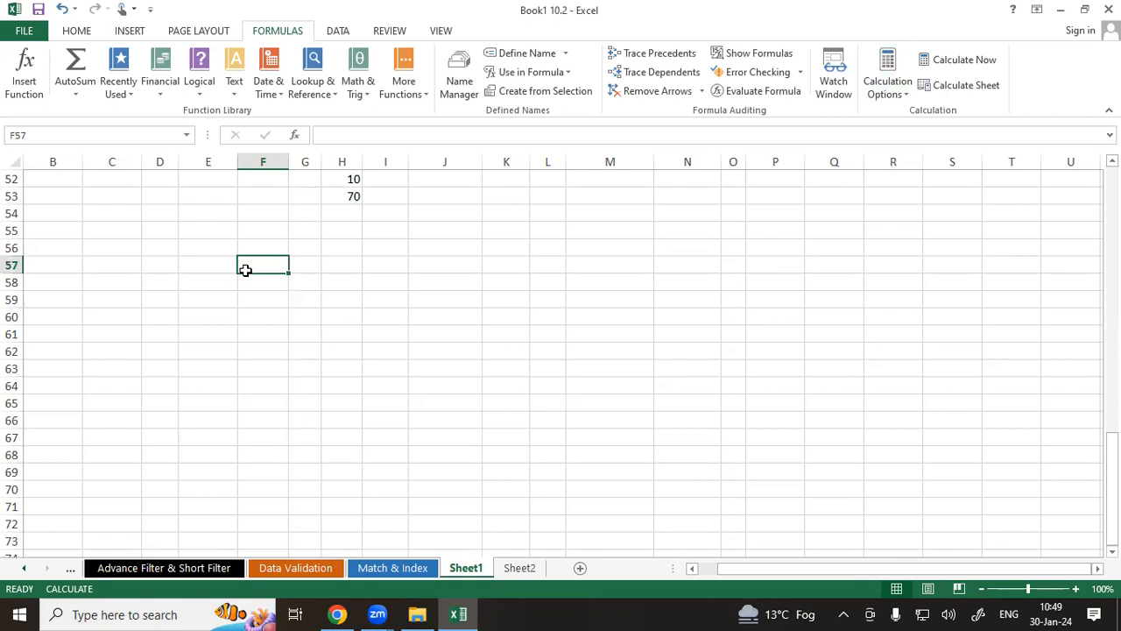
pyautogui.write('=ran')
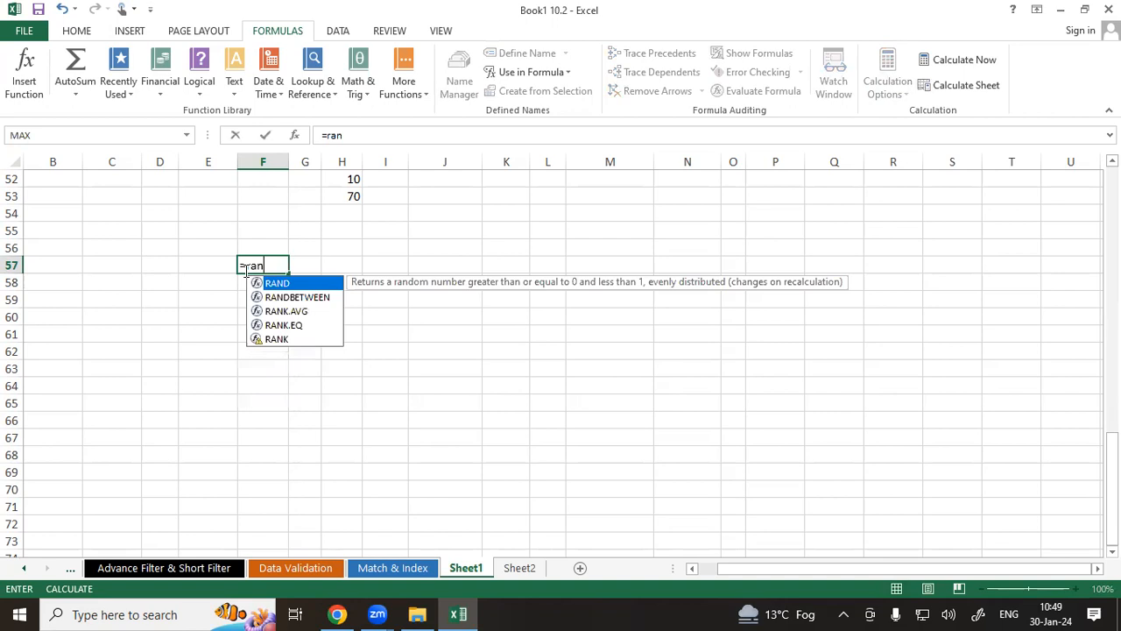
pyautogui.write('bd')
pyautogui.press('BackSpace')
pyautogui.press('BackSpace')
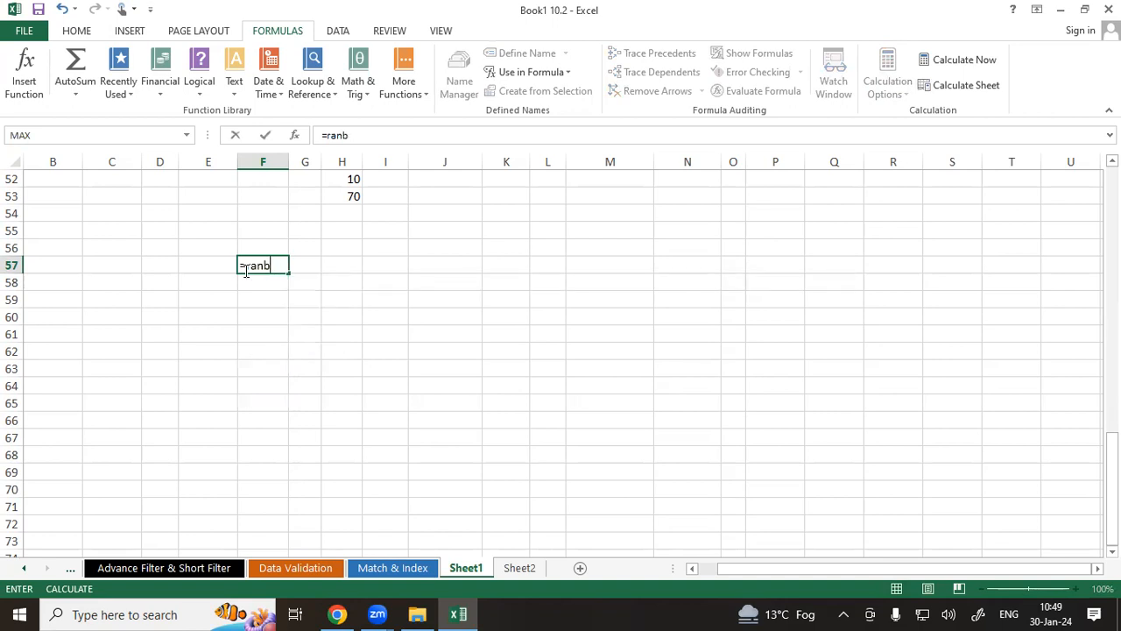
pyautogui.write('db')
pyautogui.press('BackSpace')
pyautogui.write('b')
pyautogui.press('Tab')
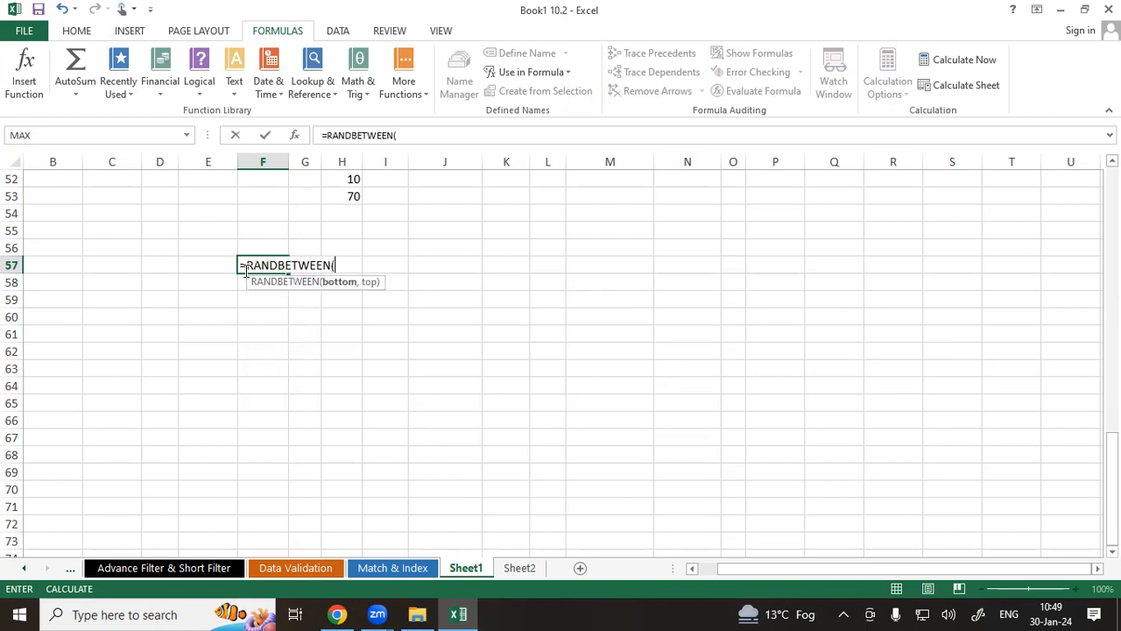
pyautogui.write('20,50)')
pyautogui.press('Return')
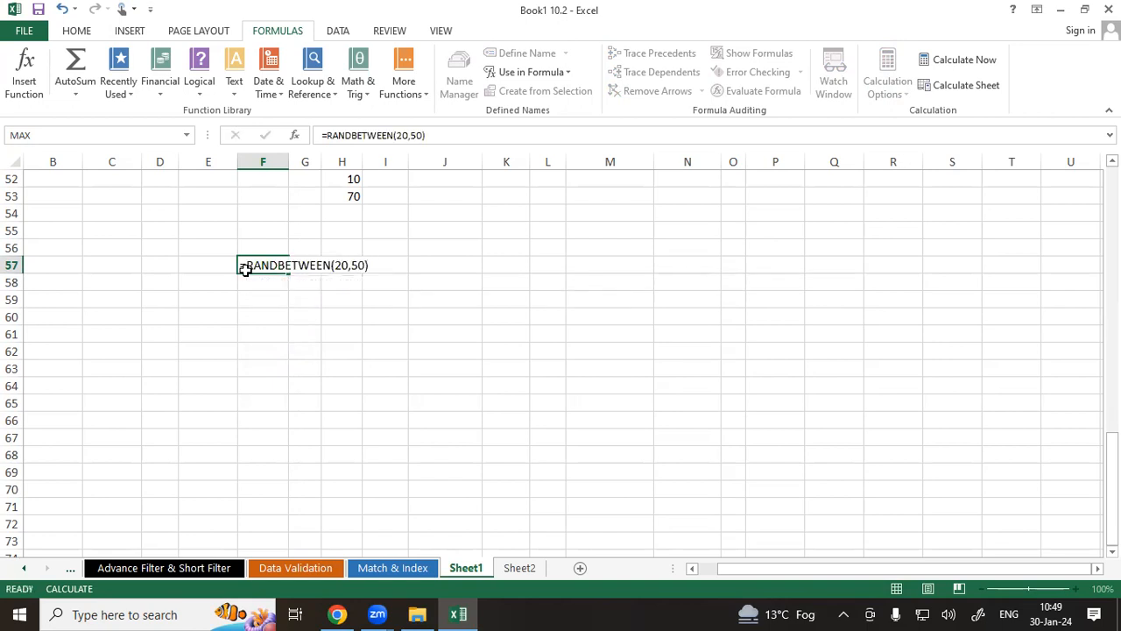
# Fill the RANDBETWEEN formula from F57 across the range F57:R68.
pyautogui.click(243, 263)
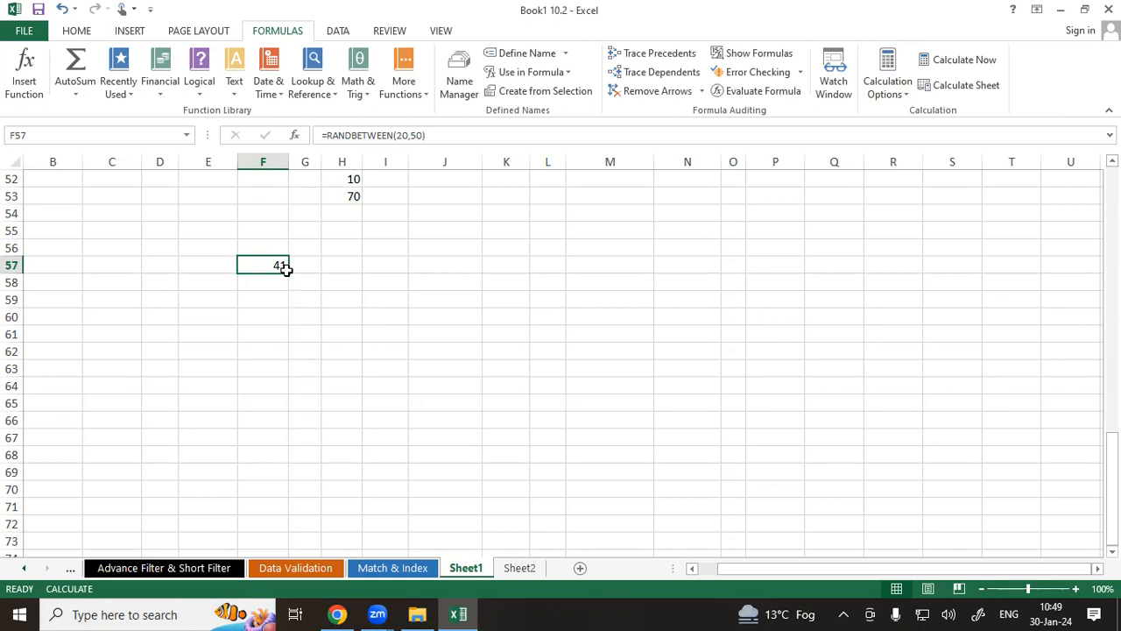
pyautogui.moveTo(287, 272); pyautogui.dragTo(922, 512)
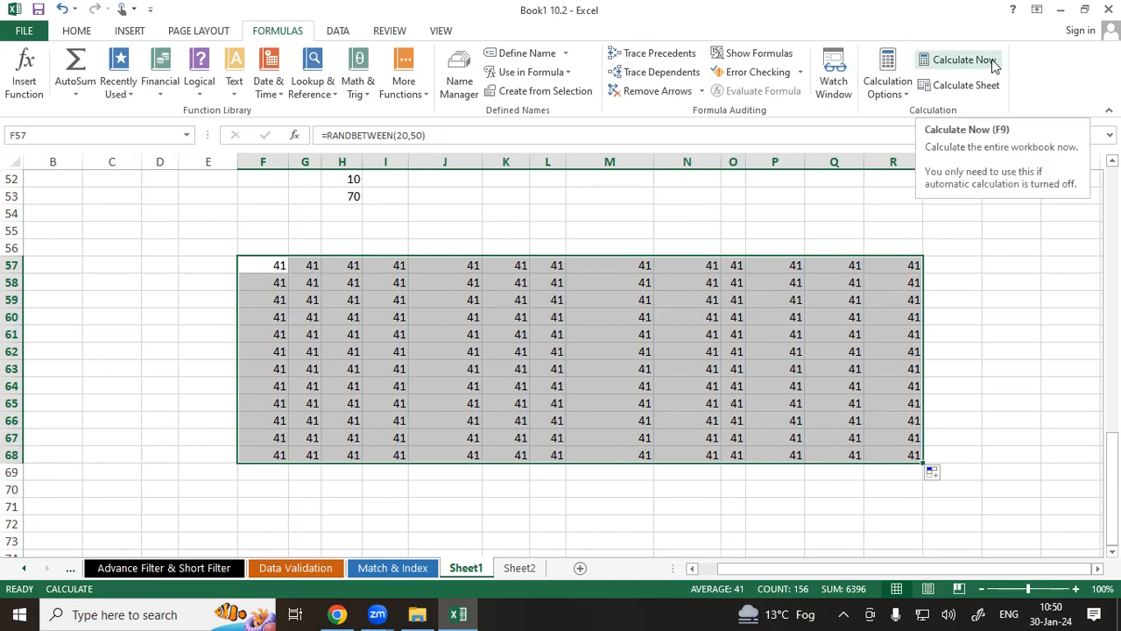
# Switch the calculation option back to Automatic to refresh the random values.
pyautogui.click(762, 334)
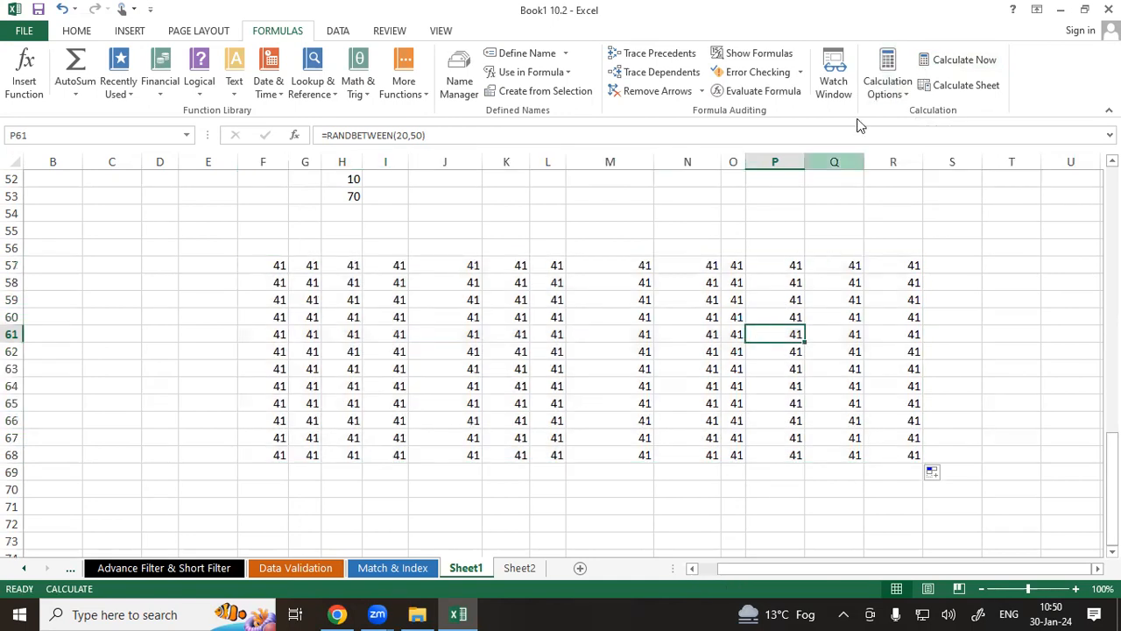
pyautogui.click(876, 91)
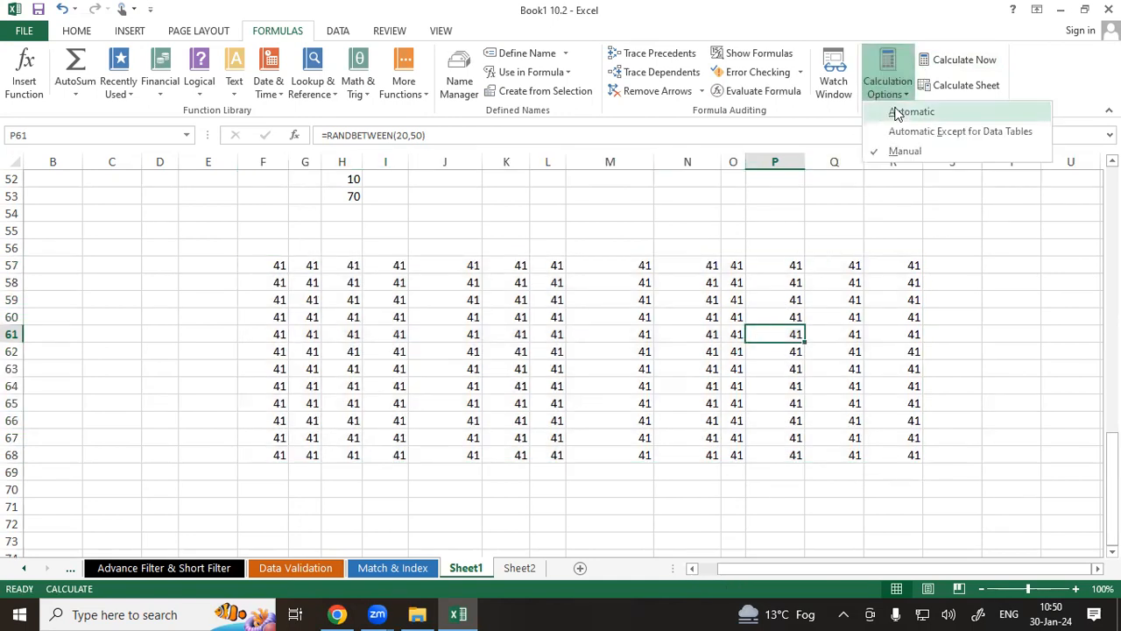
pyautogui.click(898, 112)
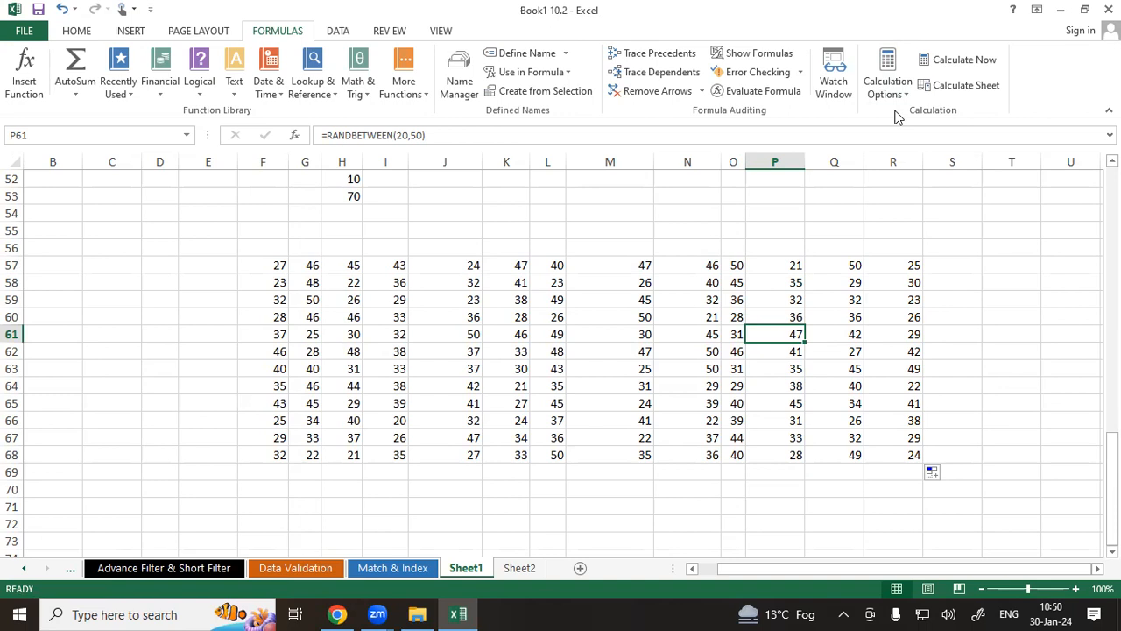
# Go to the Use of Define Name sheet and select the student score table D7:O20.
pyautogui.scroll(3, 704, 207)
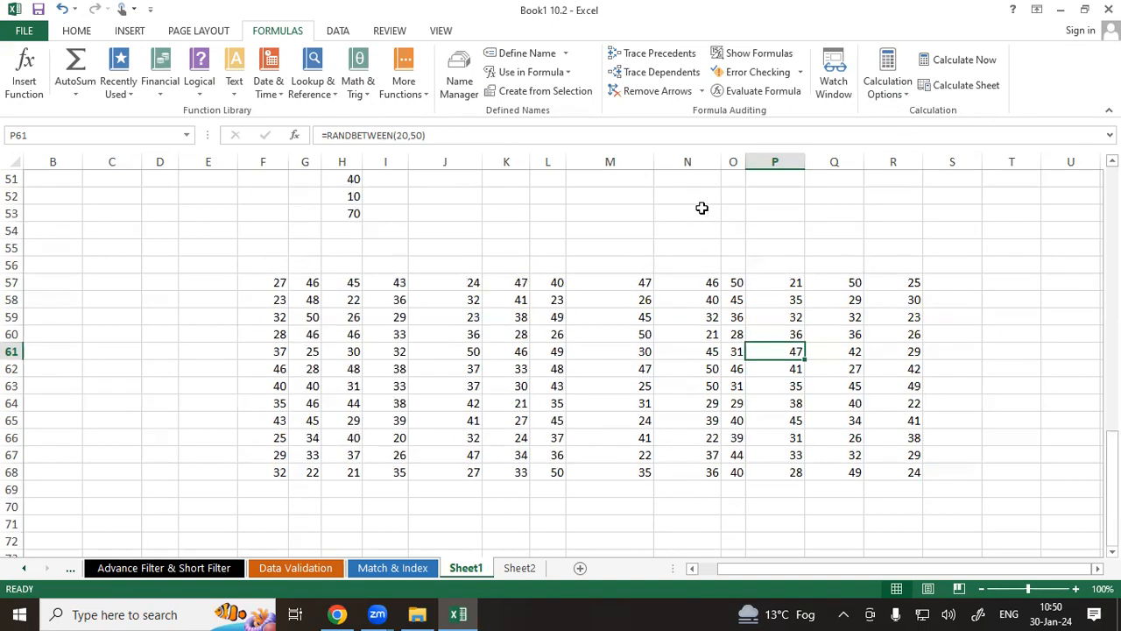
pyautogui.scroll(3, 292, 67)
pyautogui.click(294, 35)
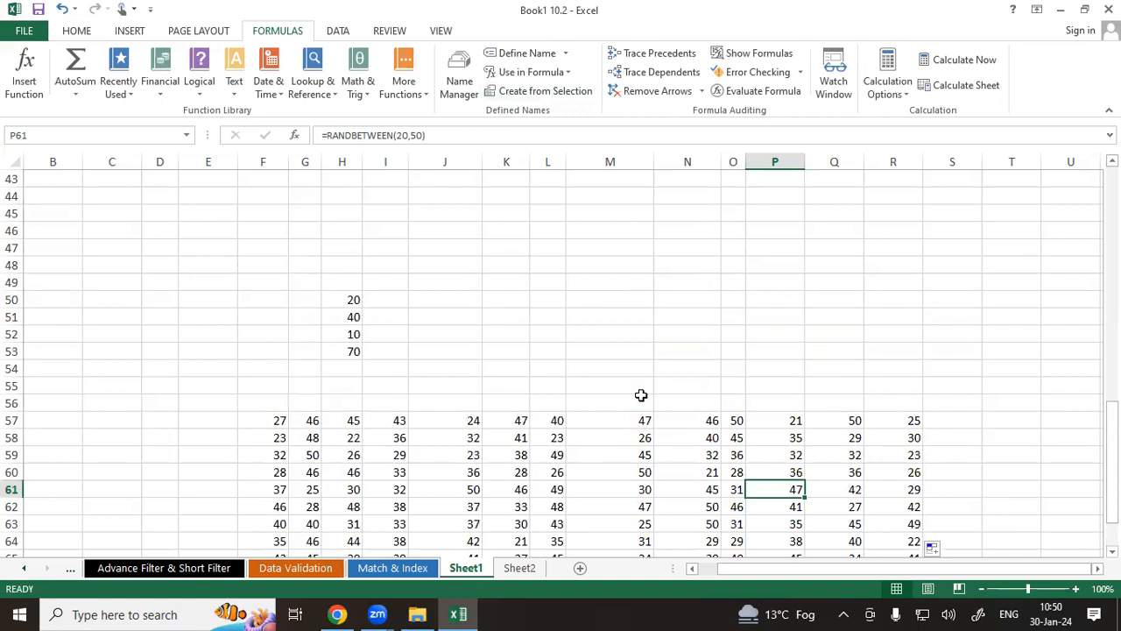
pyautogui.scroll(14, 642, 396)
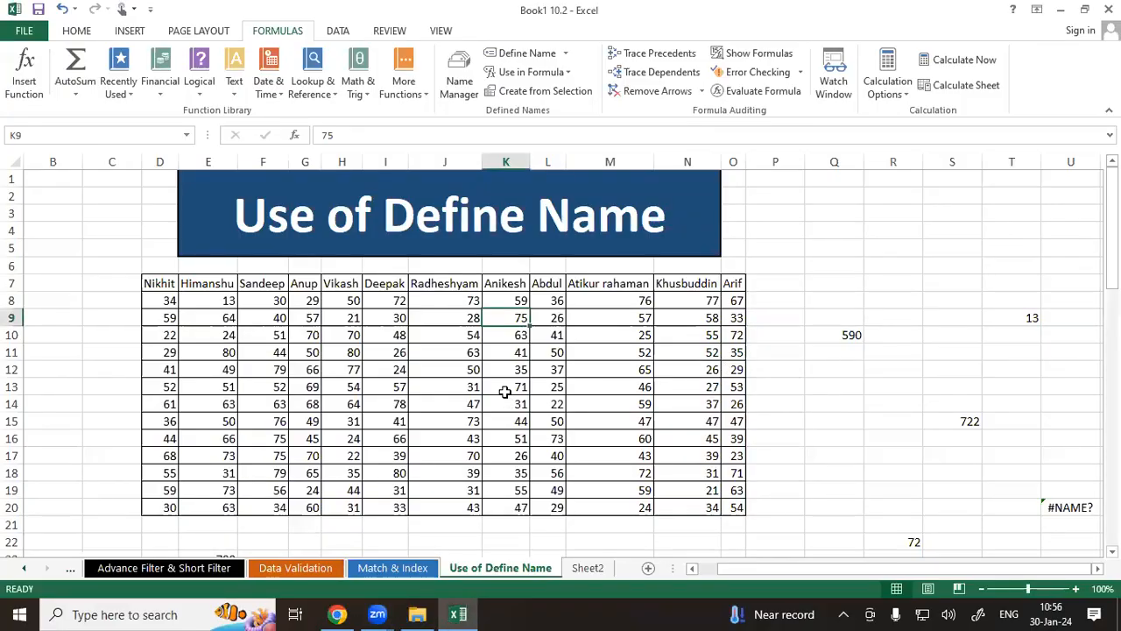
pyautogui.moveTo(156, 289); pyautogui.dragTo(734, 505)
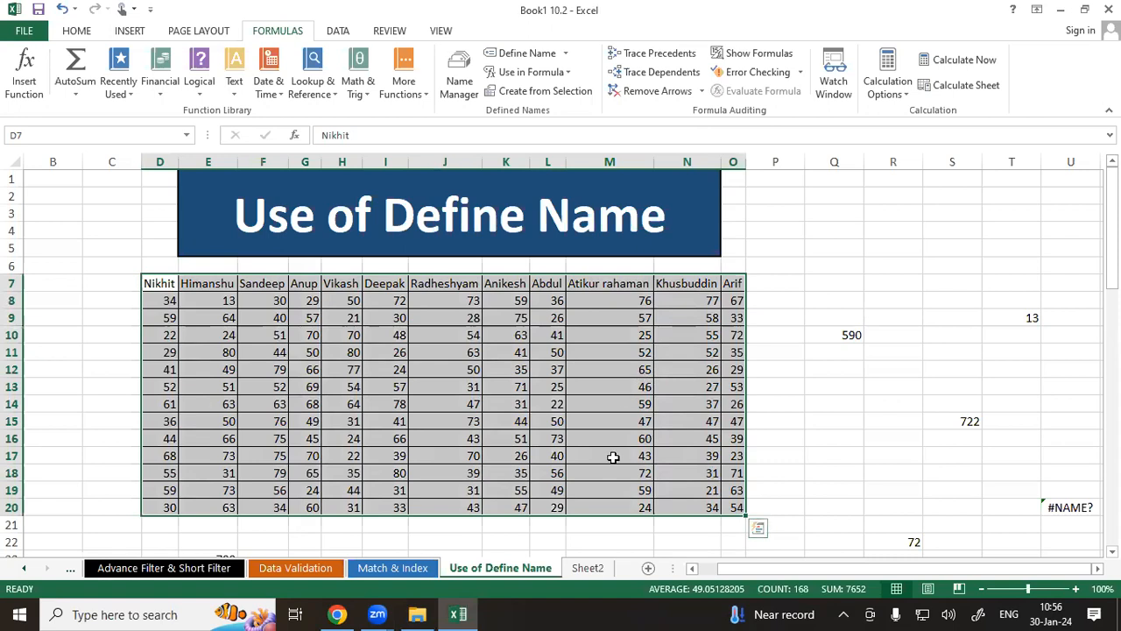
pyautogui.moveTo(822, 202)
pyautogui.mouseDown()
pyautogui.moveTo(839, 248)
pyautogui.moveTo(848, 188)
pyautogui.moveTo(854, 209)
pyautogui.moveTo(887, 206)
pyautogui.moveTo(890, 183)
pyautogui.moveTo(807, 248)
pyautogui.moveTo(885, 263)
pyautogui.moveTo(889, 155)
pyautogui.moveTo(803, 161)
pyautogui.mouseUp()
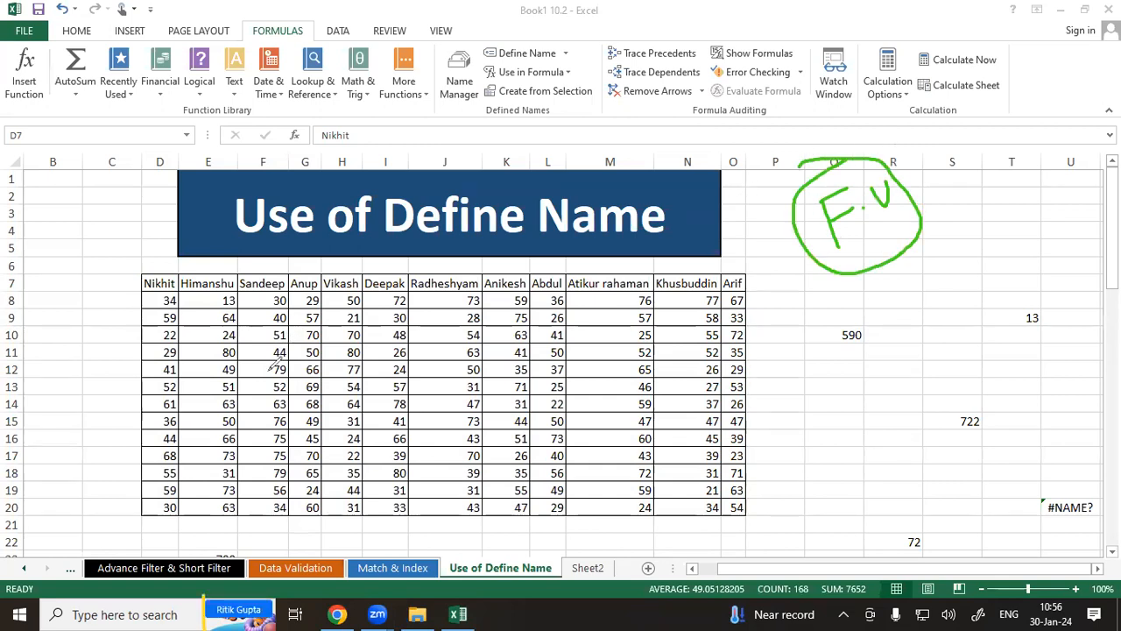